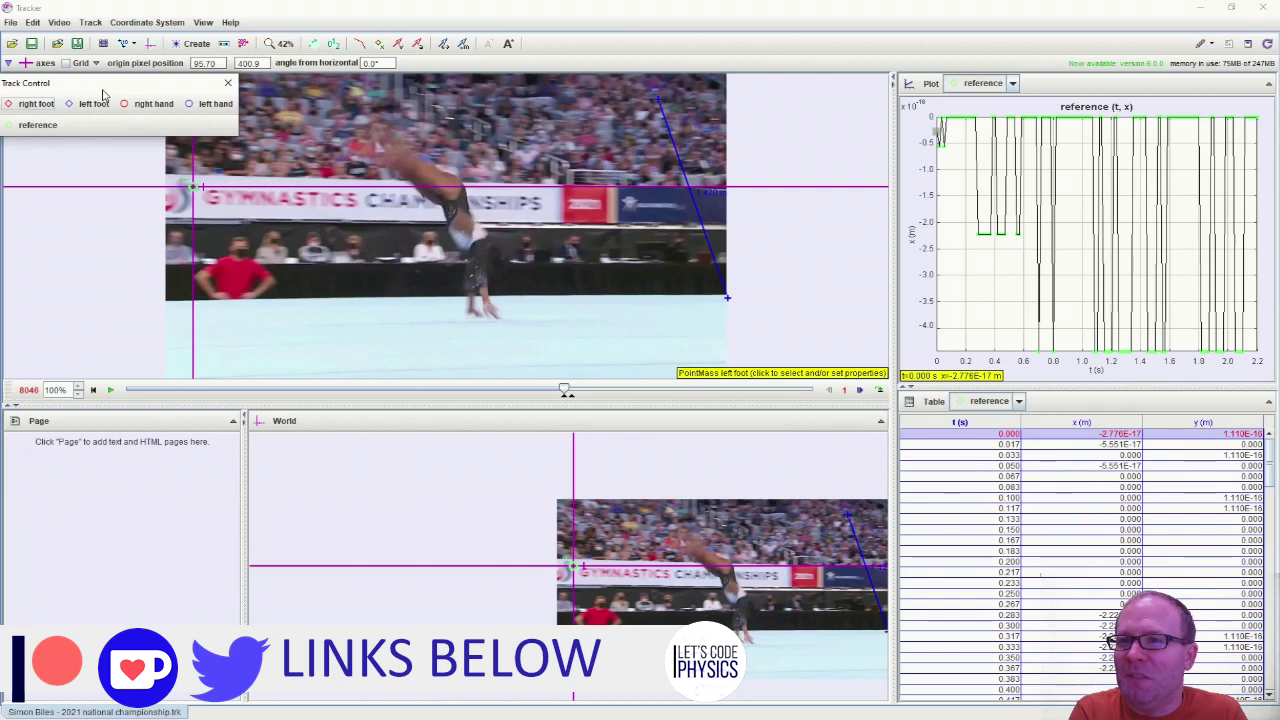
Play the floor routine clip through to its end at t = 2.200 s.
drag(103, 95, 109, 95)
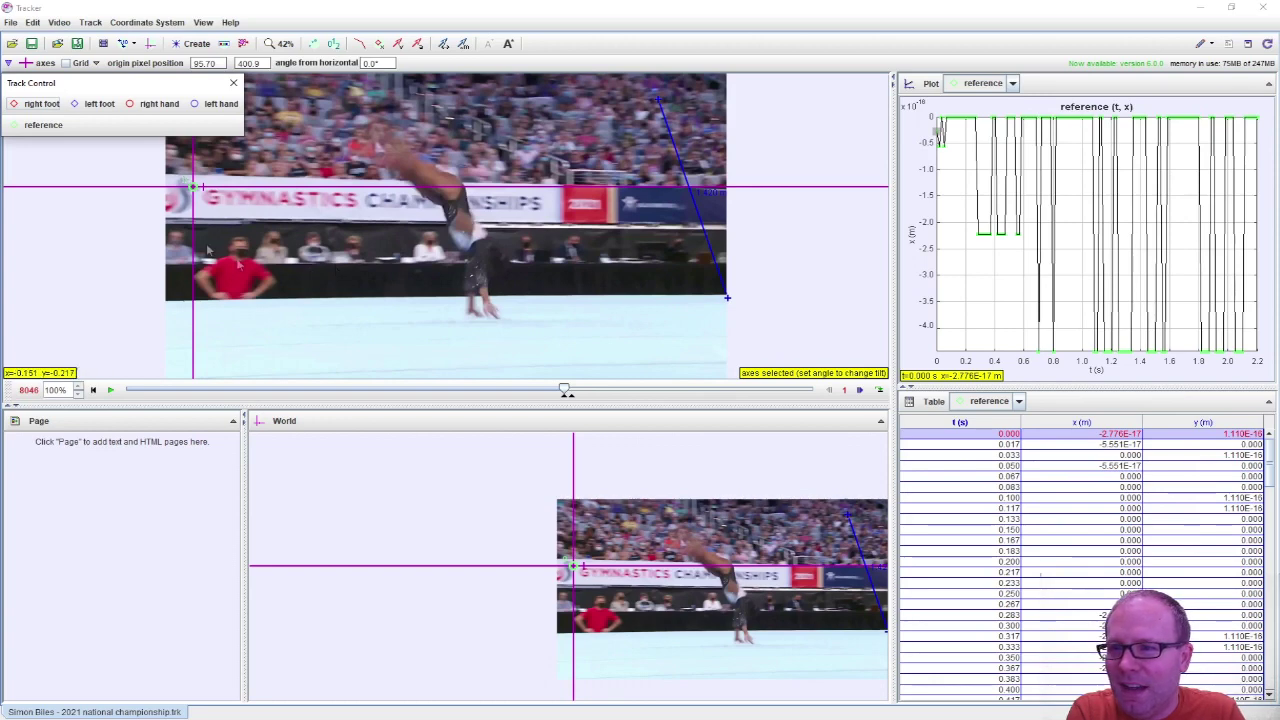
click(110, 389)
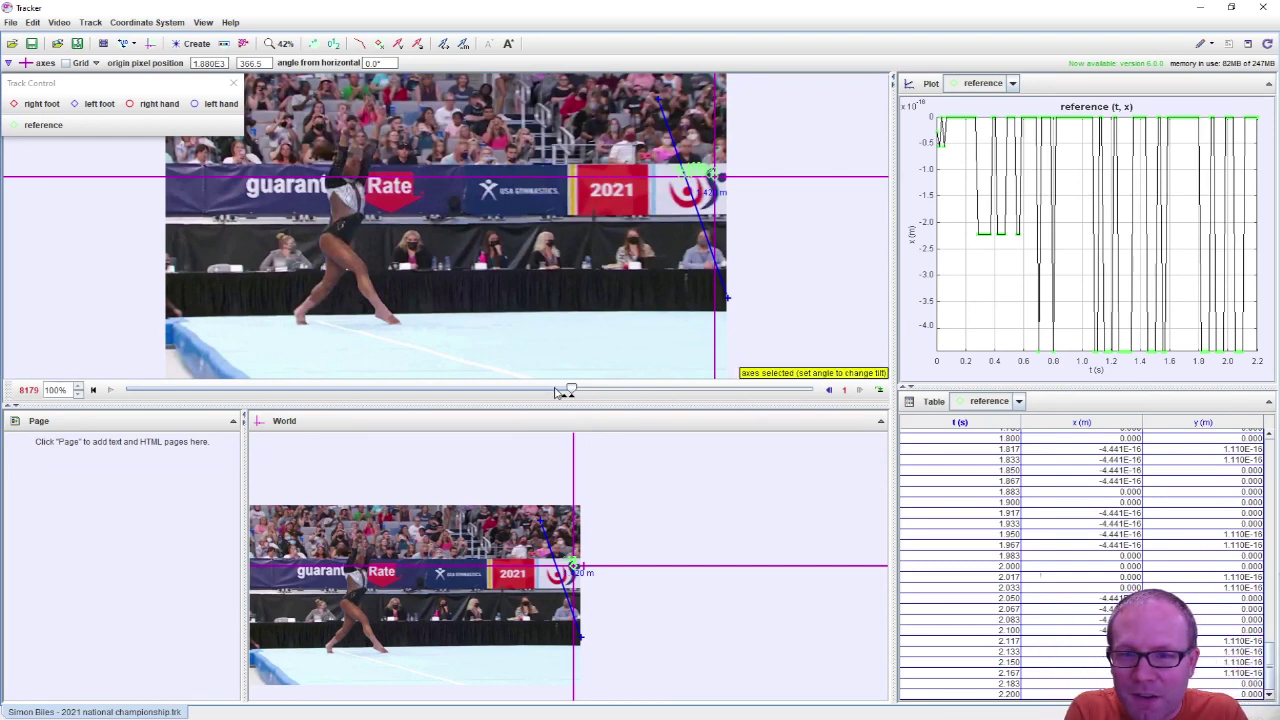
Replay the last stretch of the routine, then rewind the clip to its first frame.
drag(571, 390, 557, 390)
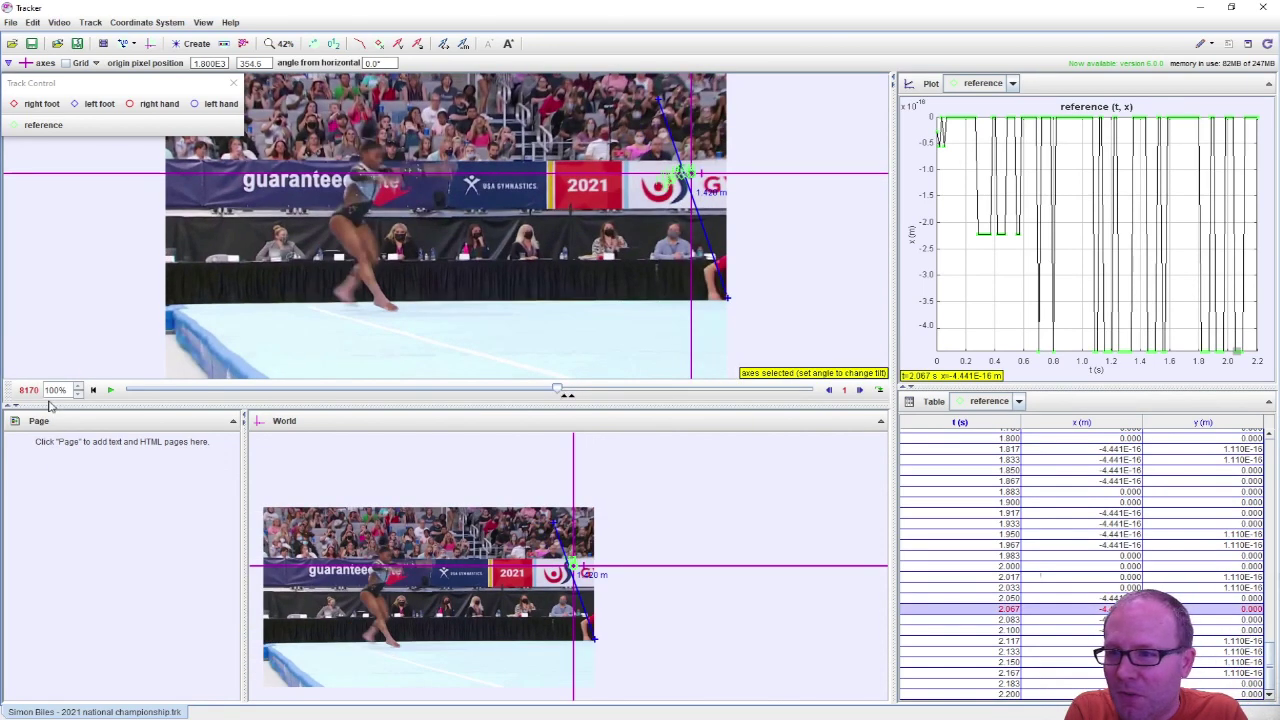
click(108, 390)
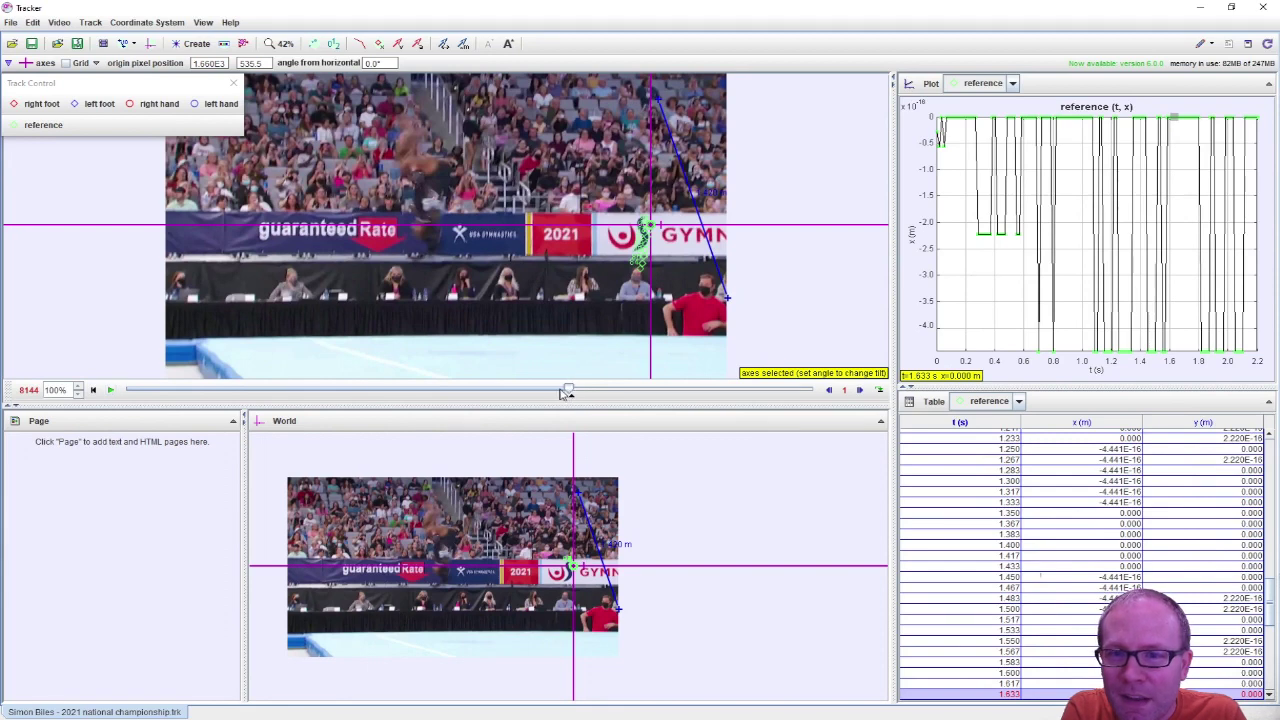
drag(558, 393, 555, 392)
click(566, 393)
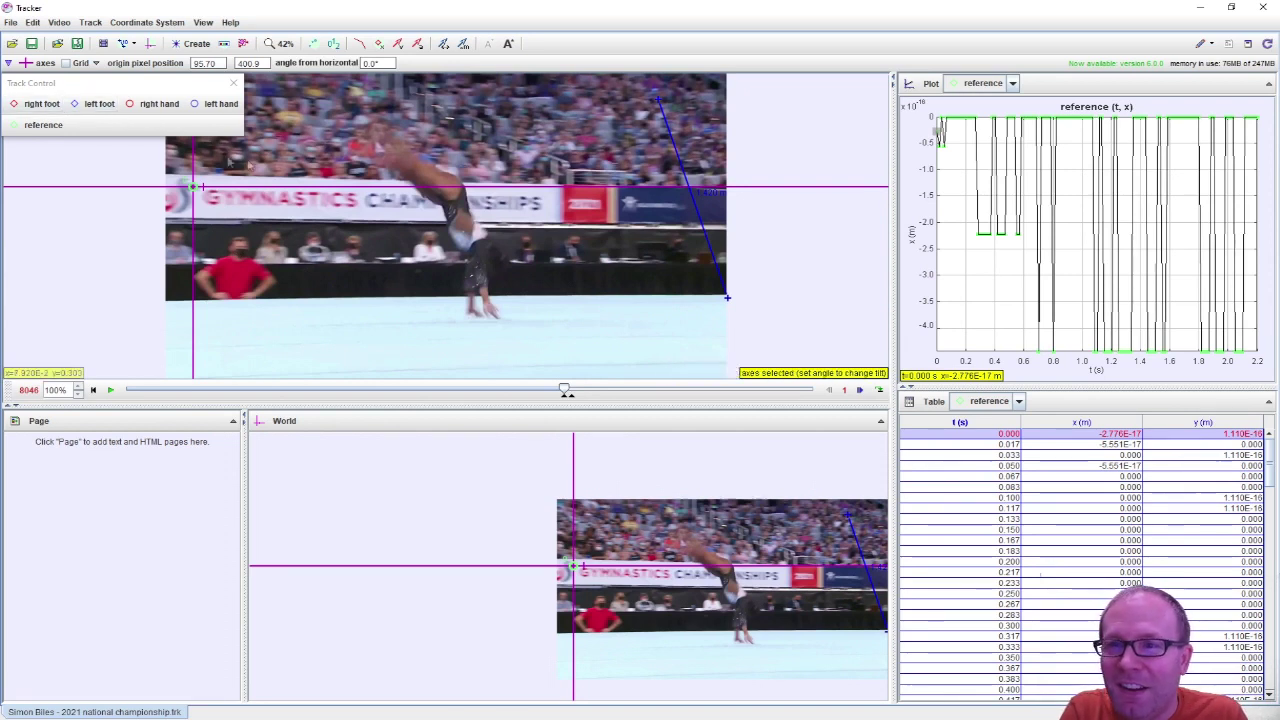
Expand the video pane over the page and world views and zoom the video to 63%.
scroll(476, 252, up, 1)
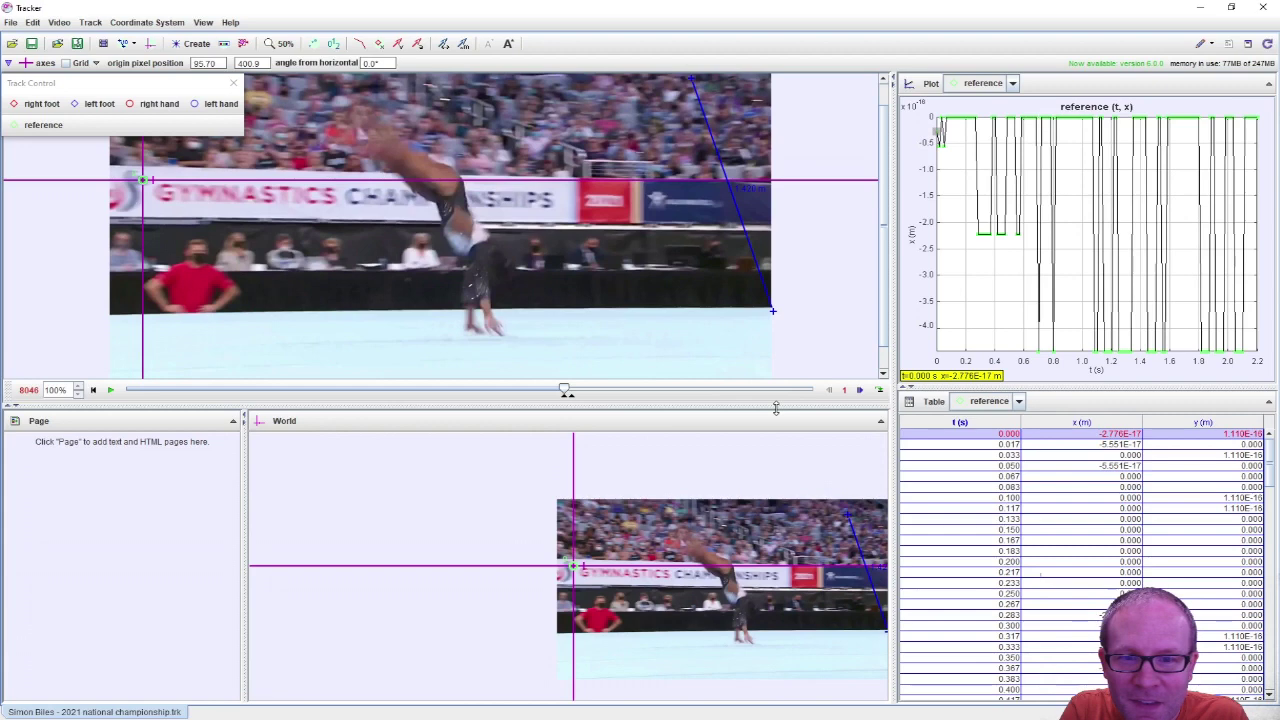
drag(776, 408, 776, 696)
scroll(433, 322, up, 1)
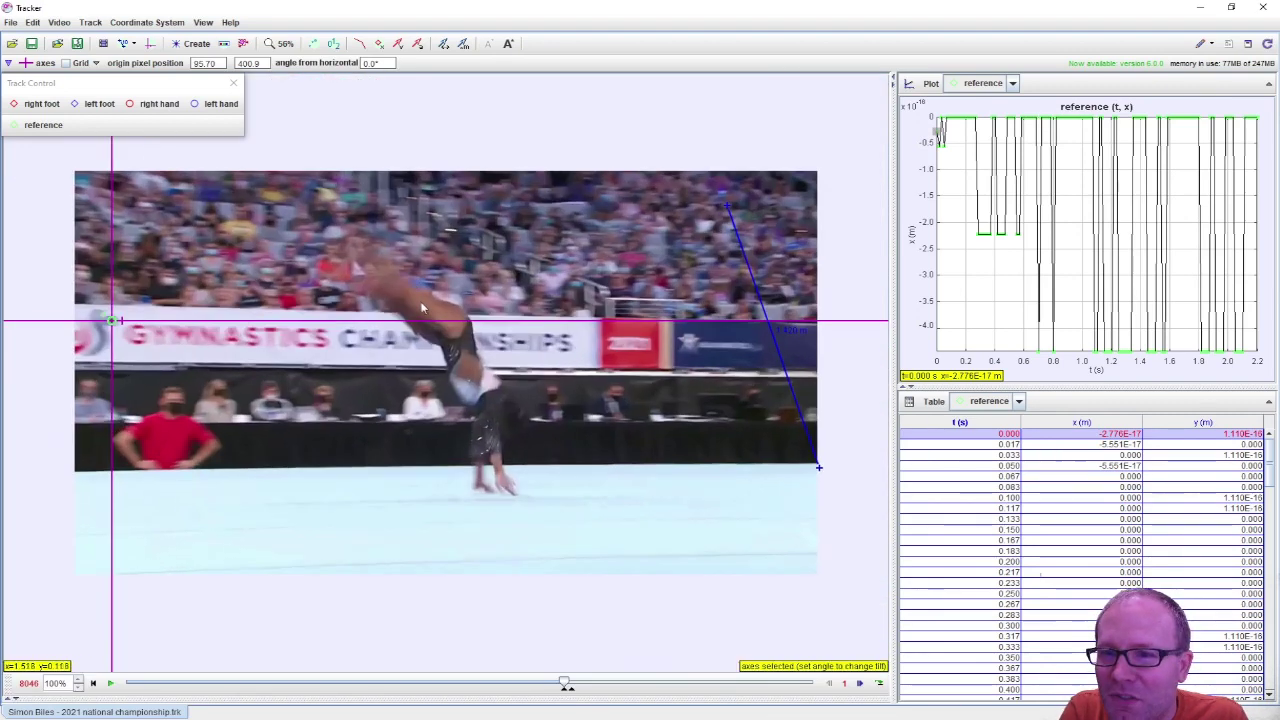
scroll(431, 315, up, 1)
scroll(431, 315, down, 1)
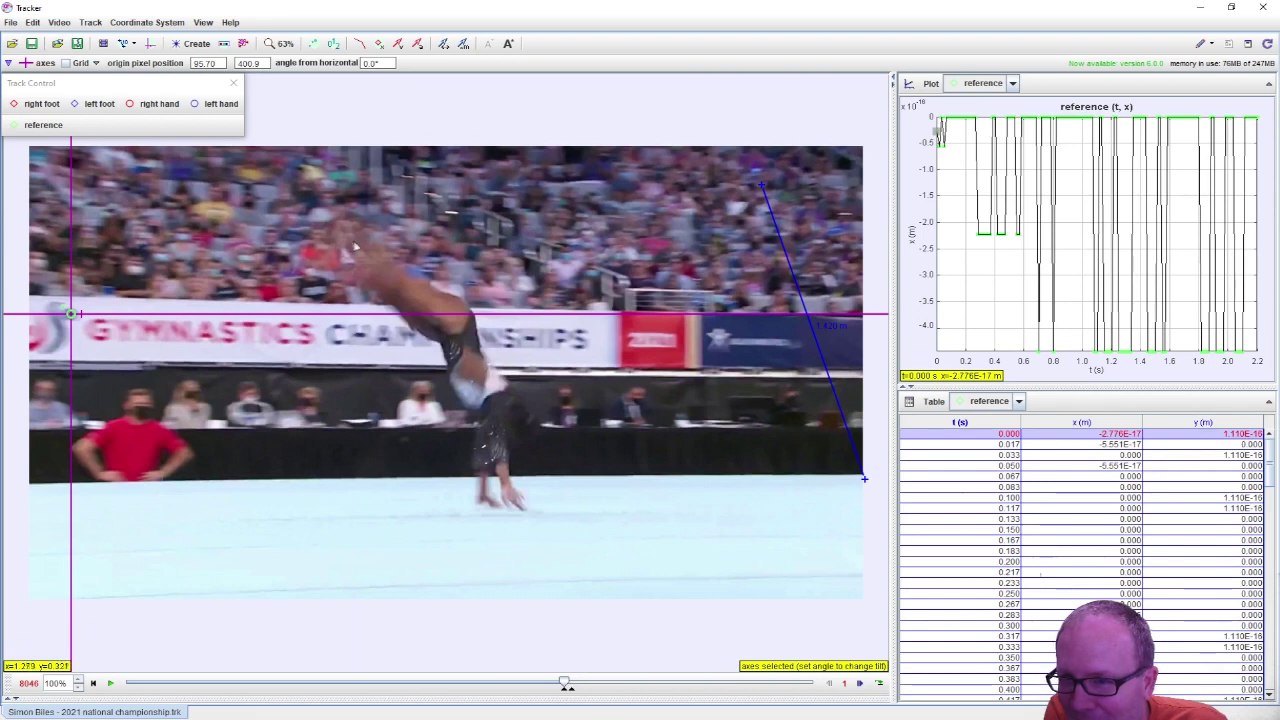
click(53, 110)
Step through the opening frames, marking the right foot's first positions.
click(53, 111)
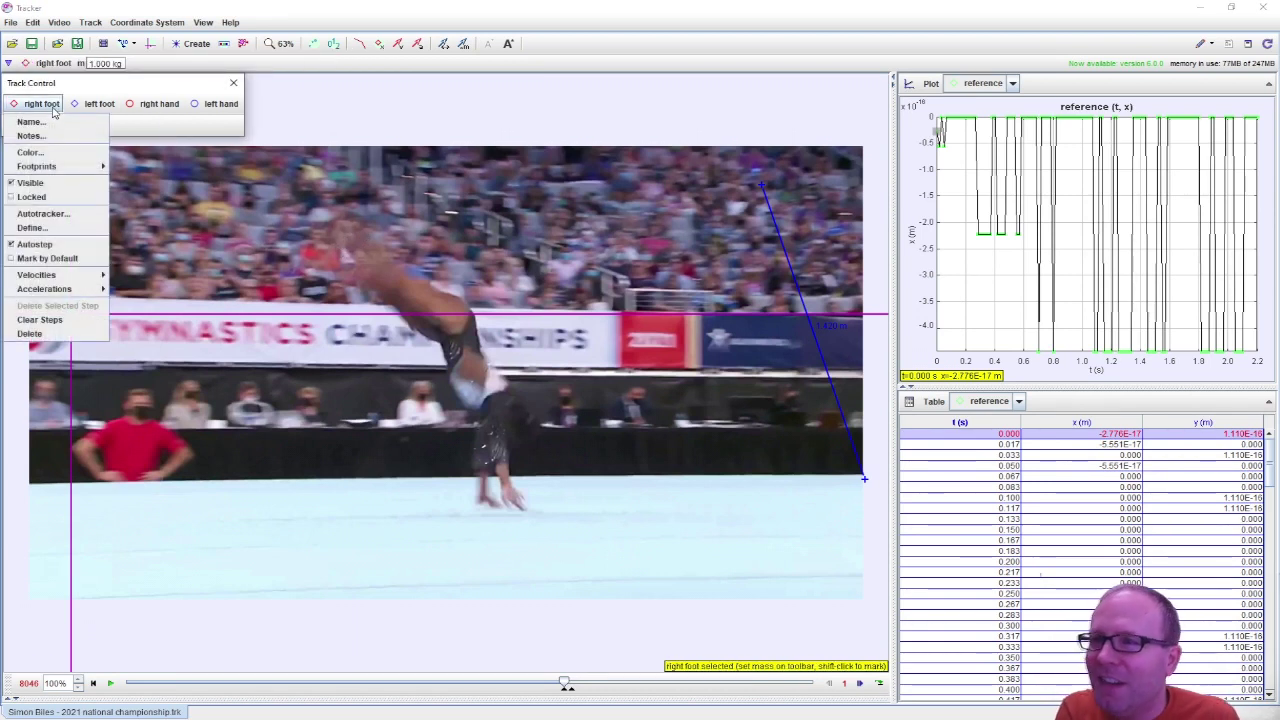
click(53, 112)
key(Right)
key(Right)
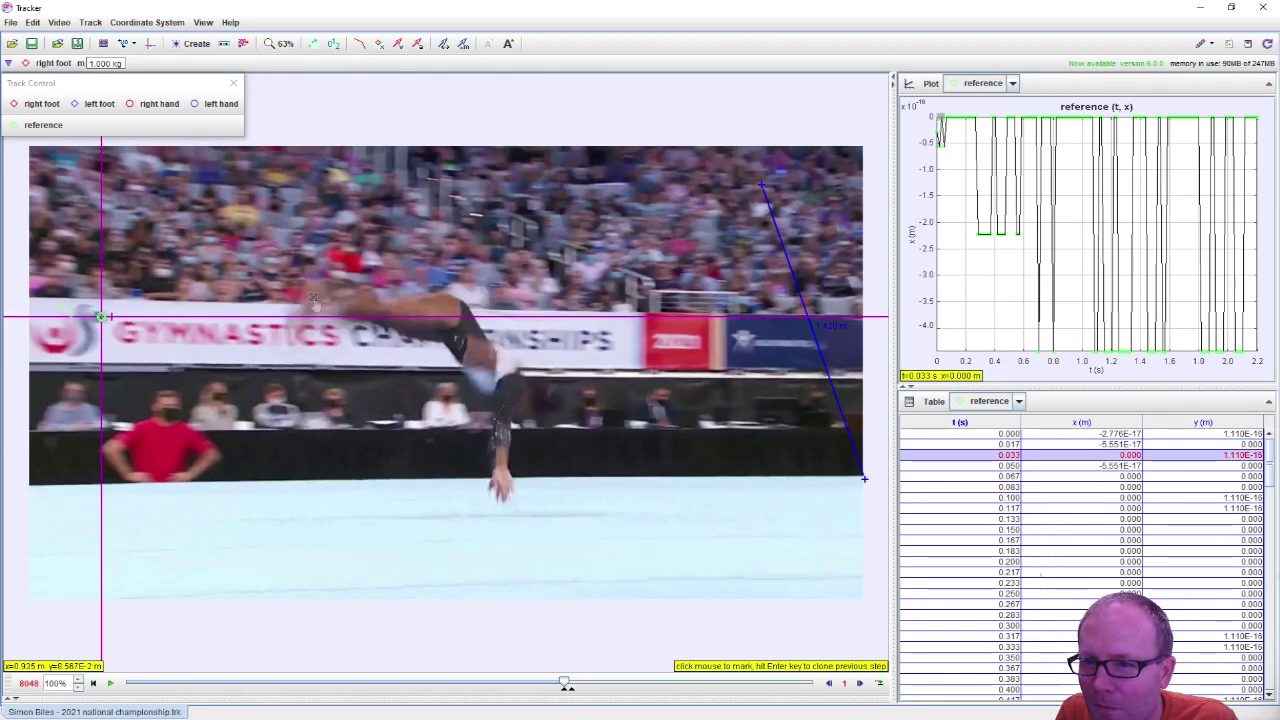
key(Right)
key(Right)
key(Right)
key(Right)
key(Right)
key(Right)
key(Right)
key(Right)
key(Right)
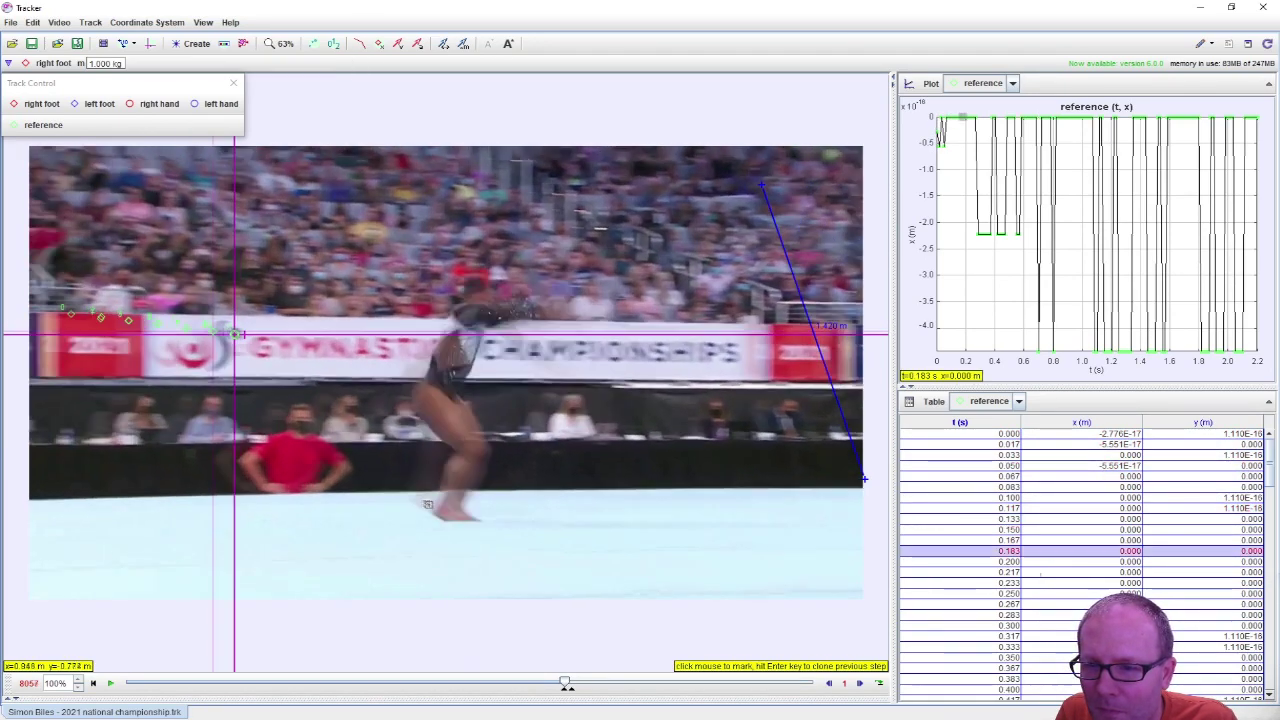
key(Right)
key(Right)
key(Right)
key(Right)
key(Right)
key(Right)
key(Right)
key(Right)
key(Right)
key(Right)
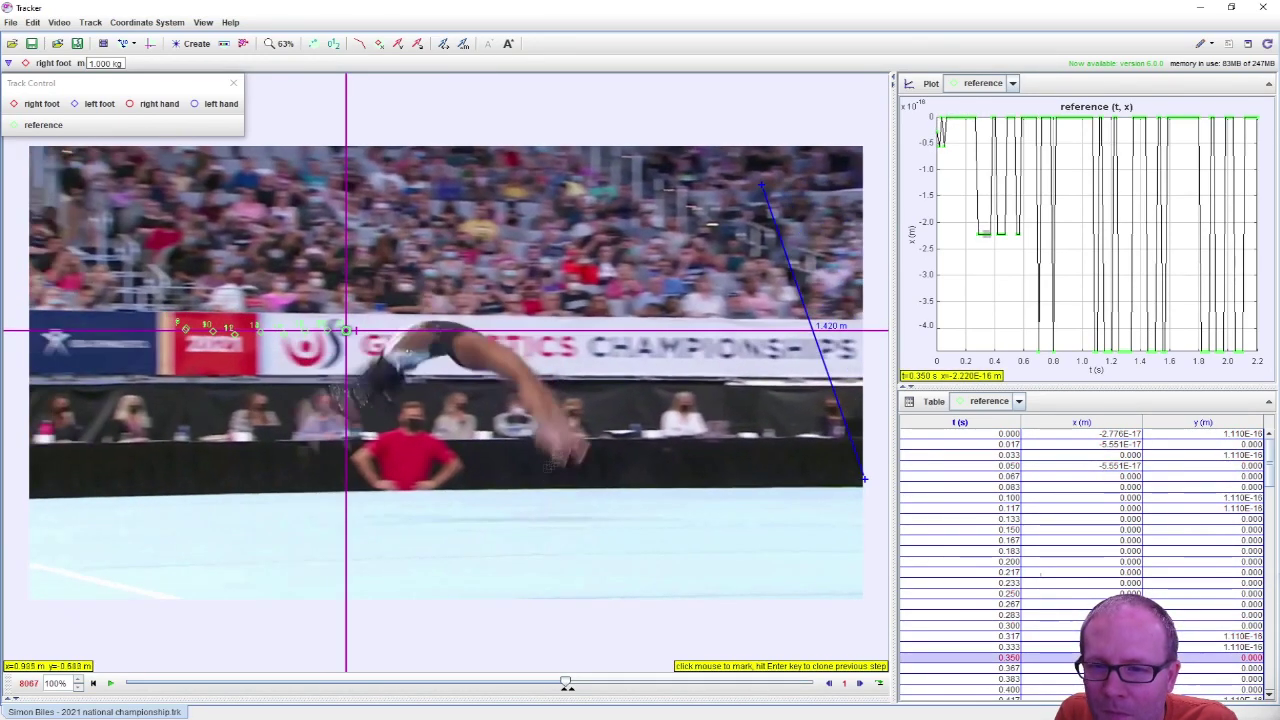
key(Right)
key(Right)
key(Right)
key(Right)
key(Right)
key(Right)
key(Right)
key(Right)
key(Right)
key(Right)
key(Right)
key(Right)
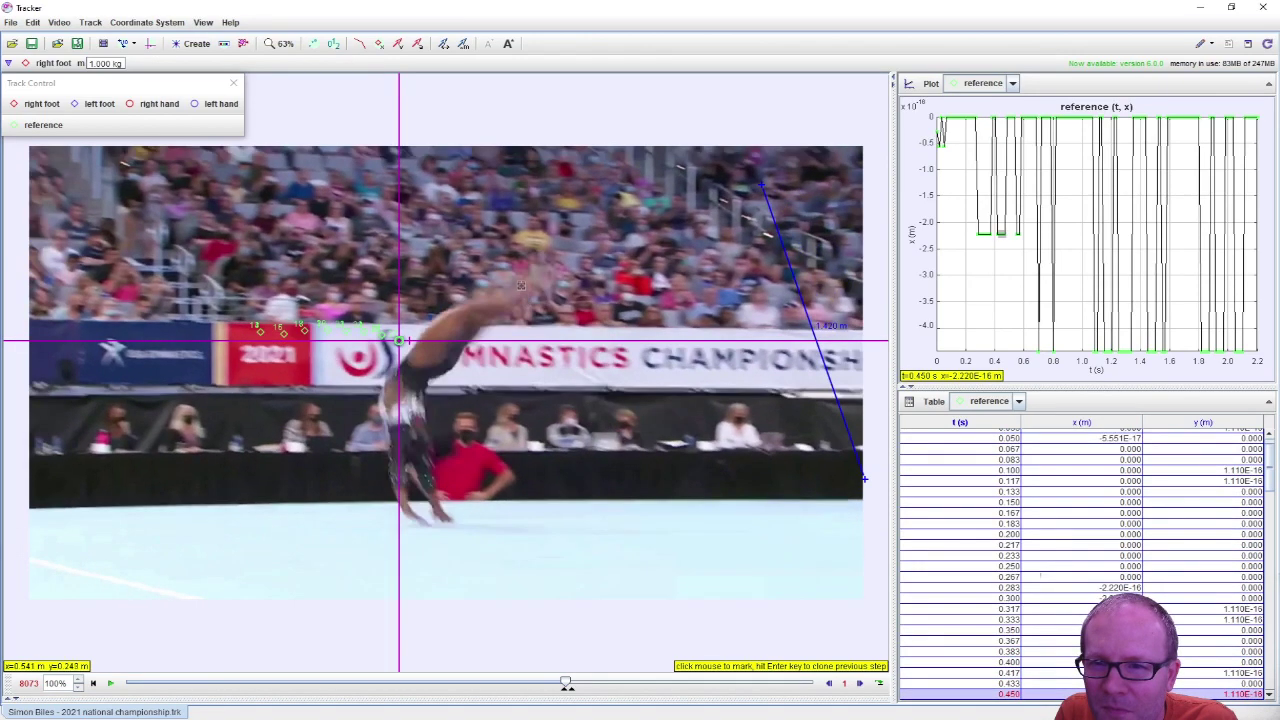
key(Right)
key(Right)
key(Right)
key(Right)
key(Right)
key(Right)
key(Right)
key(Right)
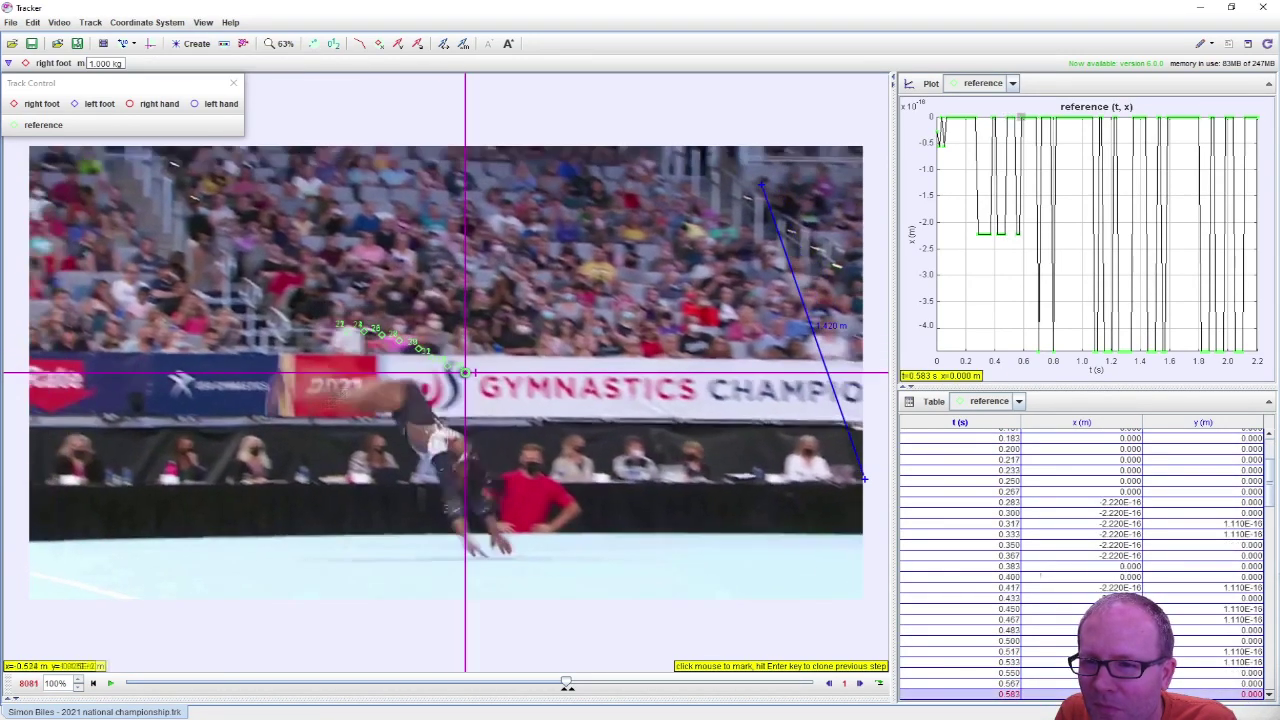
click(310, 558)
key(Right)
key(Right)
key(Right)
key(Right)
key(Right)
key(Right)
key(Right)
key(Right)
key(Right)
key(Right)
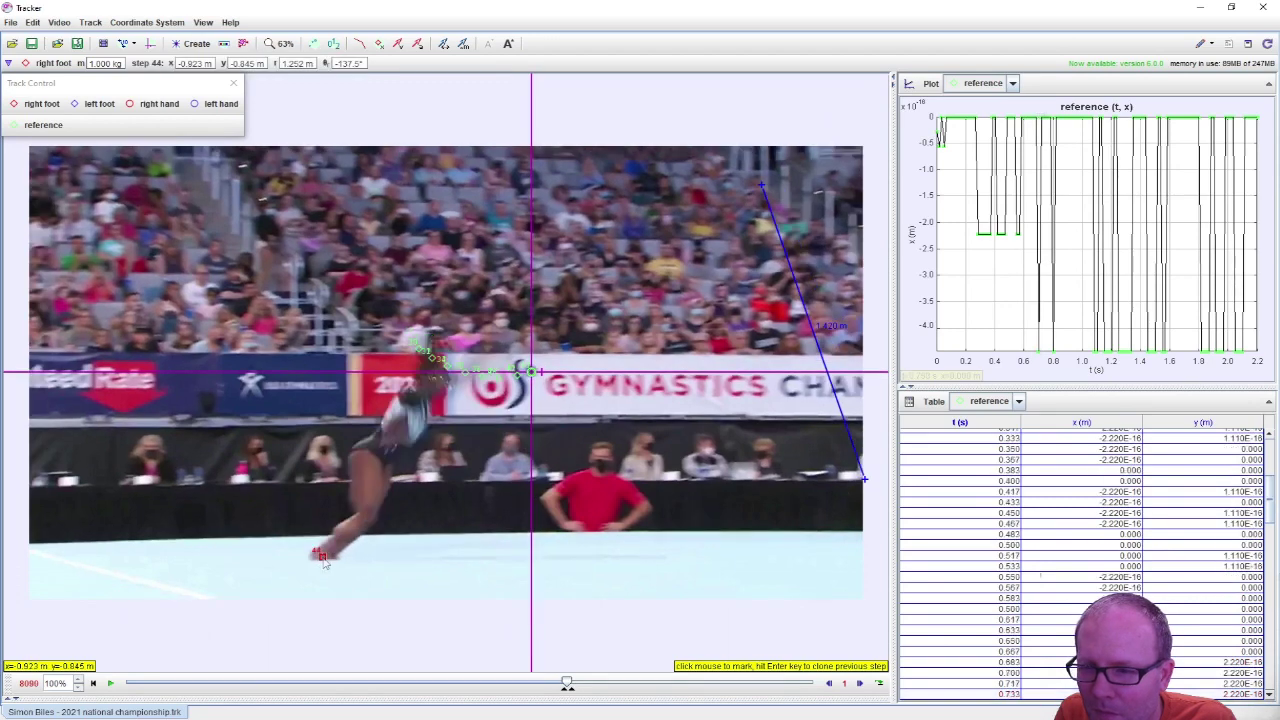
click(411, 489)
key(Right)
key(Right)
key(Right)
key(Right)
key(Right)
key(Right)
key(Right)
key(Right)
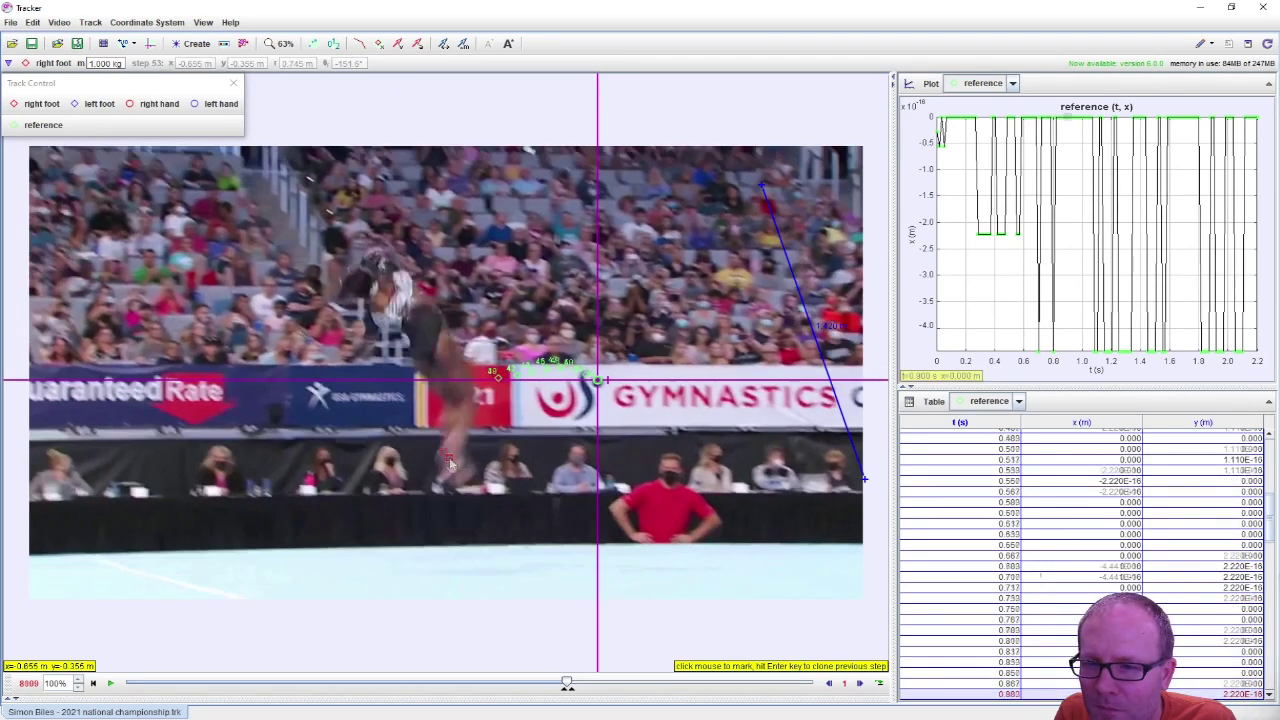
click(549, 315)
key(Right)
key(Right)
key(Right)
key(Right)
key(Right)
key(Right)
key(Right)
key(Right)
key(Right)
key(Right)
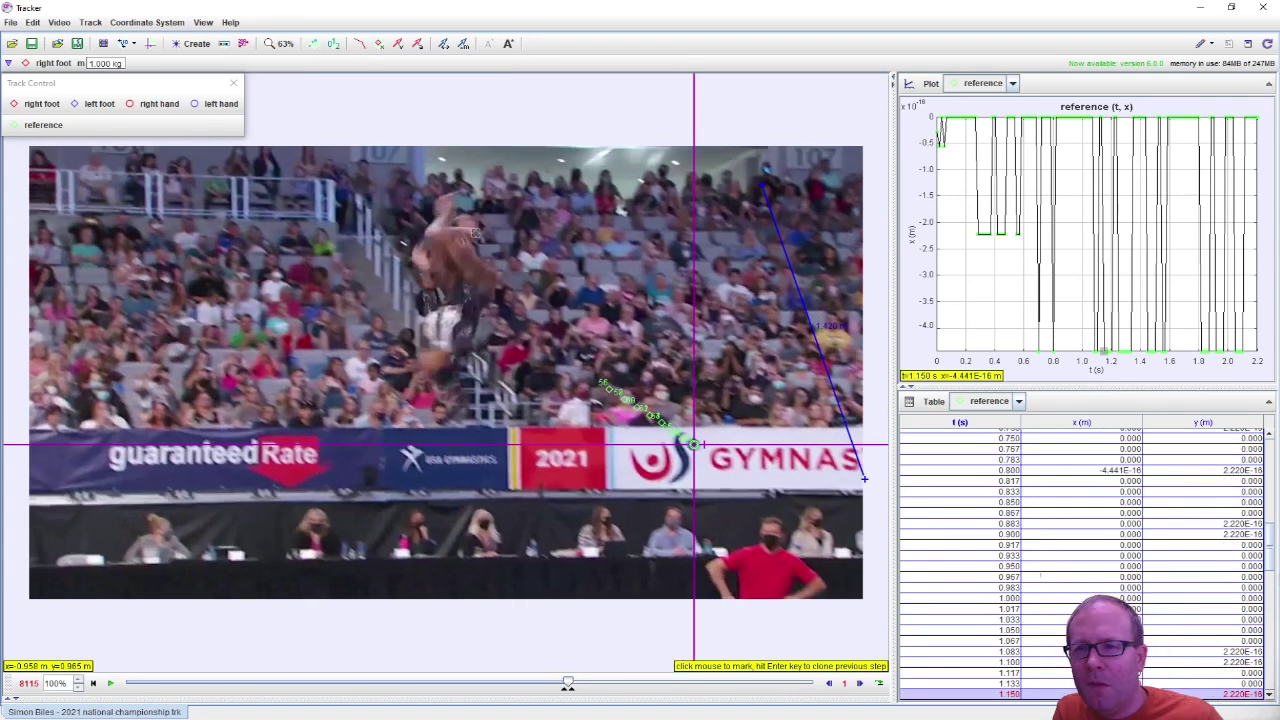
key(Right)
key(Right)
key(Right)
key(Right)
key(Right)
key(Right)
key(Right)
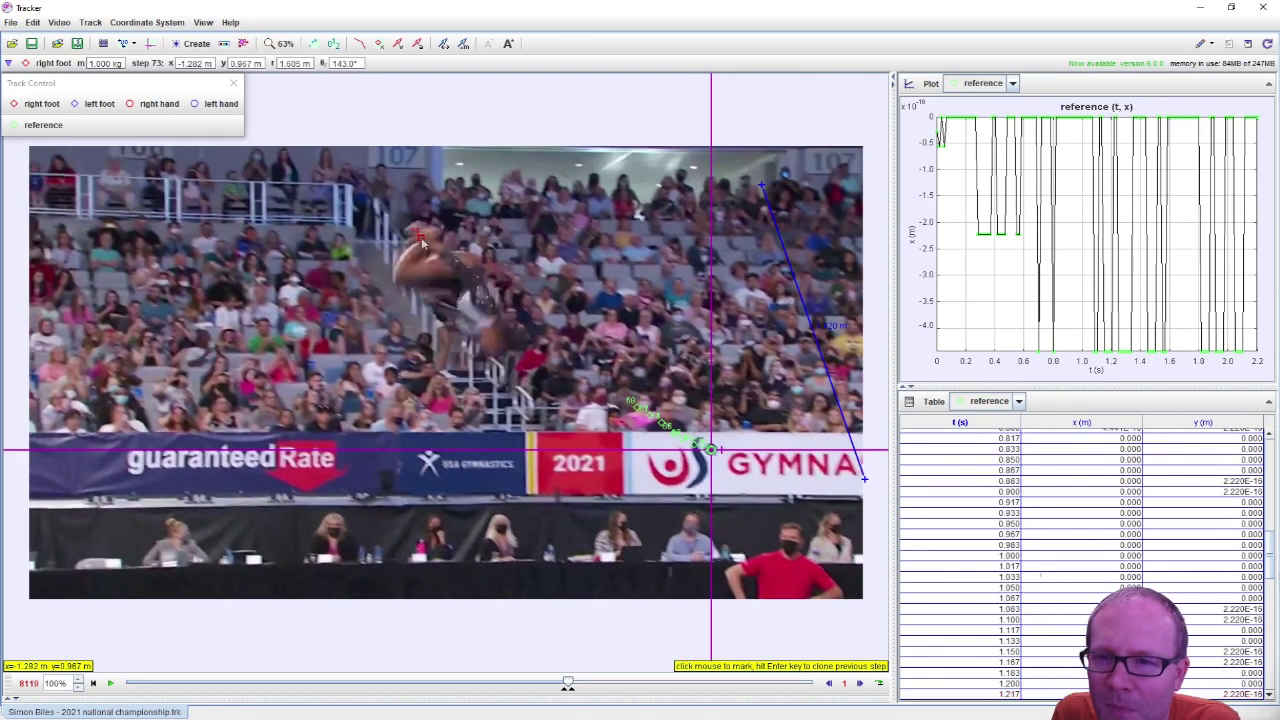
Mark the right foot through the flip and landing up to final frame 8179.
click(395, 259)
key(Right)
key(Right)
key(Right)
key(Right)
key(Right)
key(Right)
key(Right)
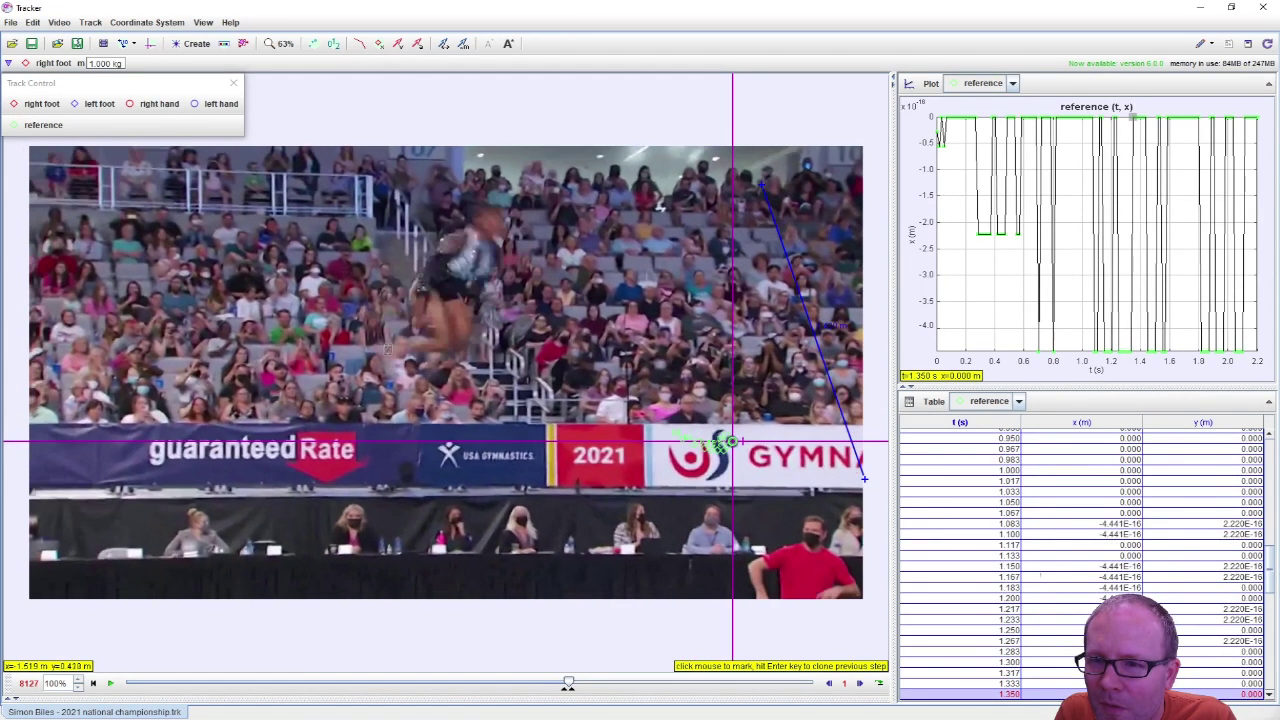
click(424, 382)
key(Right)
key(Right)
key(Right)
key(Right)
key(Right)
key(Right)
key(Right)
key(Right)
key(Right)
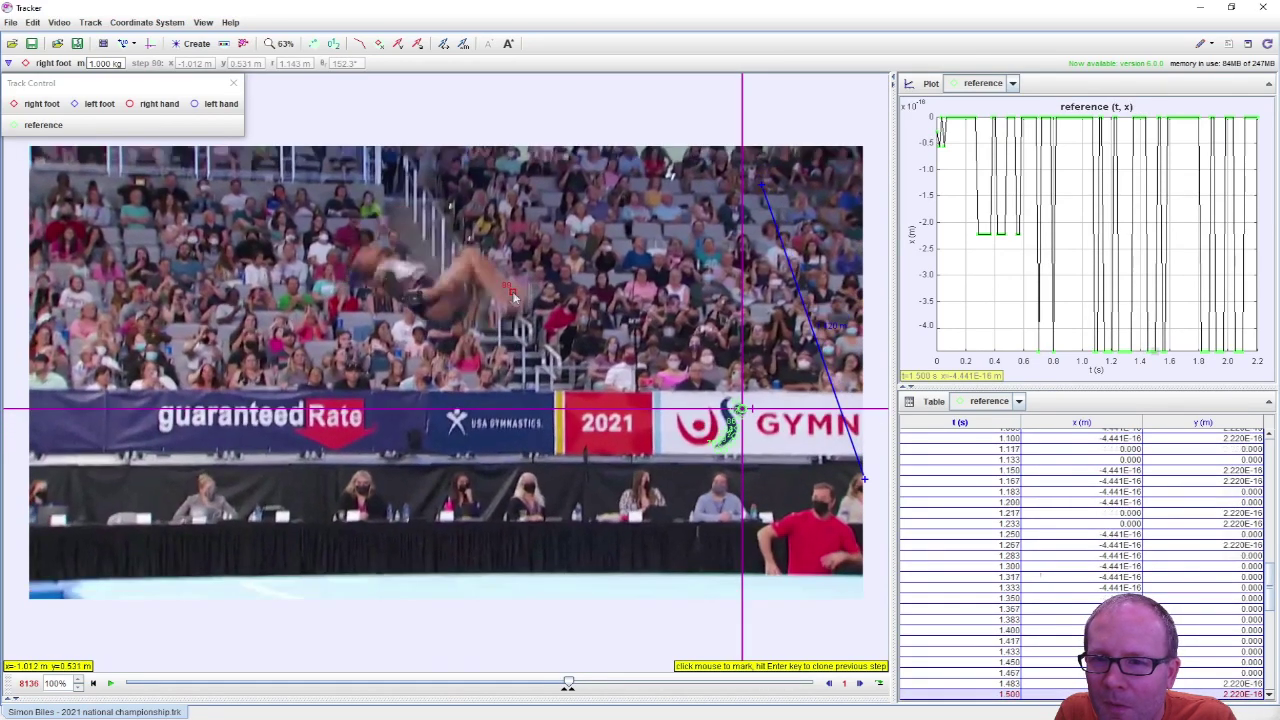
click(506, 256)
key(Right)
key(Right)
key(Right)
key(Right)
key(Right)
key(Right)
key(Right)
key(Right)
key(Right)
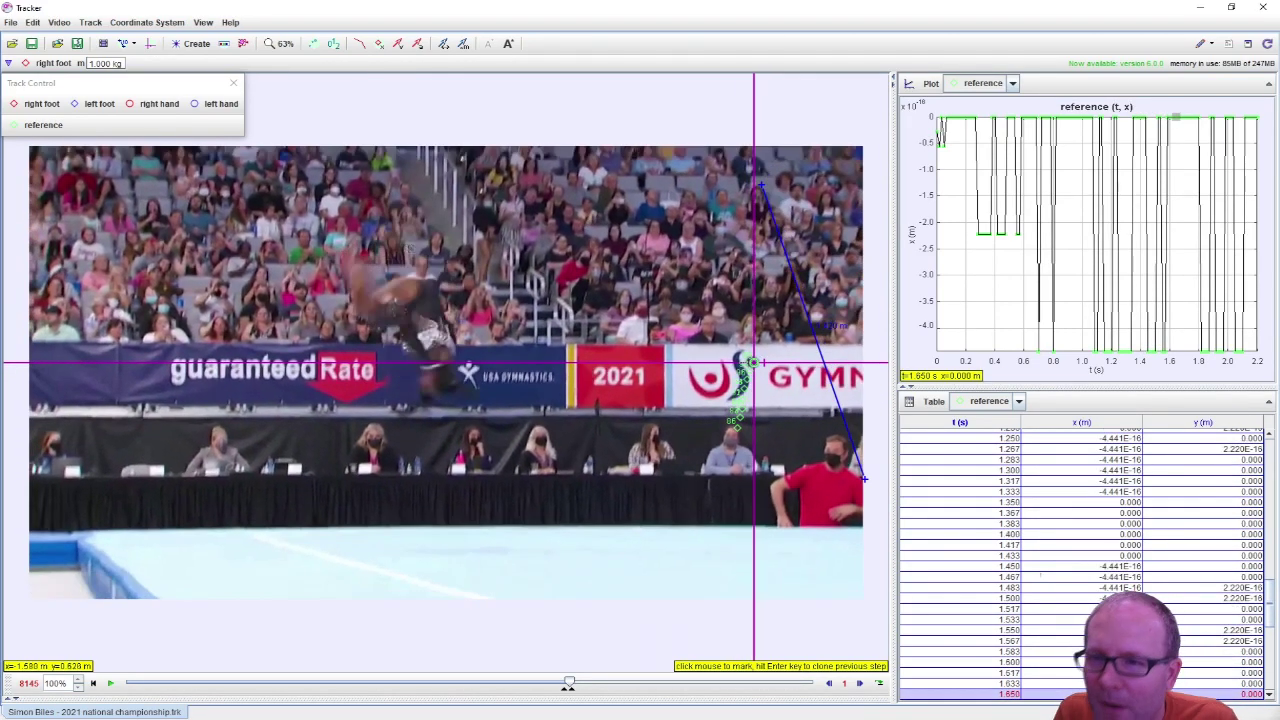
key(Right)
key(Right)
key(Right)
key(Right)
key(Right)
key(Right)
key(Right)
key(Right)
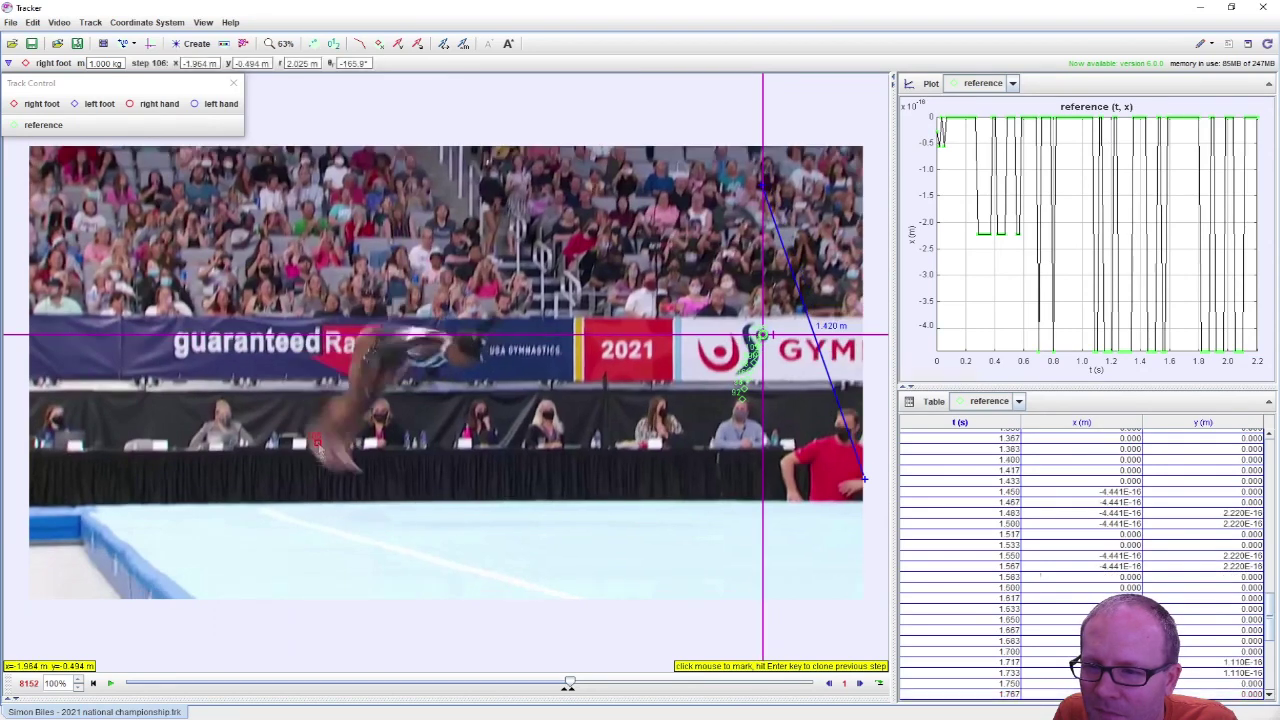
key(Right)
key(Right)
key(Right)
key(Right)
key(Right)
key(Right)
key(Right)
key(Right)
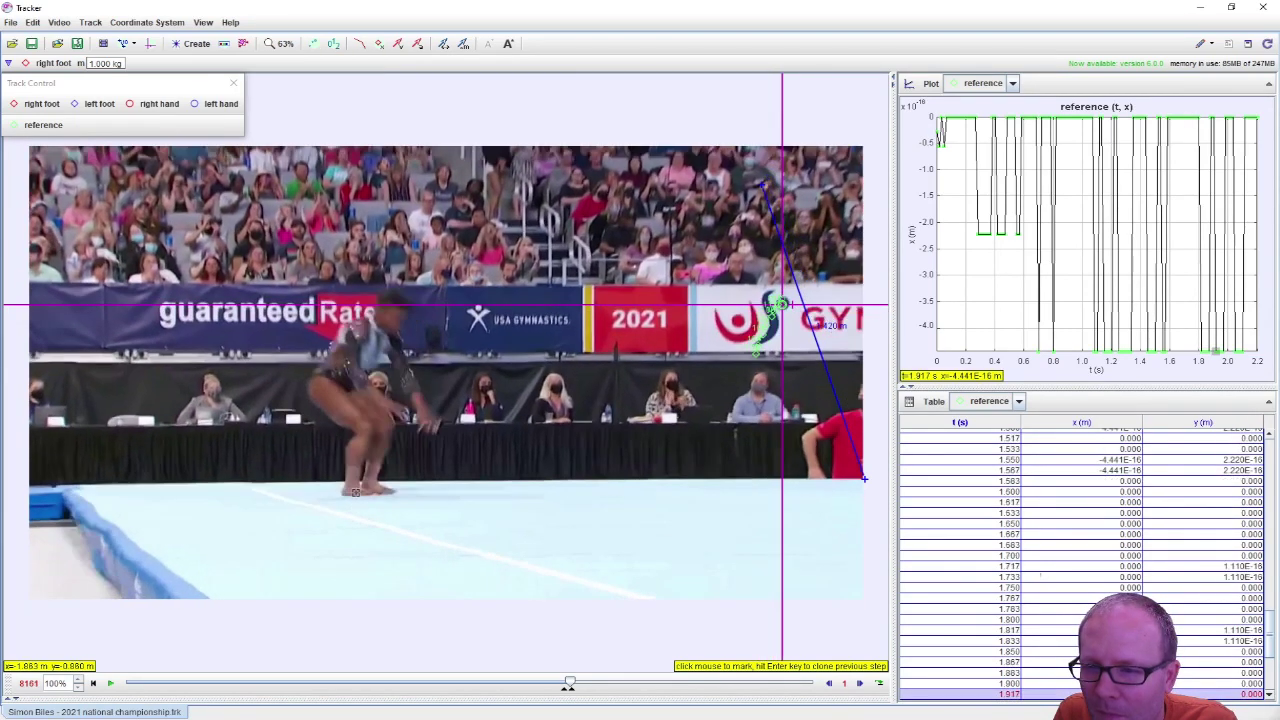
click(351, 491)
key(Right)
key(Right)
key(Right)
key(Right)
key(Right)
key(Right)
key(Right)
key(Right)
key(Right)
key(Right)
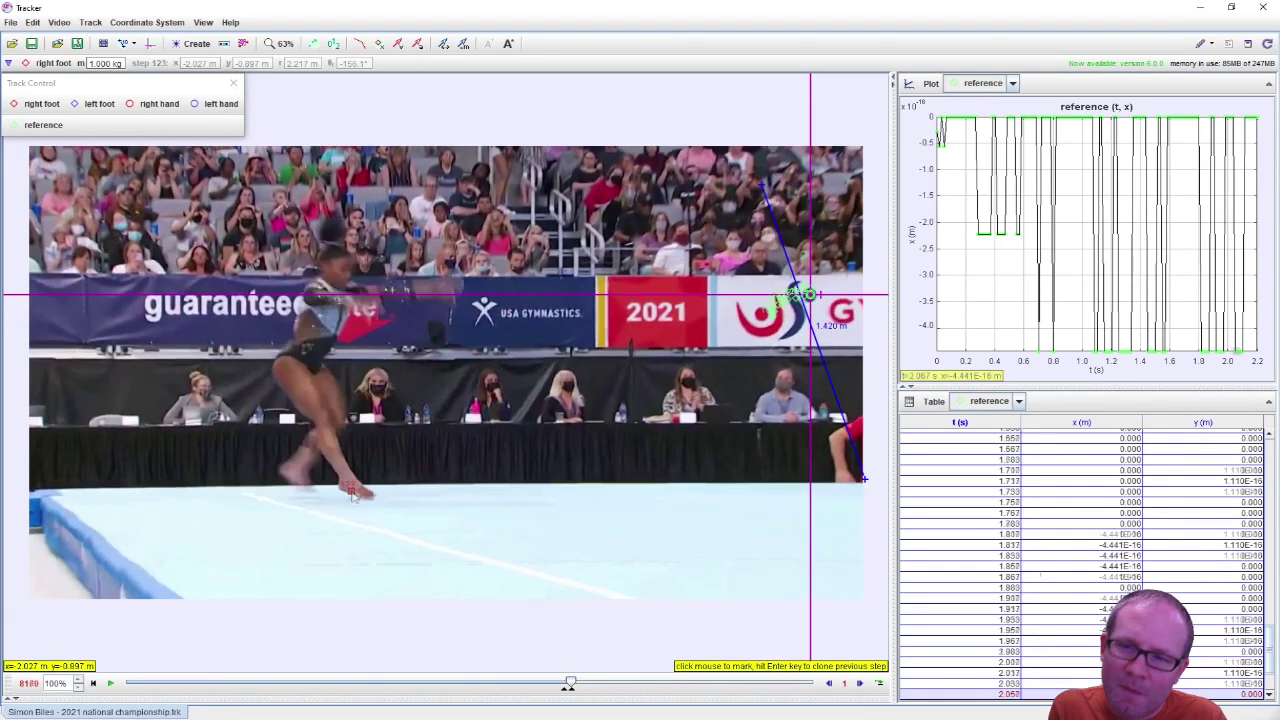
key(Right)
key(Right)
key(Right)
key(Right)
key(Right)
key(Right)
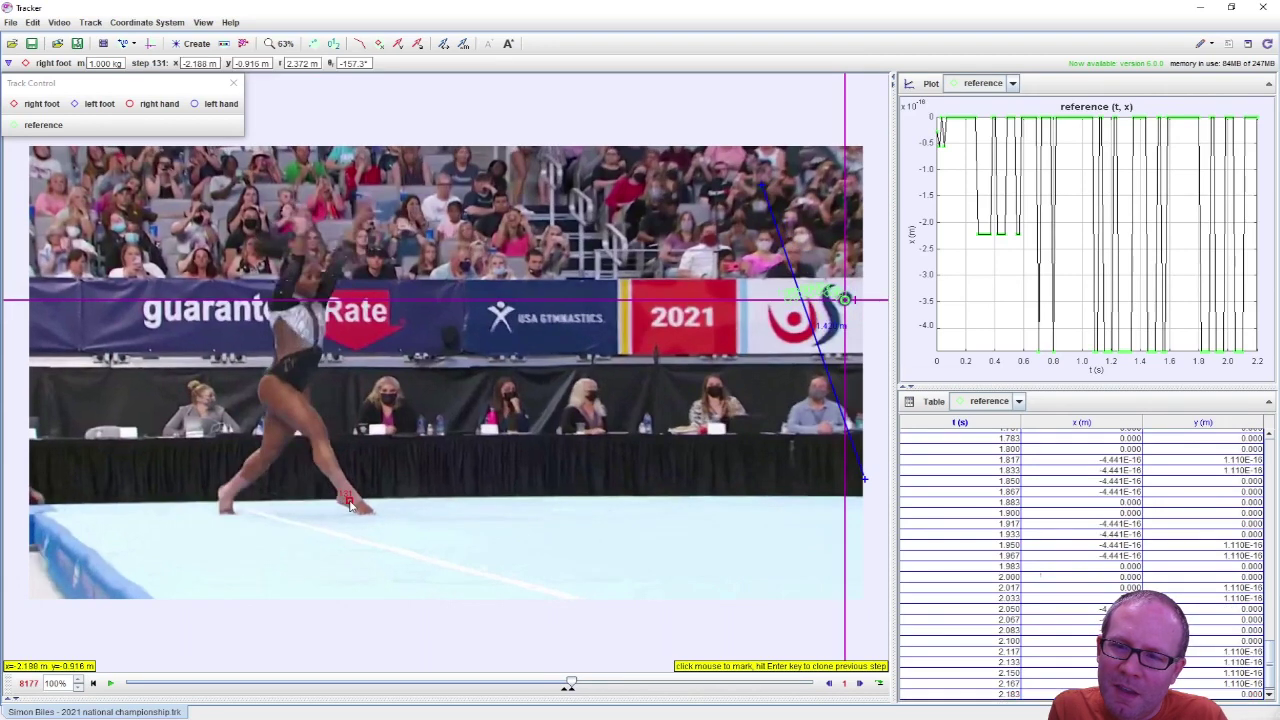
click(350, 503)
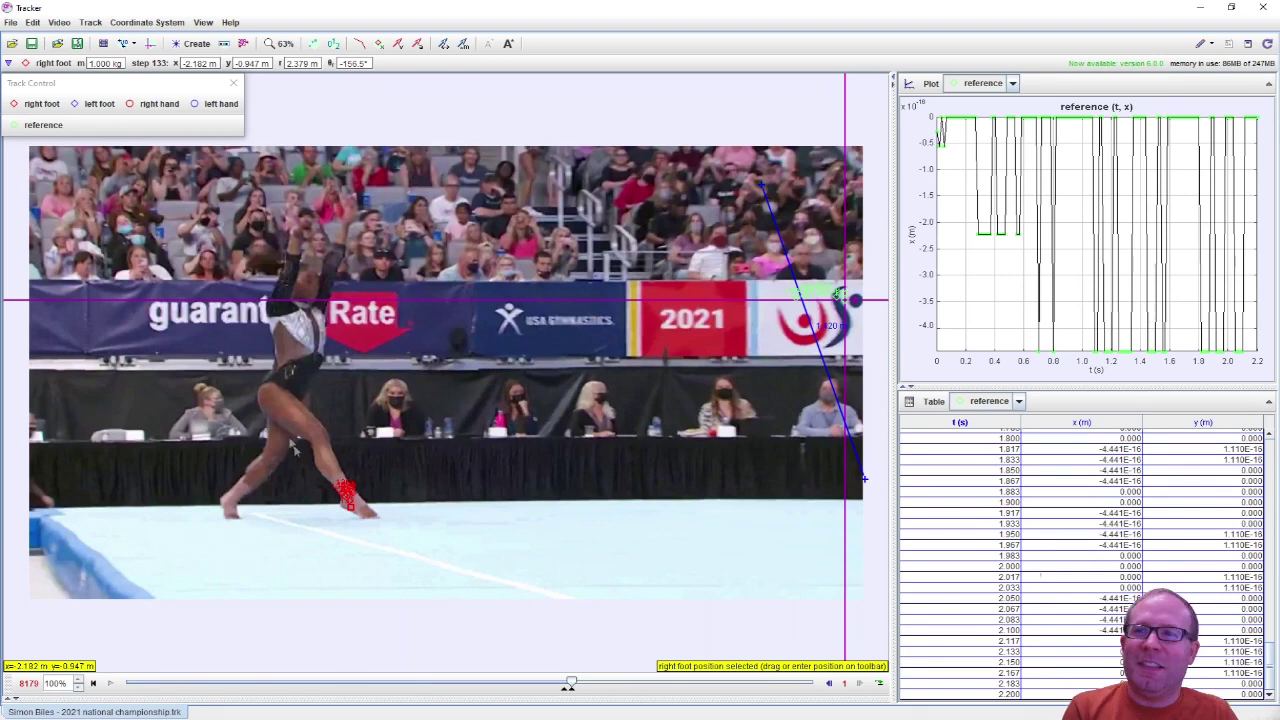
click(99, 103)
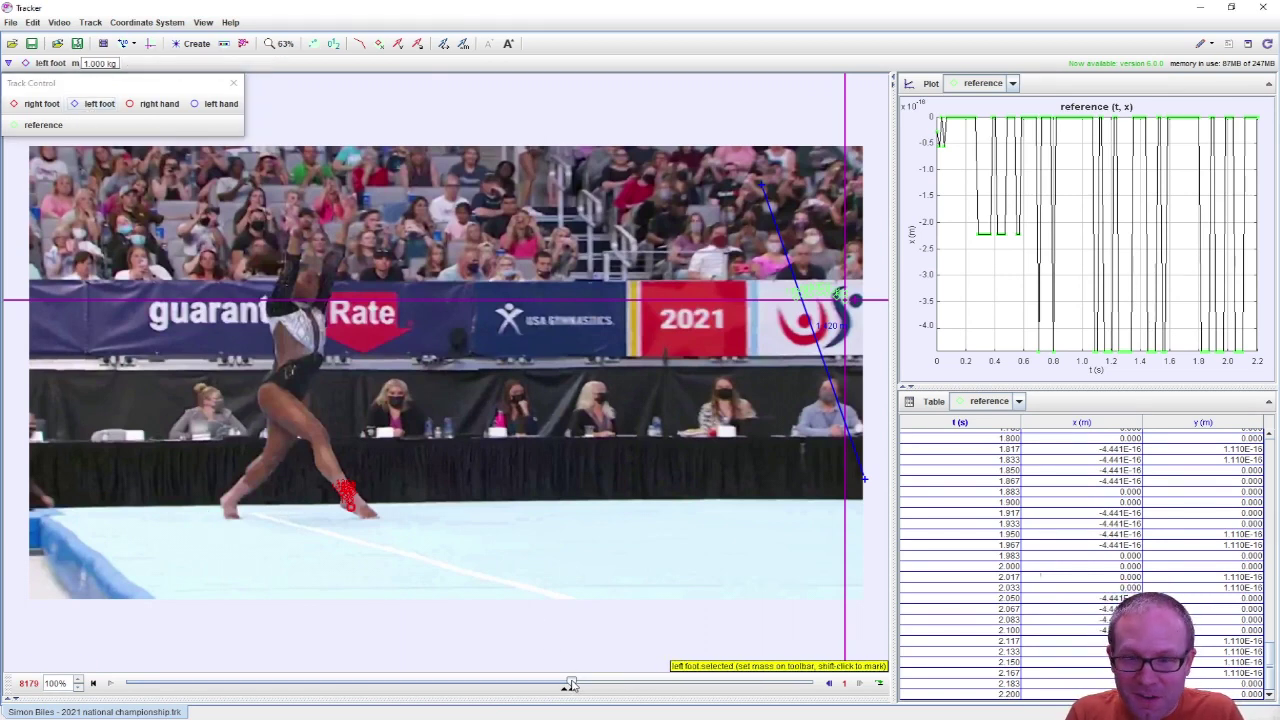
Rewind the clip and mark the left foot's positions through the first flip.
drag(570, 683, 565, 684)
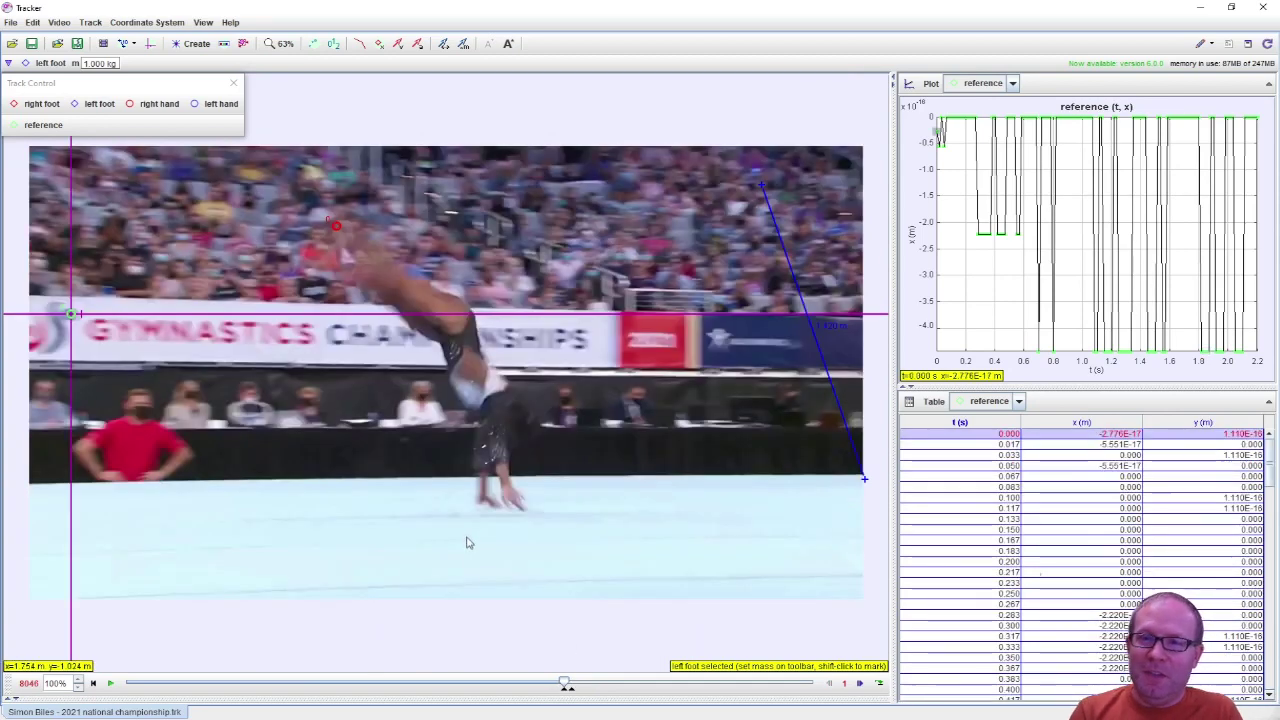
key(shift)
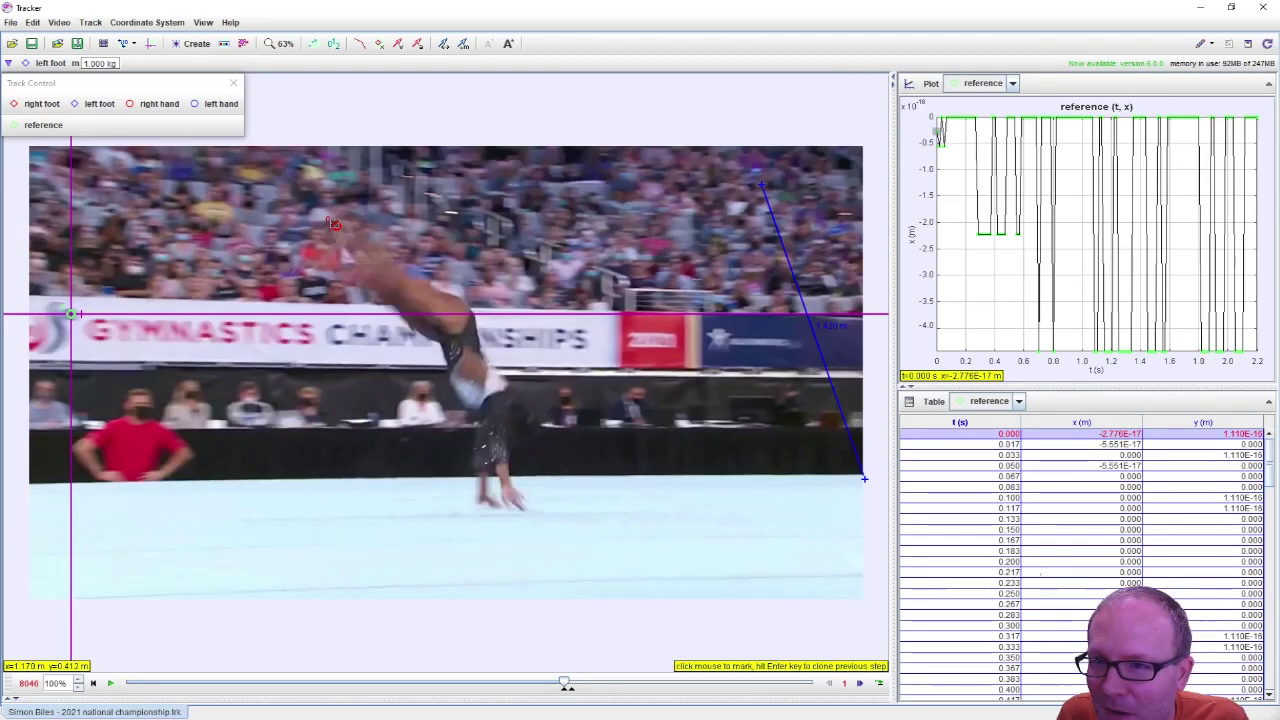
click(336, 224)
click(320, 300)
click(306, 382)
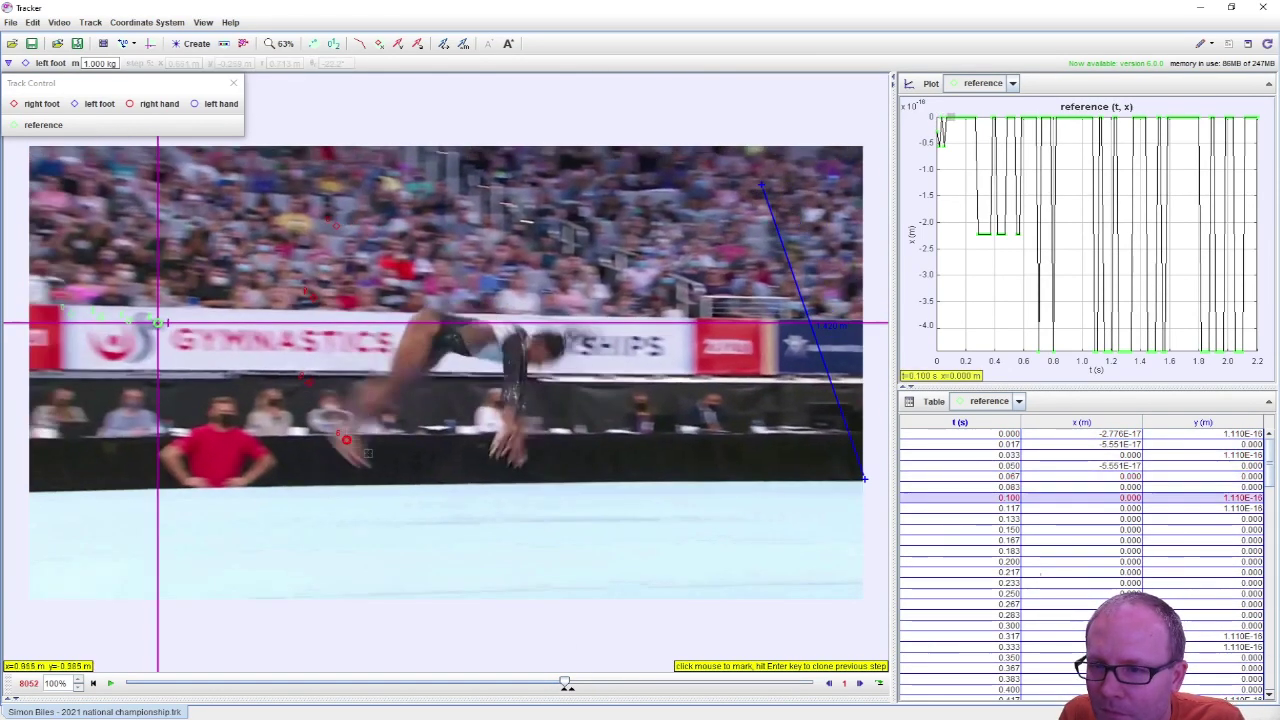
click(425, 503)
click(452, 515)
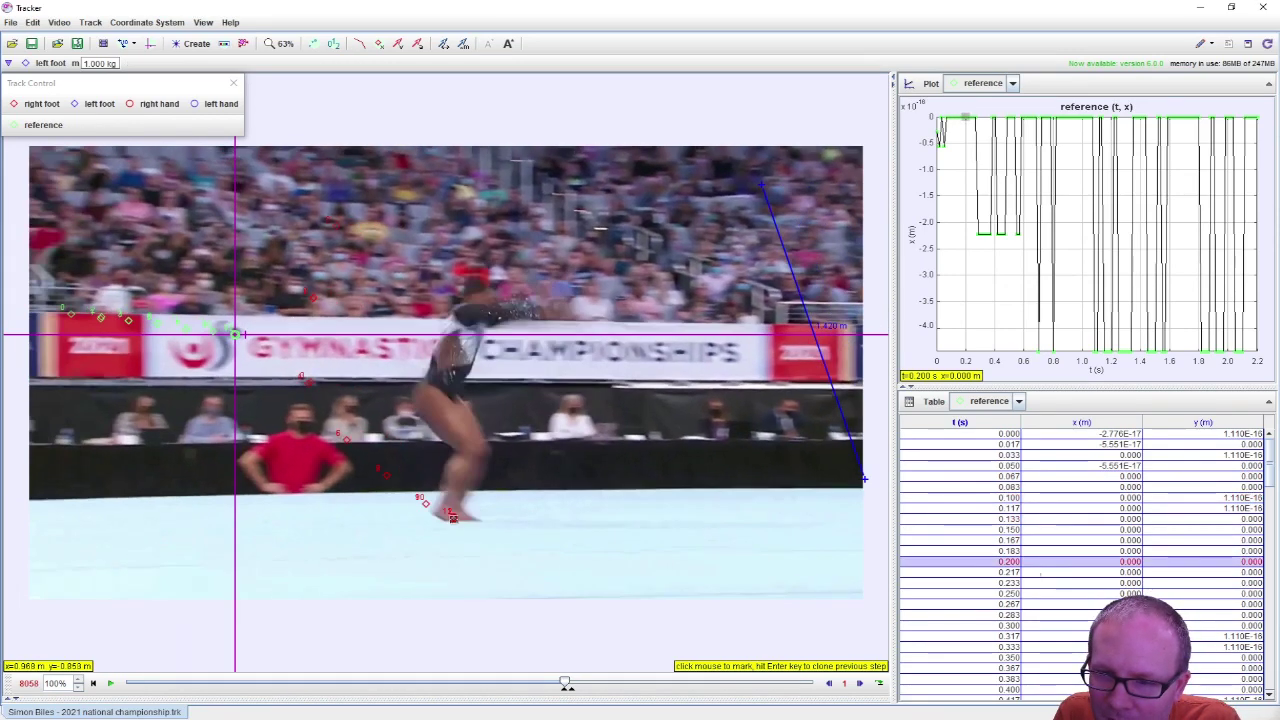
click(476, 521)
click(526, 501)
click(535, 467)
click(548, 435)
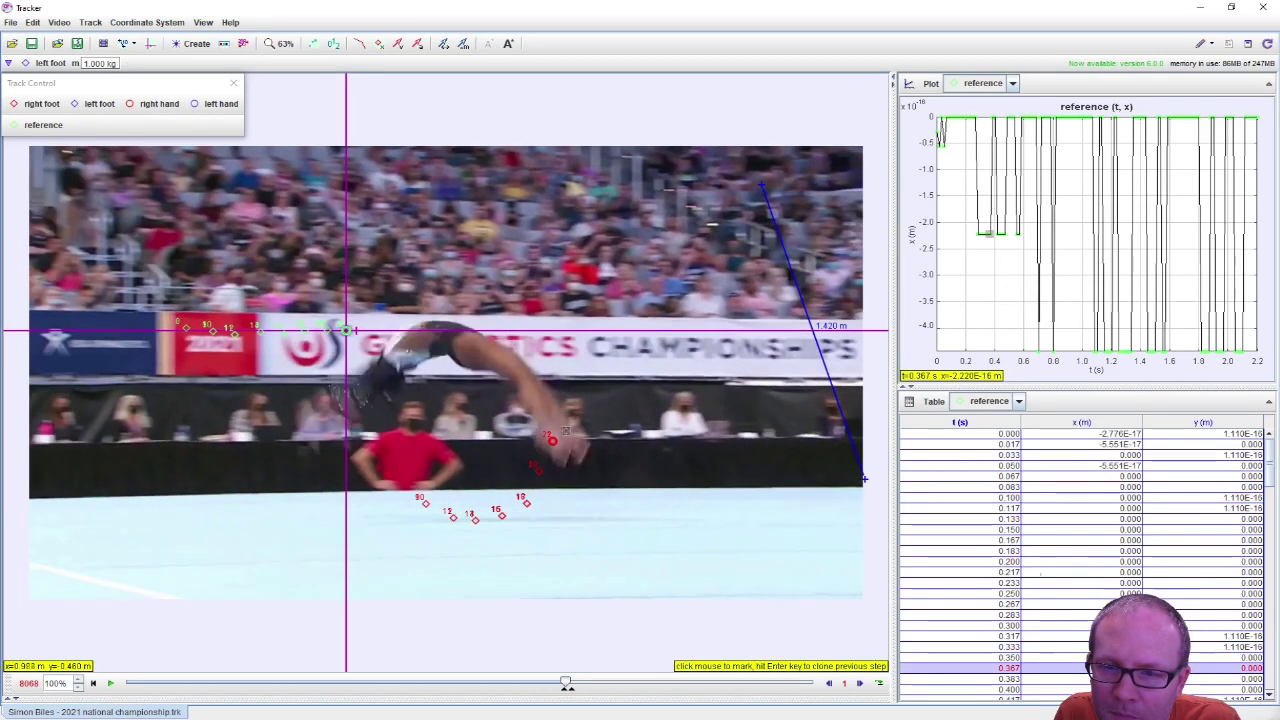
click(570, 393)
click(548, 335)
click(520, 275)
click(460, 243)
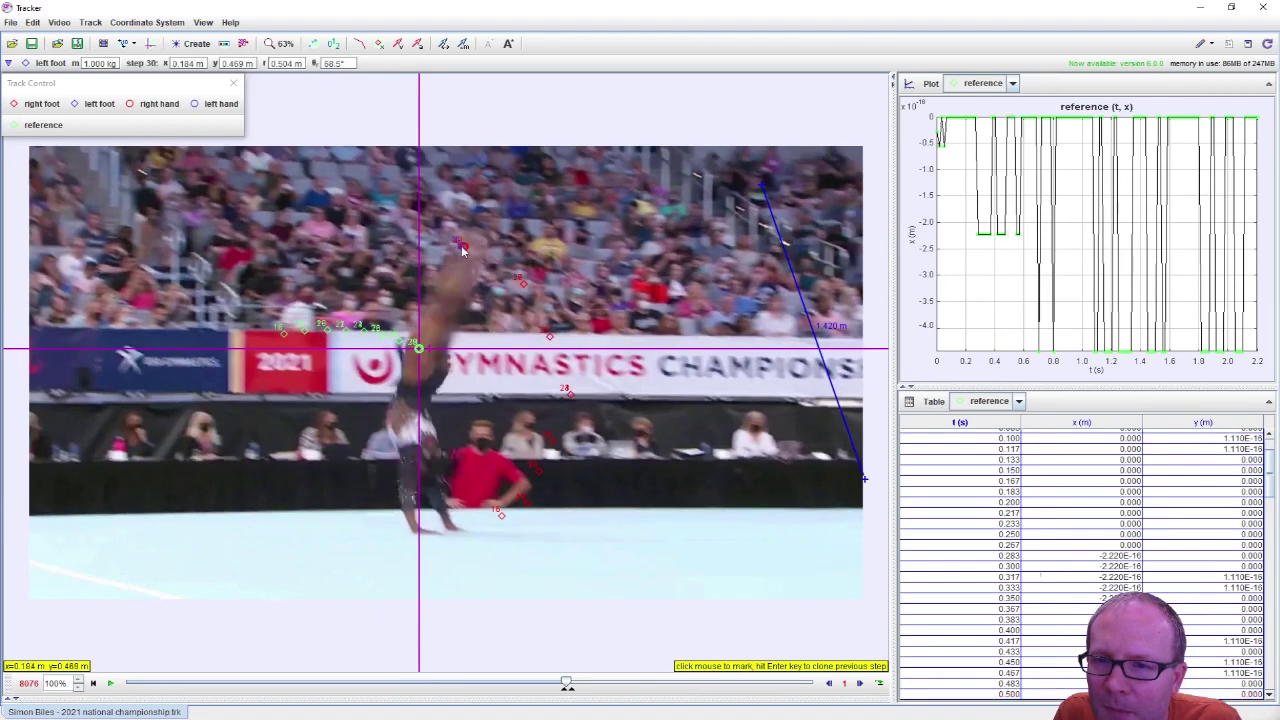
click(387, 254)
Mark the left foot through the landing and the following flip.
click(277, 388)
click(278, 462)
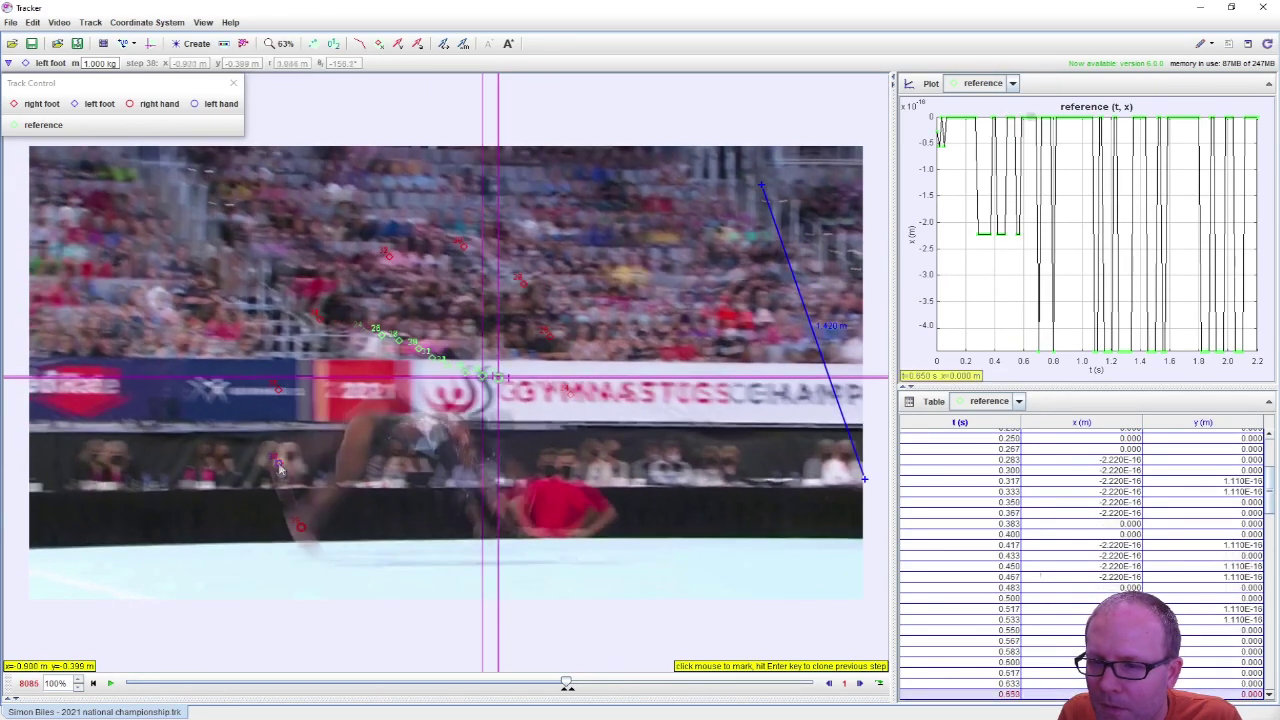
click(298, 526)
click(308, 553)
click(320, 556)
click(340, 546)
click(355, 524)
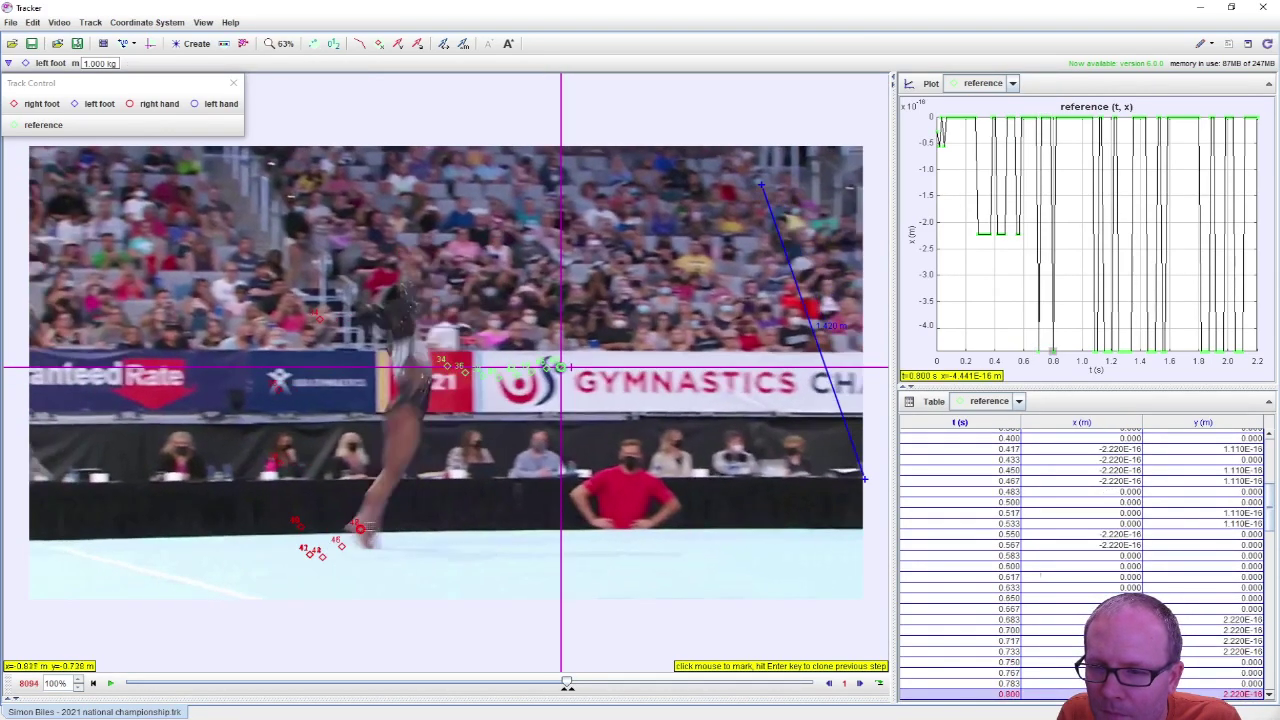
click(384, 511)
click(415, 478)
click(440, 458)
click(456, 447)
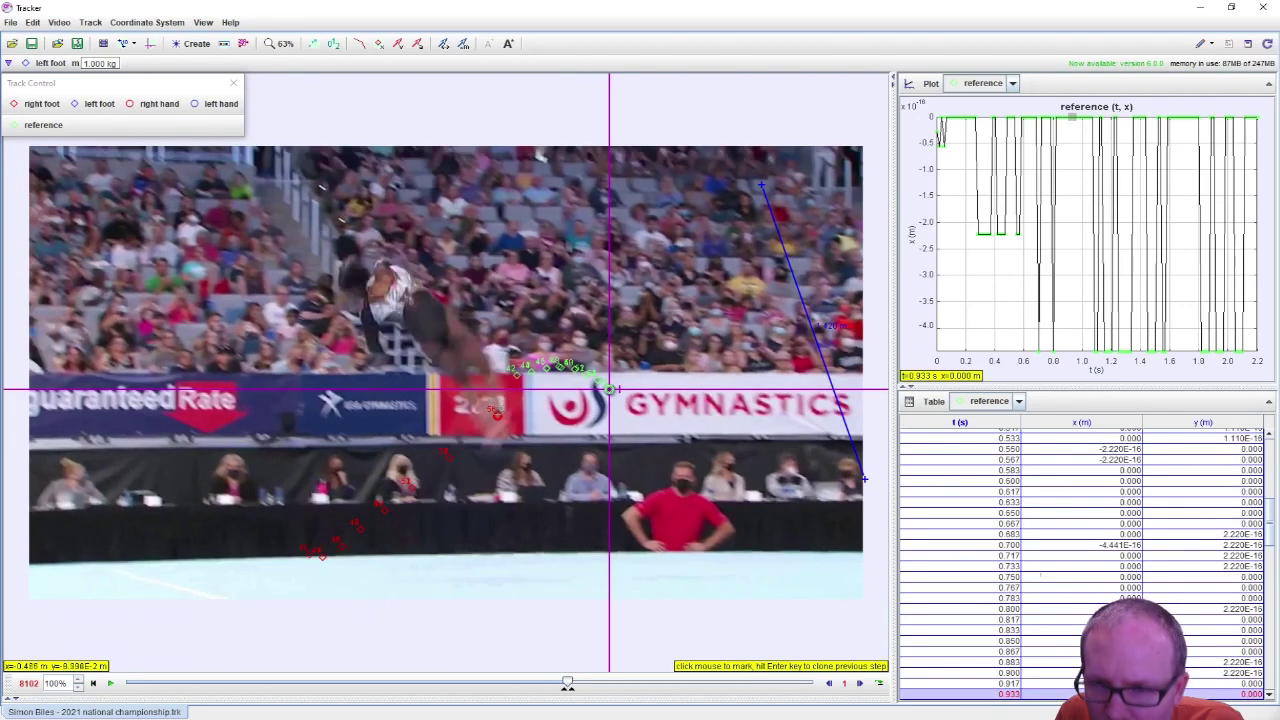
click(514, 351)
click(538, 328)
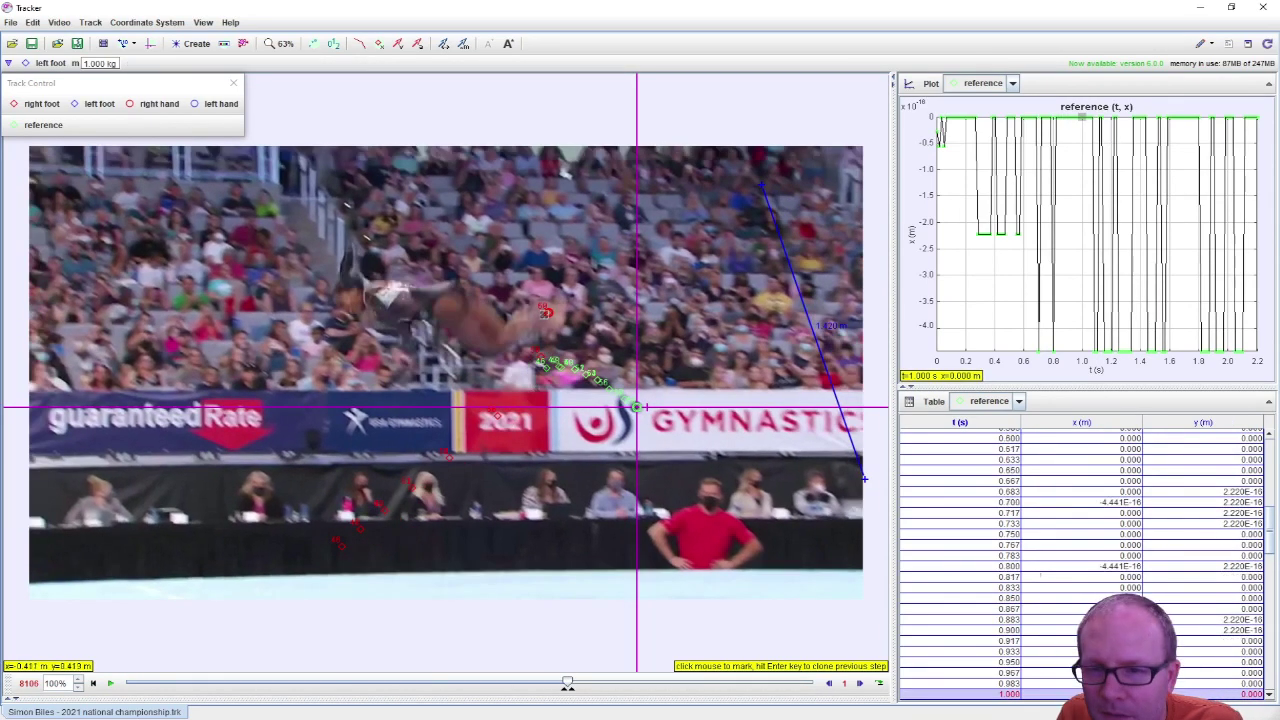
click(532, 296)
click(522, 262)
click(505, 228)
click(480, 198)
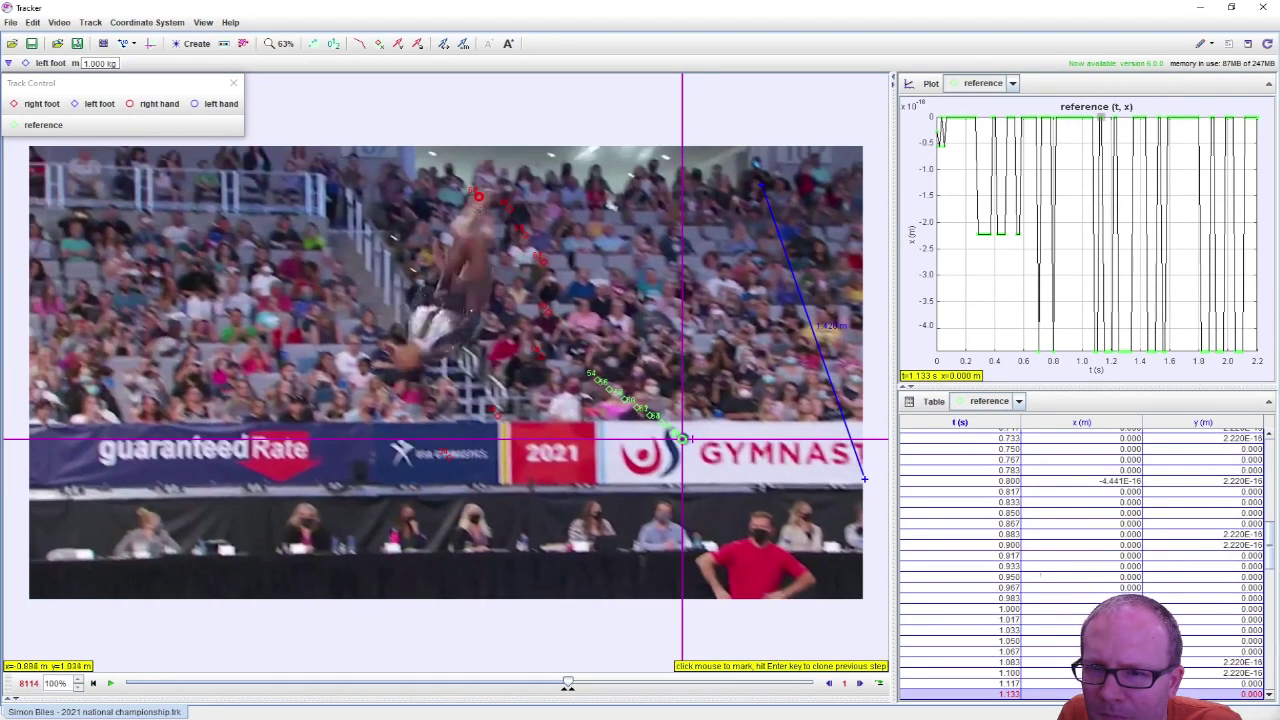
click(462, 216)
click(440, 232)
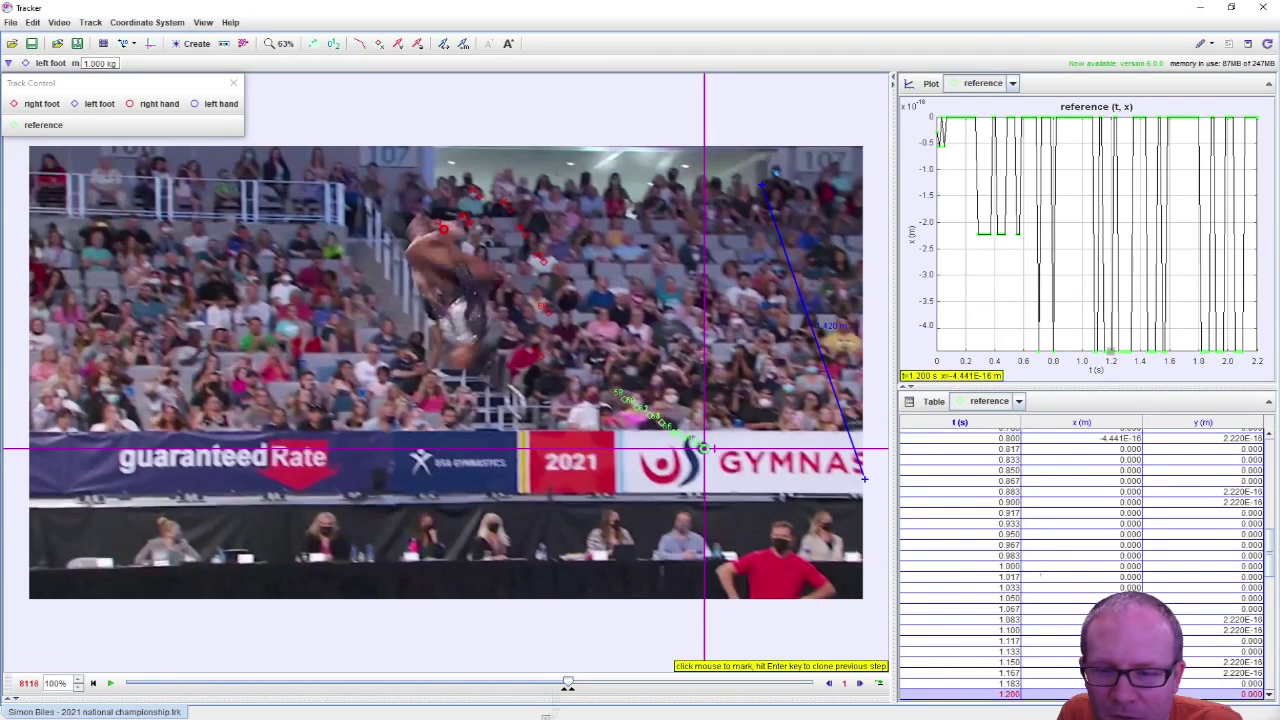
Step back to fix left foot marks, then finish marking through step 133.
key(Left)
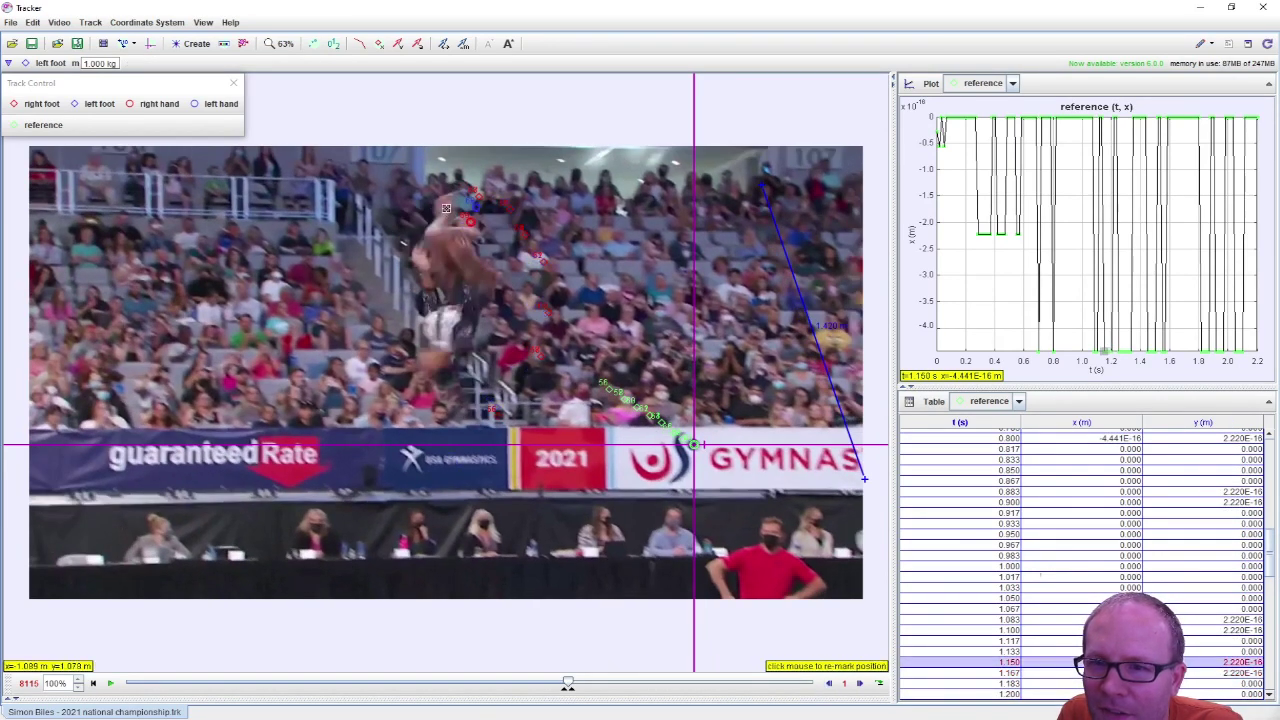
click(446, 208)
click(418, 234)
click(434, 287)
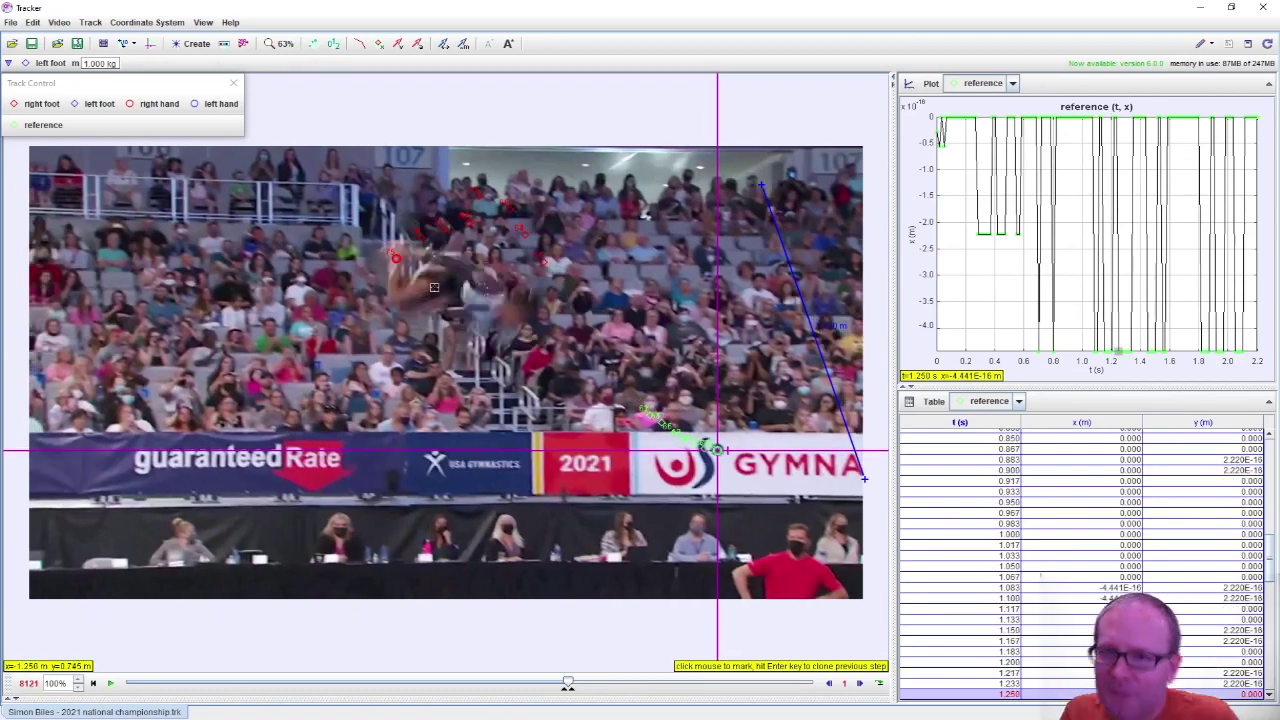
click(396, 271)
click(392, 306)
click(367, 325)
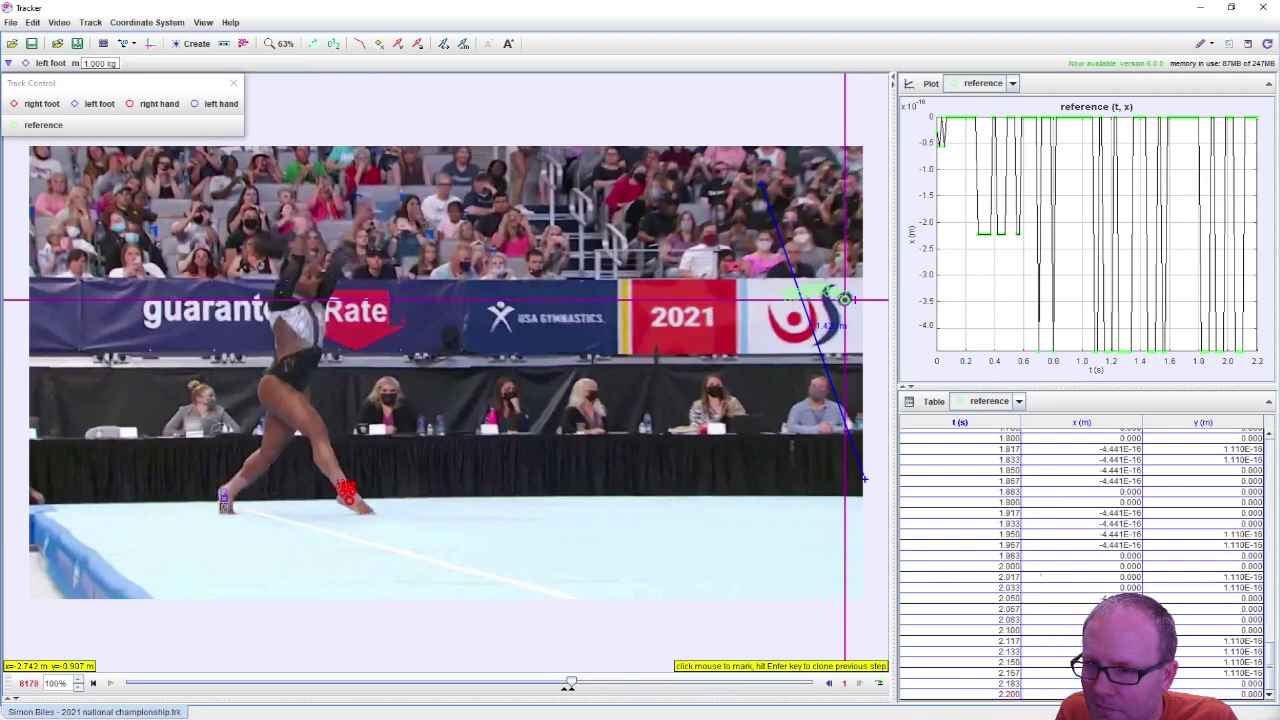
click(228, 509)
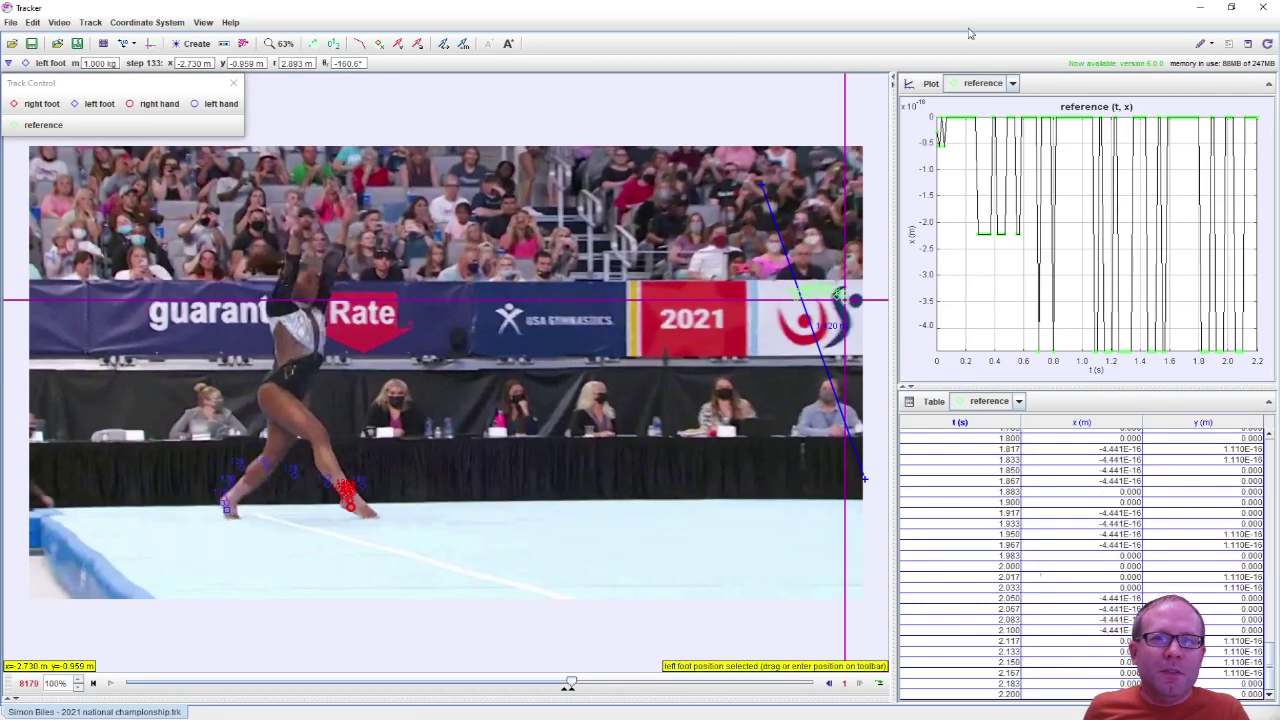
Switch the plot to show the right foot's x versus t.
click(1012, 85)
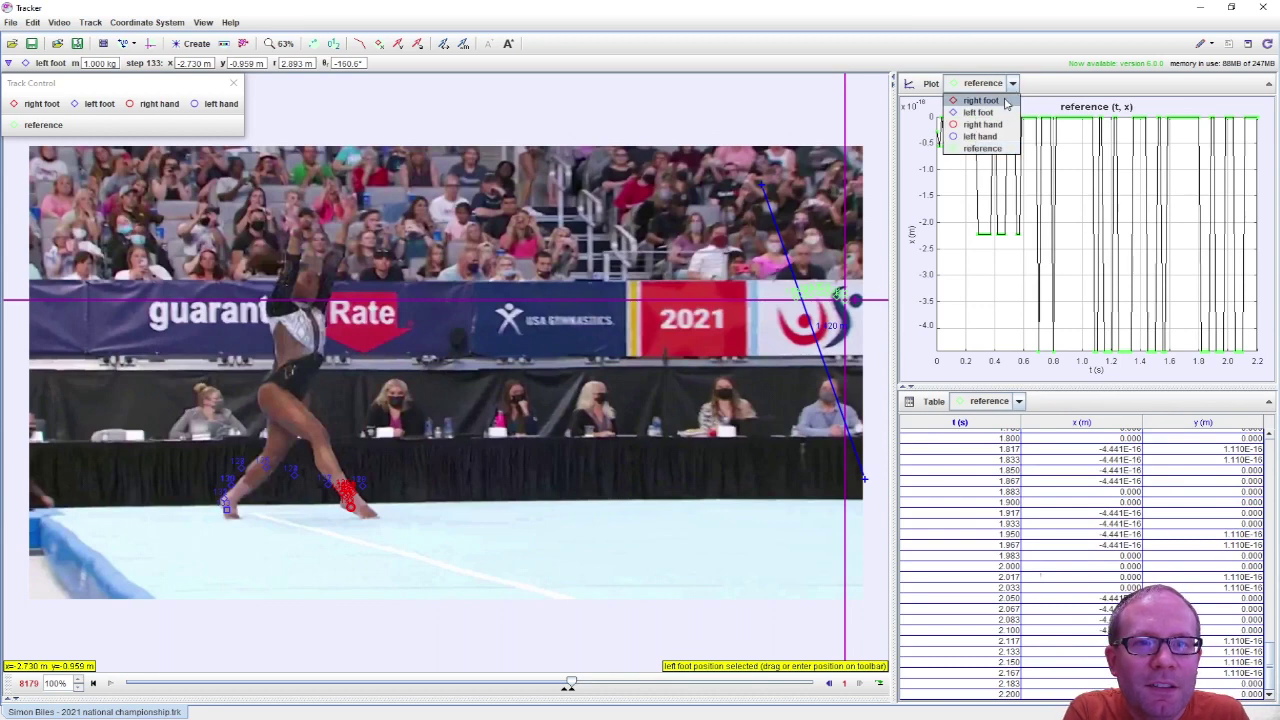
click(985, 100)
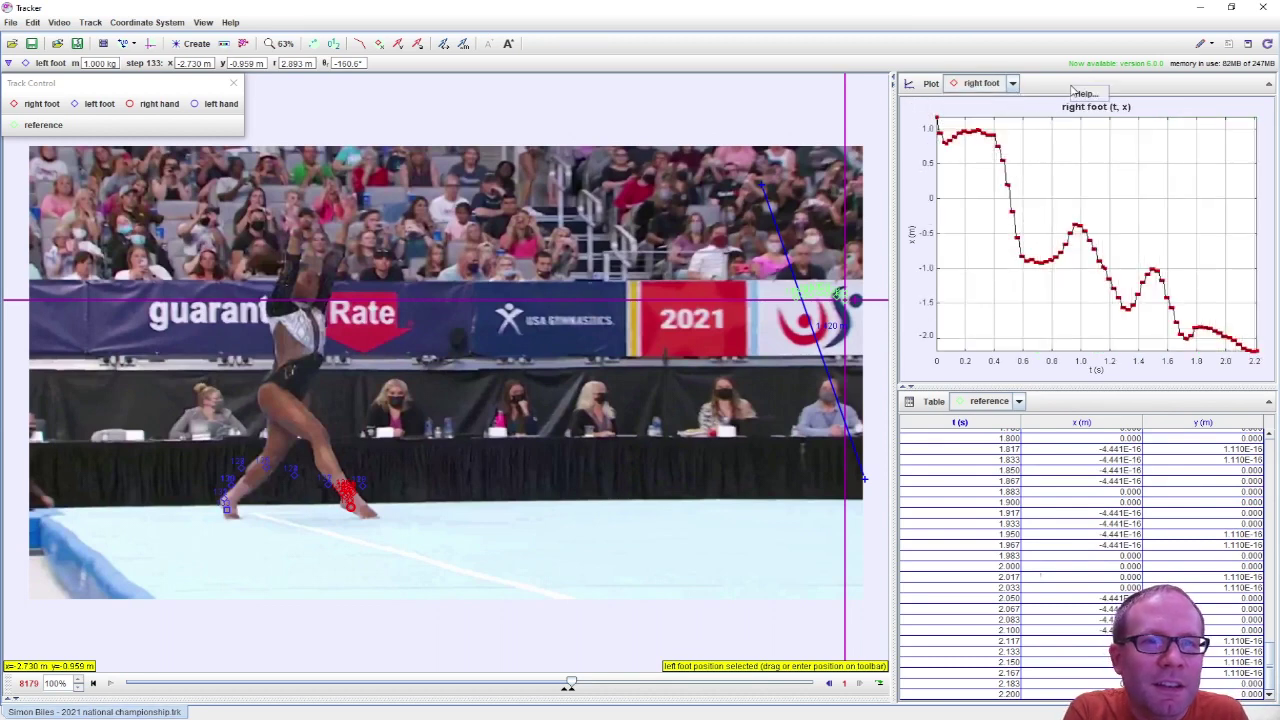
right_click(1056, 168)
Compare the right foot's x–t plot with the left foot track.
click(1095, 336)
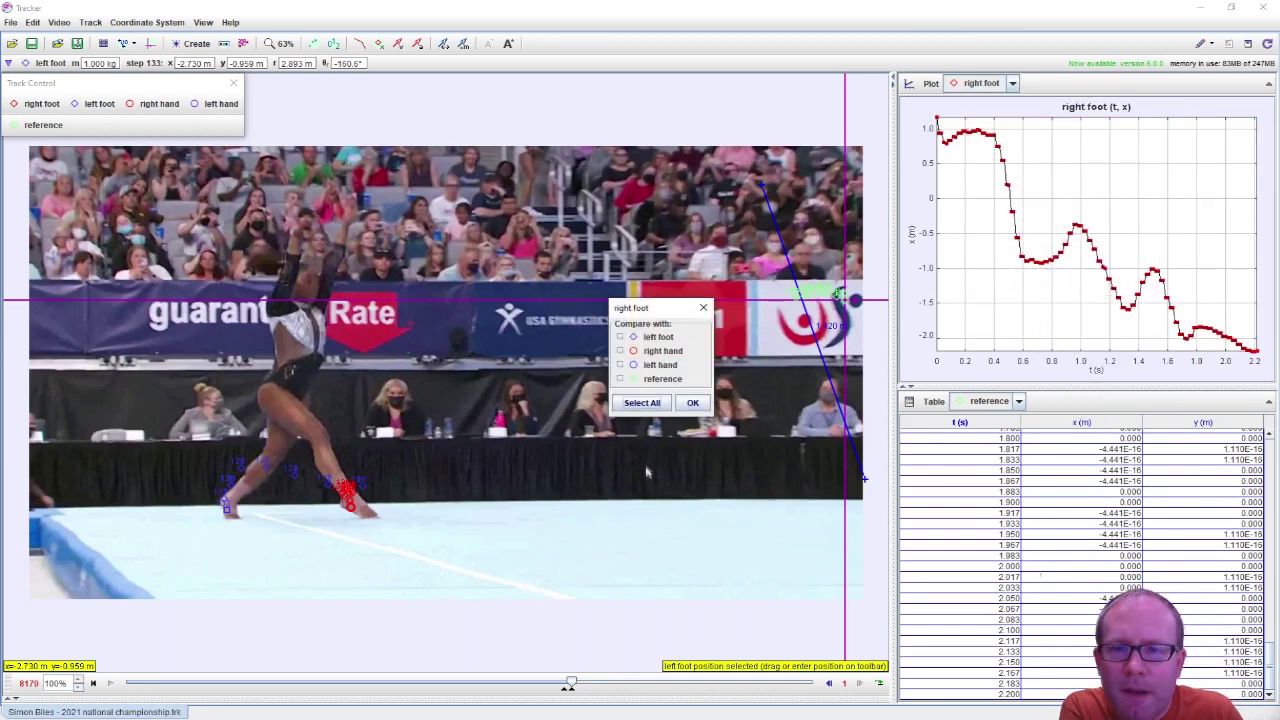
click(620, 338)
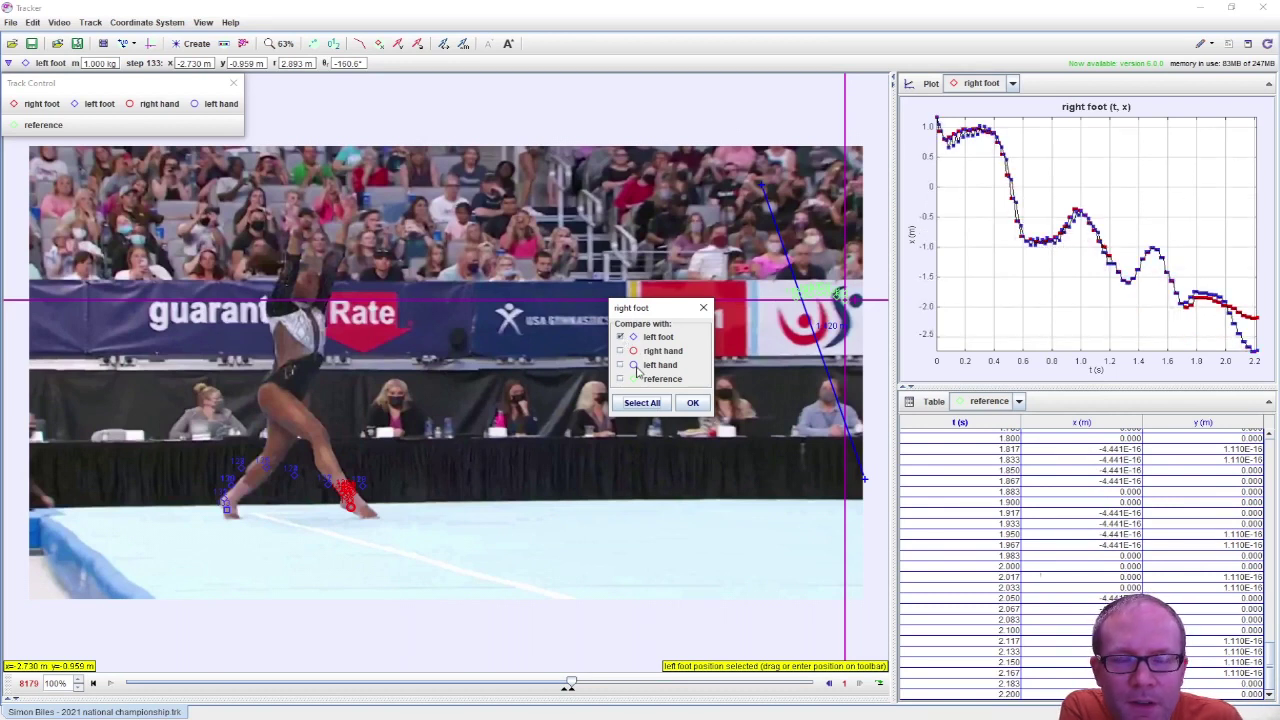
click(693, 403)
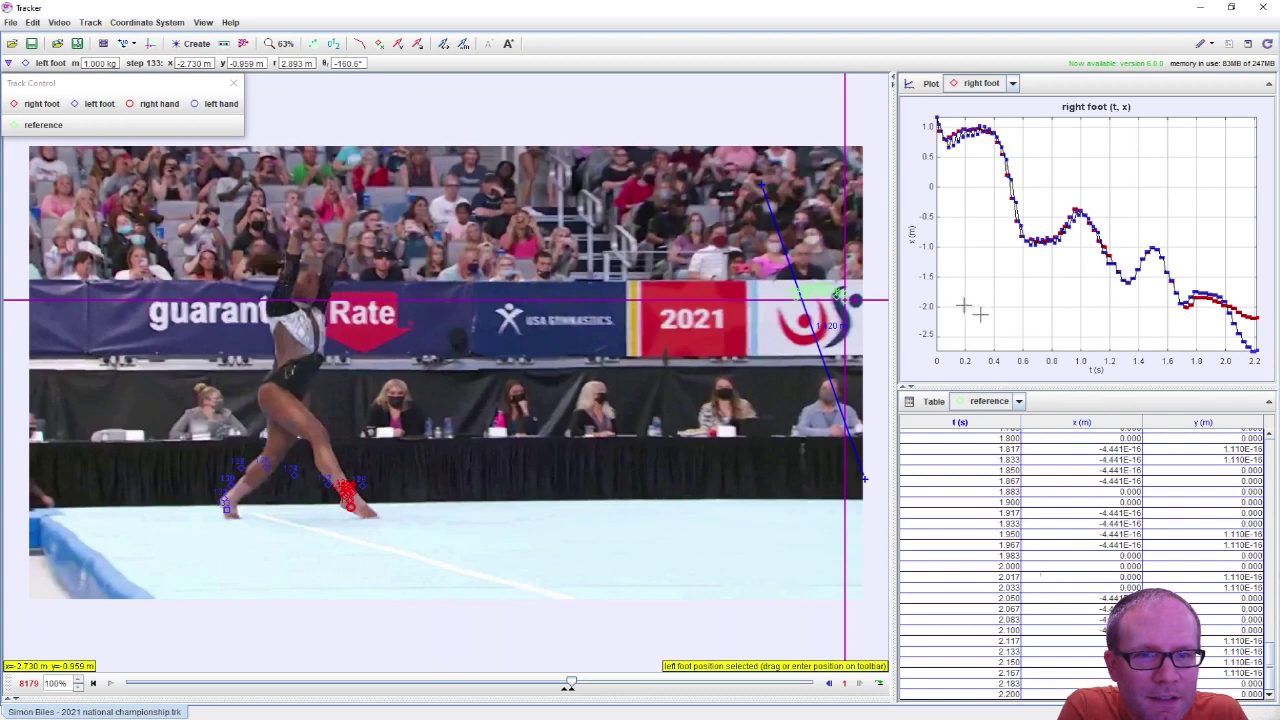
Set the right foot plot's vertical axis to y and horizontal axis to x.
click(917, 235)
click(928, 252)
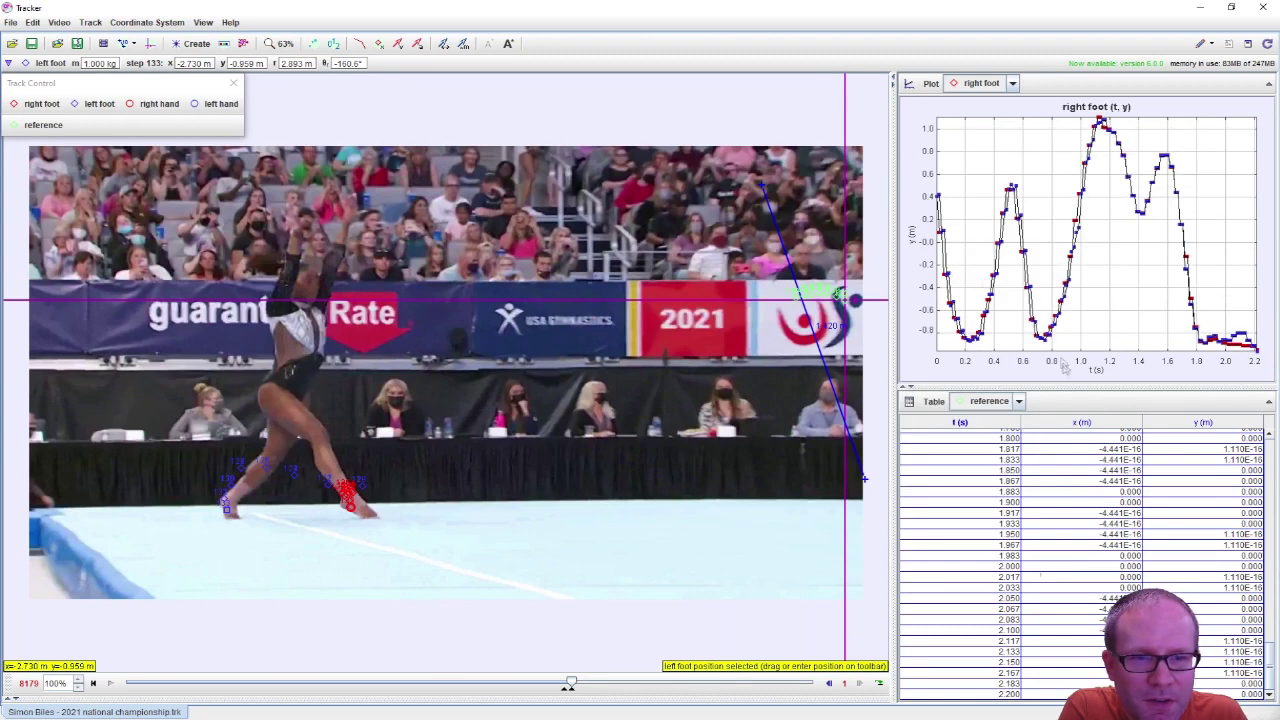
click(1096, 372)
click(1100, 384)
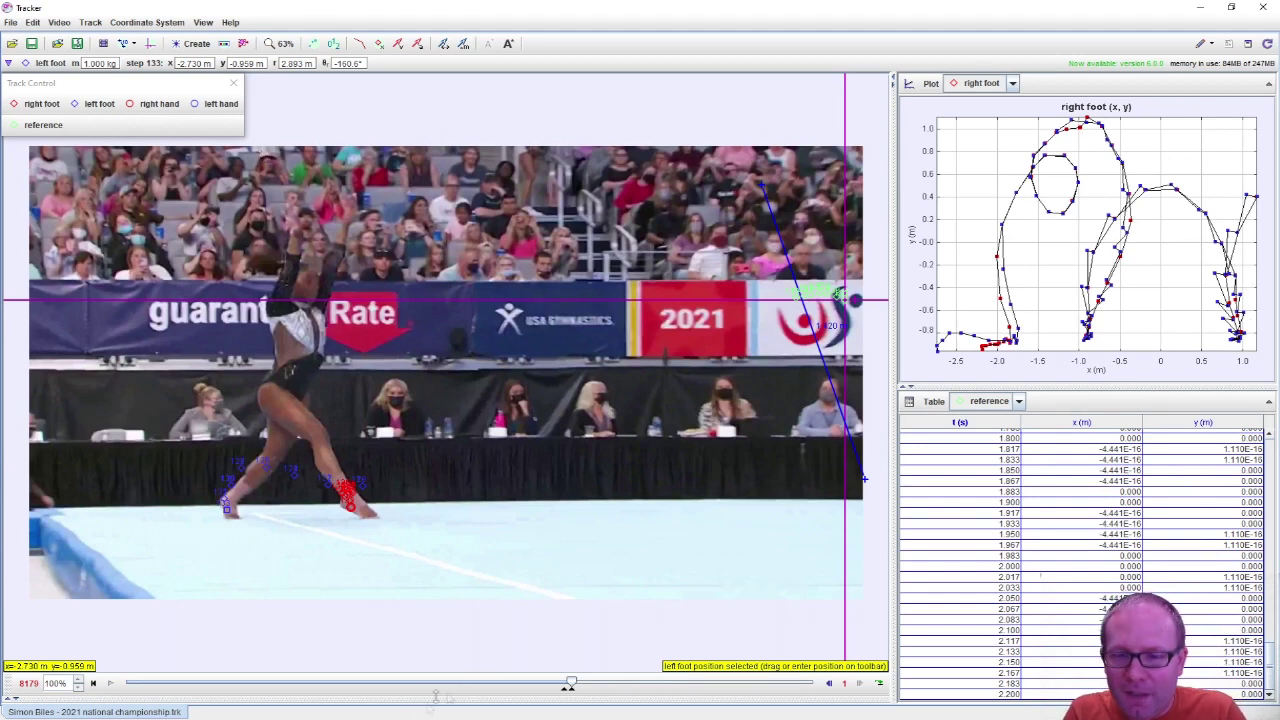
Rewind the clip and mark the right hand's positions from the first frame.
drag(567, 685, 566, 685)
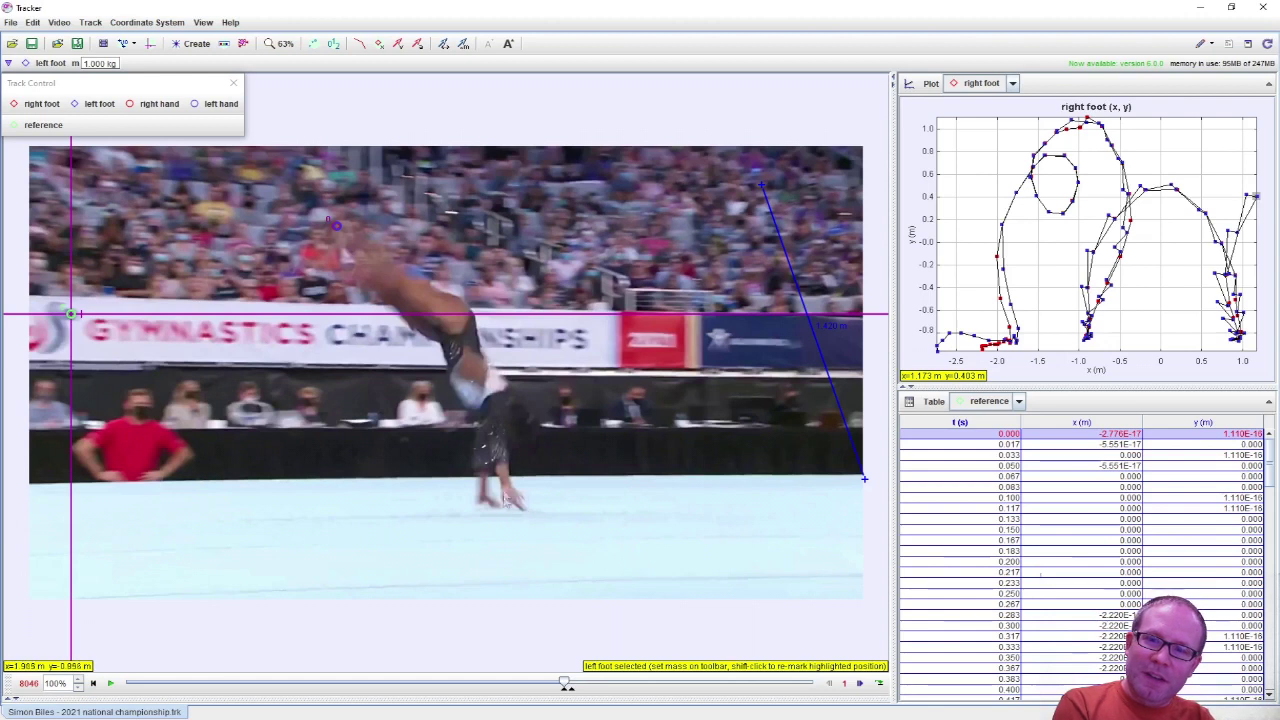
click(152, 105)
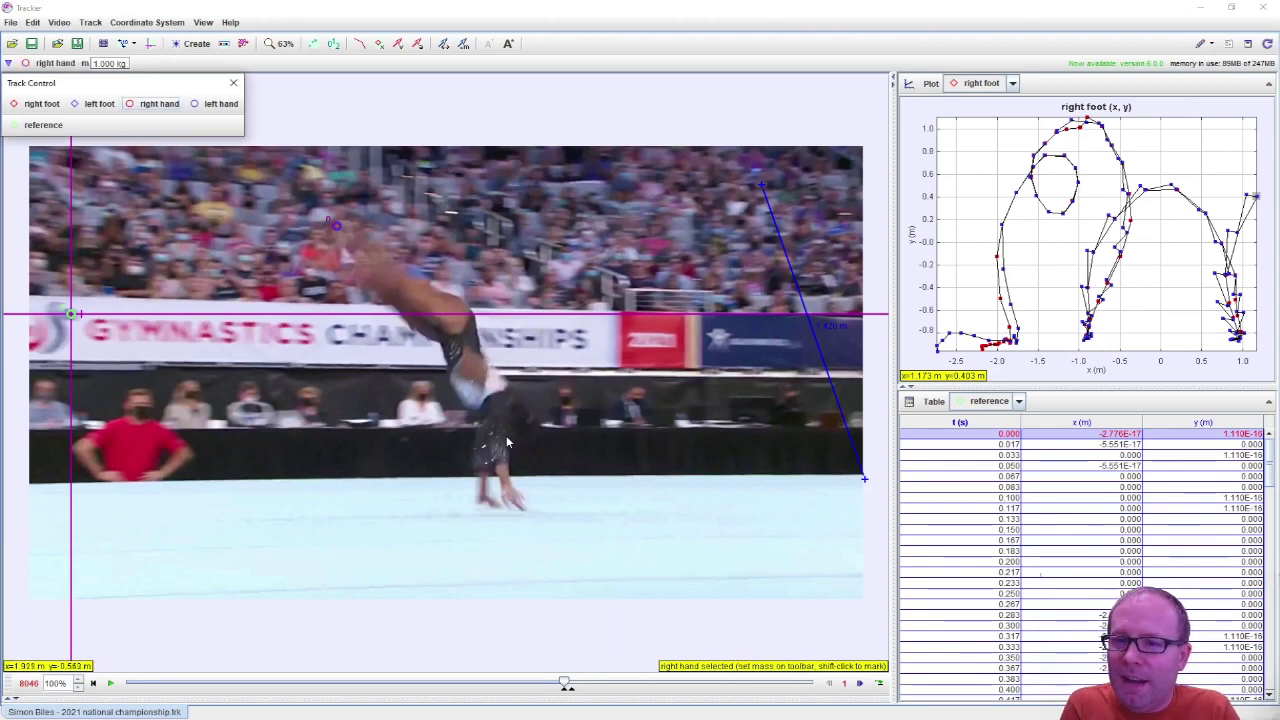
shift+click(510, 496)
shift+click(505, 488)
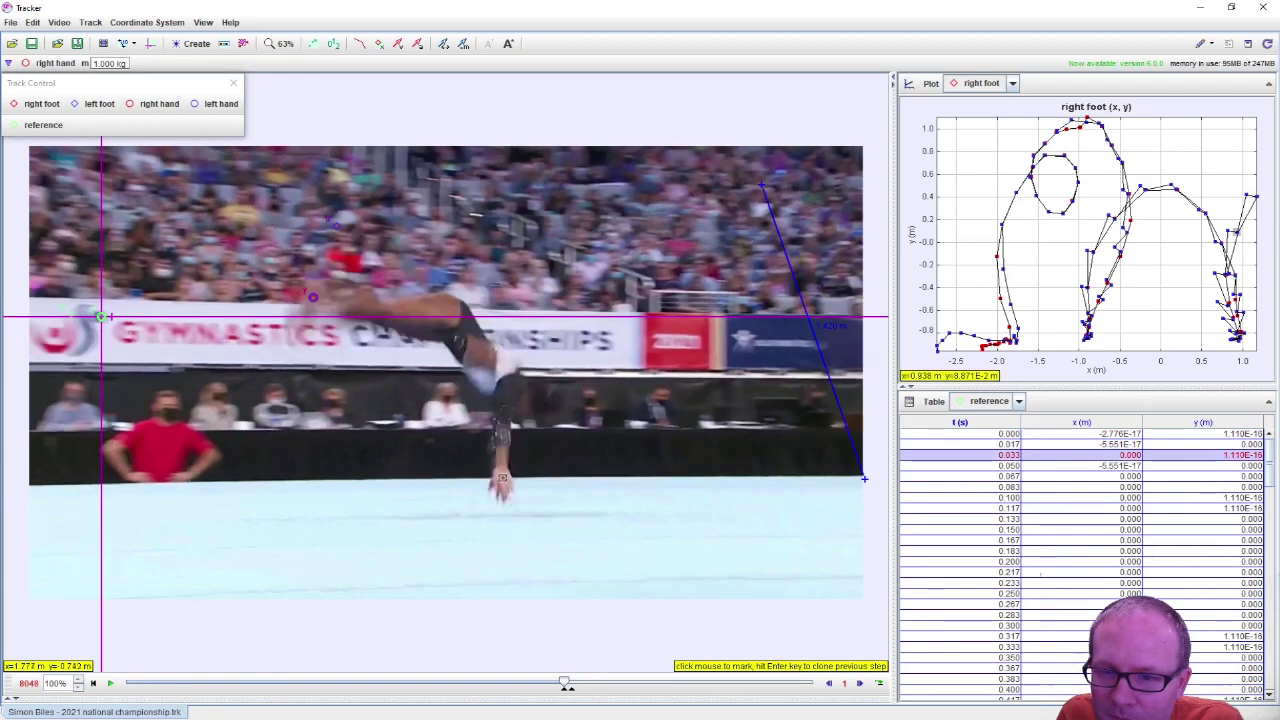
shift+click(506, 472)
shift+click(516, 458)
shift+click(522, 462)
shift+click(528, 470)
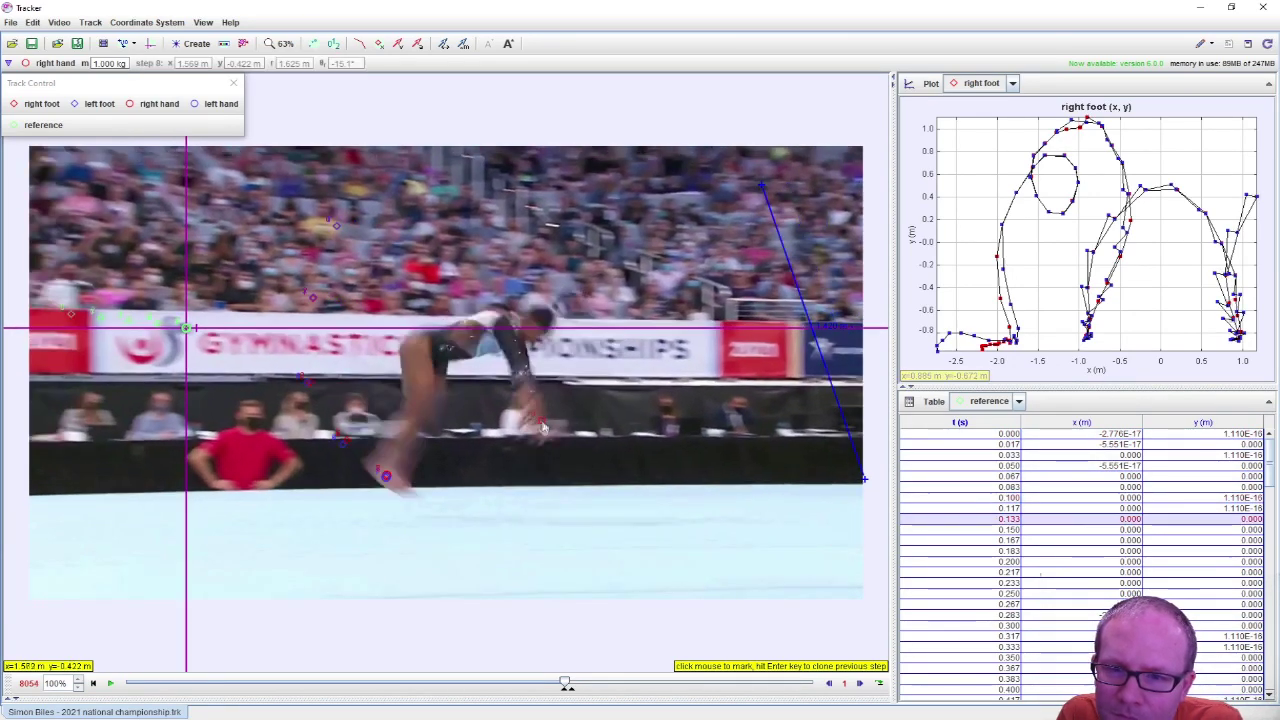
shift+click(520, 480)
shift+click(500, 490)
Continue marking the right hand through about step 25, near frame 8072.
shift+click(420, 500)
shift+click(450, 515)
shift+click(470, 515)
shift+click(500, 515)
shift+click(521, 497)
shift+click(533, 503)
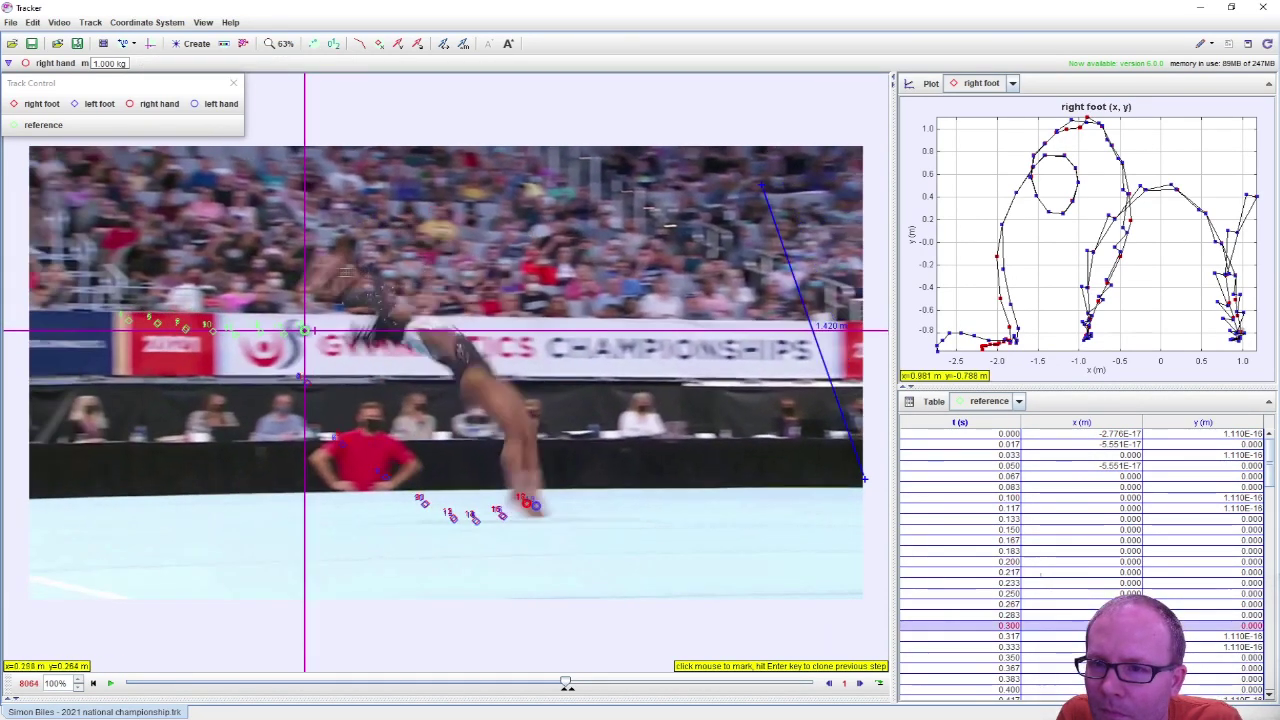
shift+click(540, 482)
shift+click(538, 470)
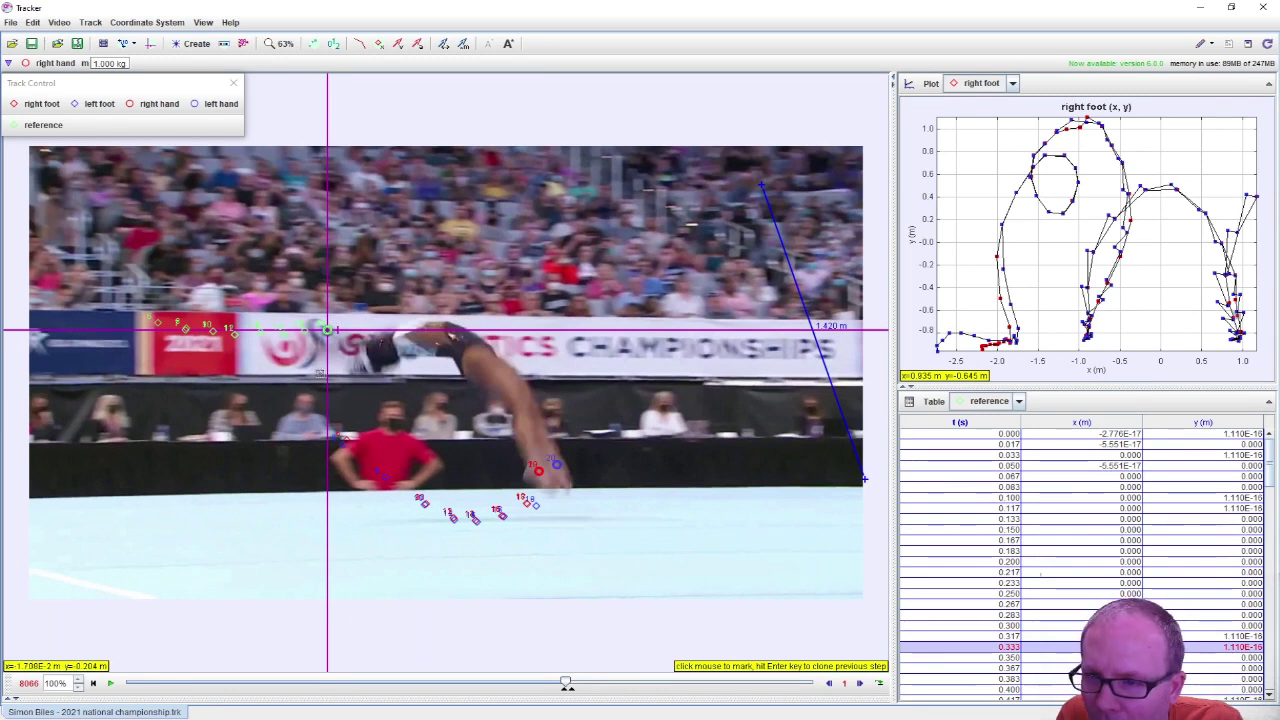
click(313, 345)
key(Right)
key(Right)
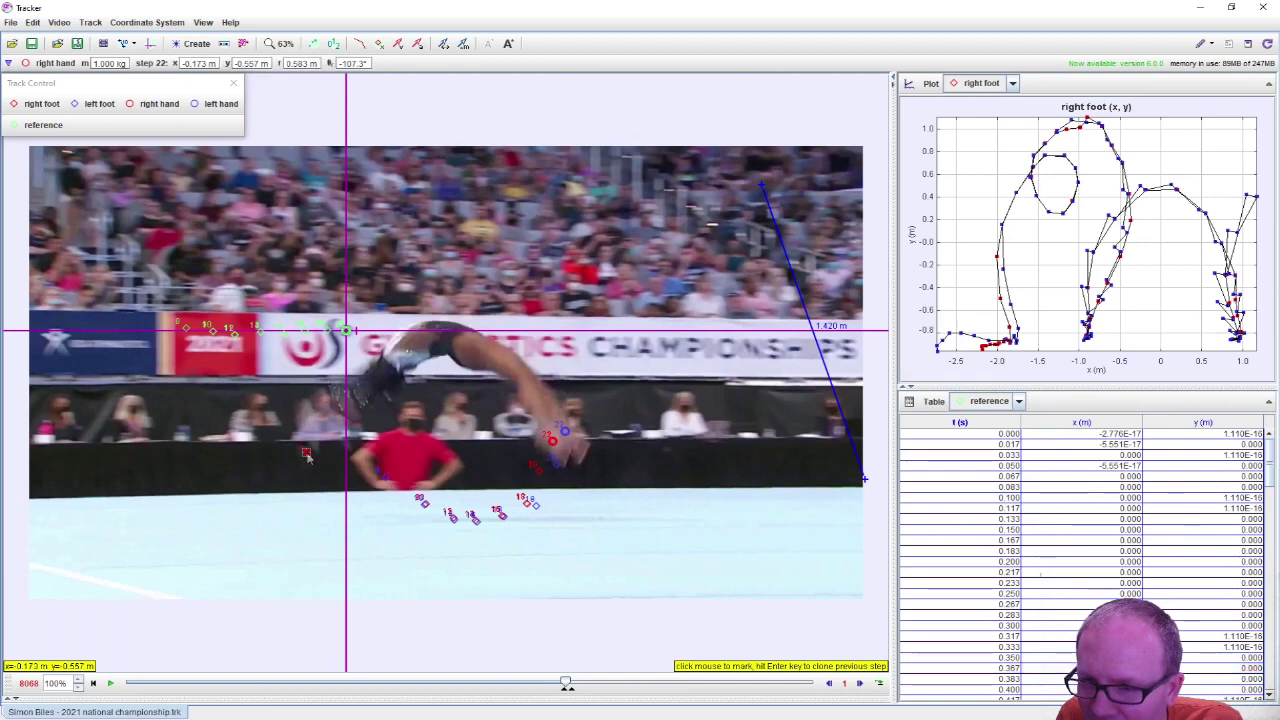
key(Right)
key(Right)
key(Right)
key(Right)
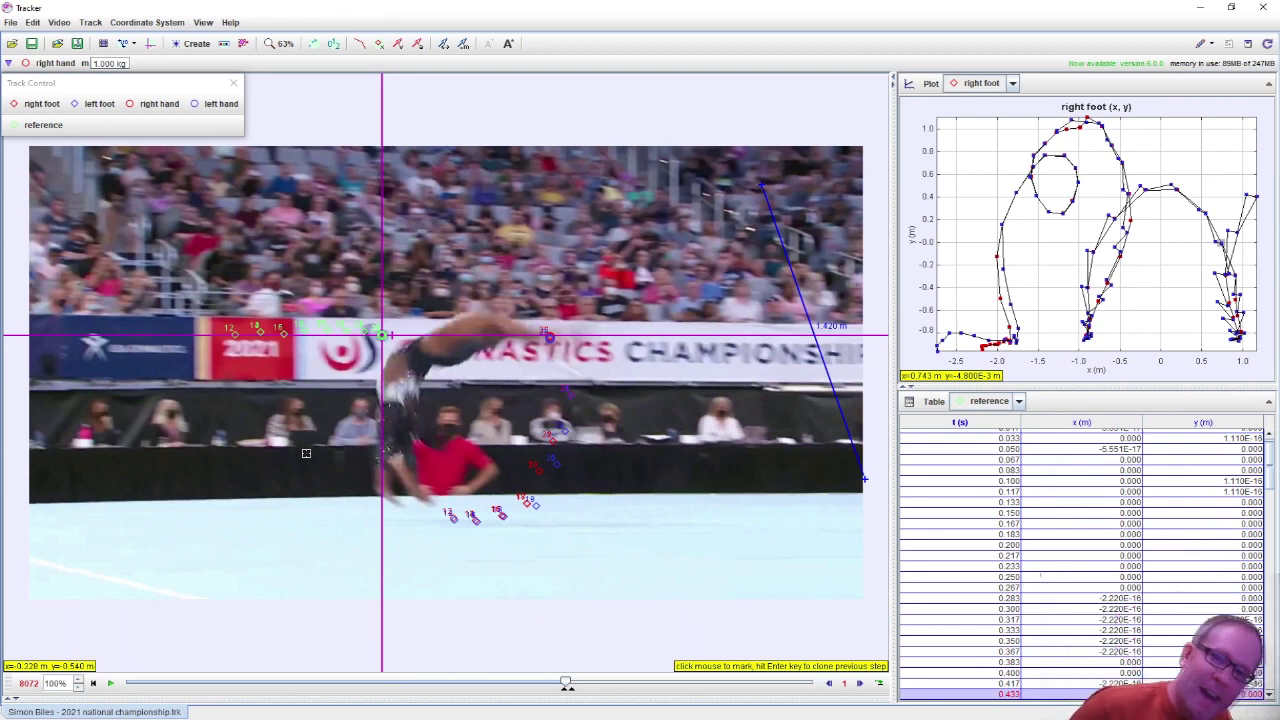
Mark the right hand frame by frame as the gymnast tumbles along the floor.
click(421, 494)
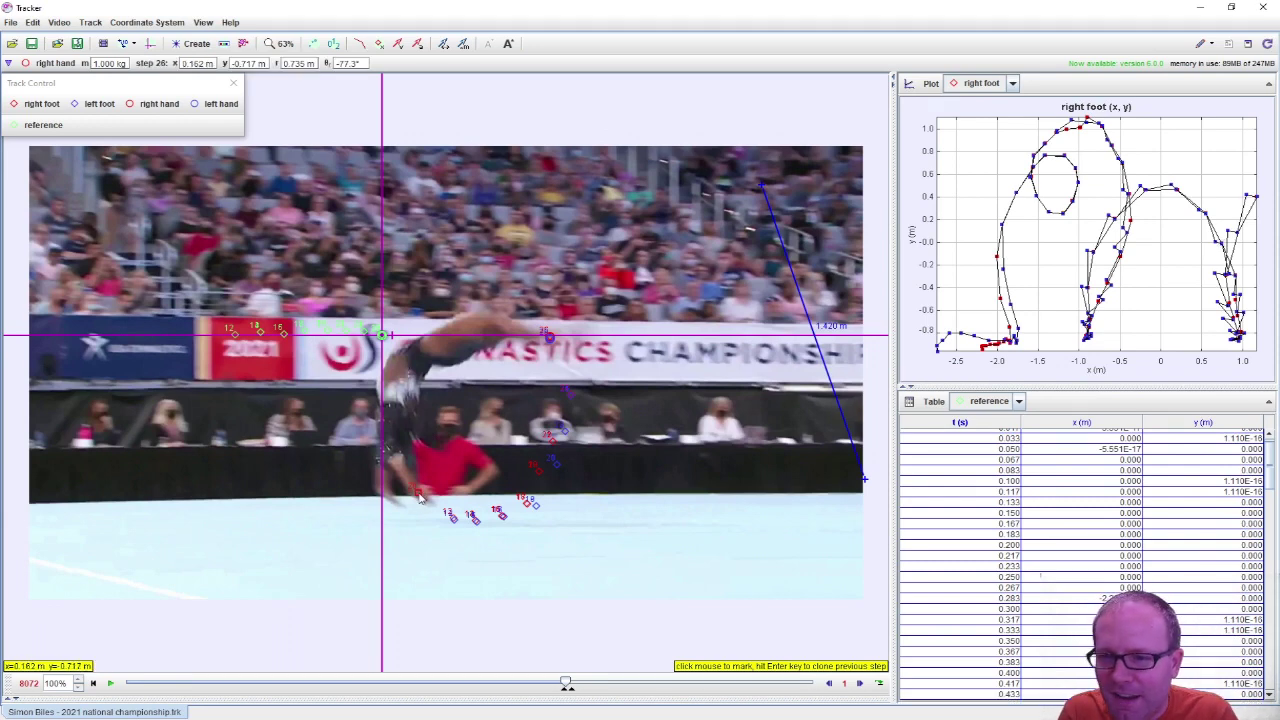
click(424, 502)
click(418, 349)
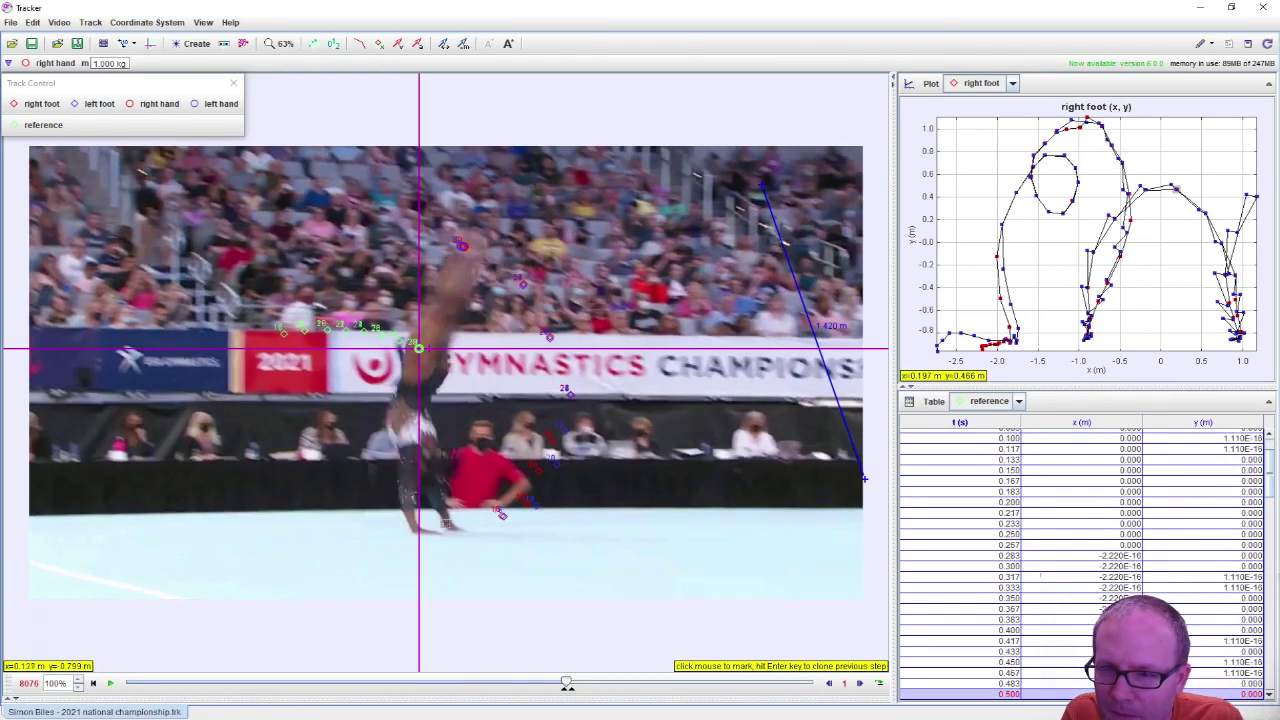
click(454, 527)
click(459, 531)
click(464, 536)
click(469, 540)
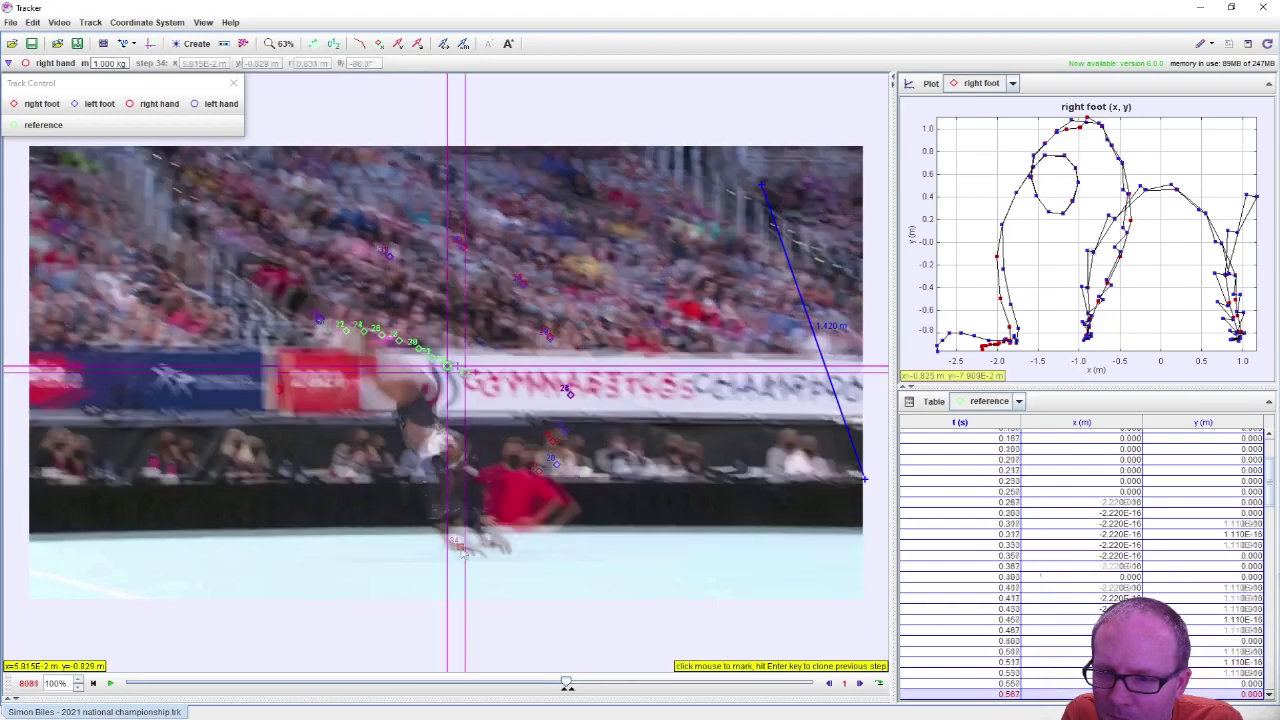
click(474, 545)
click(478, 550)
click(462, 551)
click(446, 551)
click(427, 552)
click(407, 552)
click(385, 553)
click(362, 553)
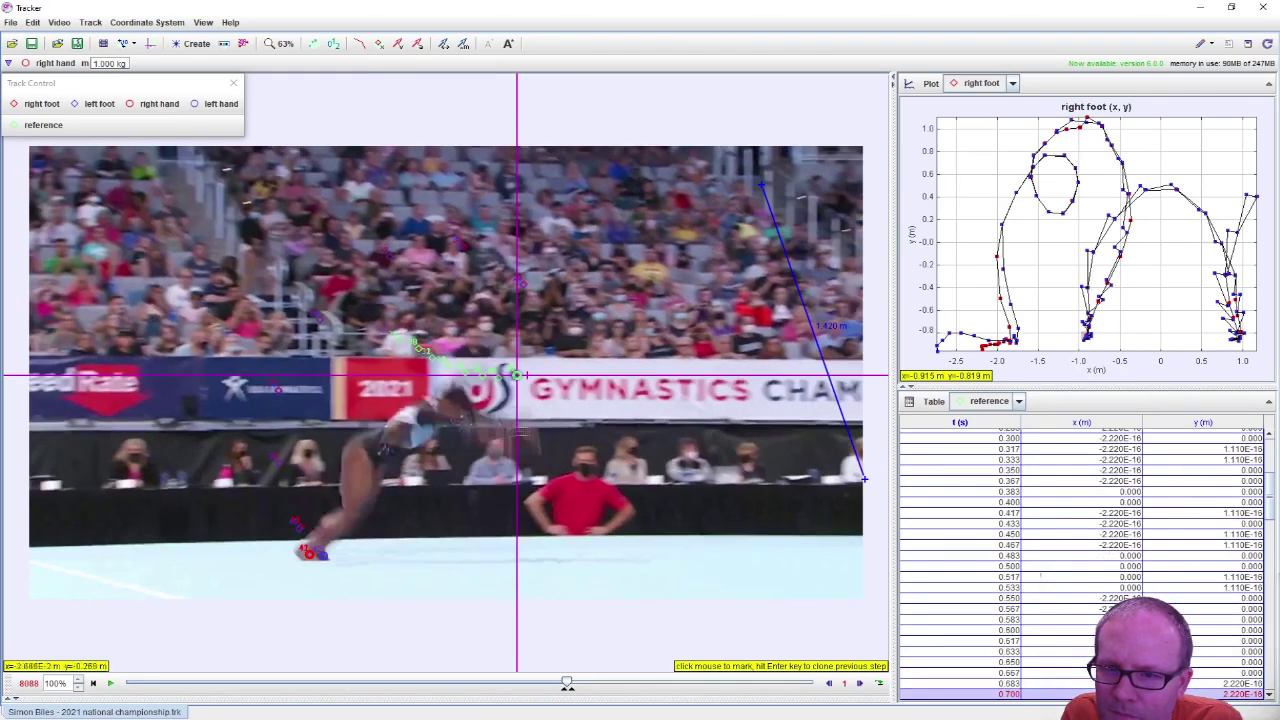
click(341, 554)
click(322, 555)
Continue marking the right hand through the flip, up to about 1.233 s (frame 8120).
click(538, 372)
click(546, 372)
click(556, 374)
click(565, 374)
click(574, 375)
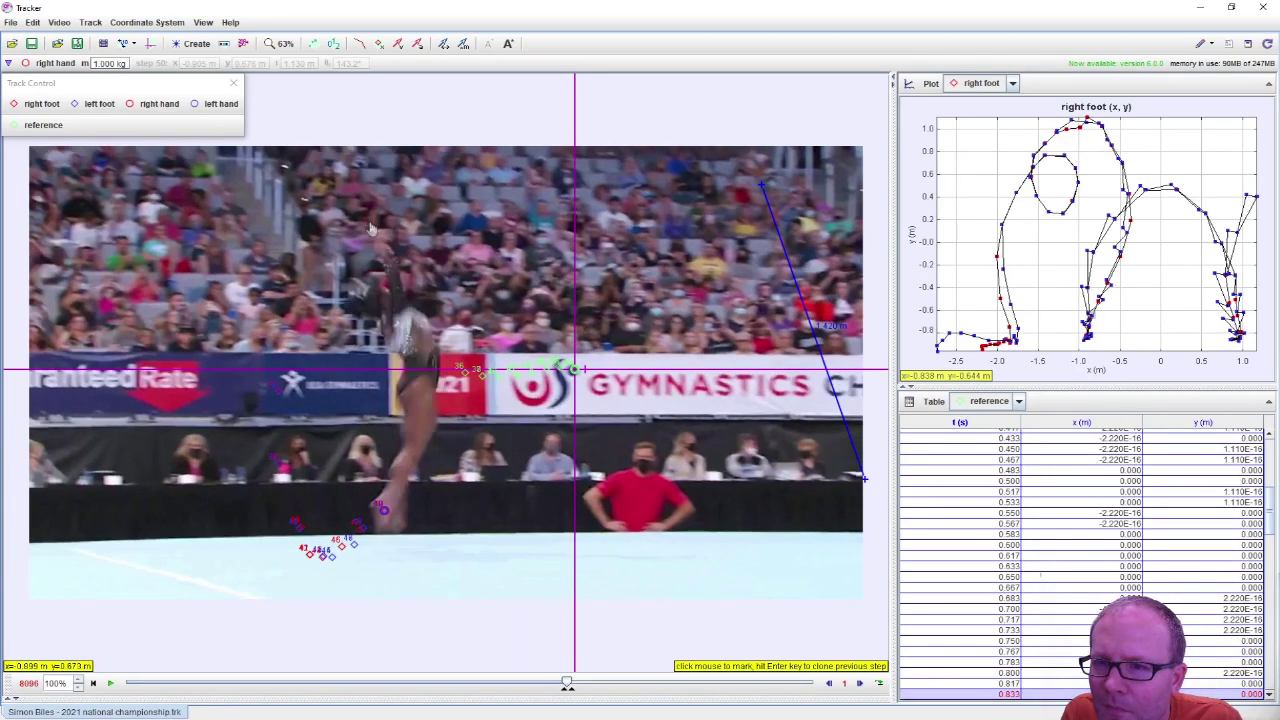
click(582, 377)
click(590, 378)
click(597, 380)
click(604, 385)
click(609, 390)
click(617, 394)
click(625, 399)
click(631, 403)
click(637, 407)
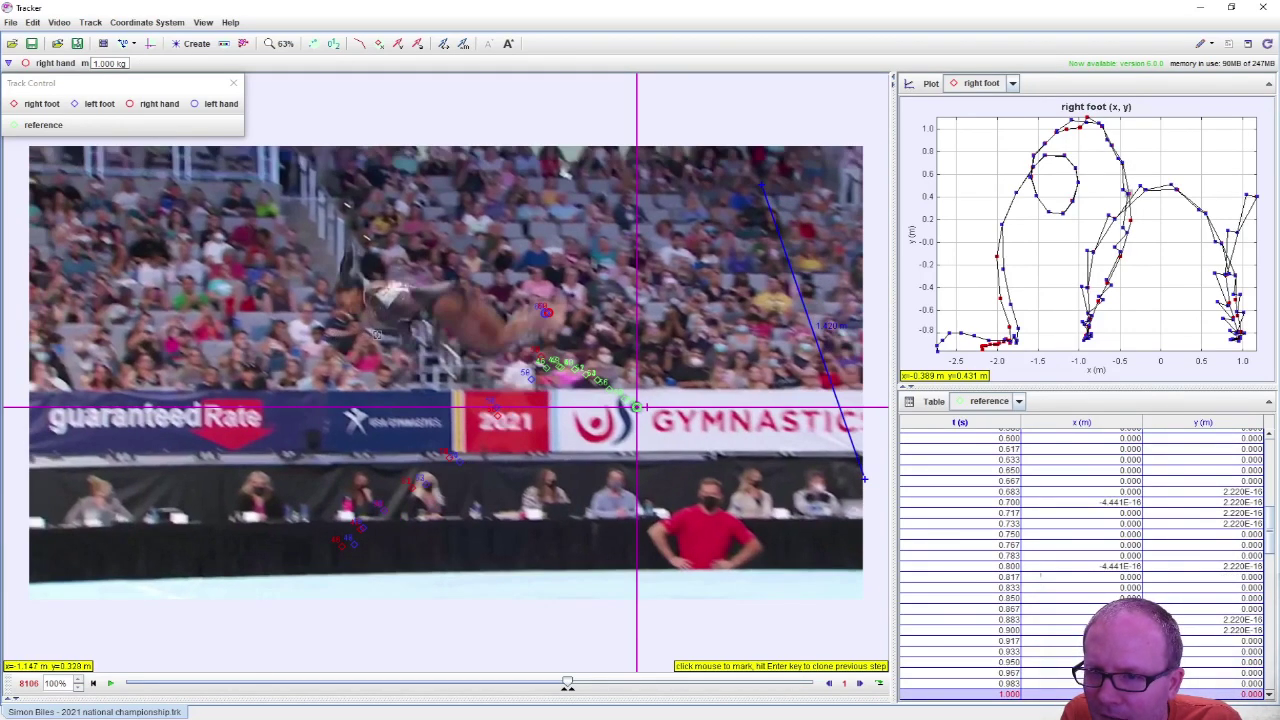
click(644, 411)
click(650, 414)
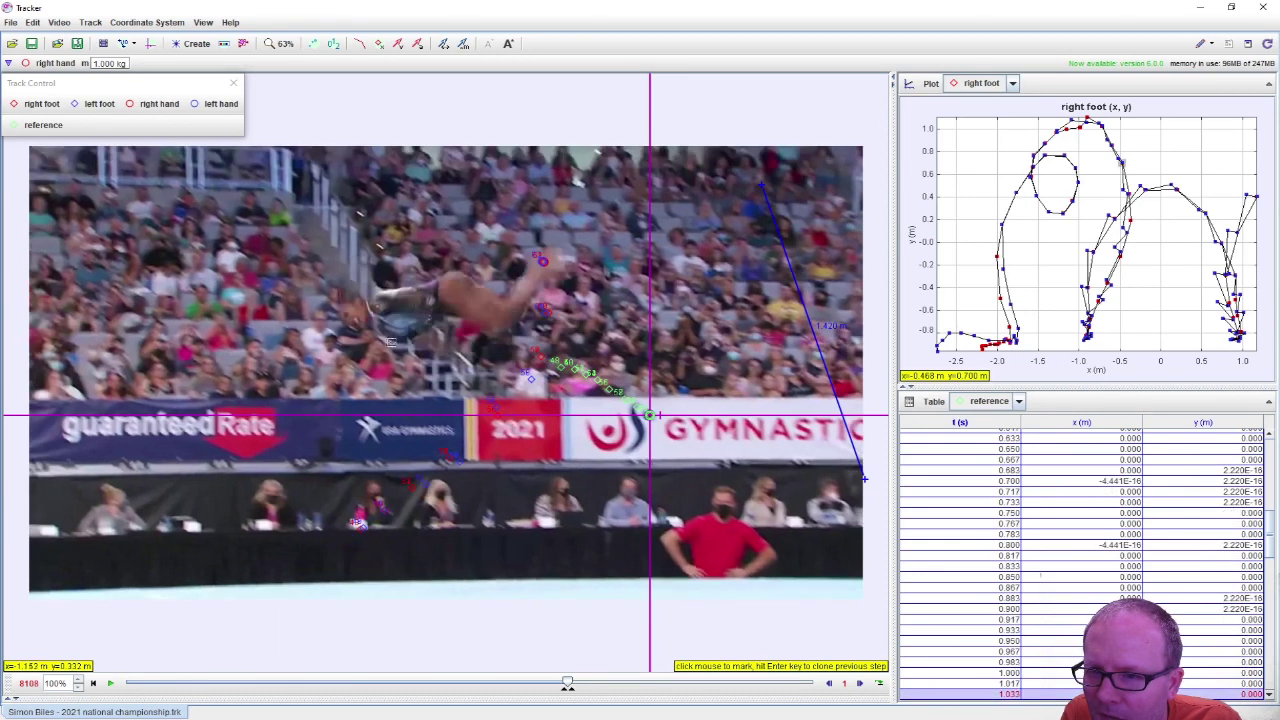
click(655, 417)
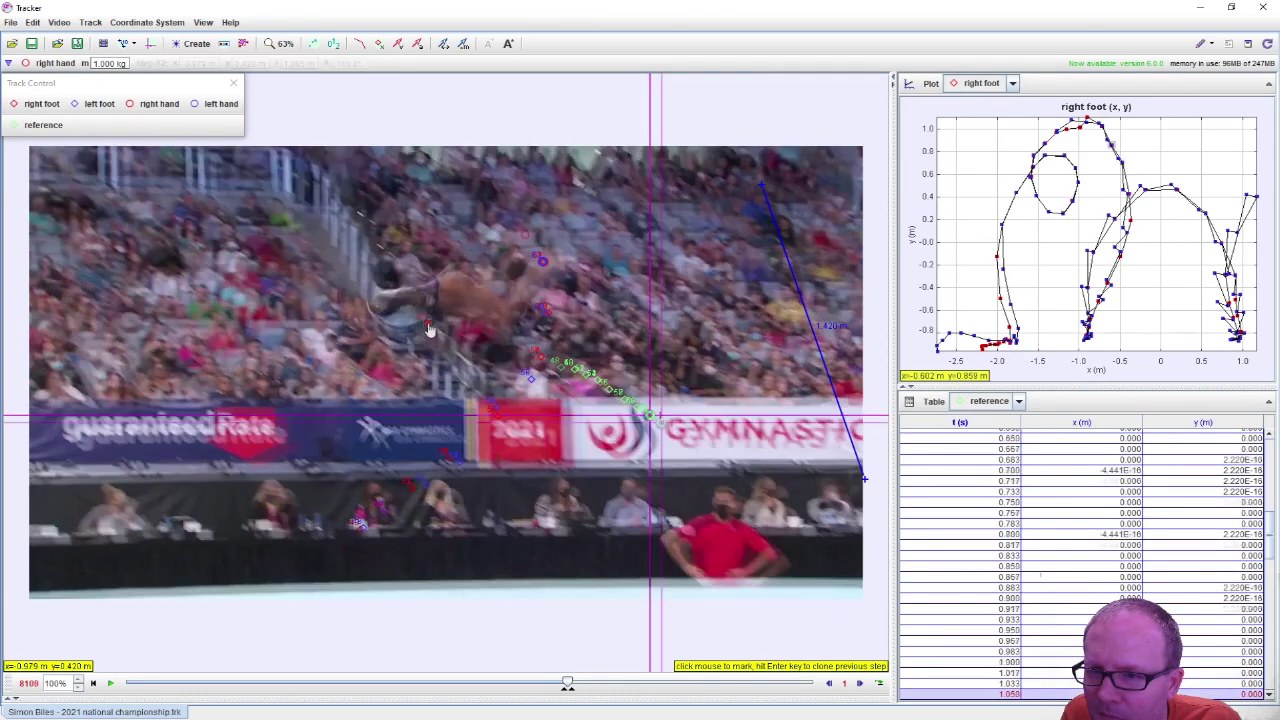
click(661, 421)
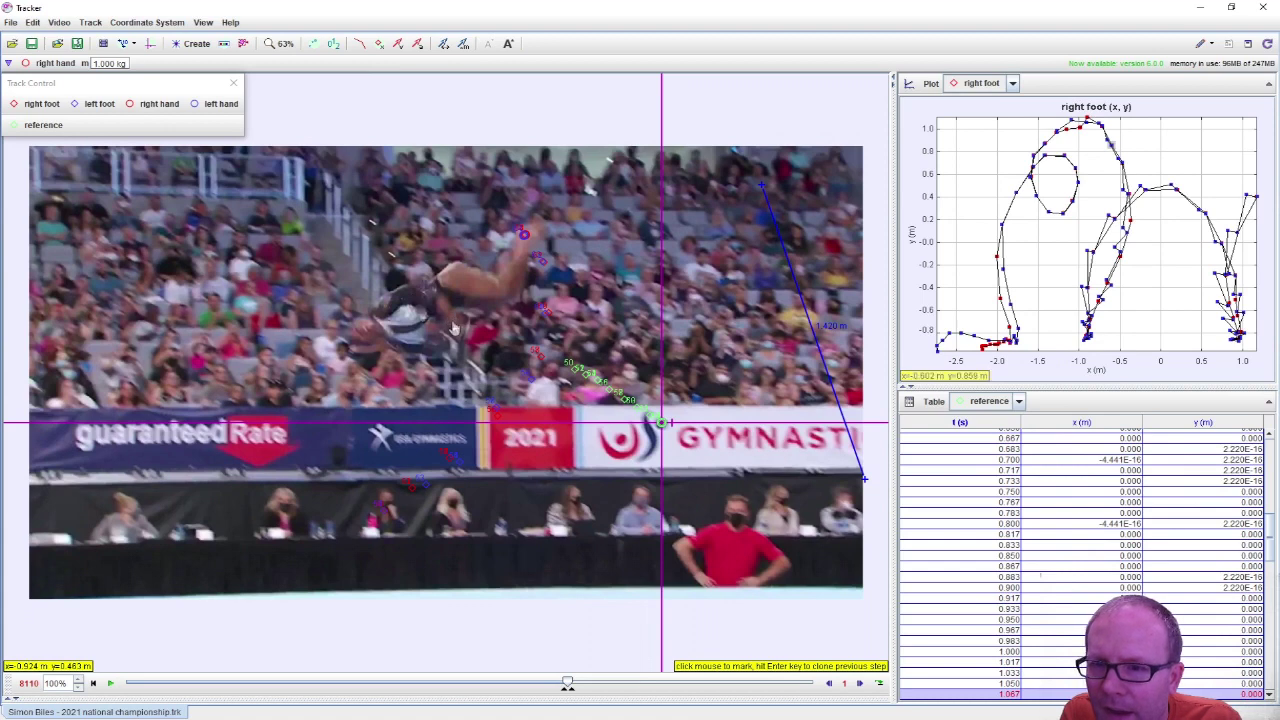
click(667, 426)
click(673, 432)
click(678, 435)
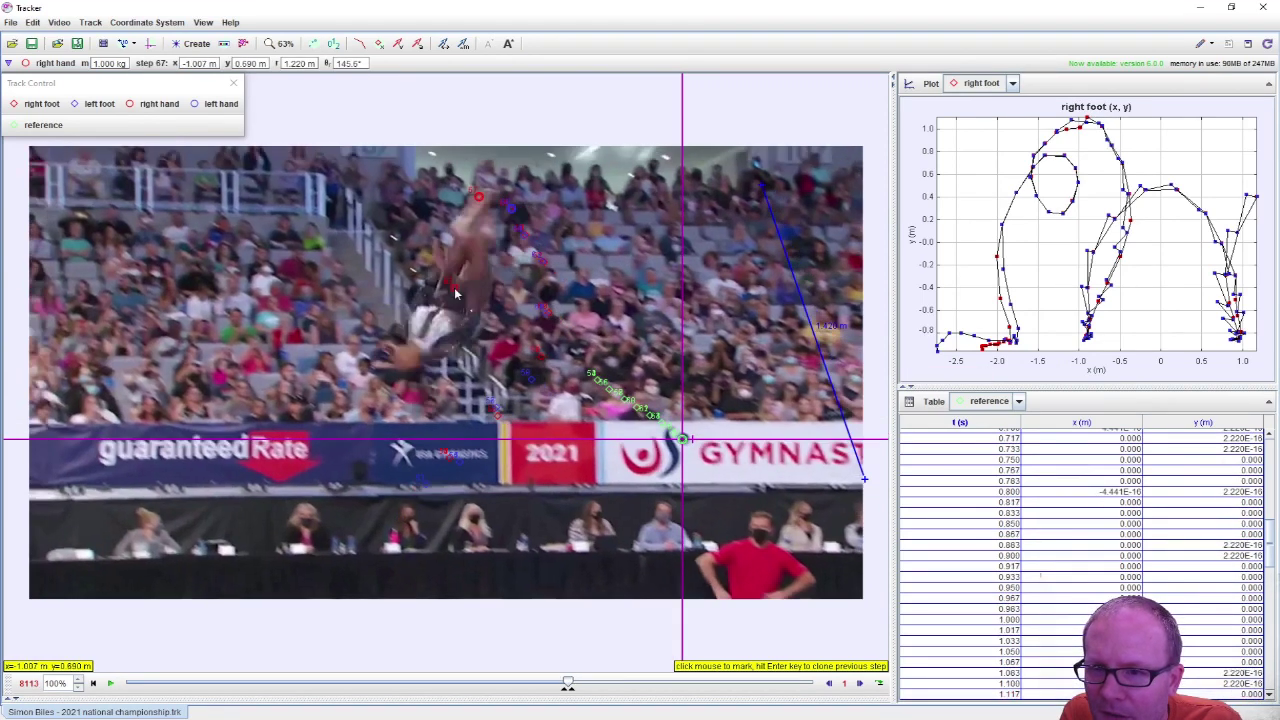
click(682, 438)
click(685, 440)
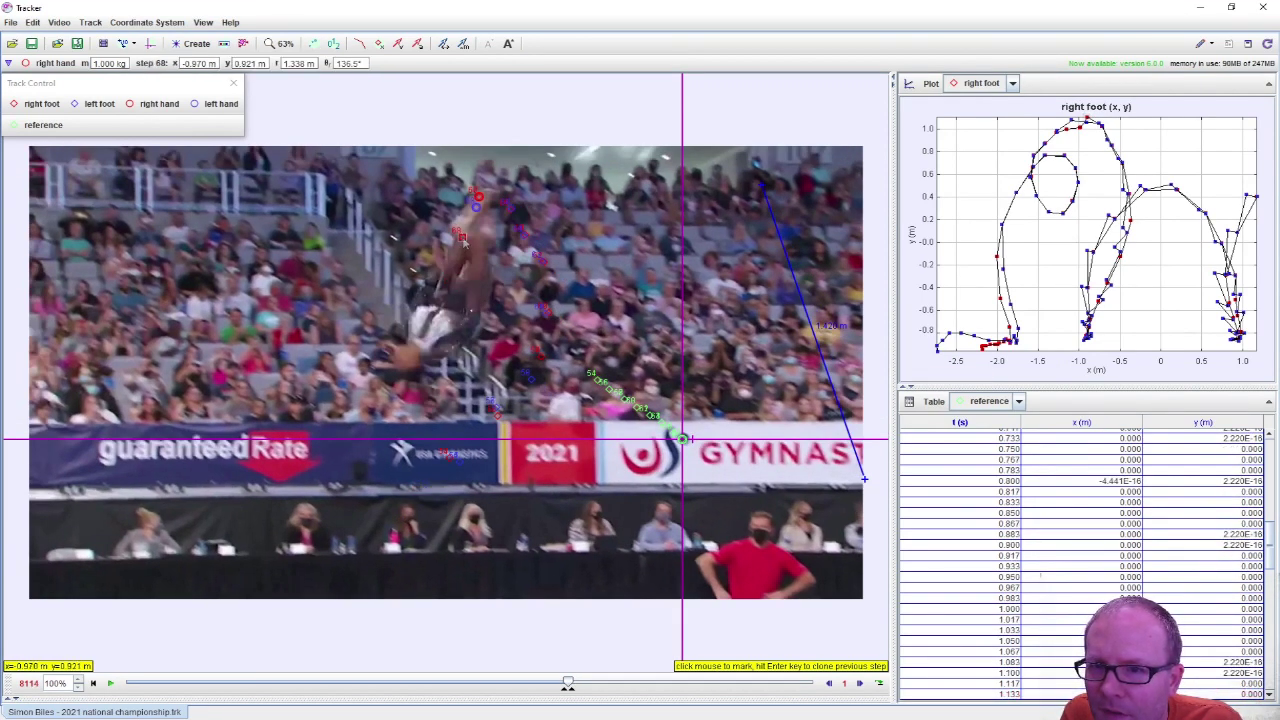
click(693, 444)
click(698, 446)
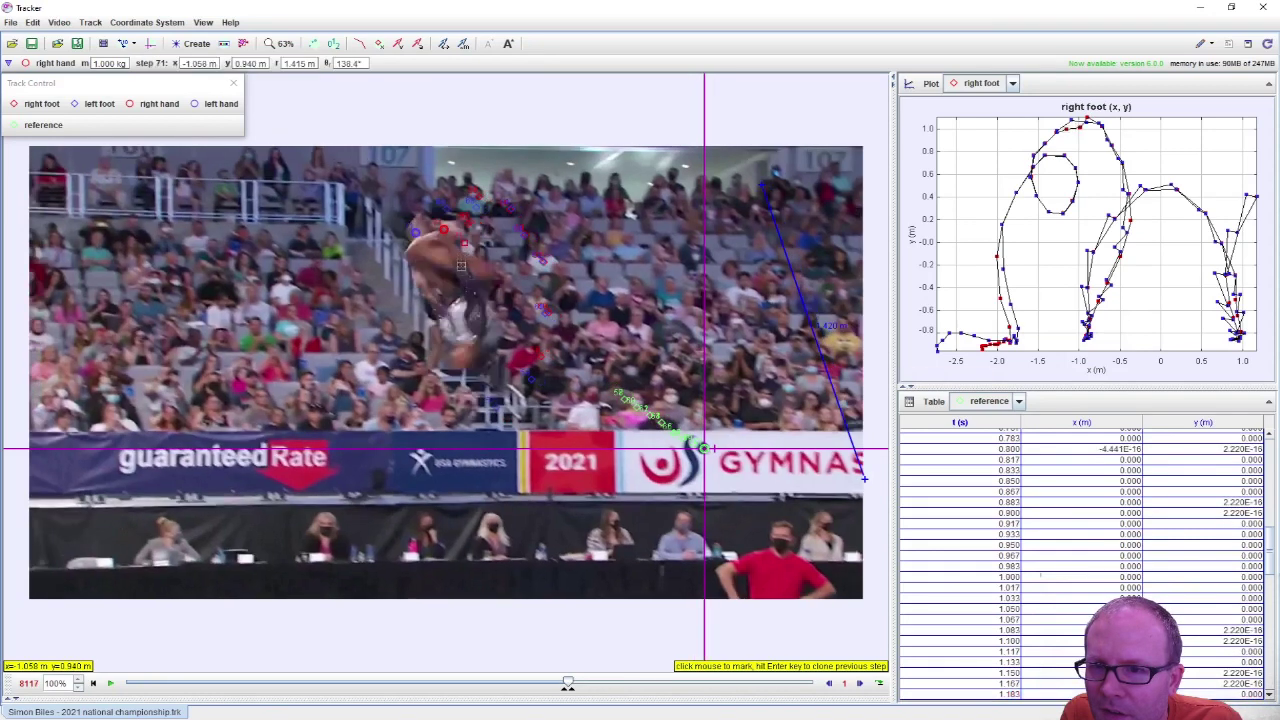
click(704, 448)
click(706, 448)
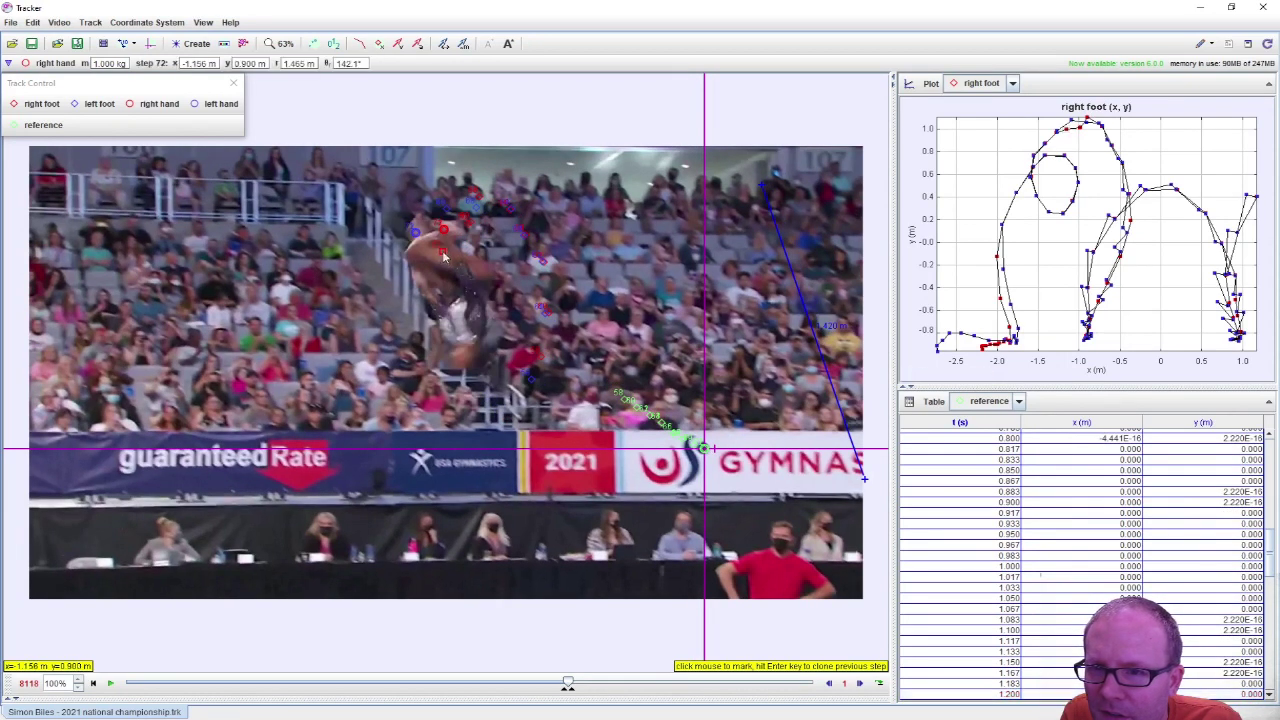
click(710, 449)
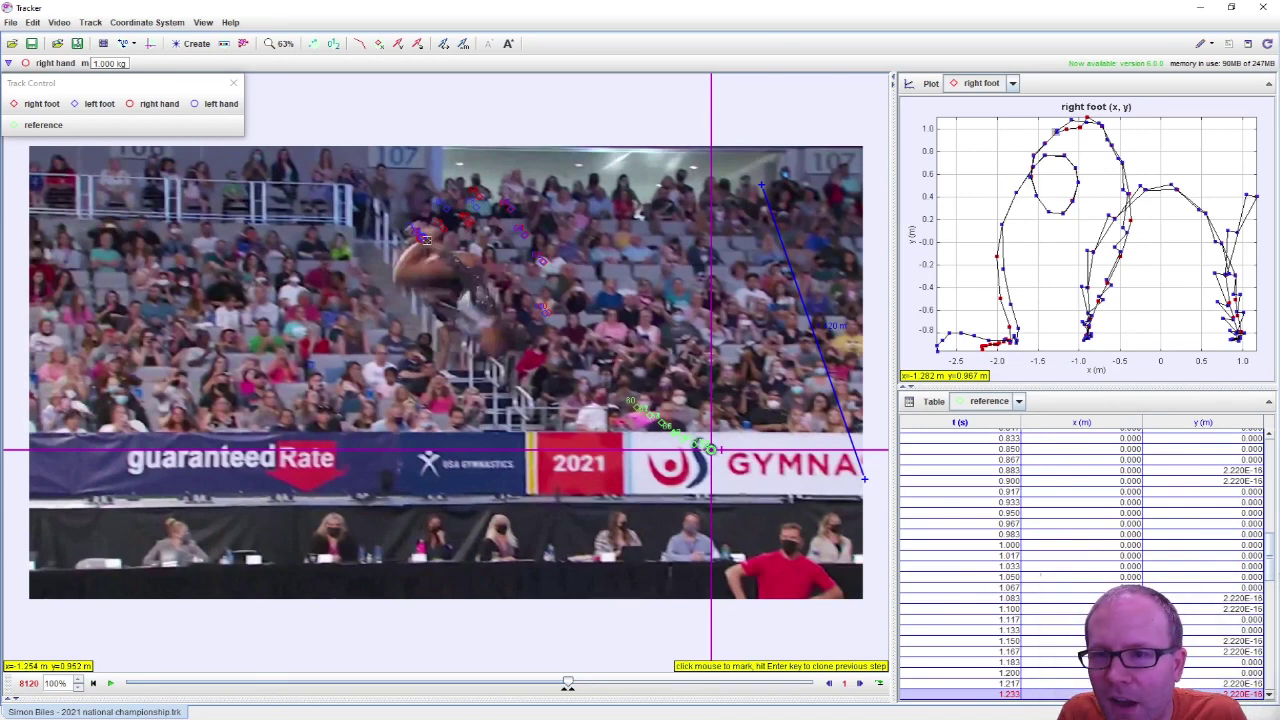
Advance through the landing and mark the raised right hand on the final frame 8179.
key(Return)
key(Return)
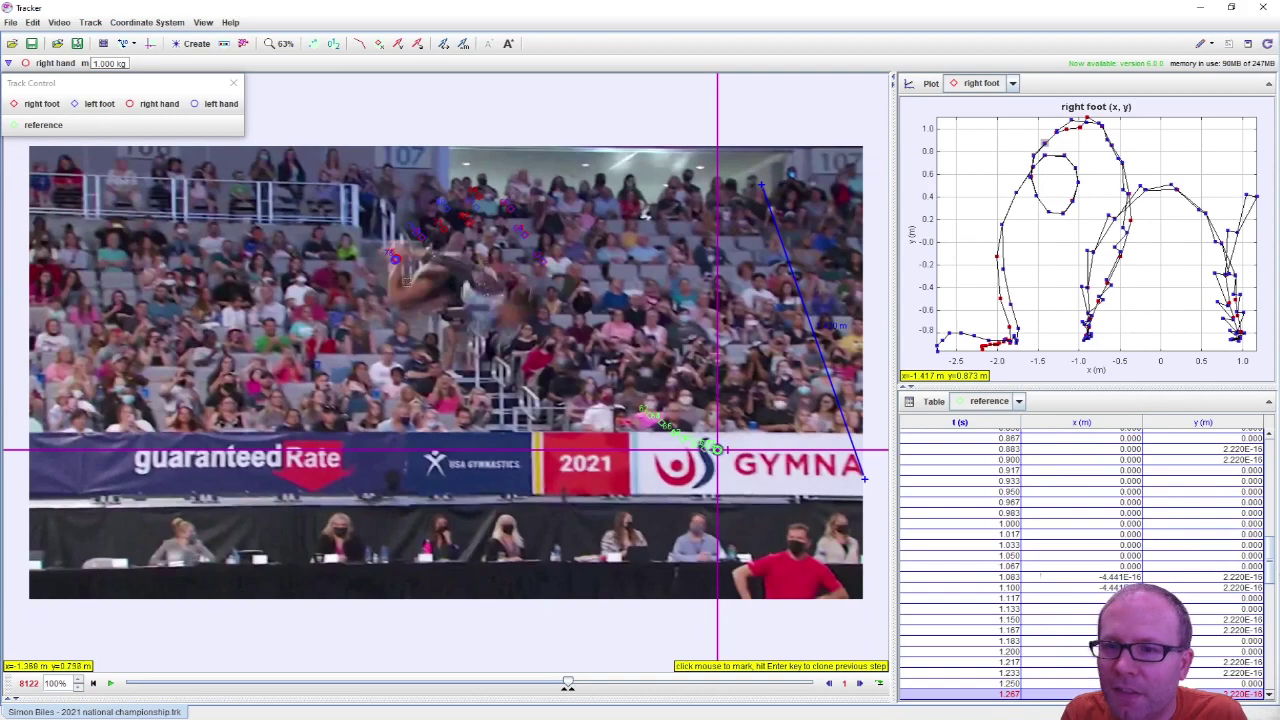
key(Return)
key(Return)
key(Return)
key(Return)
key(Return)
key(Return)
key(Return)
key(Return)
key(Return)
key(Return)
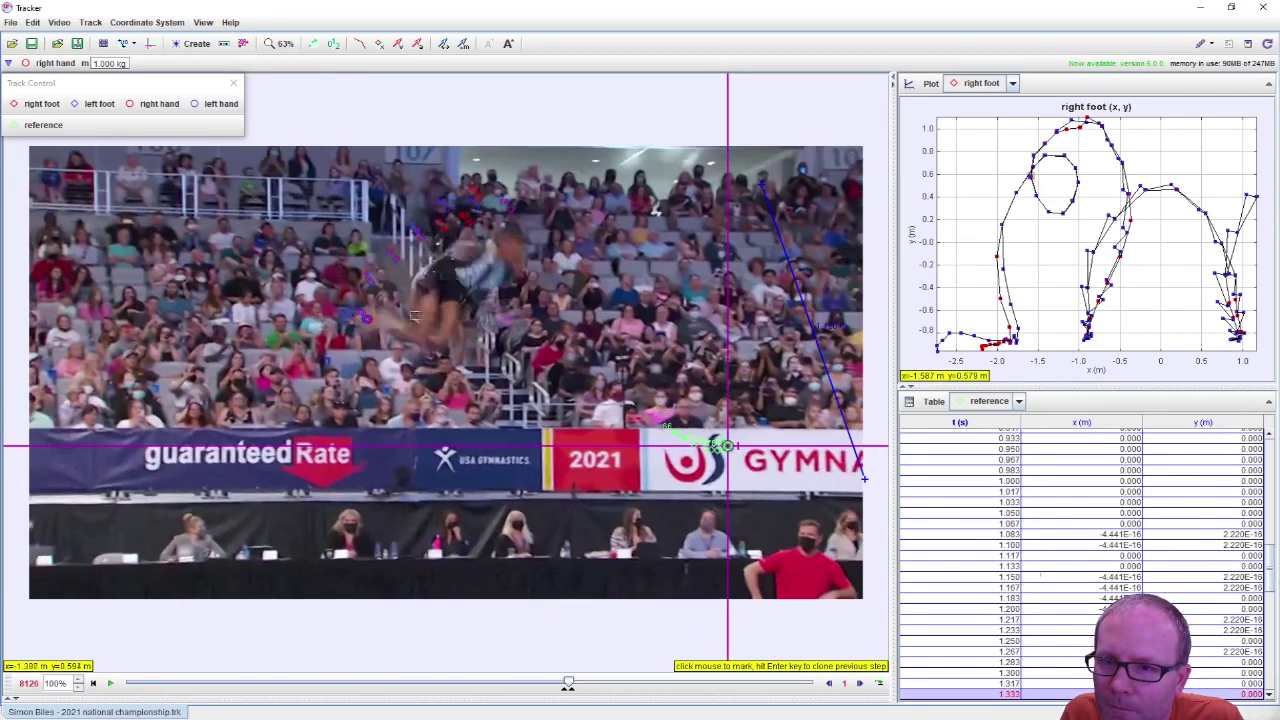
key(Return)
key(Return)
key(Return)
key(Return)
key(Return)
key(Return)
key(Return)
key(Return)
key(Return)
key(Return)
key(Return)
key(Return)
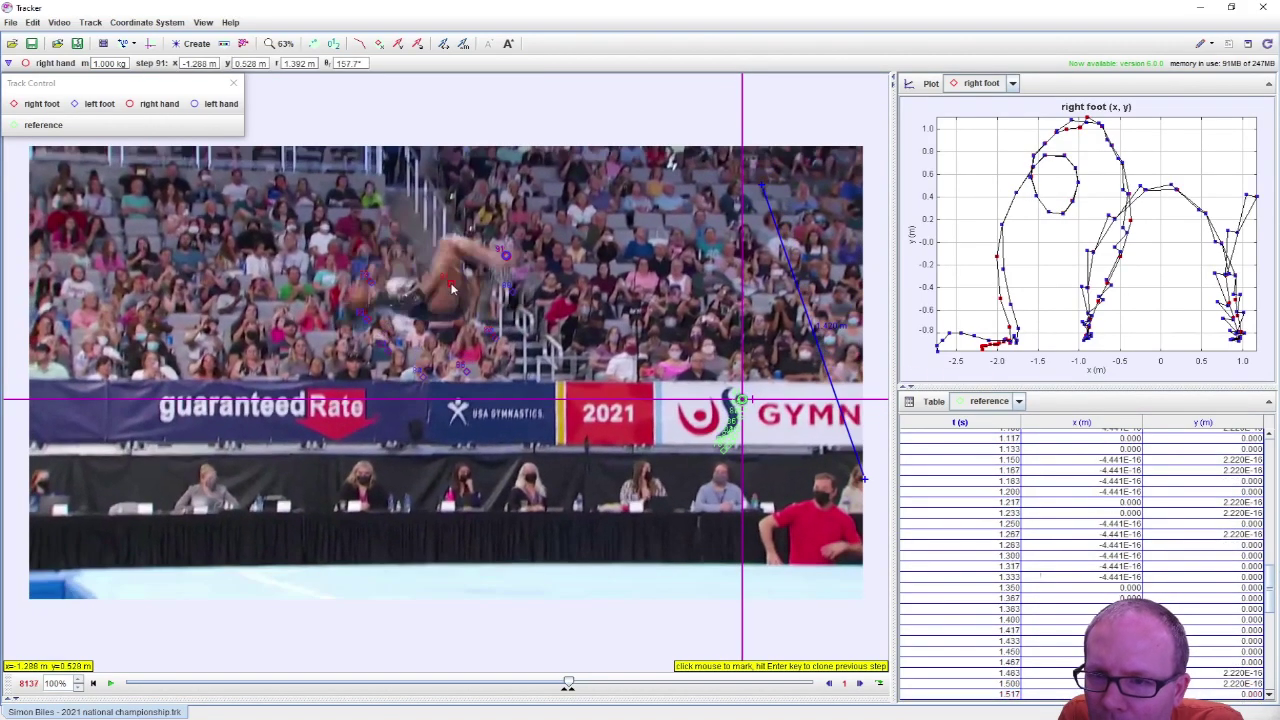
key(Return)
key(Return)
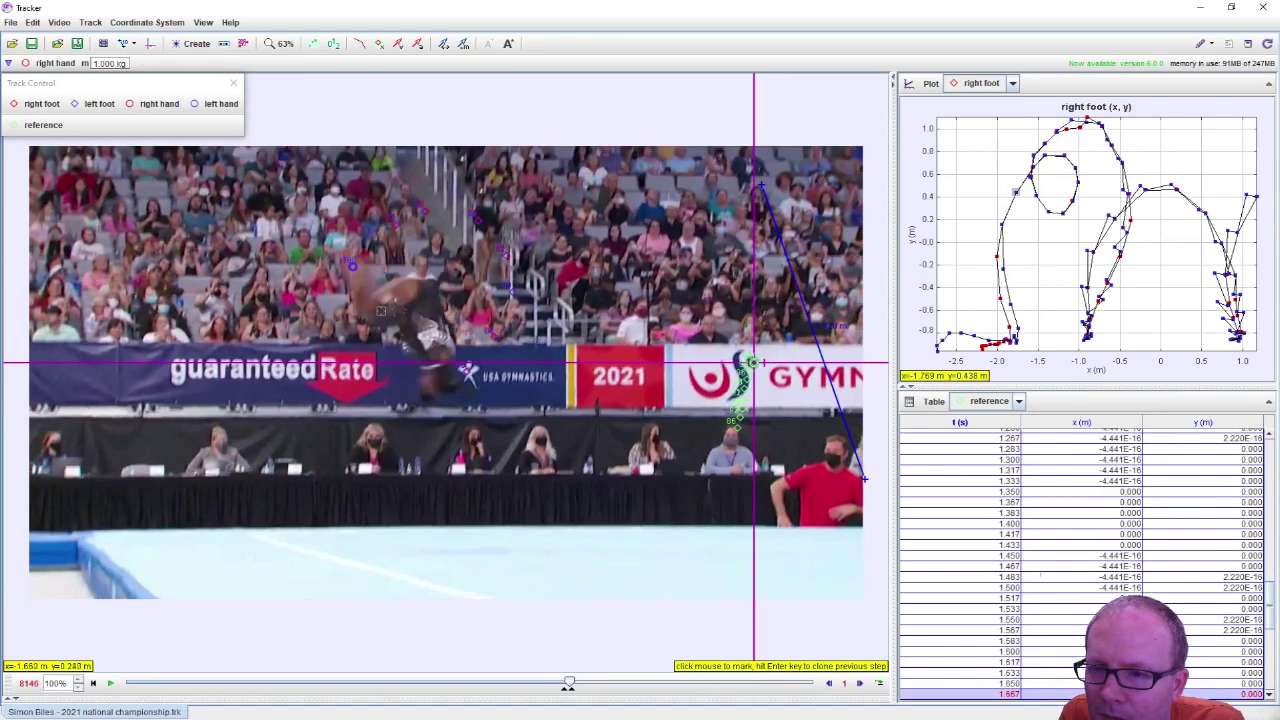
key(Return)
key(Return)
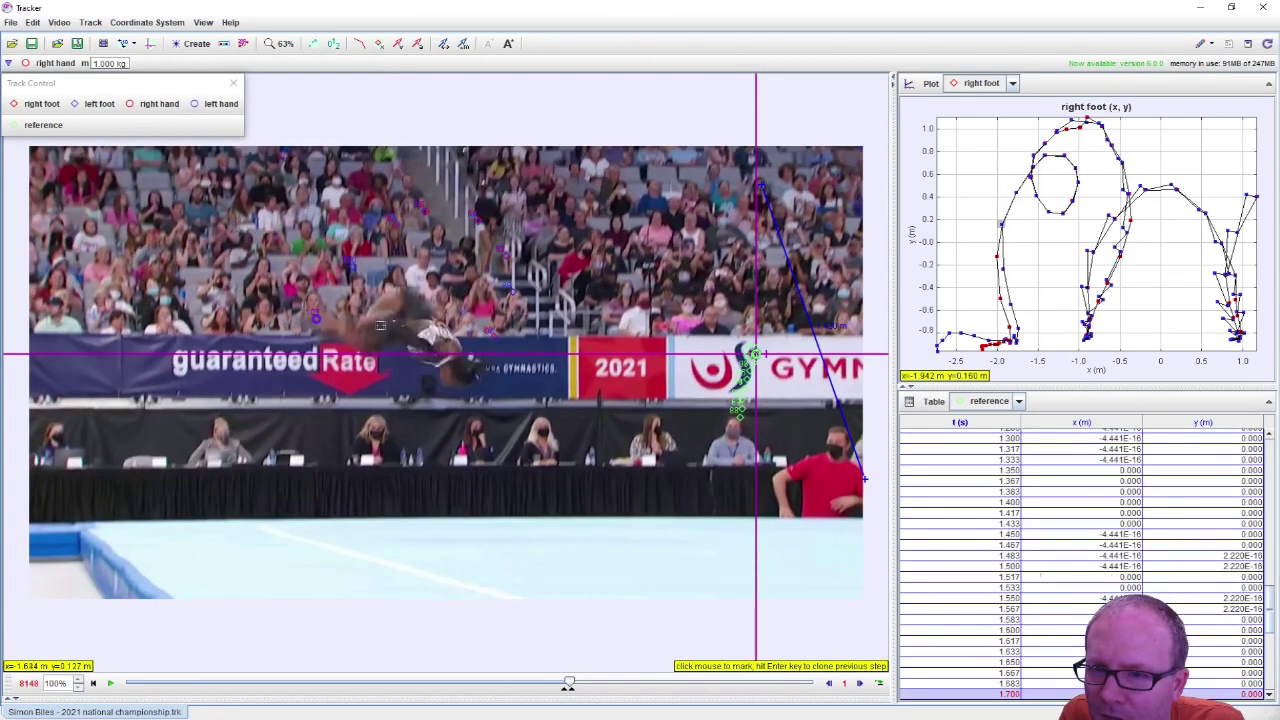
key(Return)
key(Return)
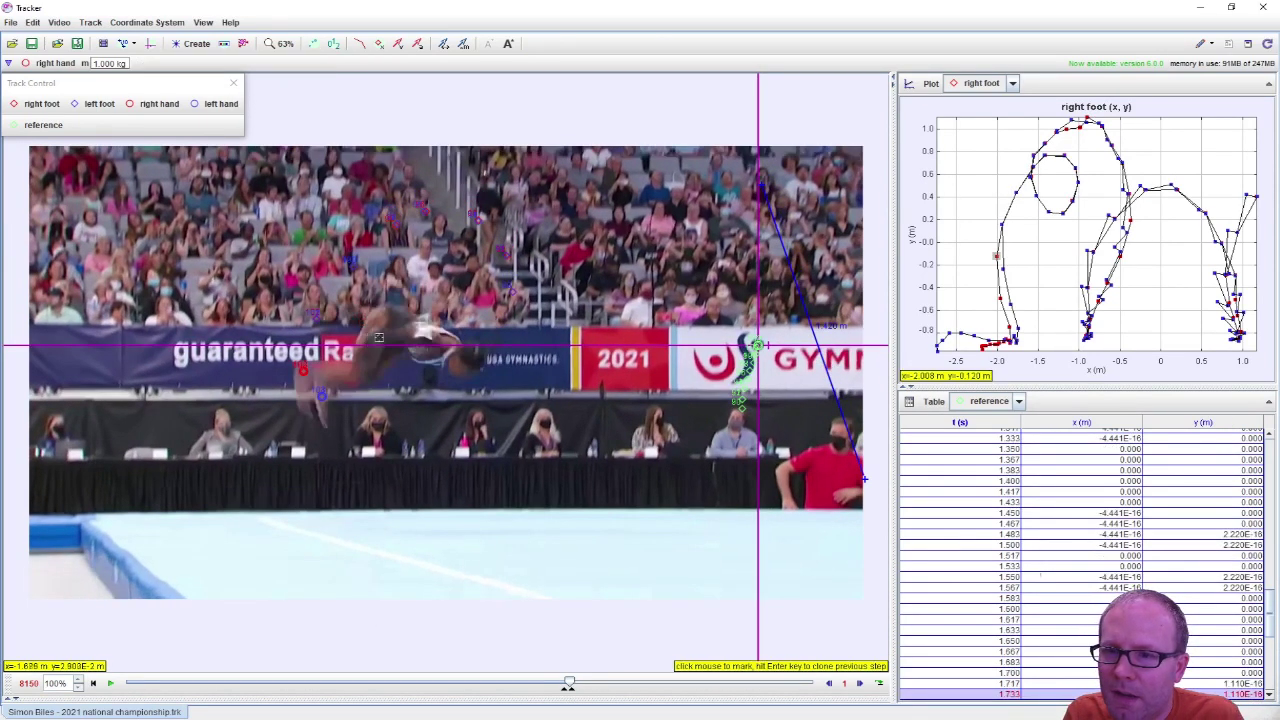
key(Return)
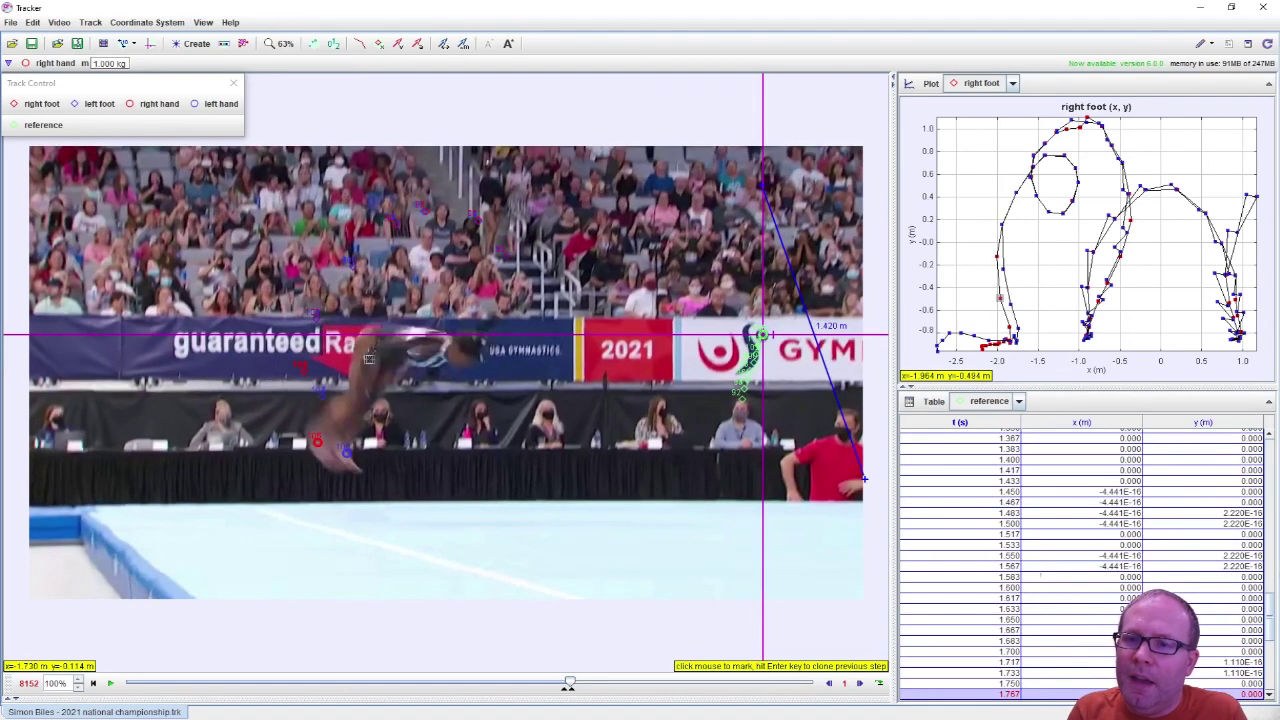
key(Return)
key(Return)
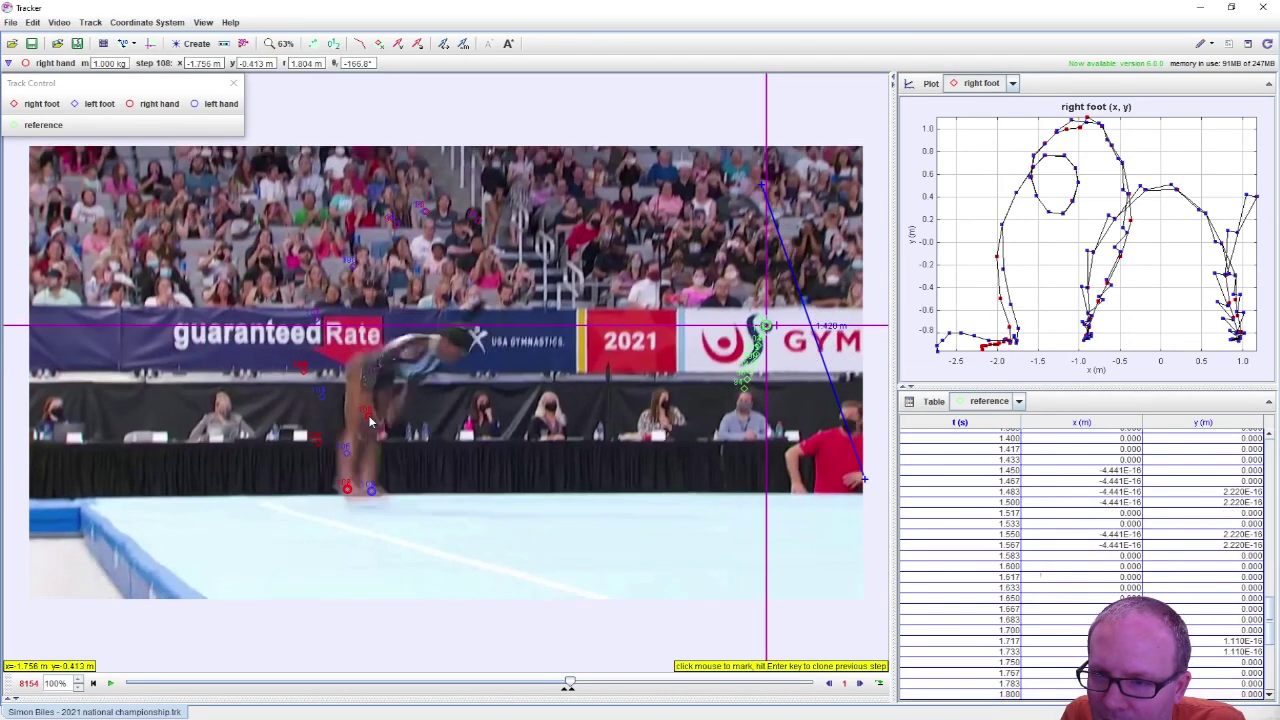
key(Return)
key(Return)
key(Return)
key(Return)
key(Return)
key(Return)
key(Return)
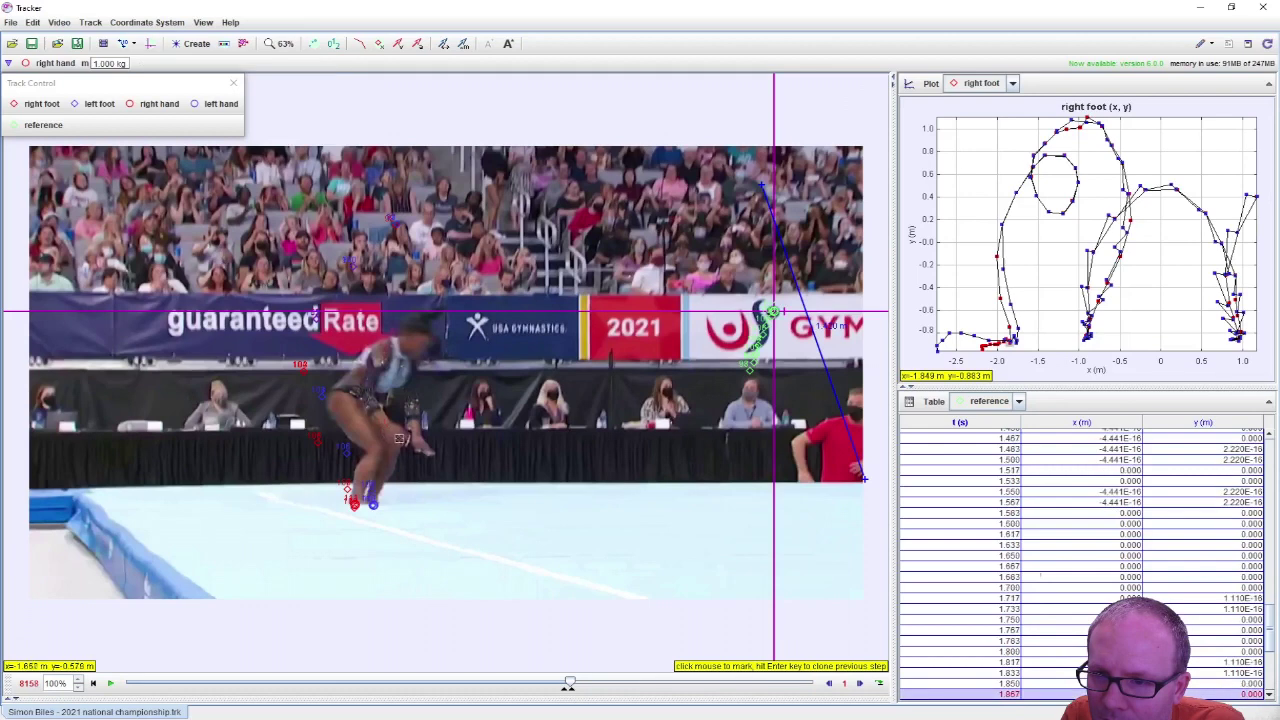
key(Return)
key(Return)
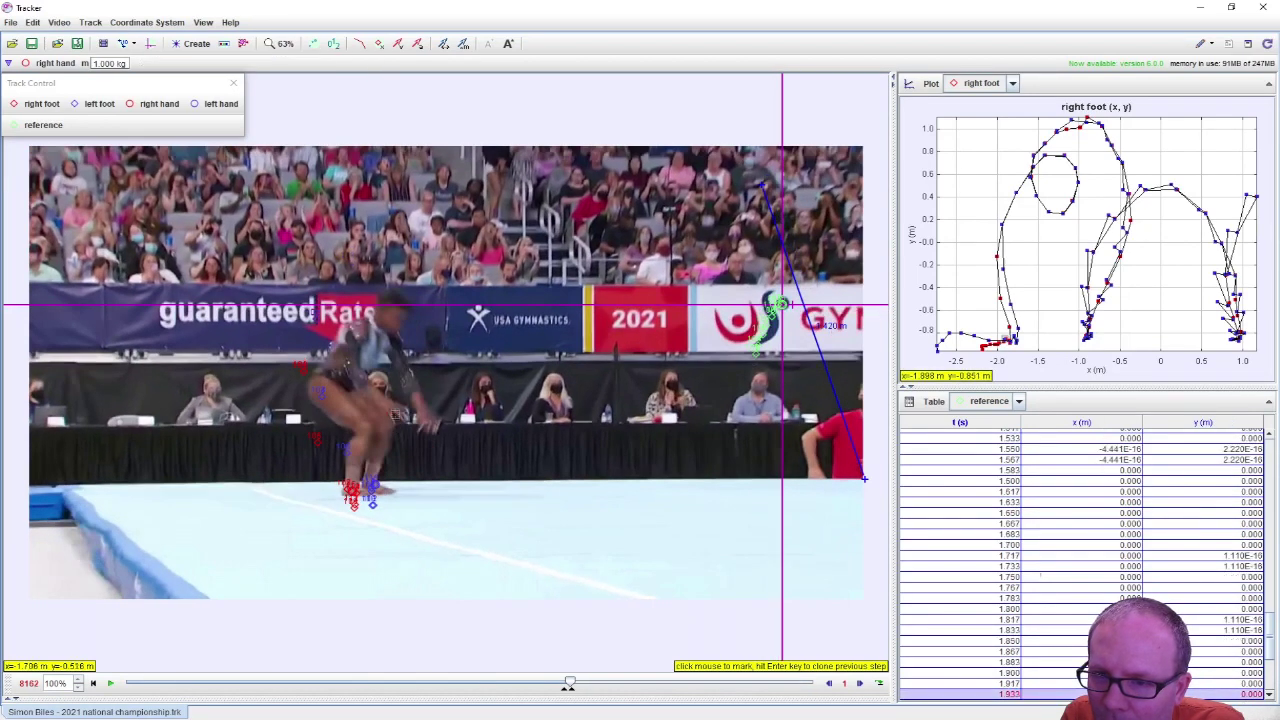
key(Return)
key(Return)
key(Return)
key(Return)
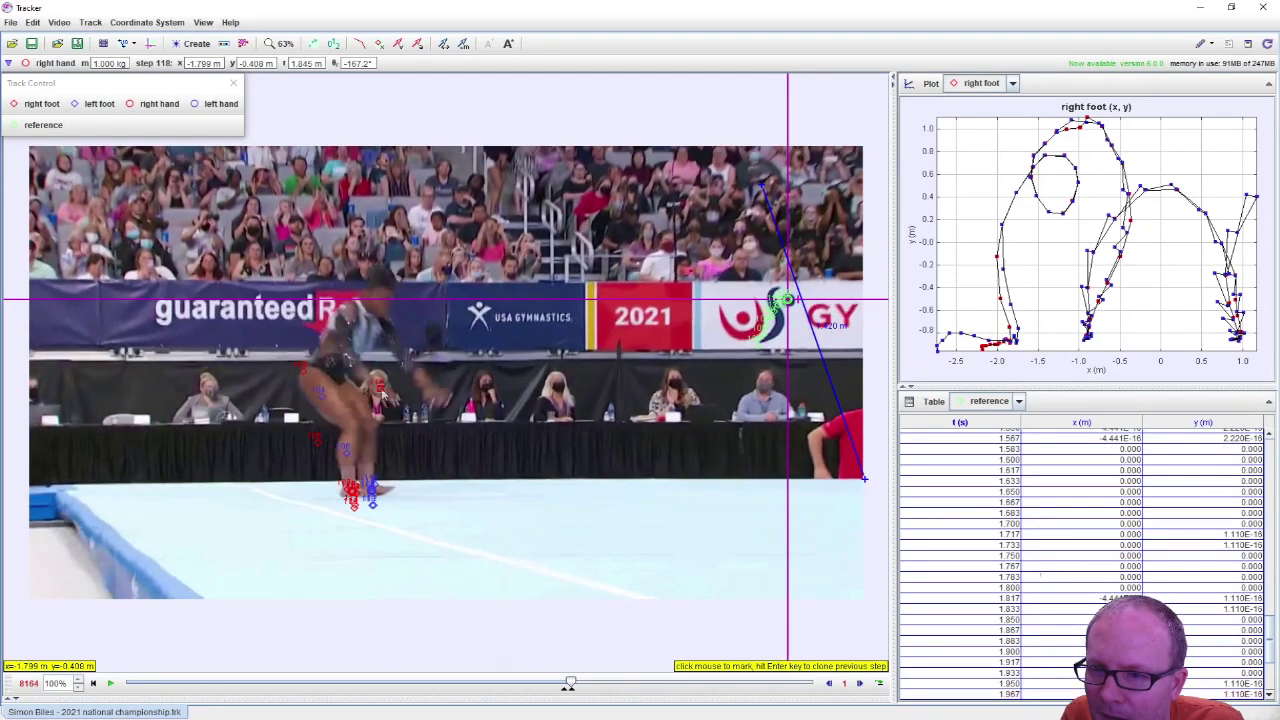
key(Return)
key(Return)
key(Return)
key(Return)
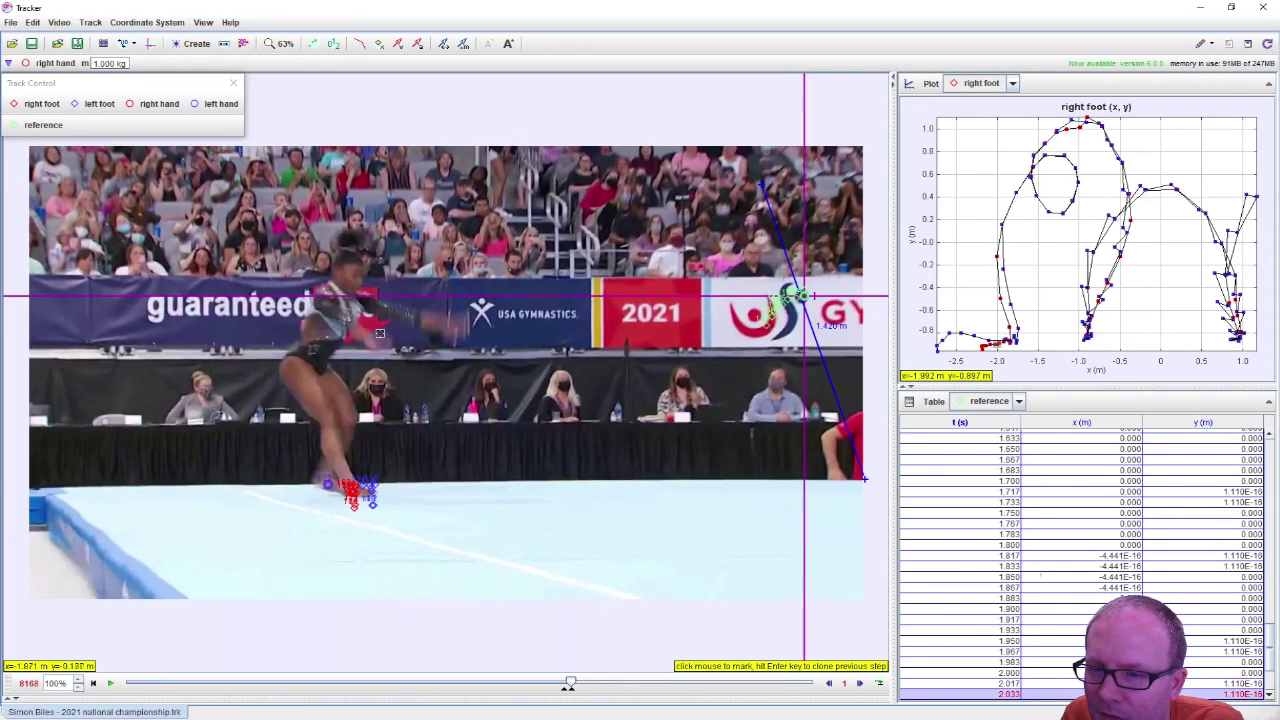
key(Return)
key(Return)
key(Return)
key(Return)
key(Return)
key(Return)
key(Return)
key(Return)
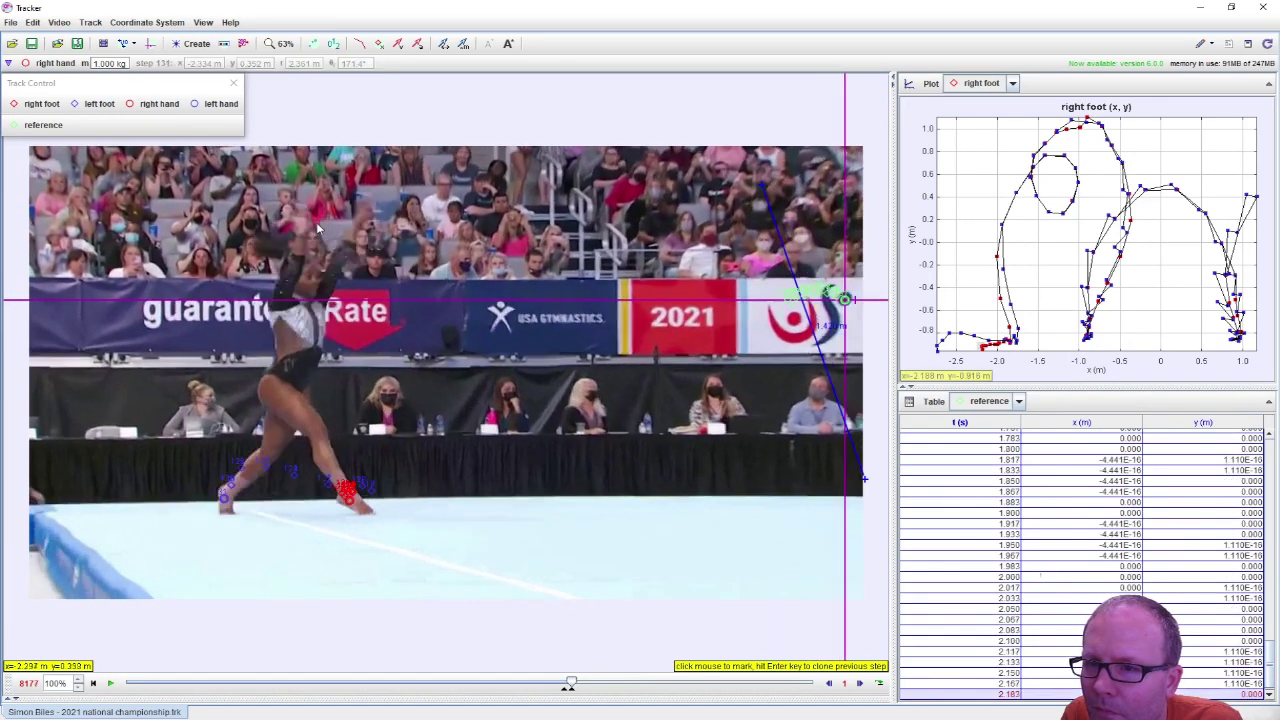
click(296, 215)
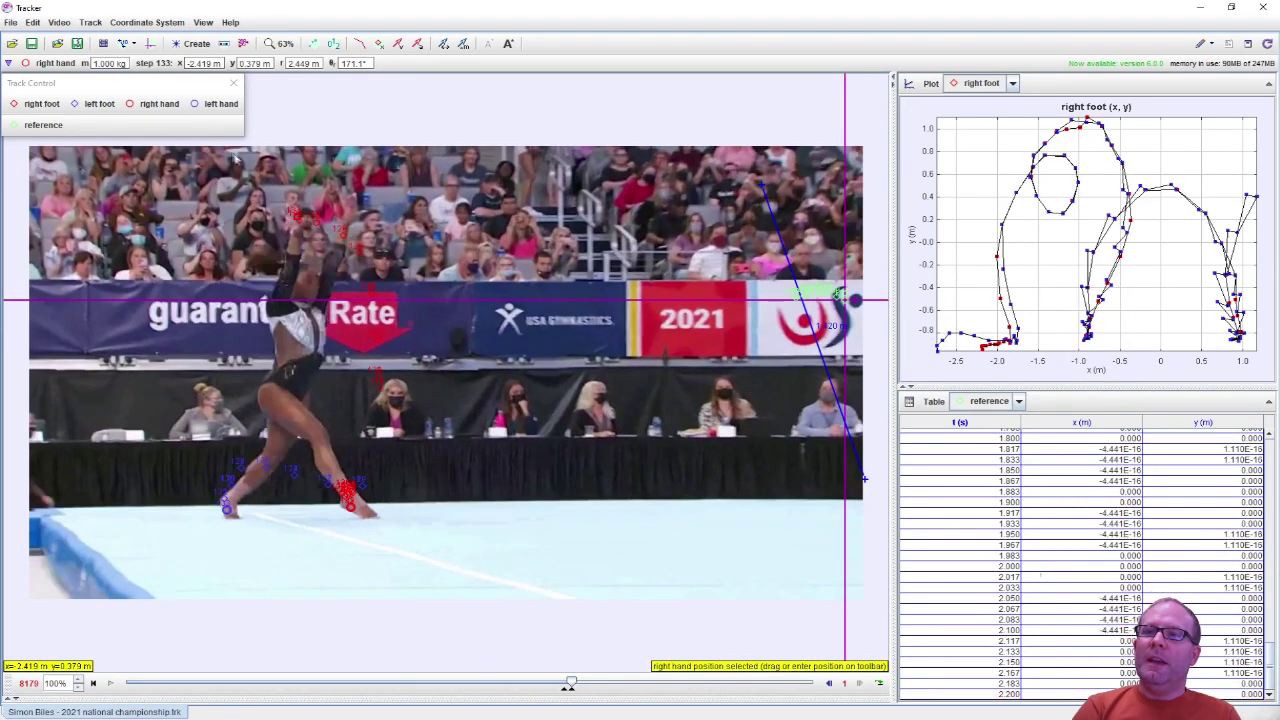
Add the right hand track to the right foot y–x plot with Compare With.
right_click(989, 157)
click(1033, 315)
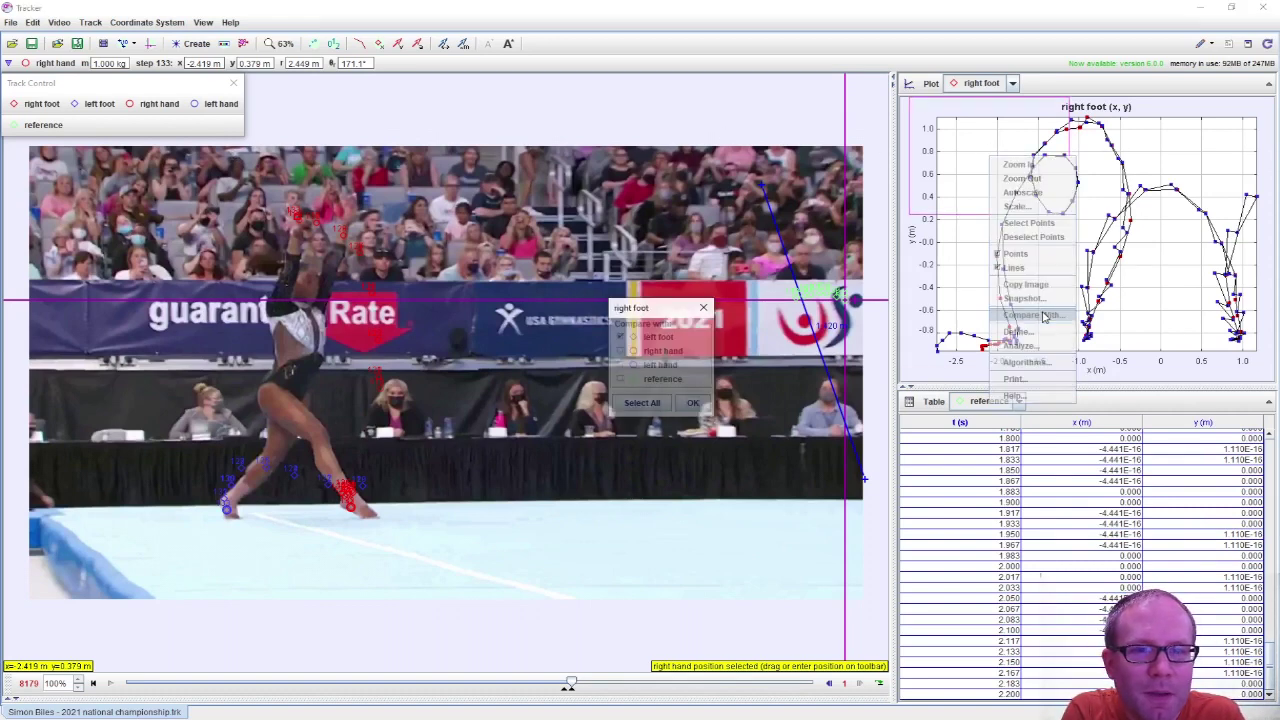
click(619, 351)
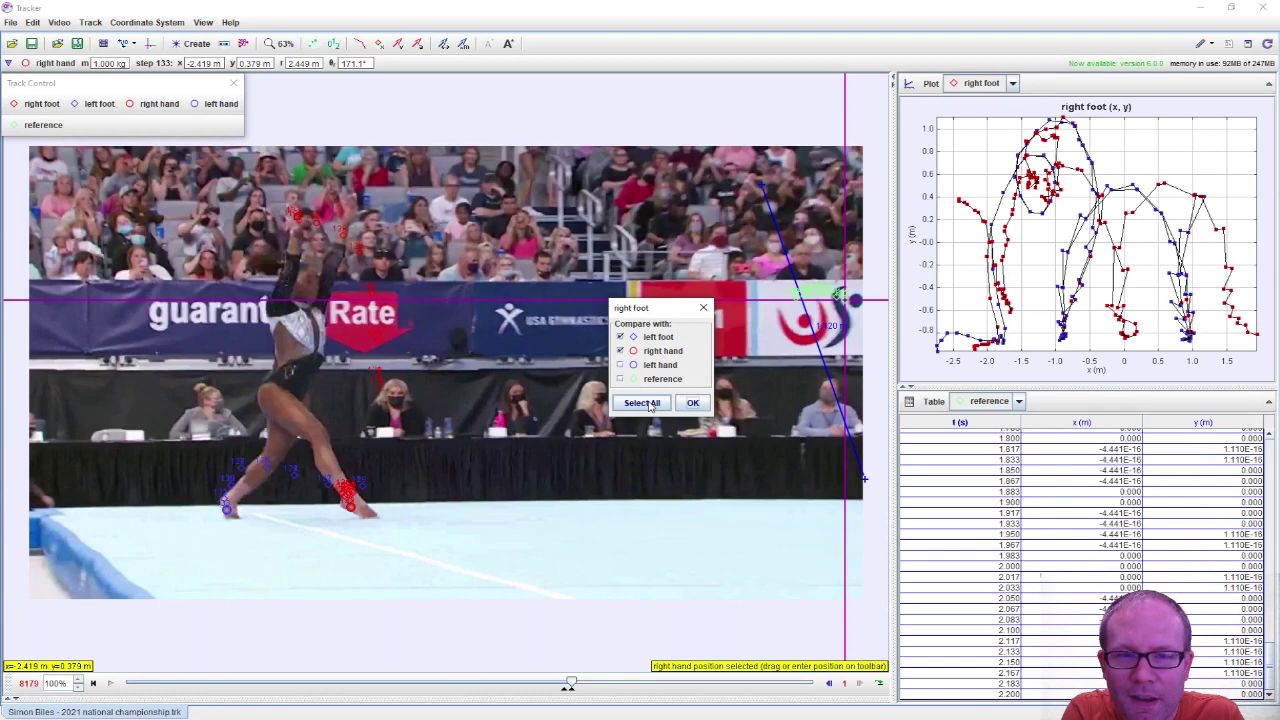
click(690, 403)
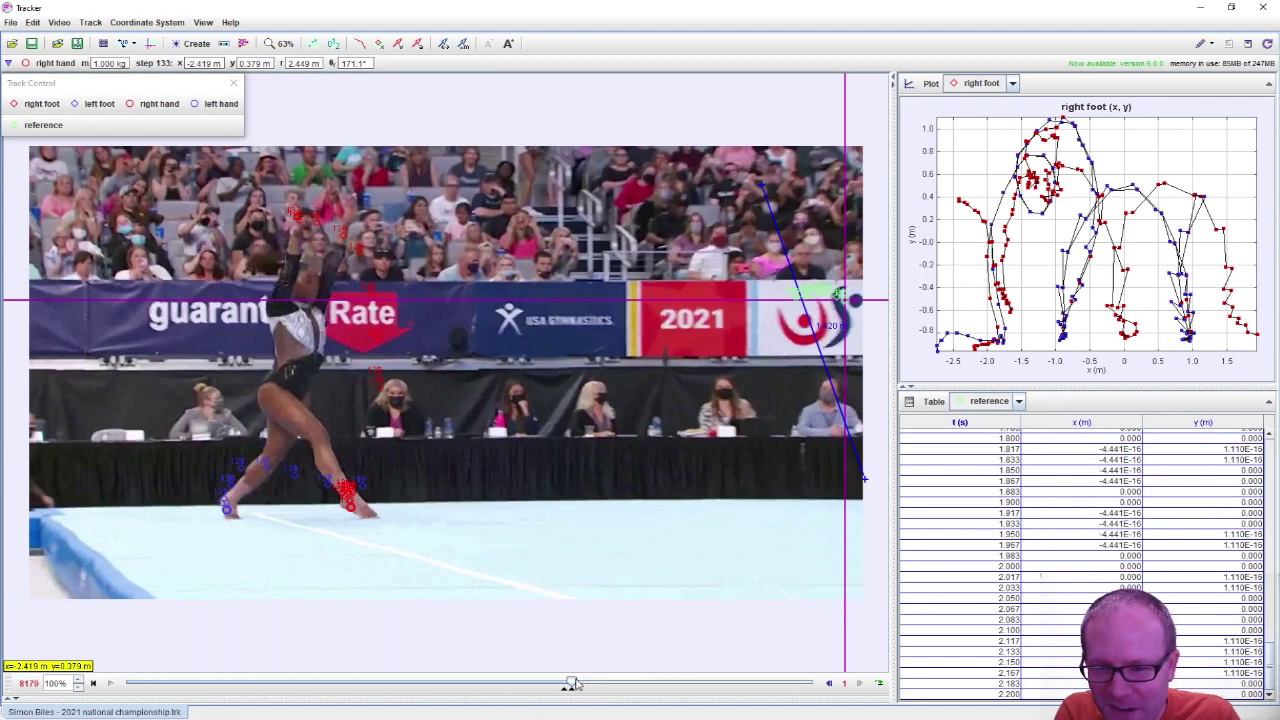
Select the left hand track, step ahead four frames, and mark its first positions.
drag(565, 684, 557, 684)
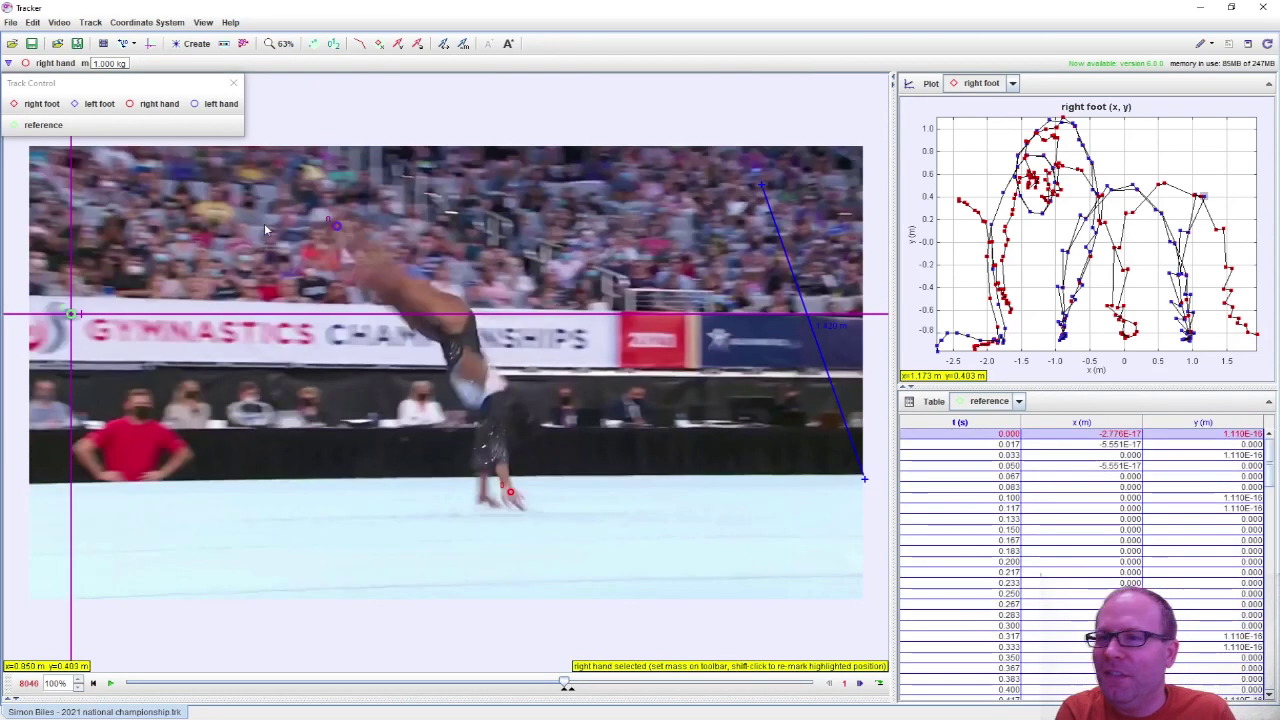
click(221, 105)
key(Right)
key(Right)
key(Right)
key(Right)
key(Right)
key(Right)
key(Right)
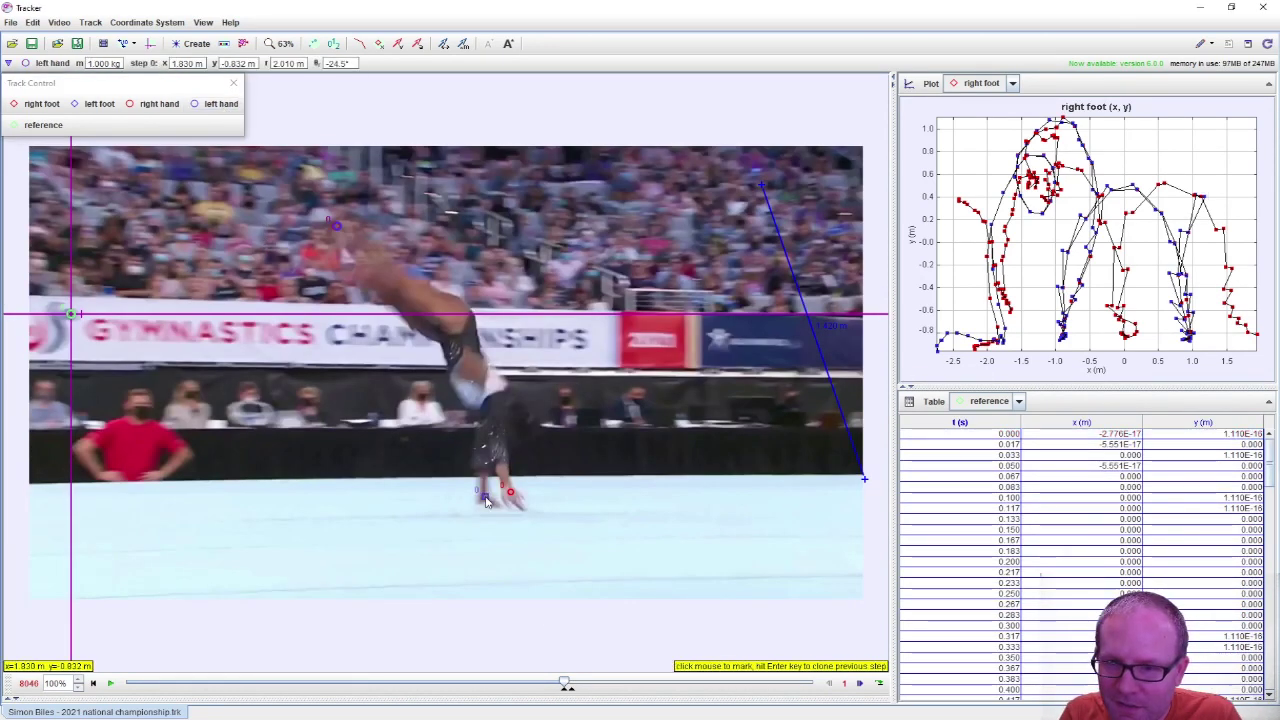
key(Right)
key(Right)
key(Right)
key(Right)
key(Right)
key(Right)
key(Right)
key(Right)
key(Right)
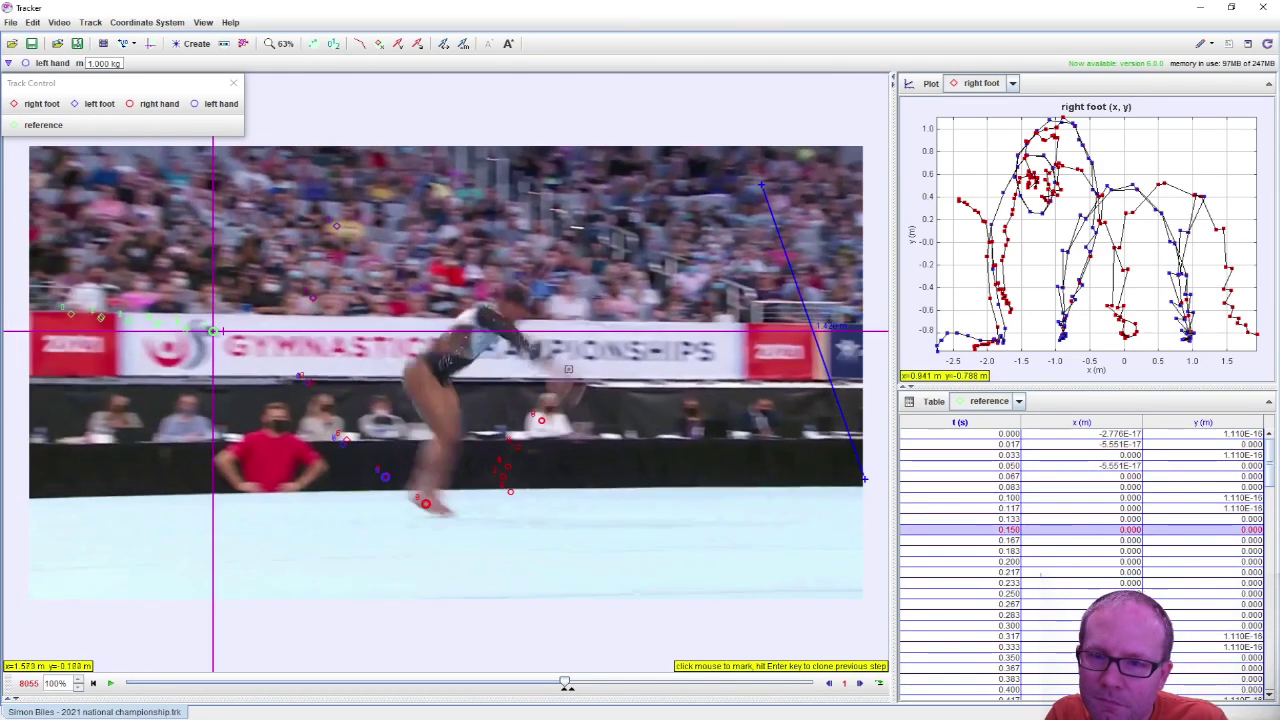
key(Right)
key(Right)
key(Right)
key(Right)
key(Right)
key(Right)
key(Right)
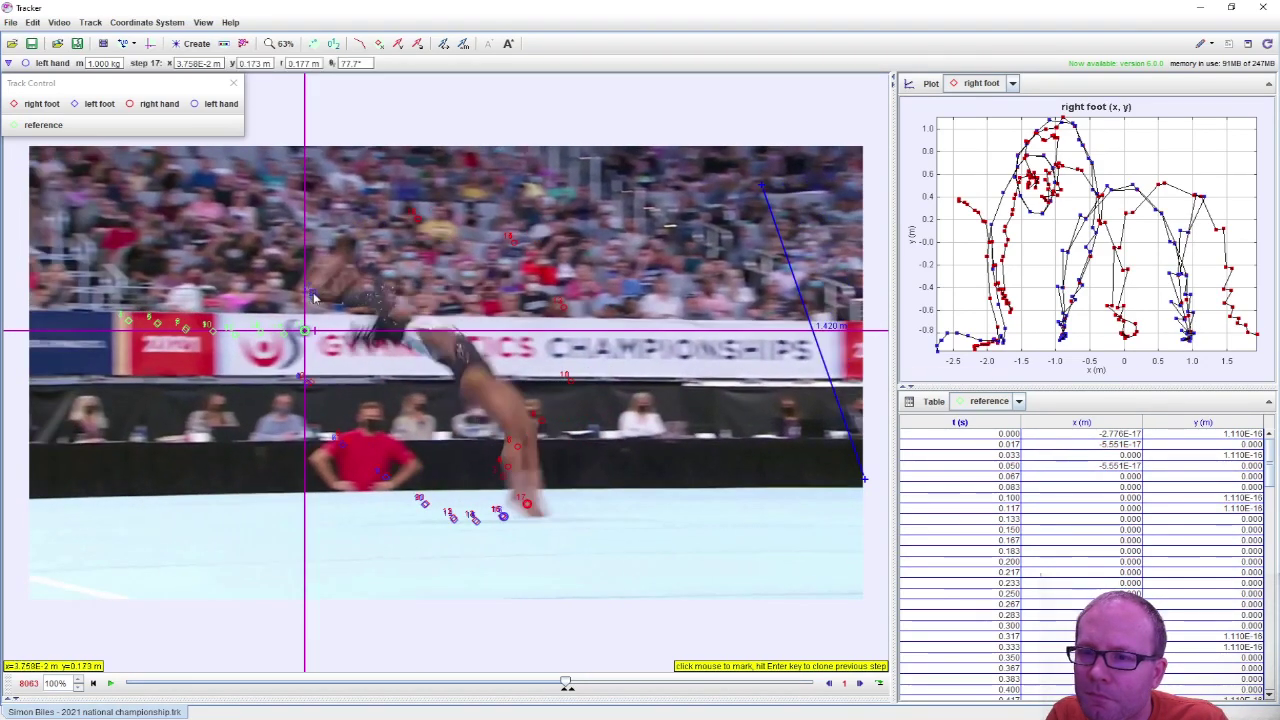
key(Right)
key(Right)
key(Right)
key(Right)
key(Right)
key(Right)
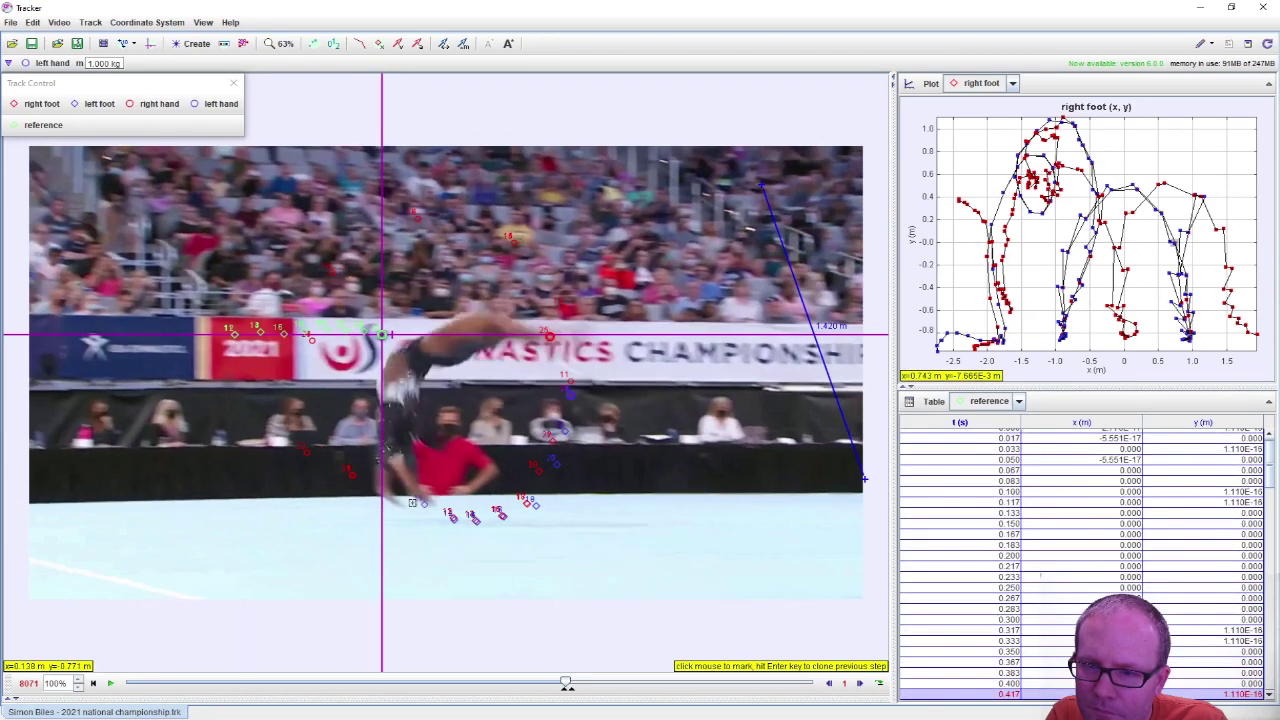
click(422, 532)
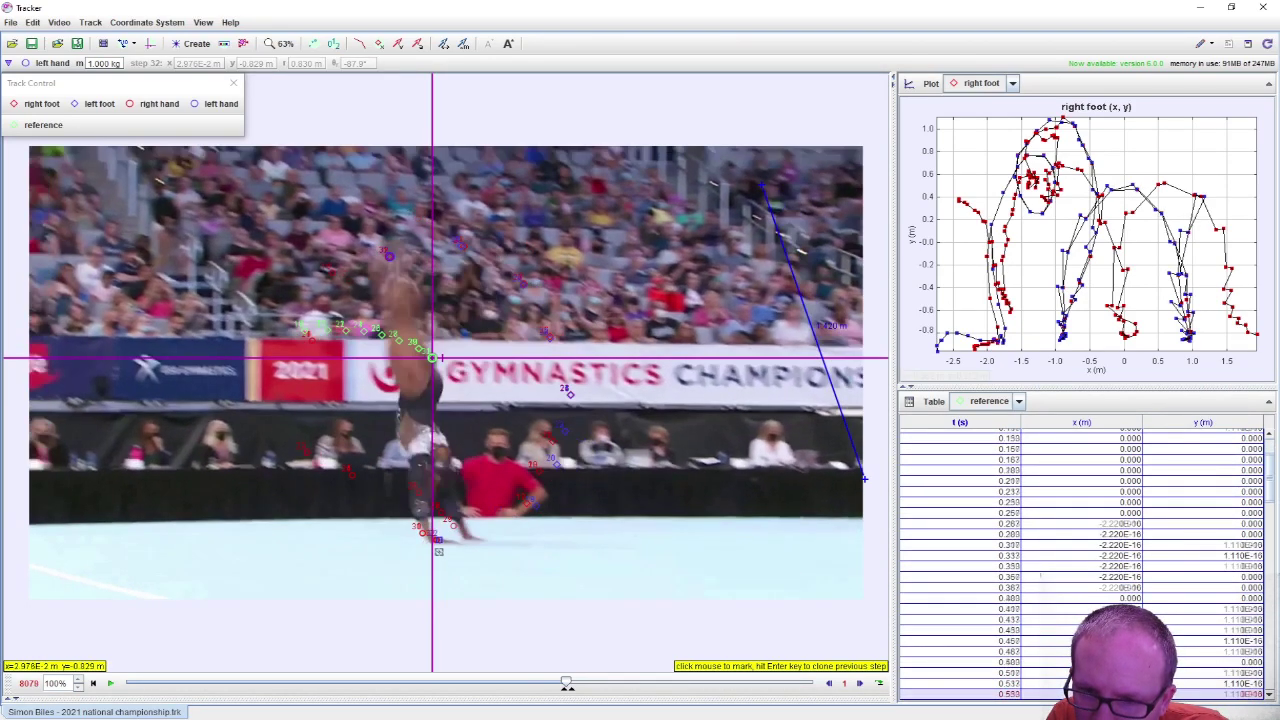
click(437, 538)
click(459, 548)
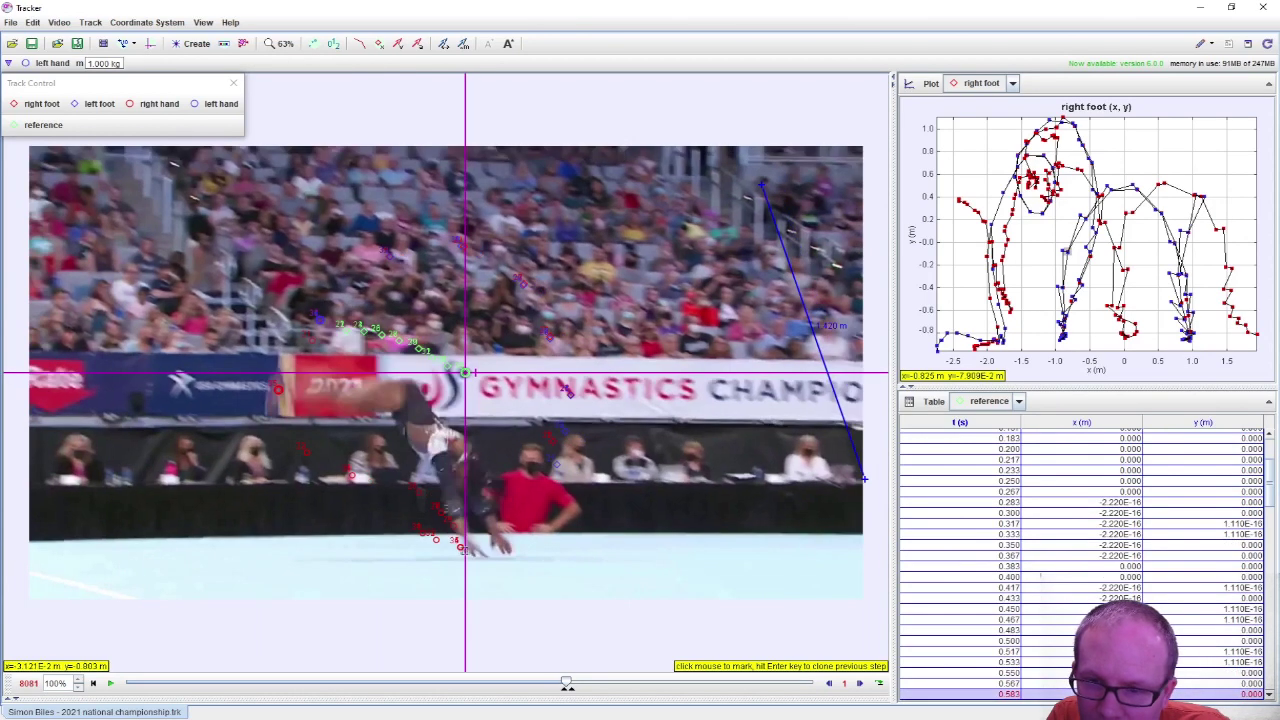
click(476, 550)
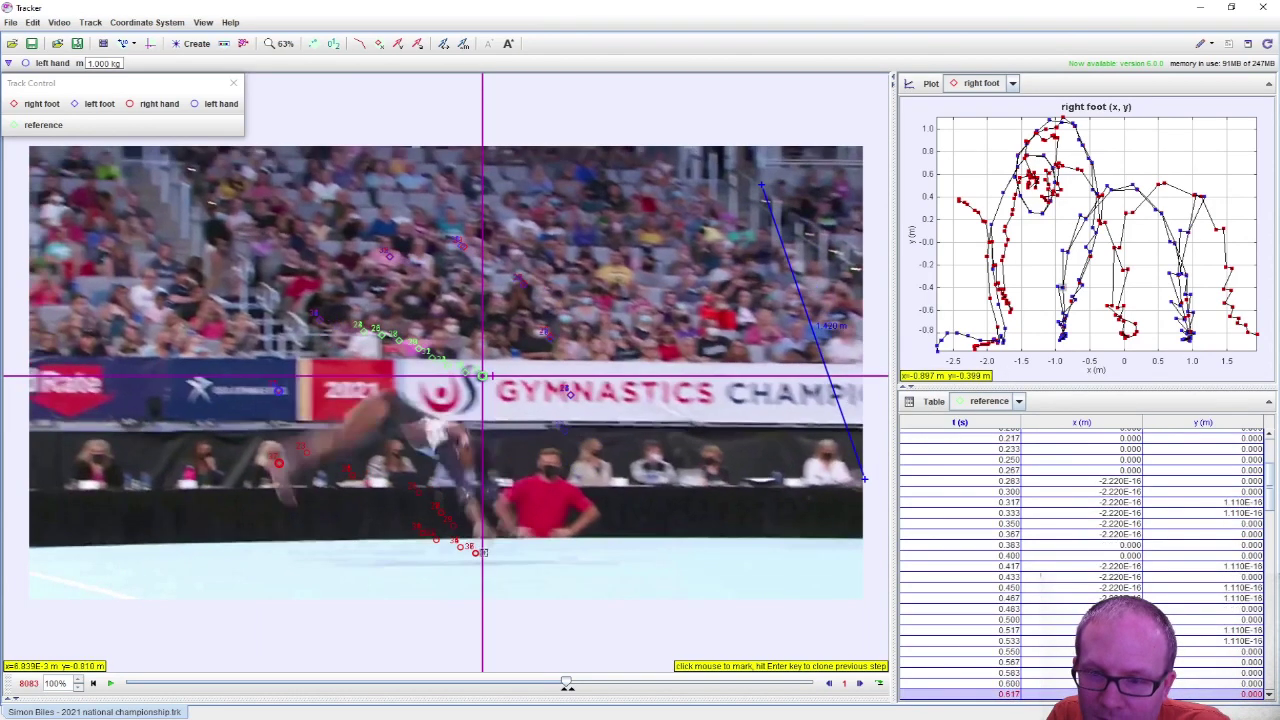
click(482, 528)
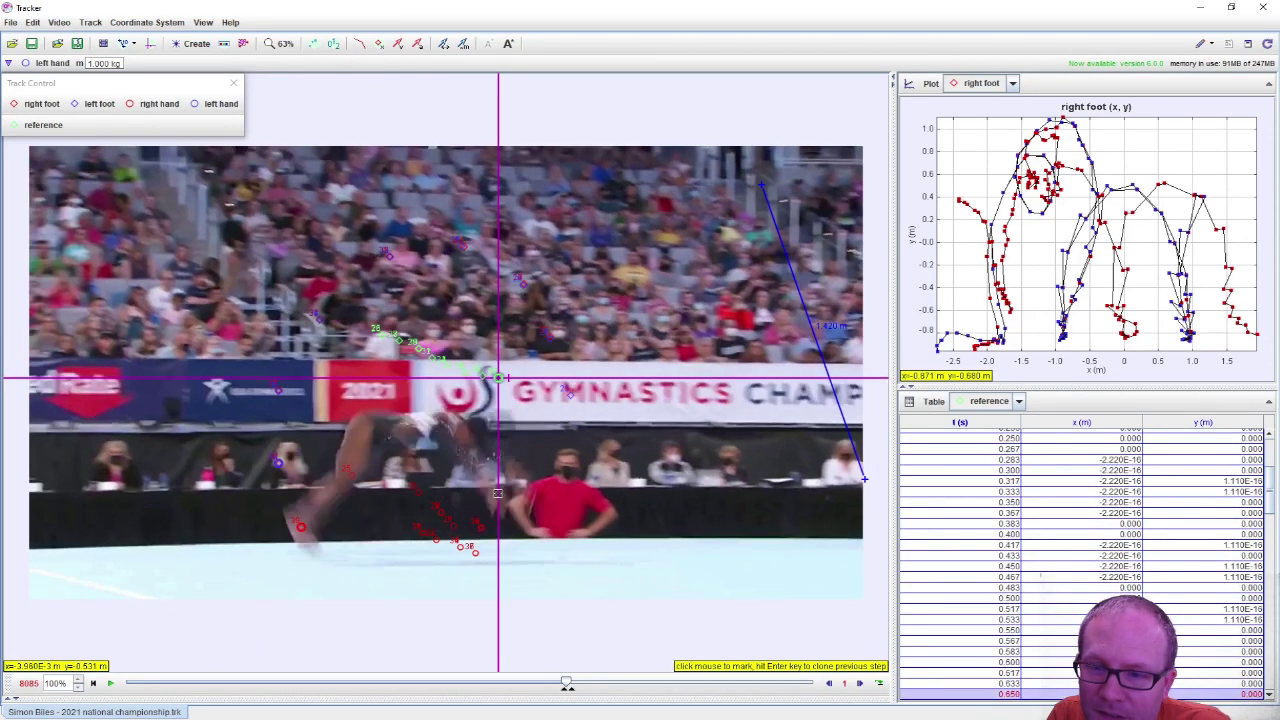
Mark the left hand frame by frame through the flip.
click(517, 375)
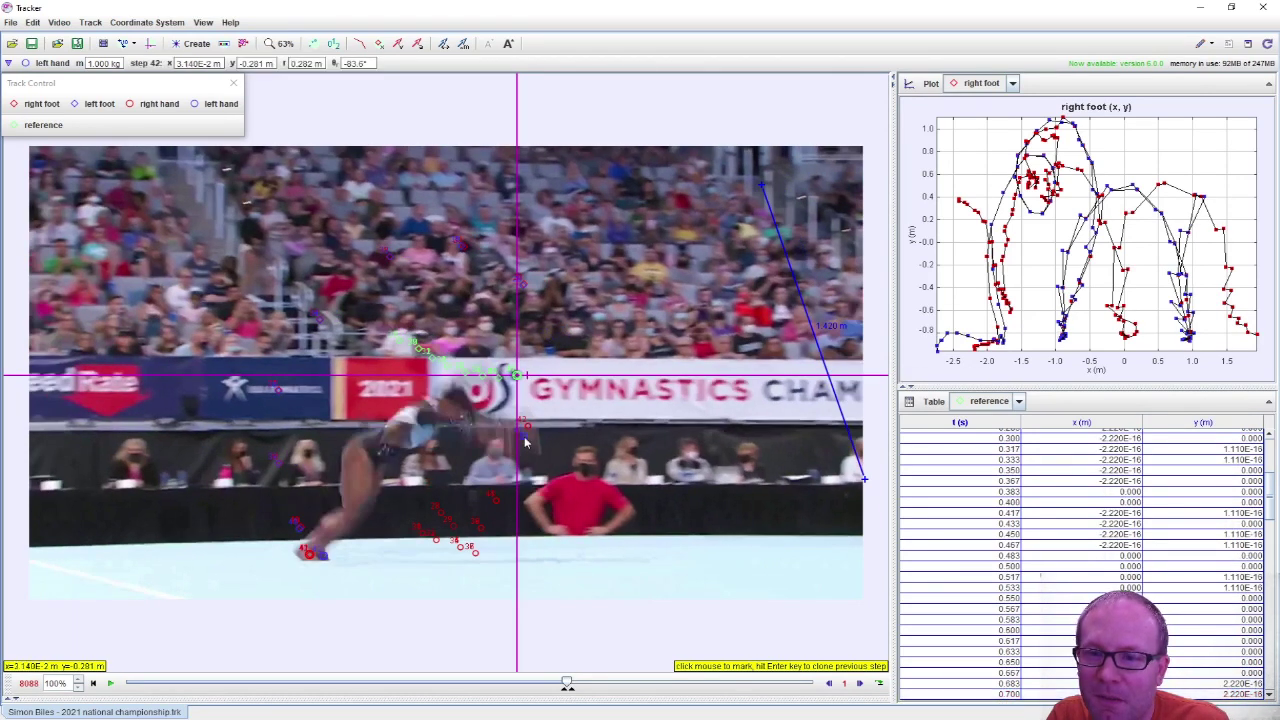
click(531, 372)
click(546, 369)
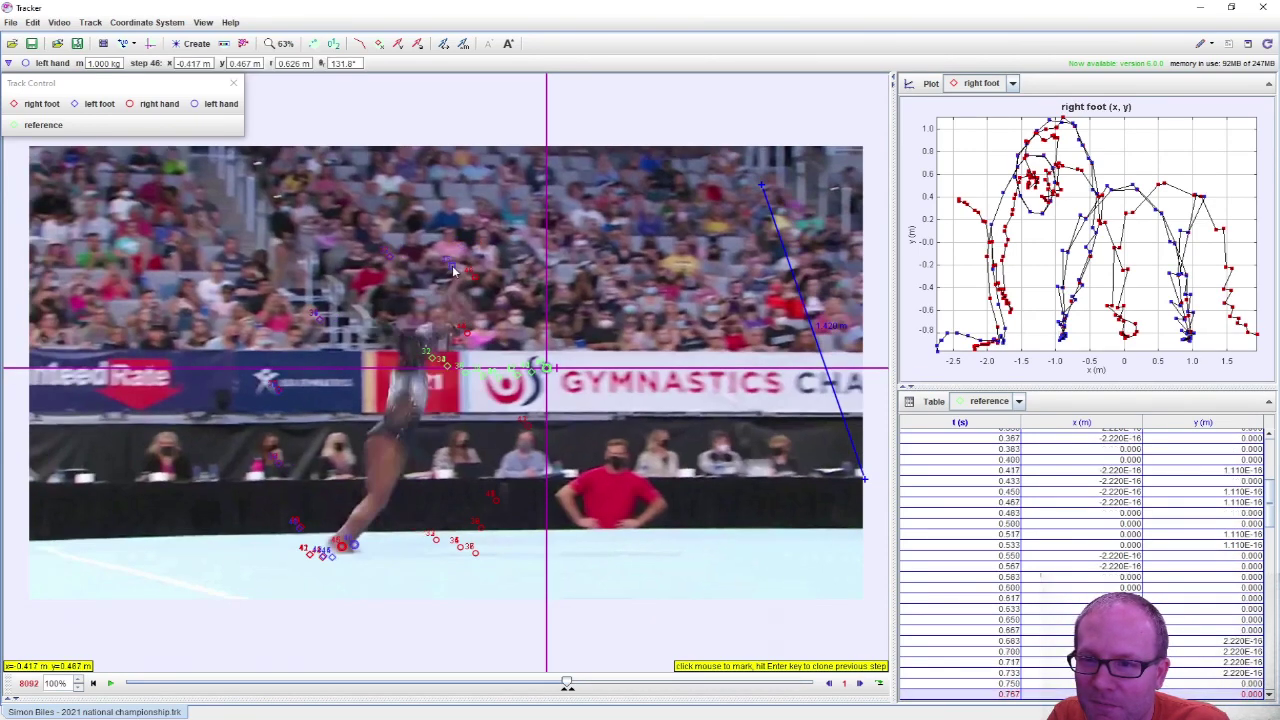
click(552, 370)
click(566, 372)
click(582, 374)
click(594, 381)
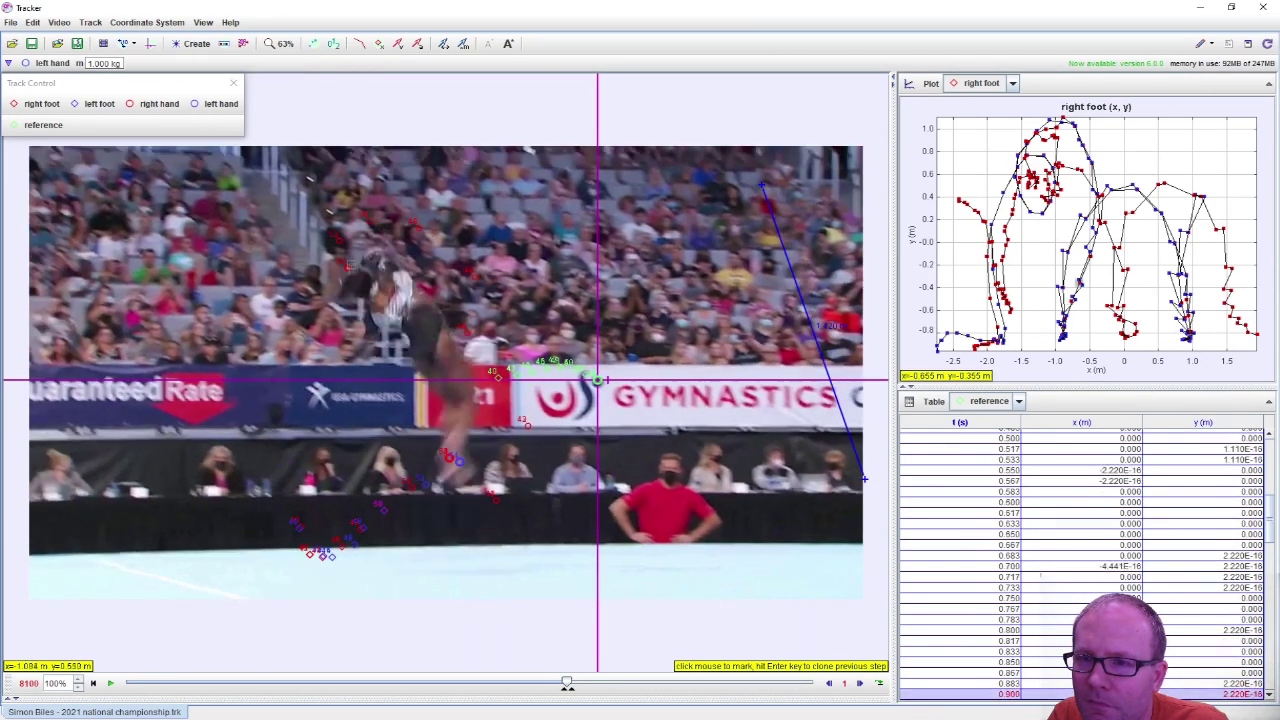
click(609, 389)
click(623, 398)
click(637, 407)
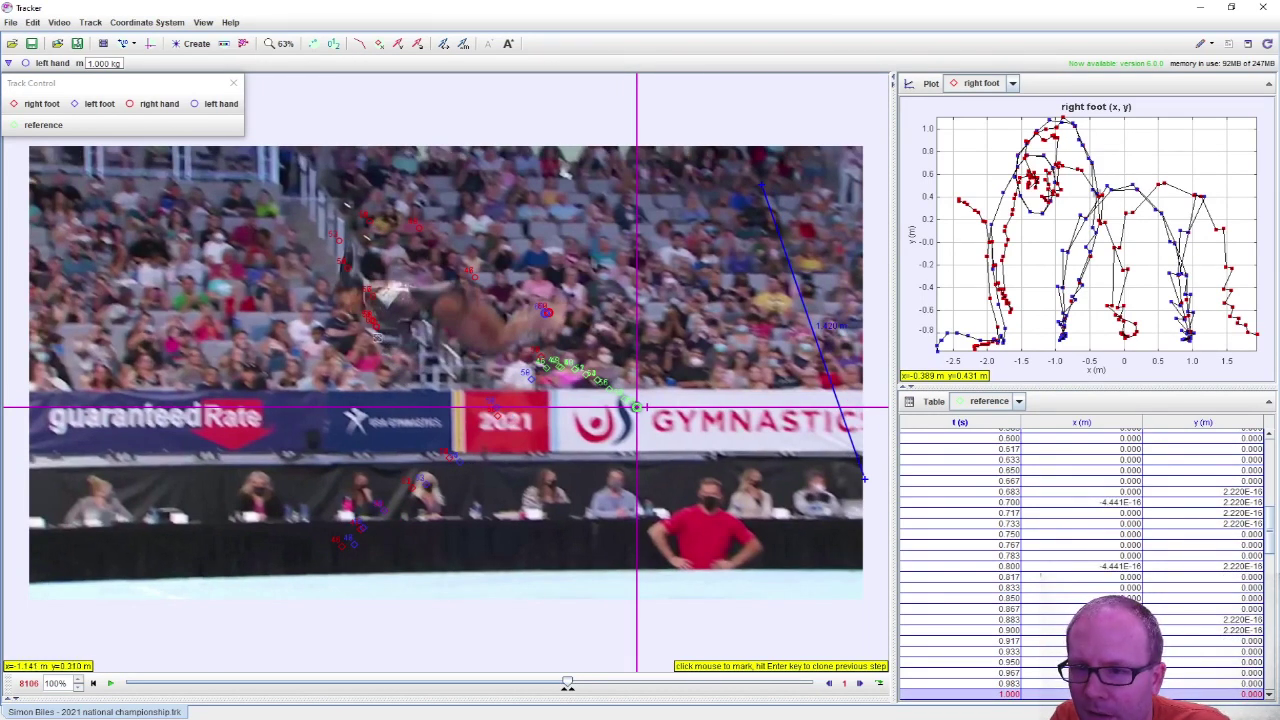
click(637, 407)
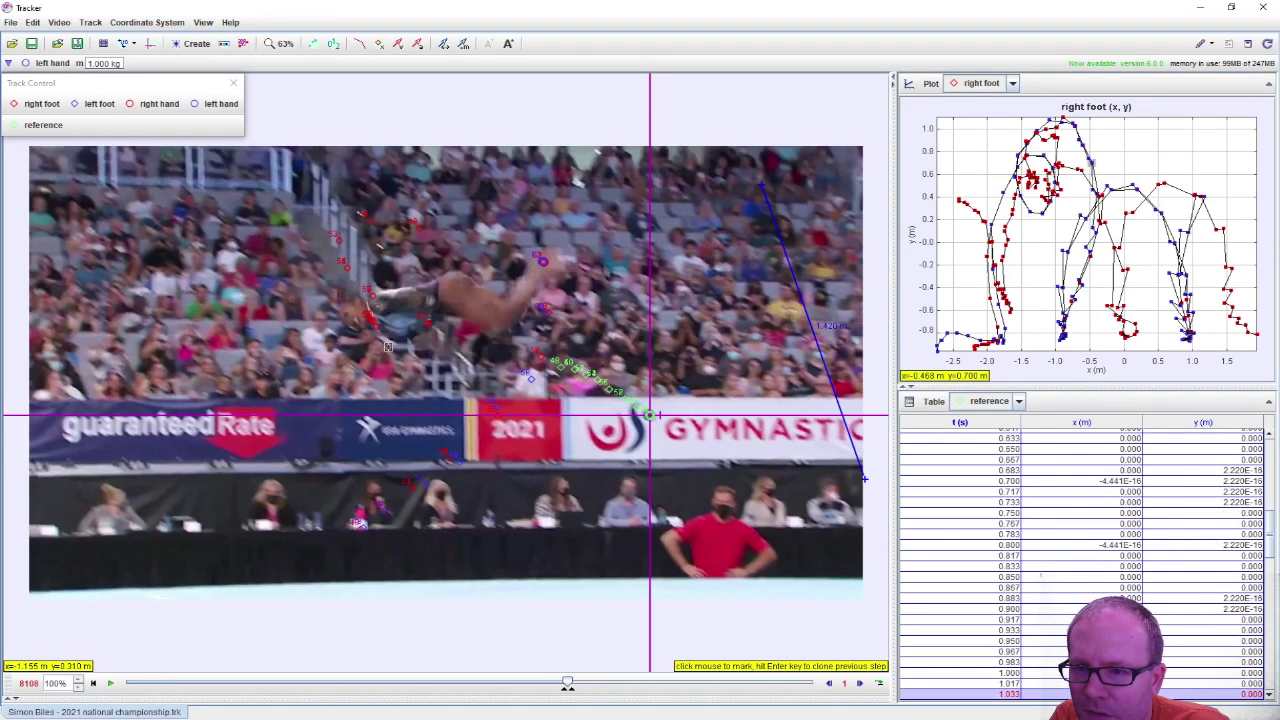
click(650, 414)
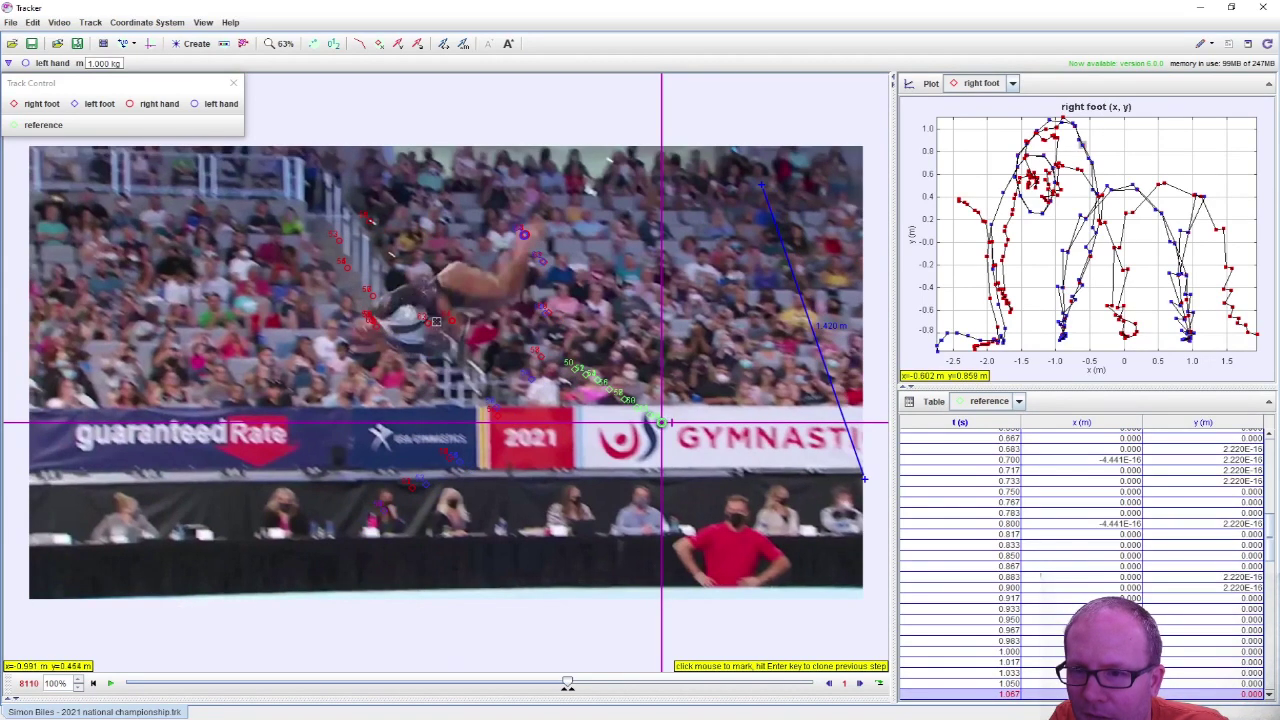
click(660, 422)
click(674, 427)
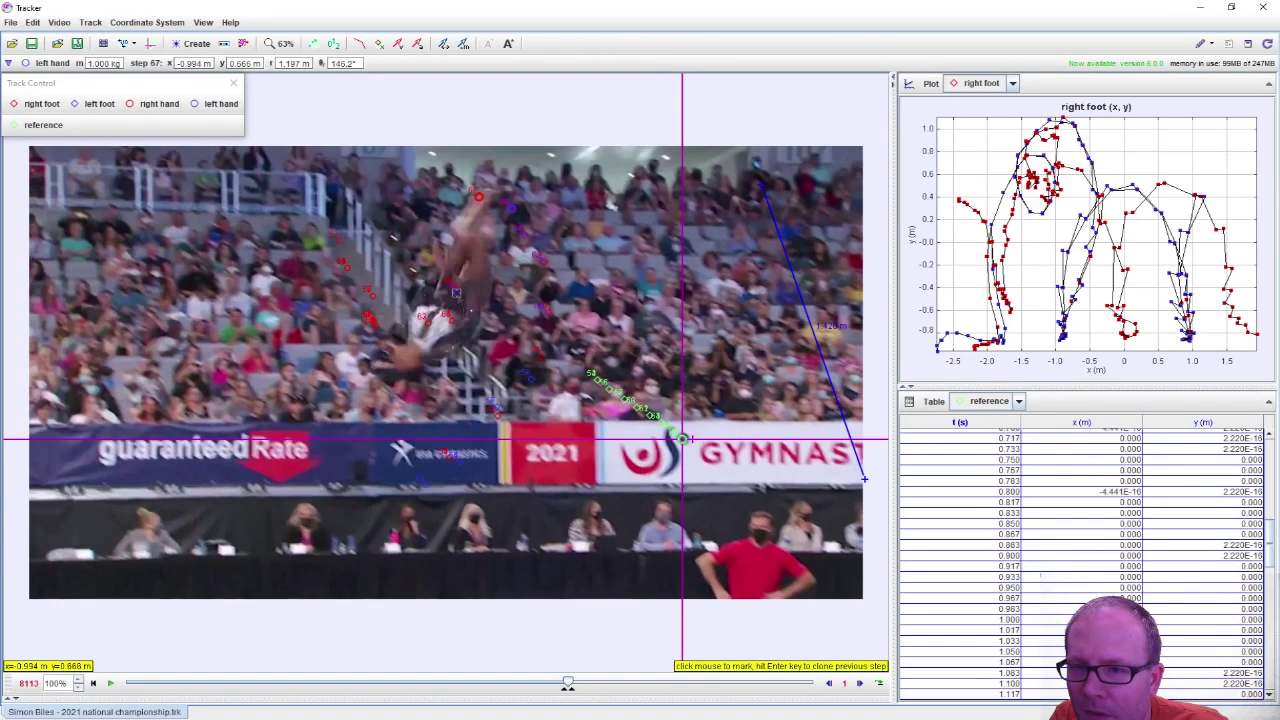
click(682, 438)
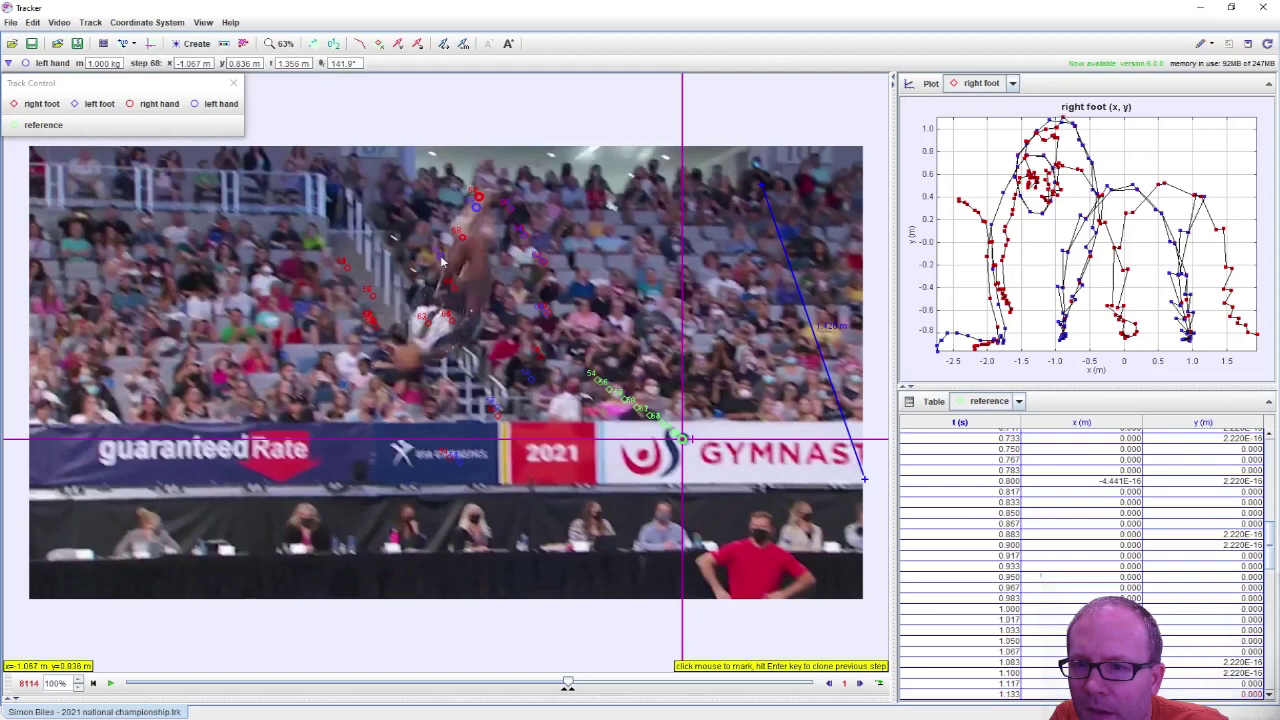
Mark the left hand through the landing up to the raised-arm final frame, step 133.
click(440, 256)
click(423, 263)
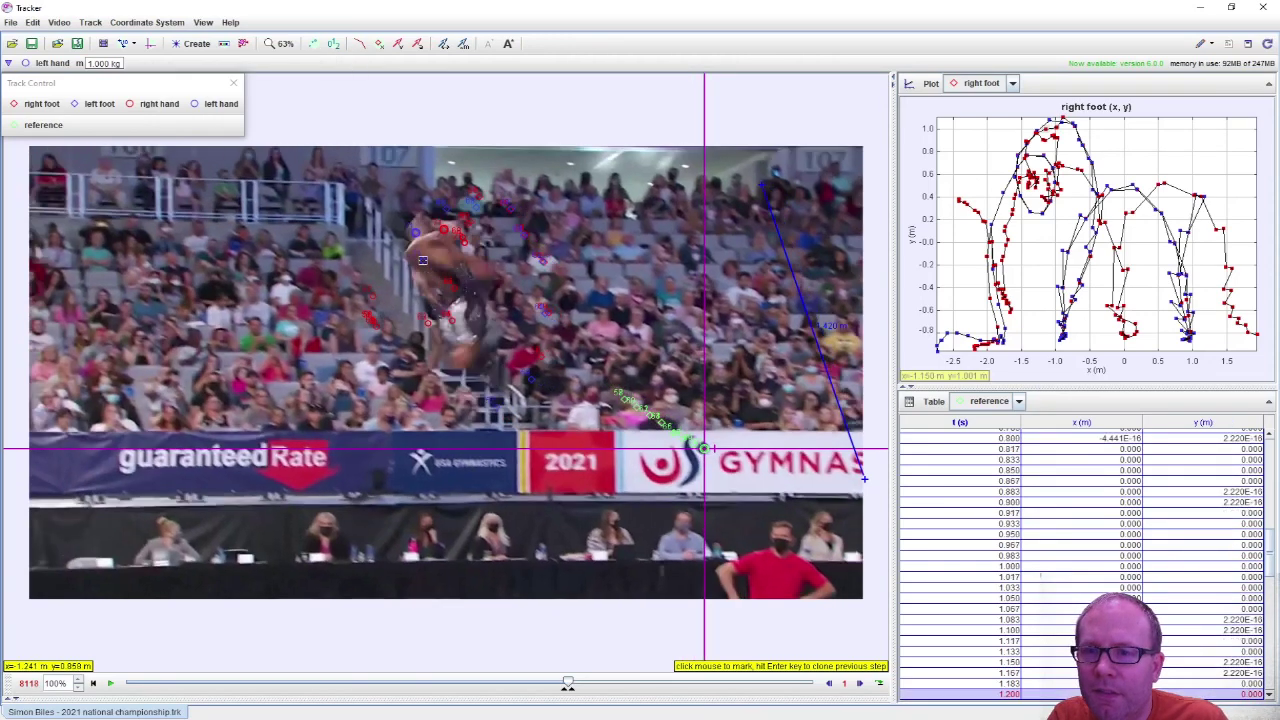
click(422, 285)
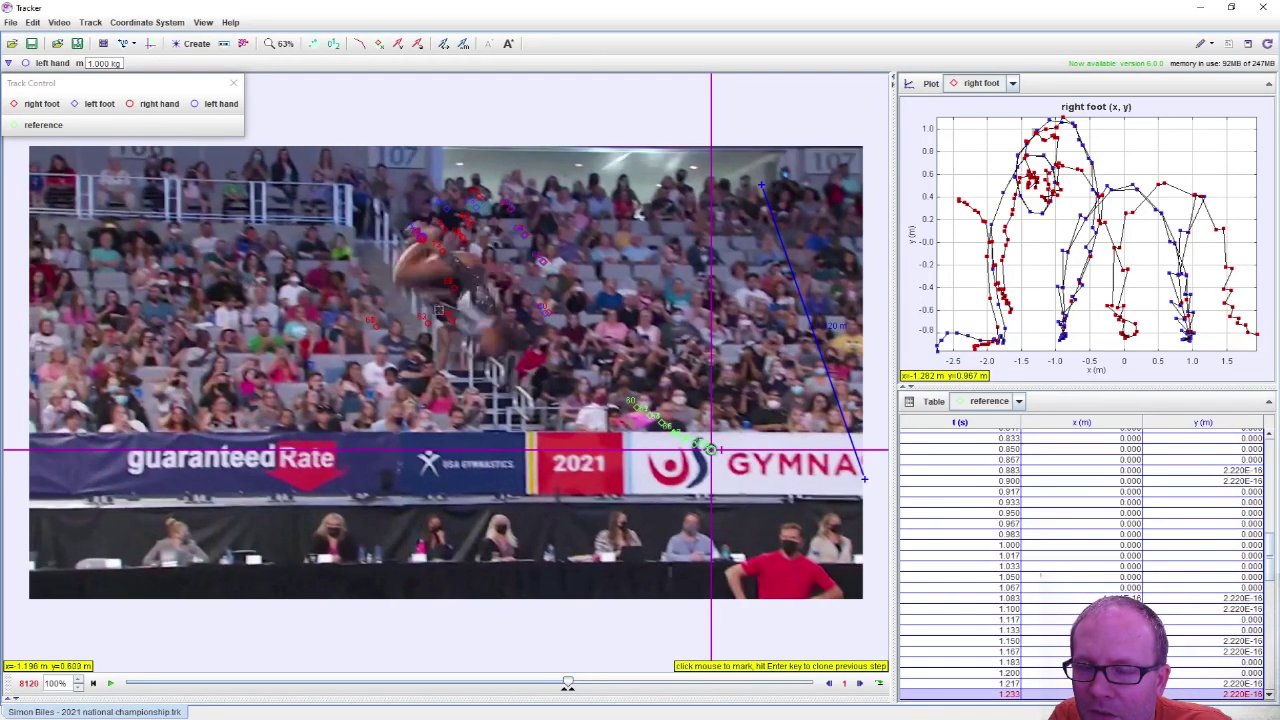
click(431, 299)
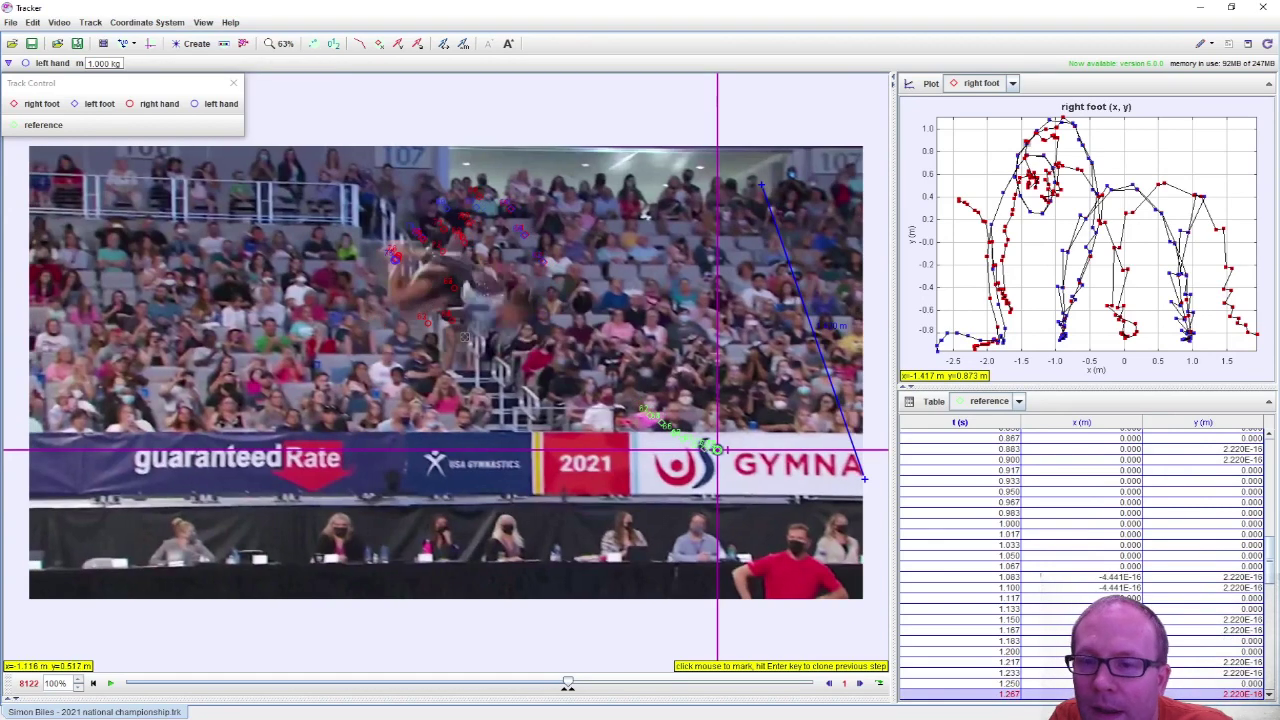
click(455, 320)
click(455, 320)
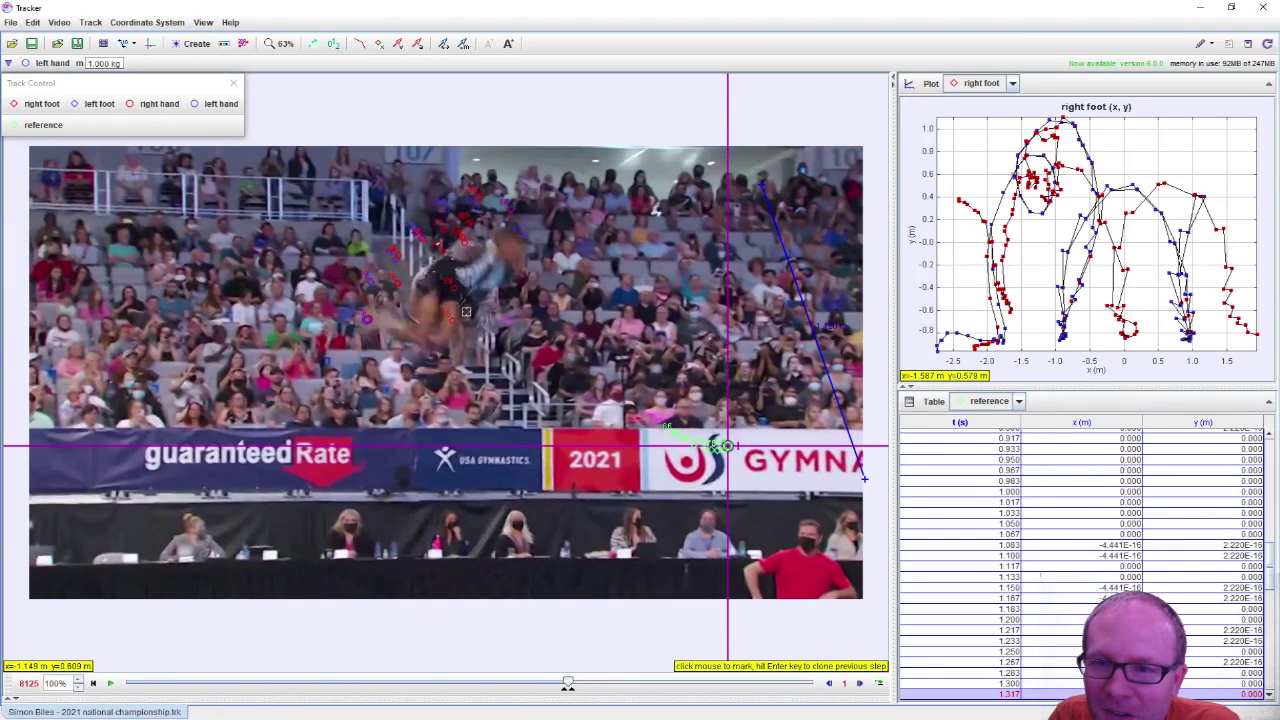
click(476, 322)
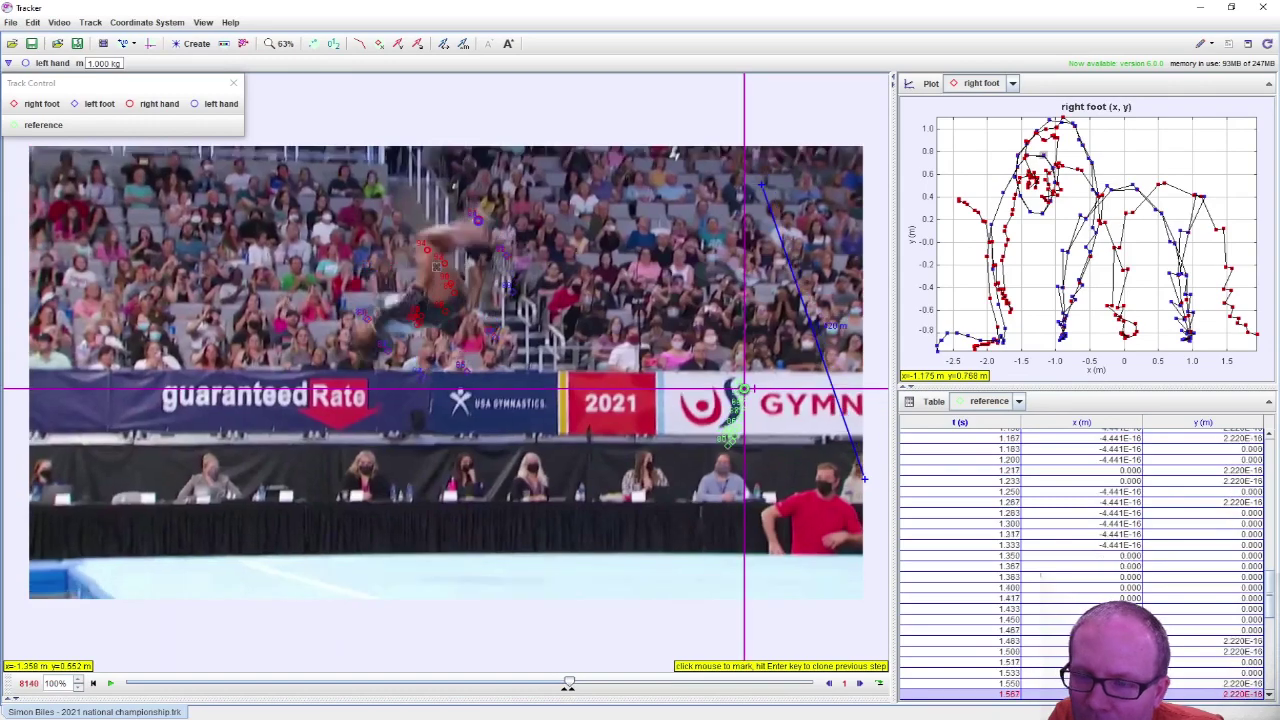
click(386, 375)
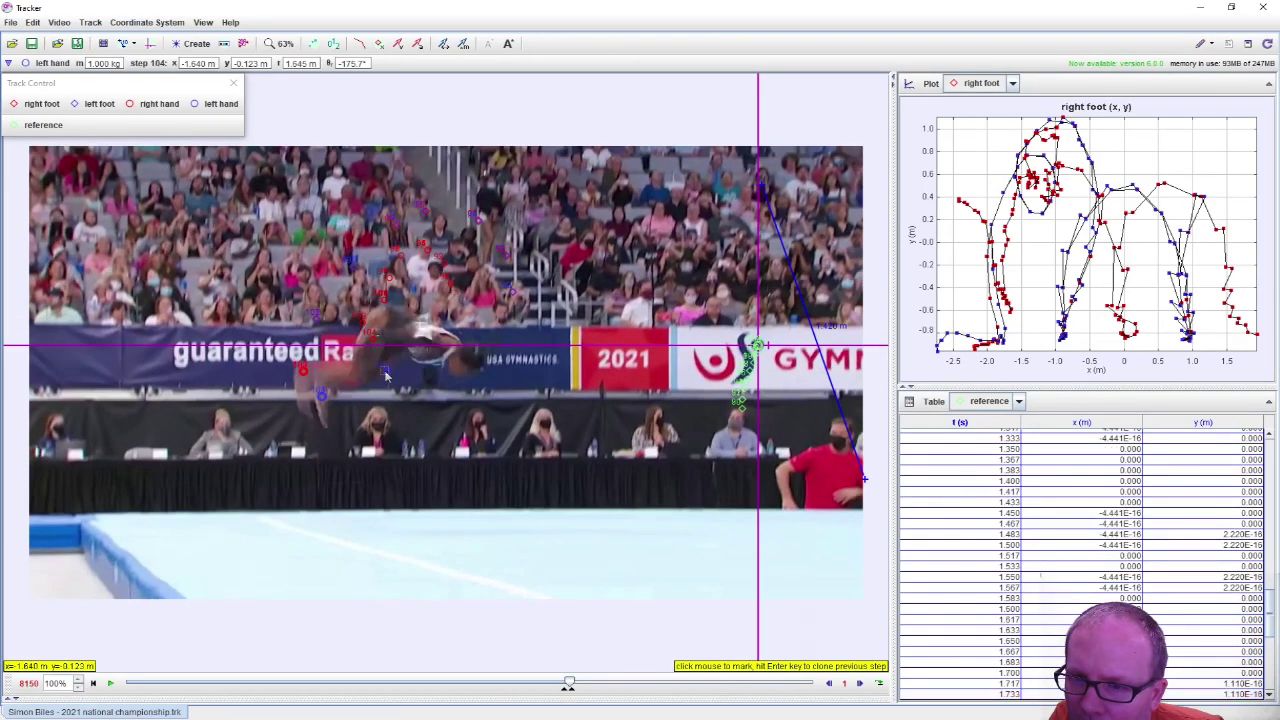
click(435, 400)
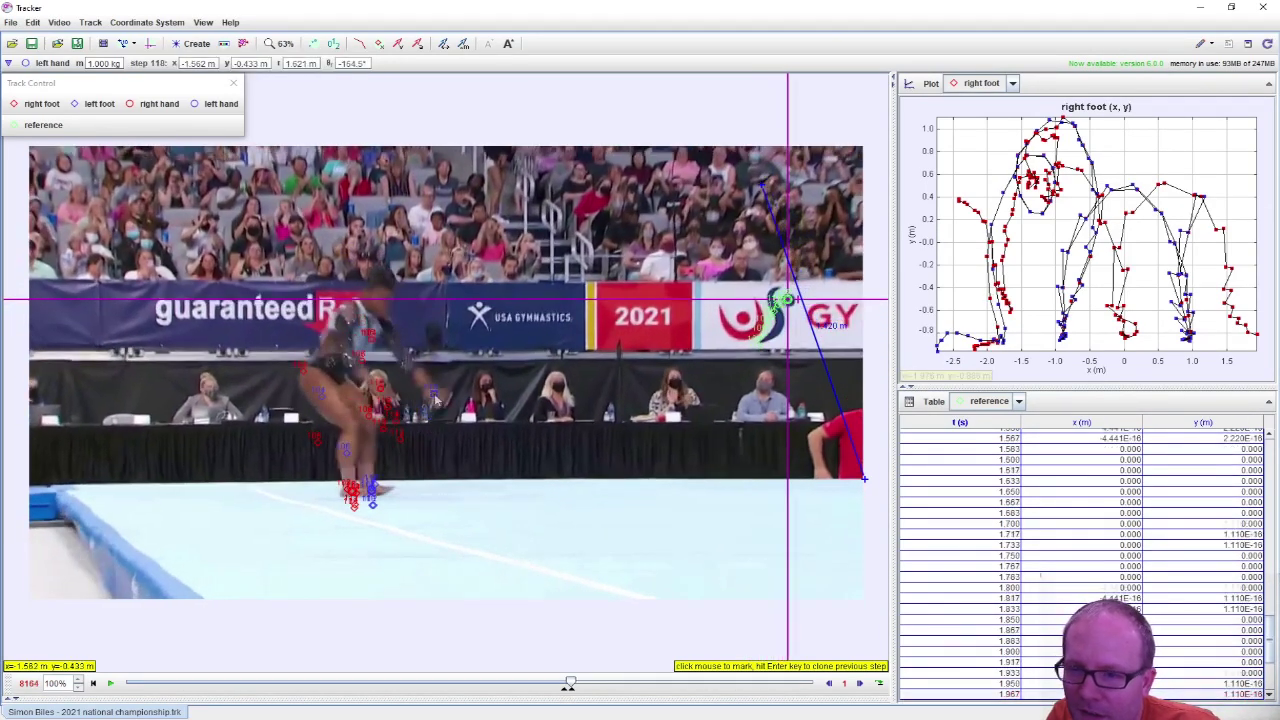
click(362, 211)
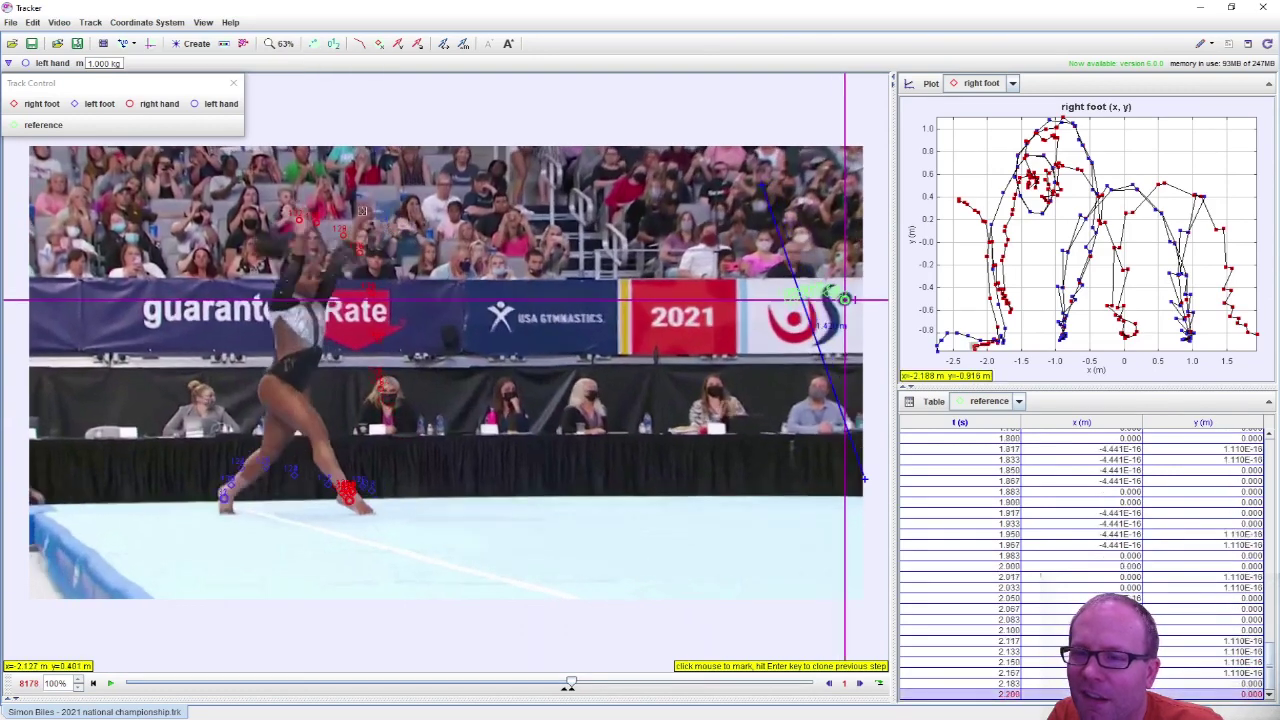
click(352, 208)
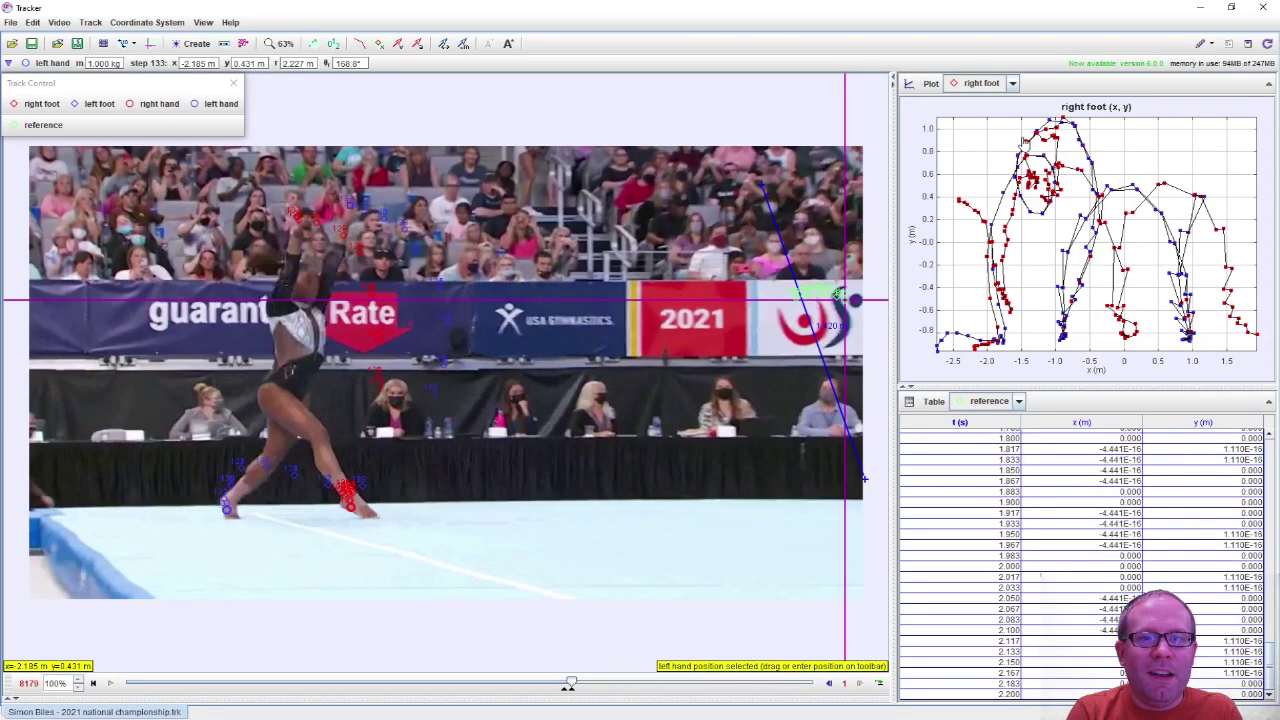
Add the left hand track to the right foot plot's comparison.
right_click(982, 157)
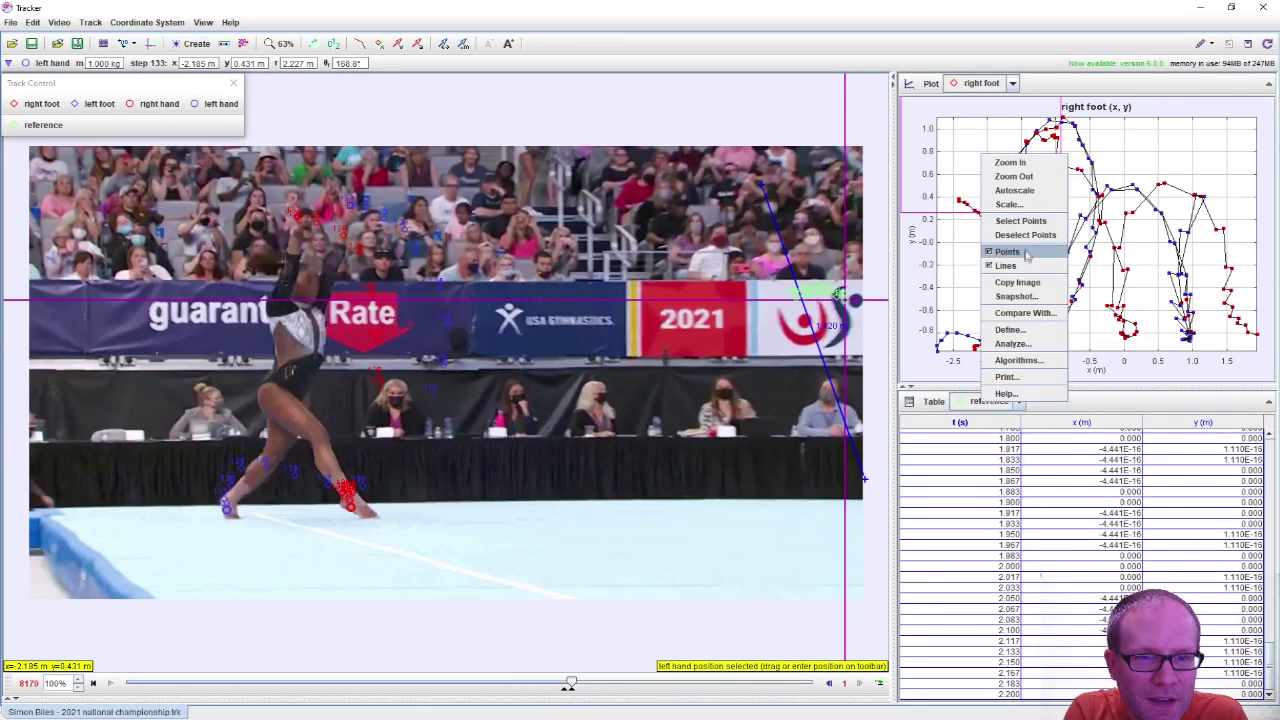
click(1025, 313)
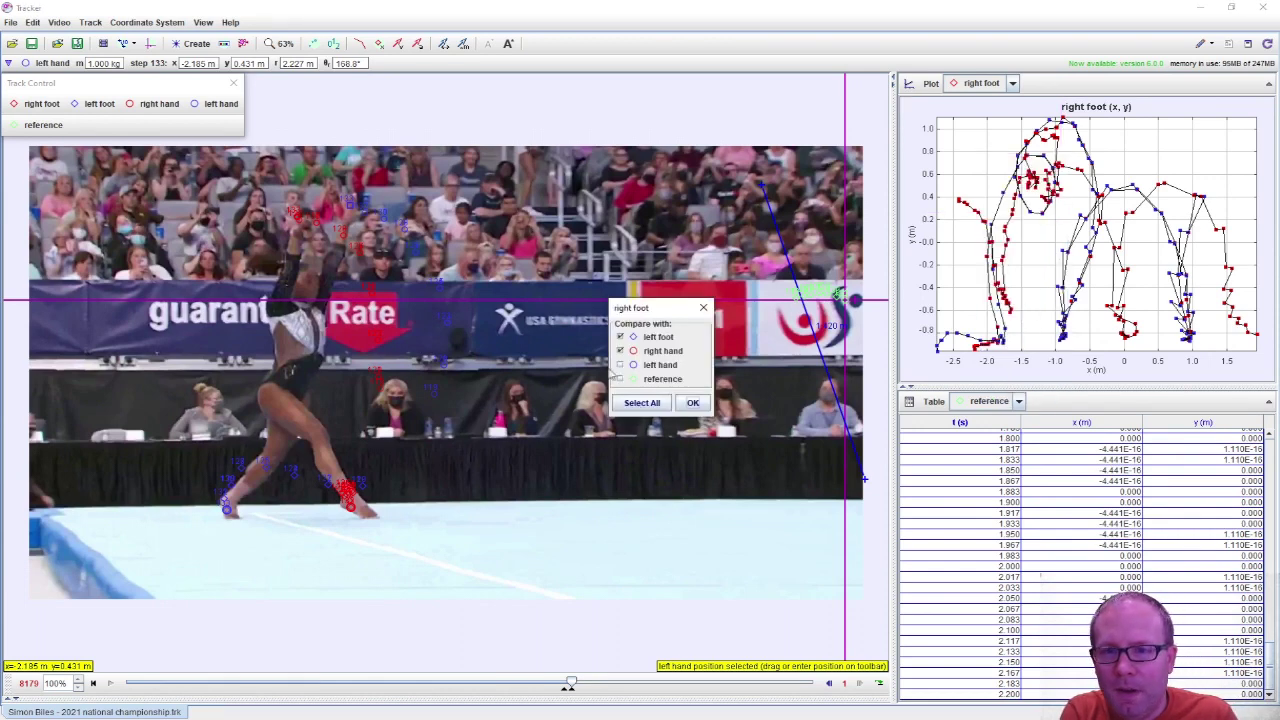
click(619, 366)
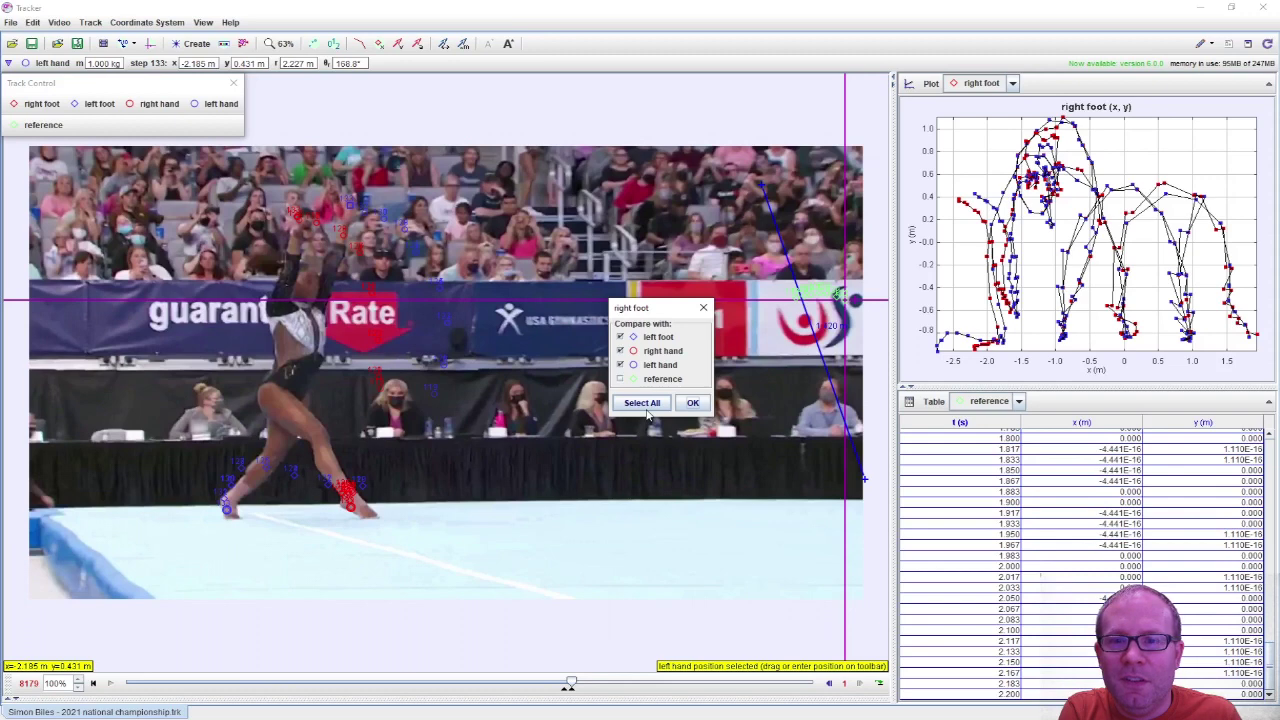
click(691, 403)
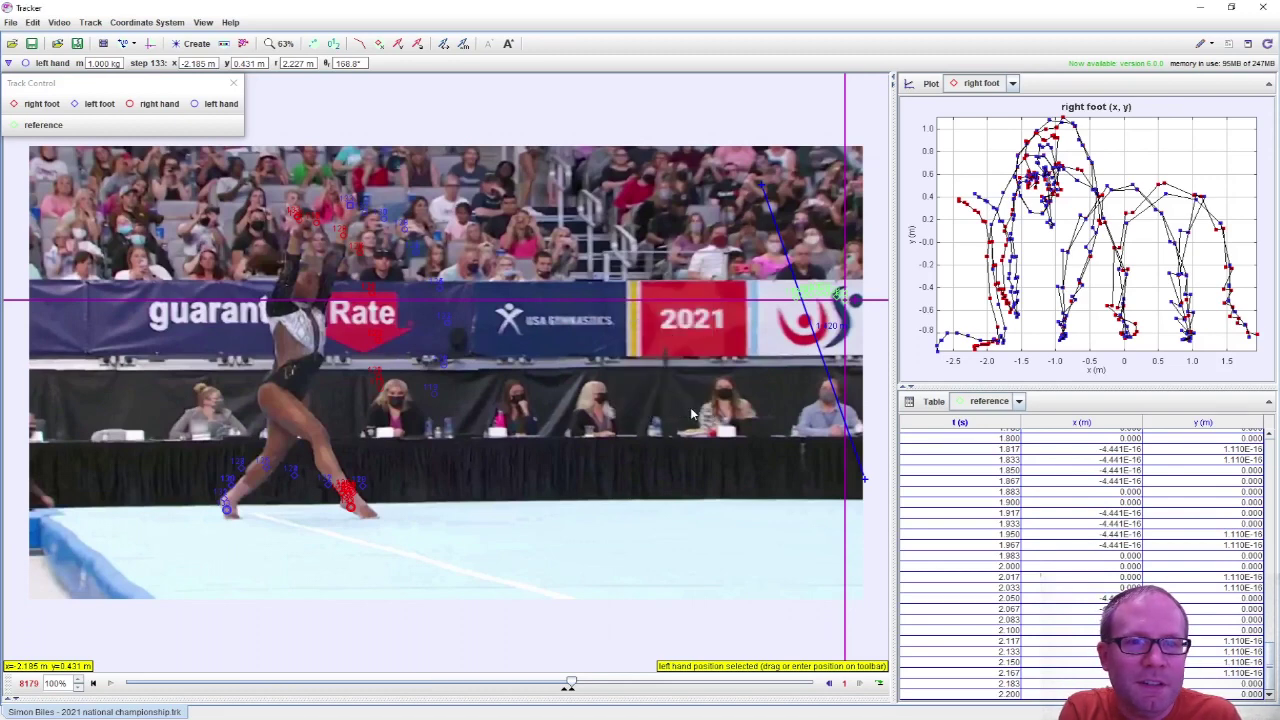
Recolour the left foot track green.
click(86, 108)
click(86, 108)
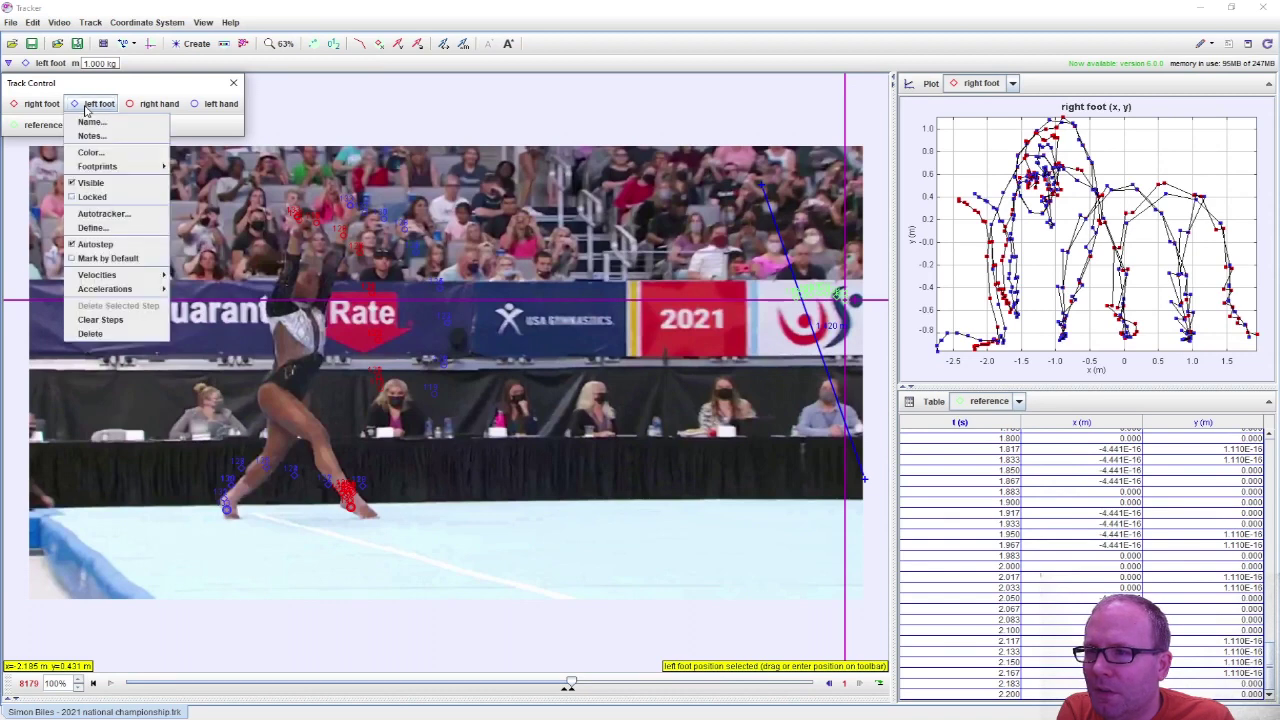
click(110, 162)
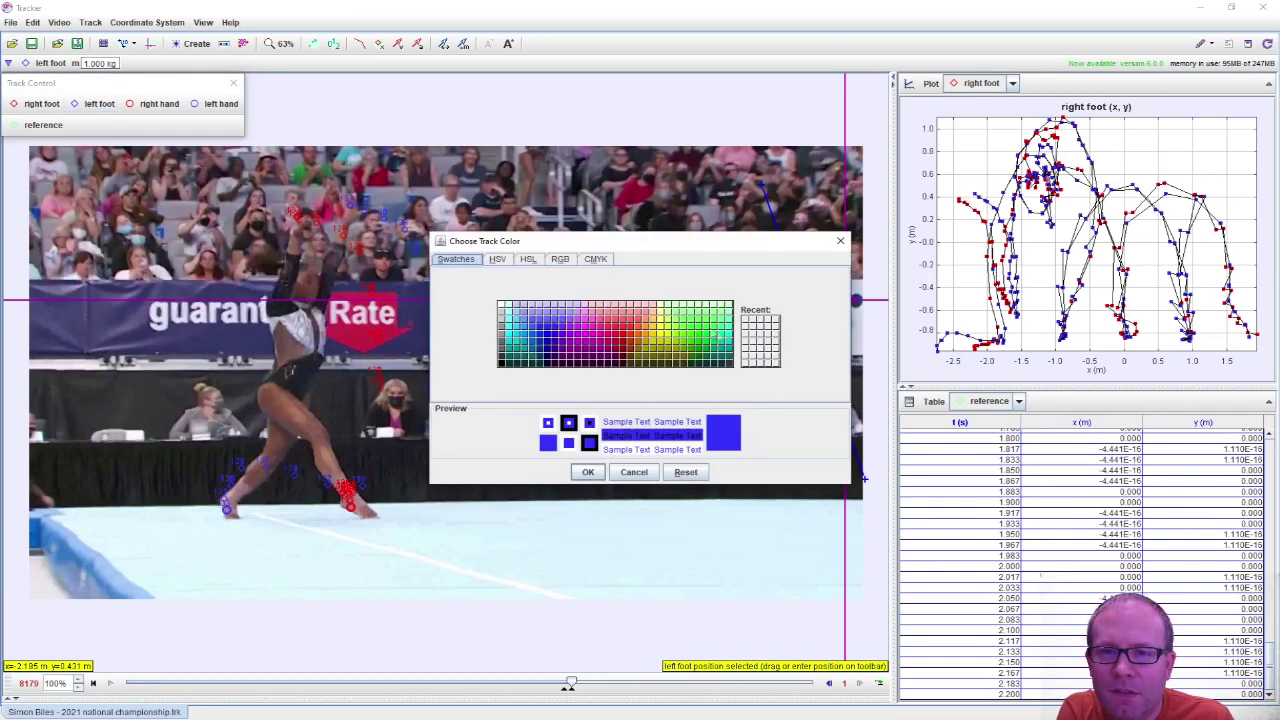
click(692, 332)
click(702, 347)
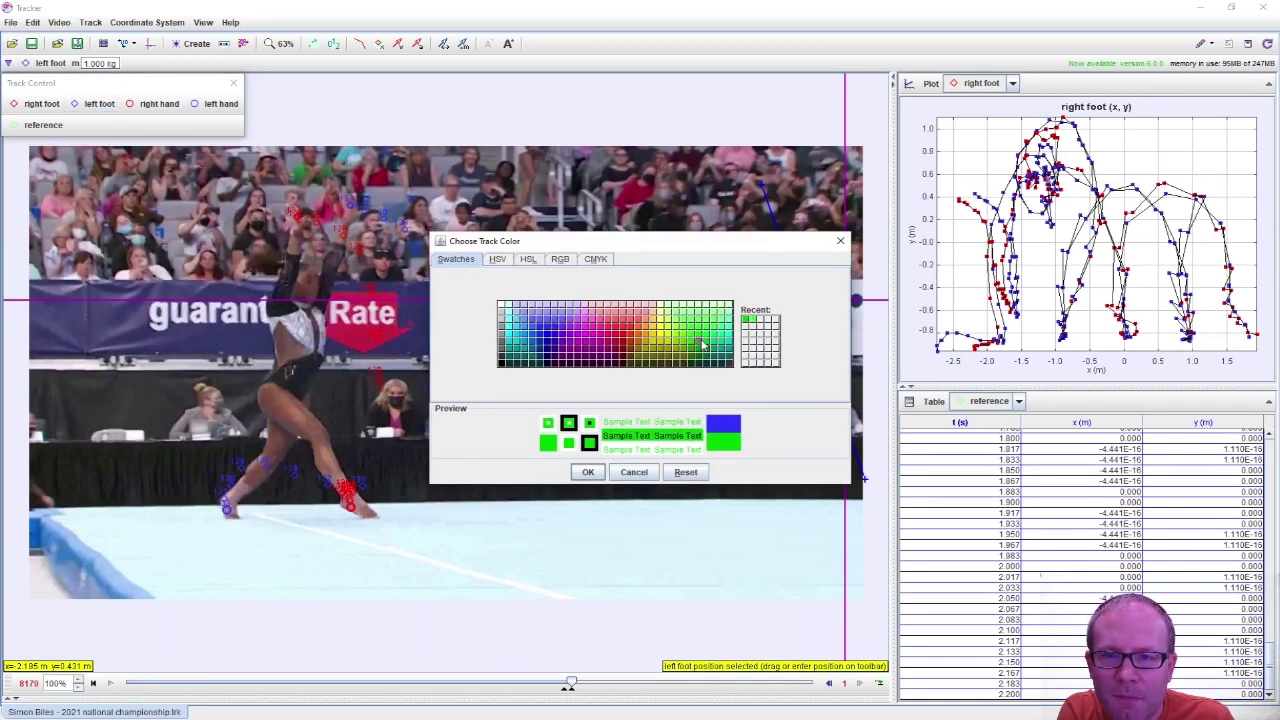
click(592, 473)
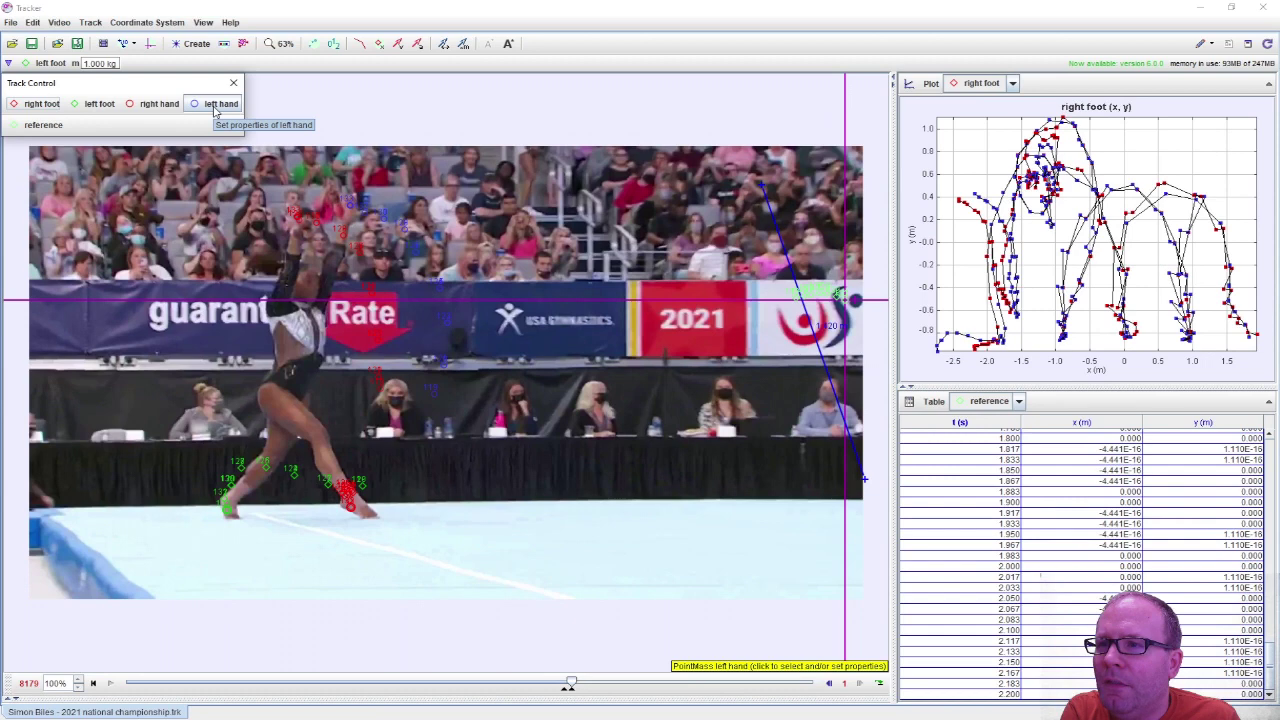
Recolour the right hand track purple.
click(150, 110)
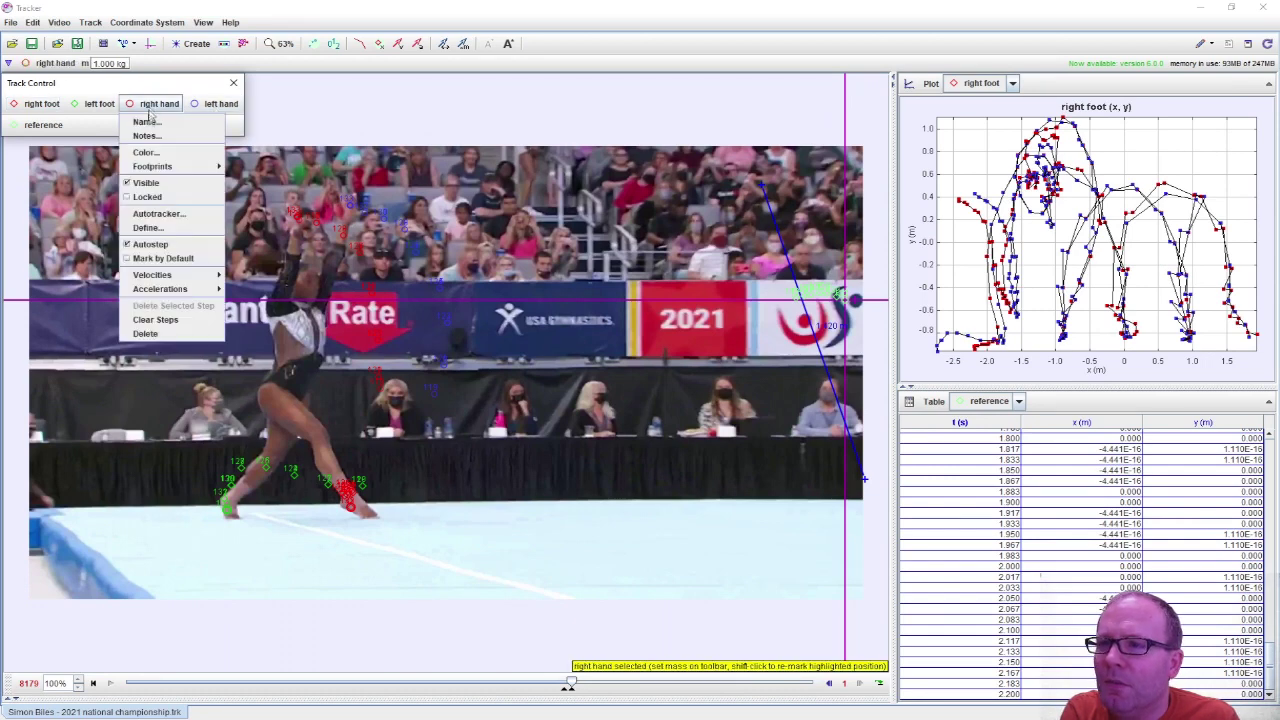
click(144, 152)
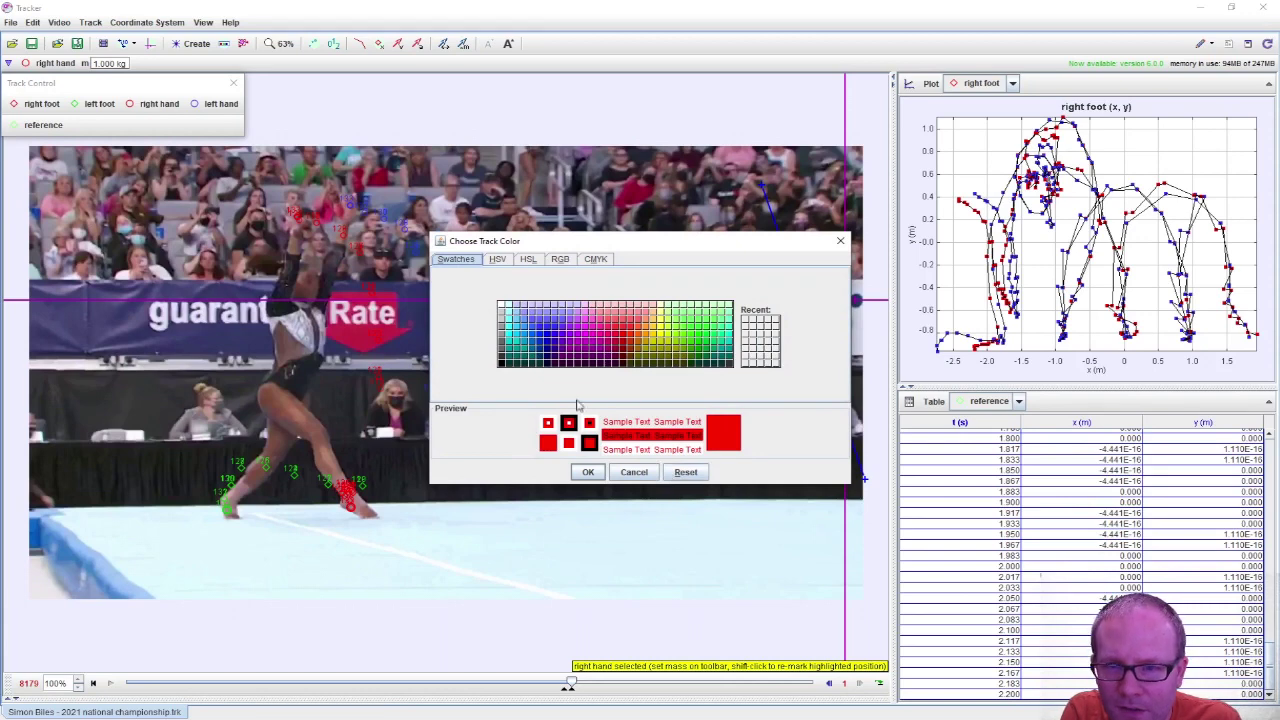
click(571, 352)
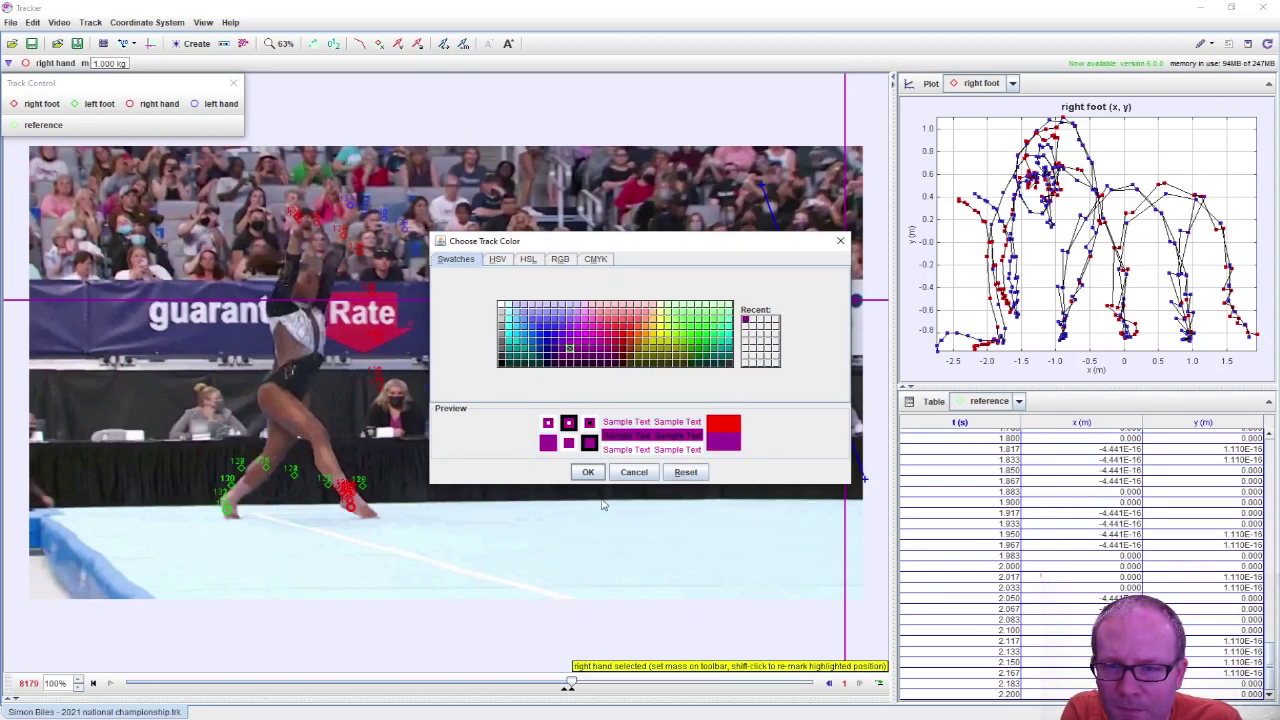
click(588, 472)
Keep the right foot track as the plotted track and bring up the plot's options.
click(1012, 84)
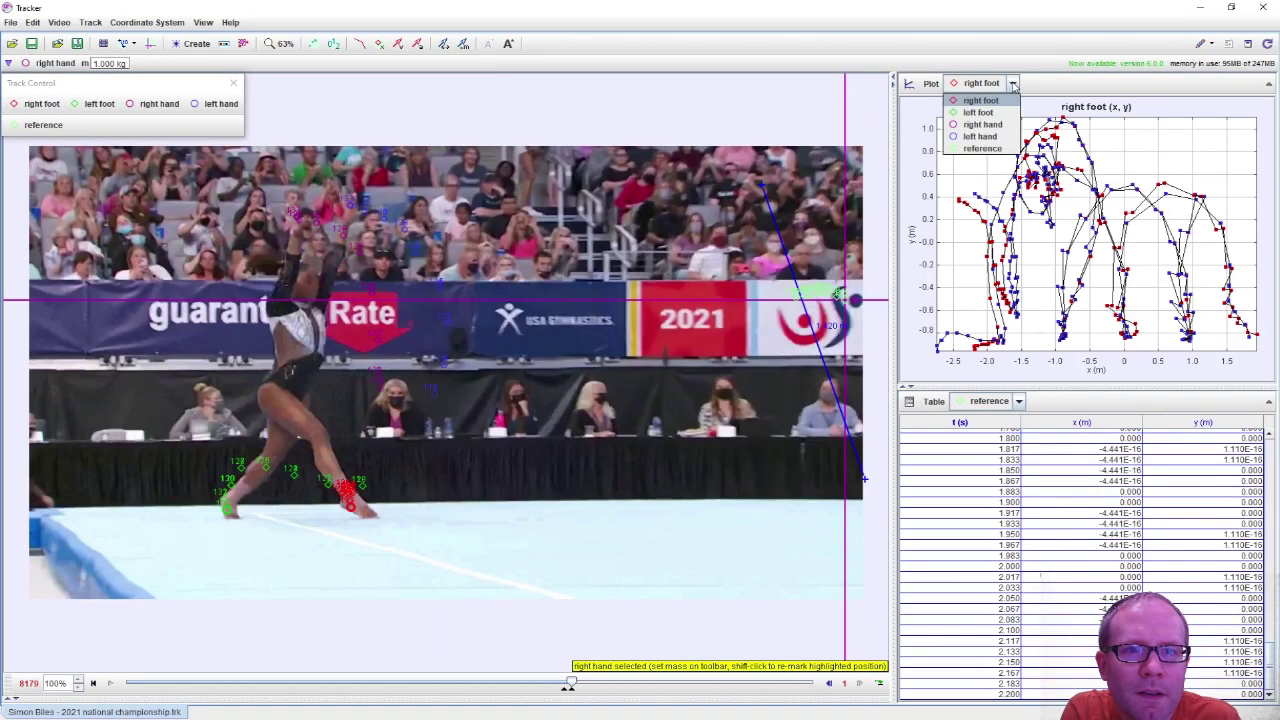
click(1005, 100)
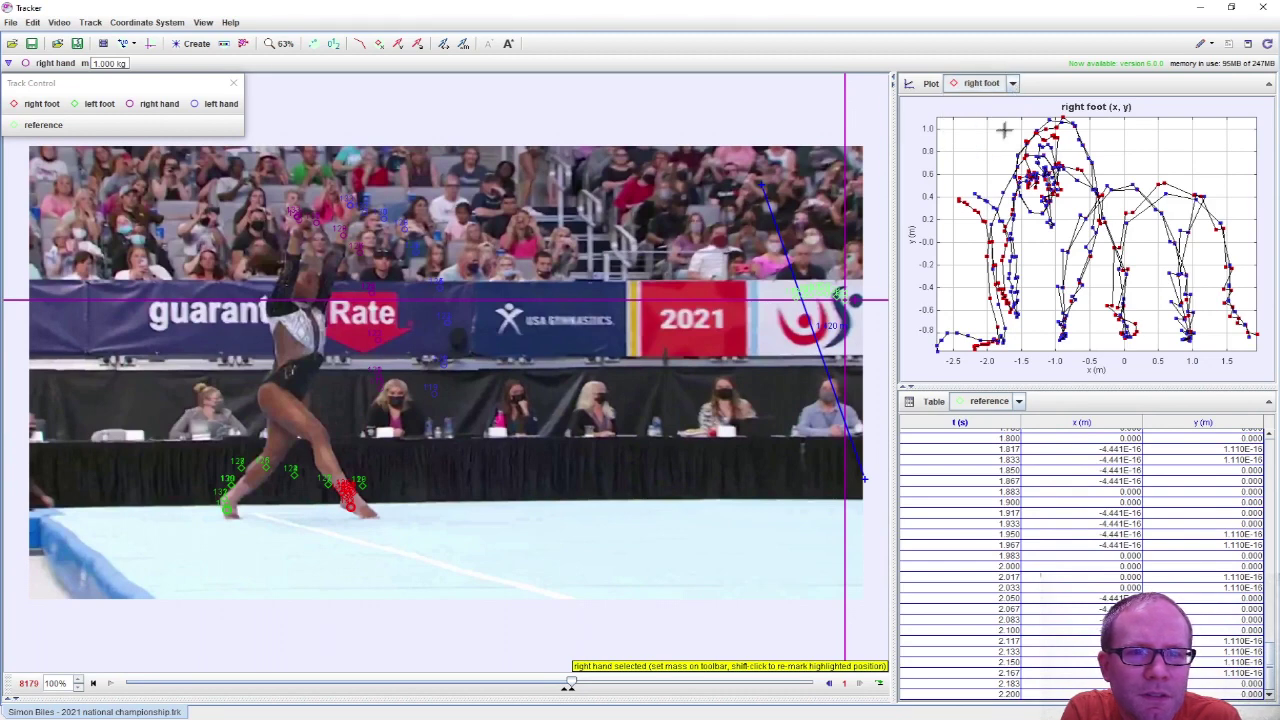
right_click(990, 140)
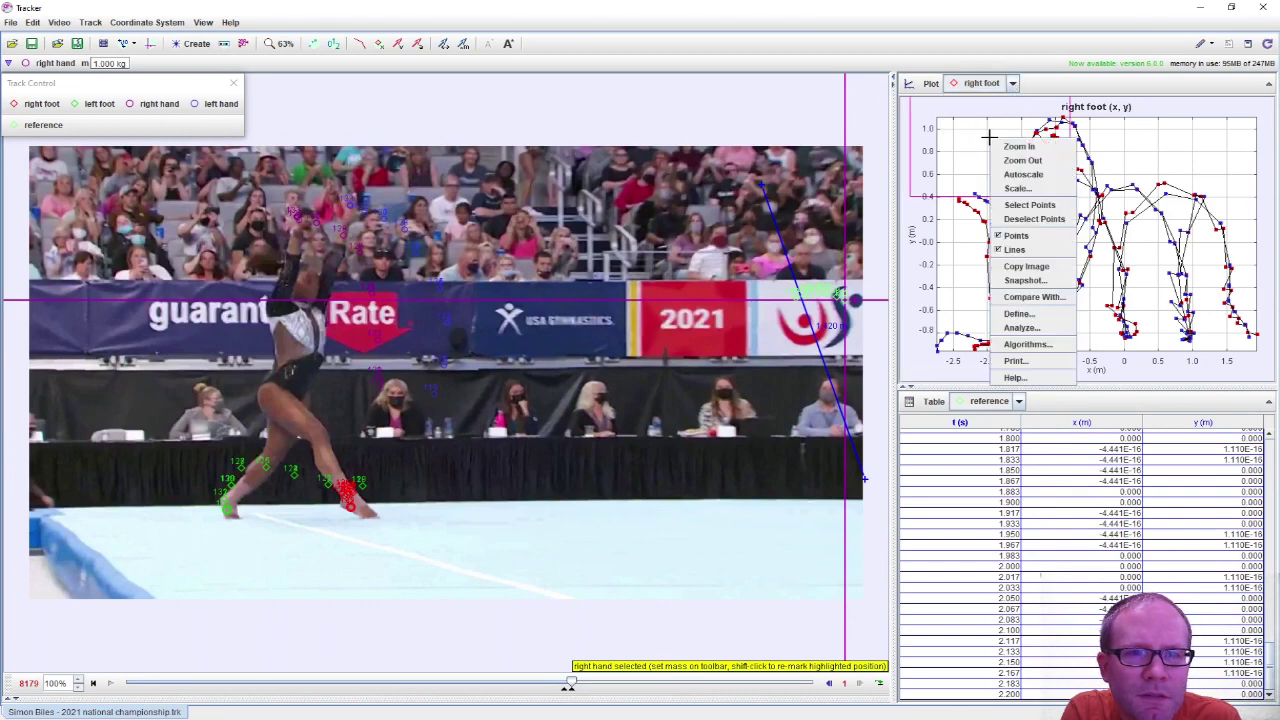
Clear the compared tracks, then re-add left foot, right hand and left hand to the plot.
click(1034, 297)
click(620, 365)
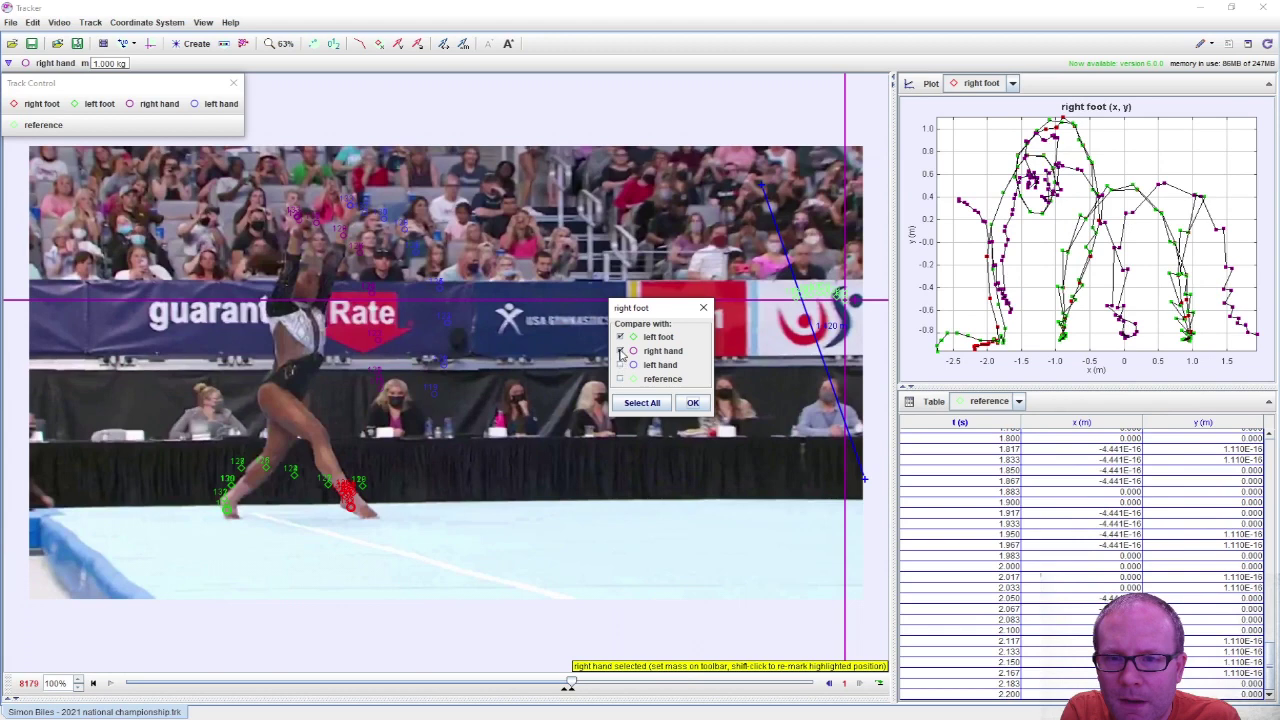
click(620, 351)
click(620, 337)
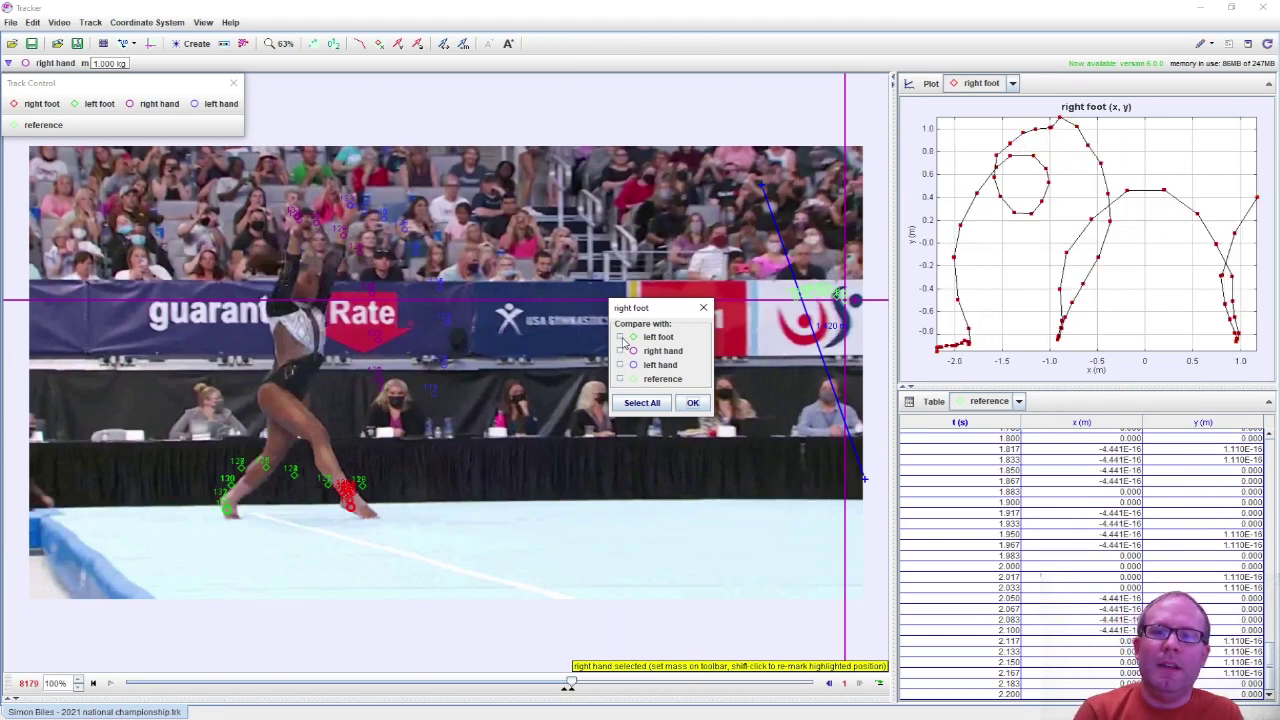
click(620, 338)
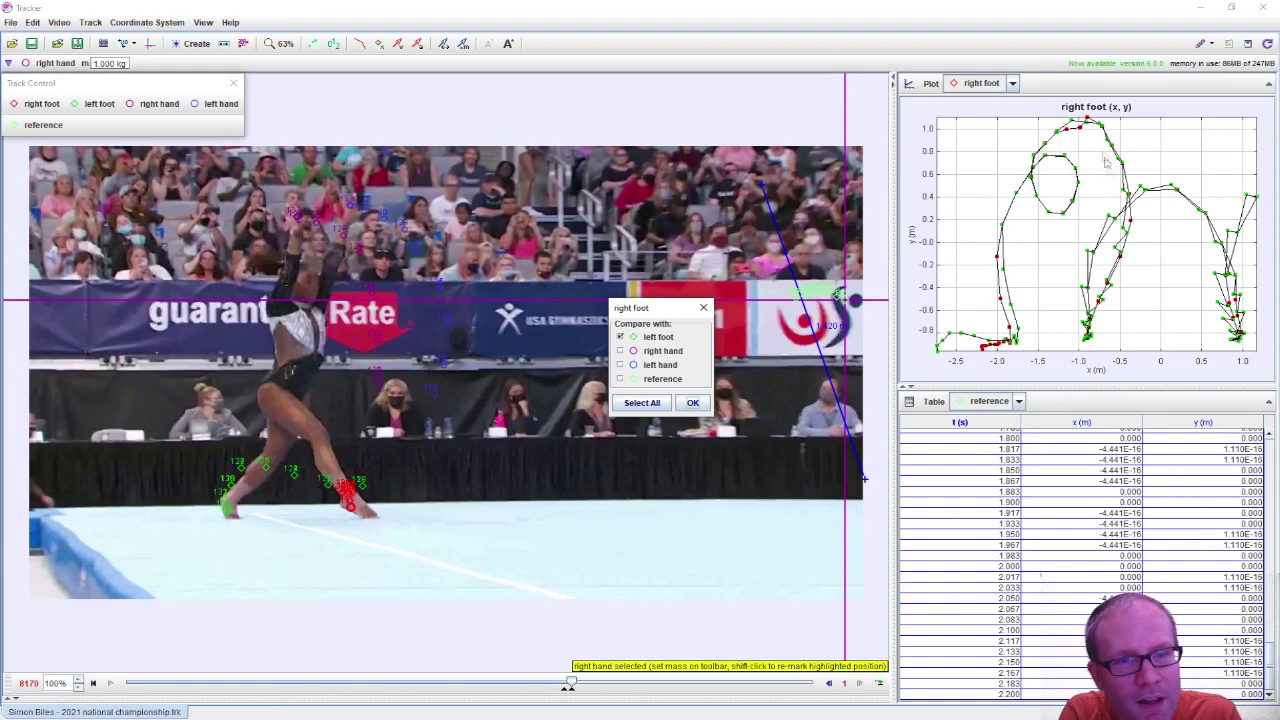
click(620, 352)
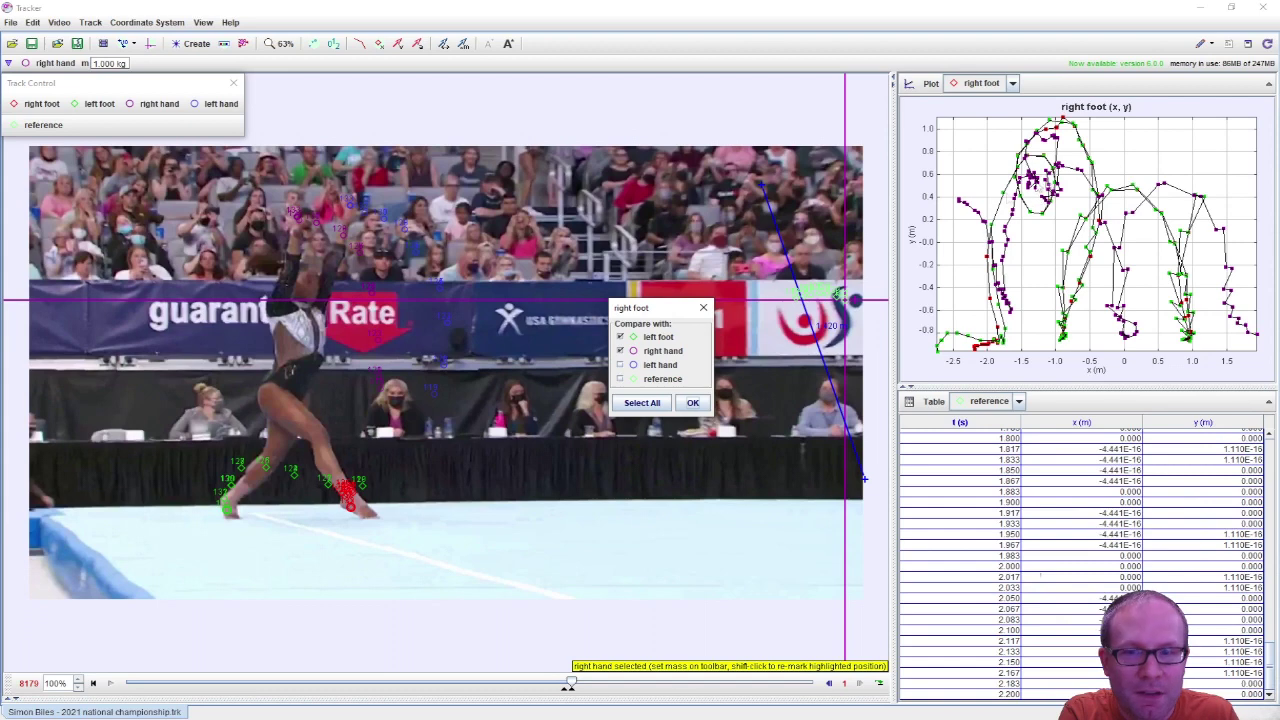
click(620, 365)
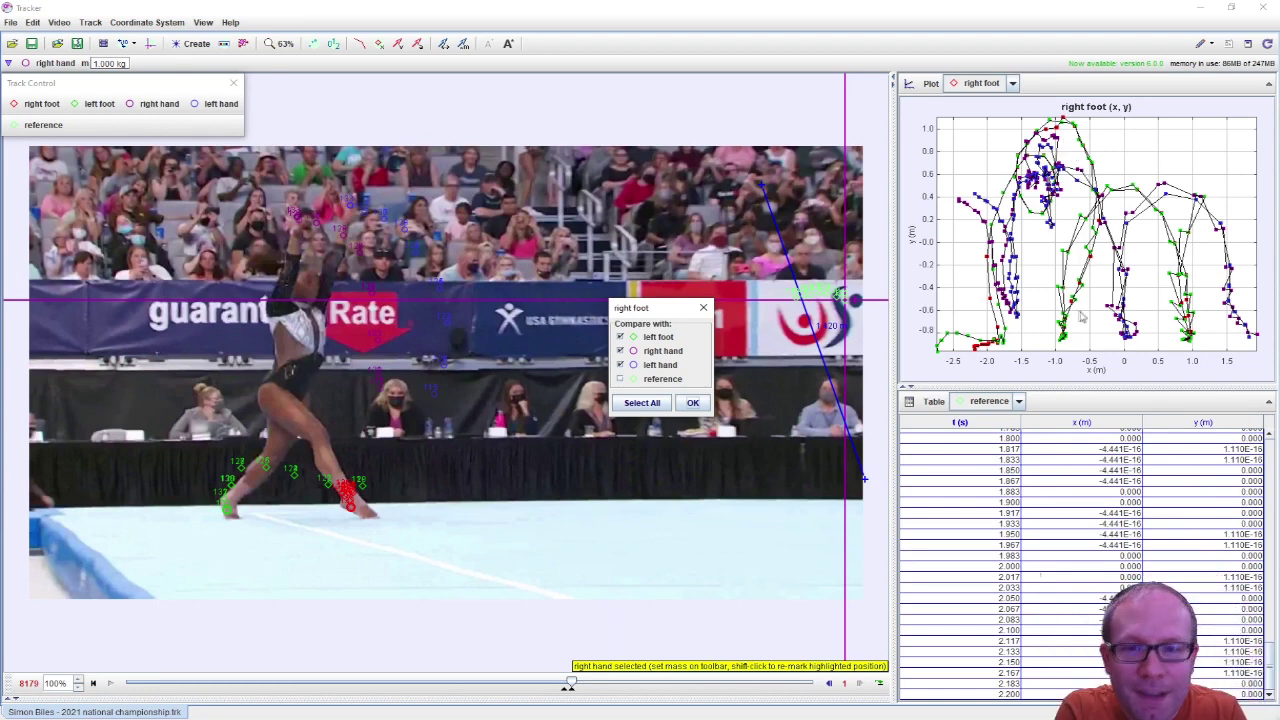
click(692, 402)
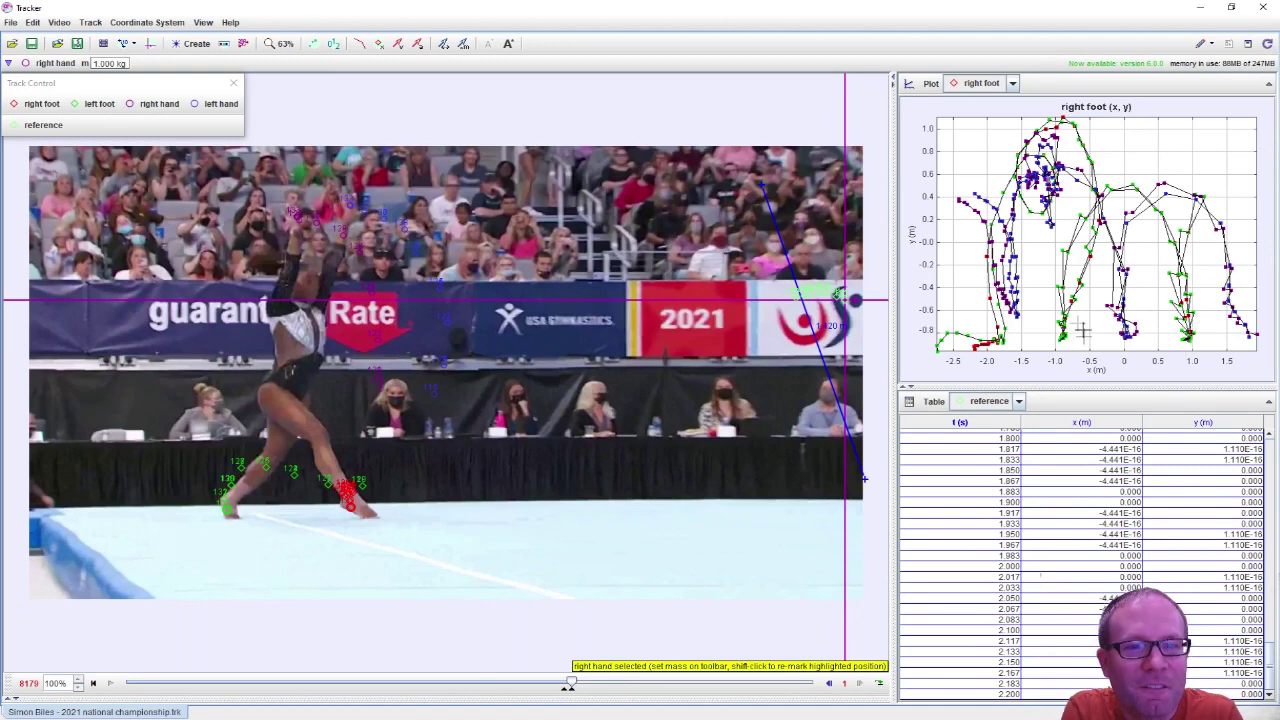
Rewind to the first frame, play the whole tracked clip, then return to the start.
drag(567, 684, 557, 684)
click(565, 684)
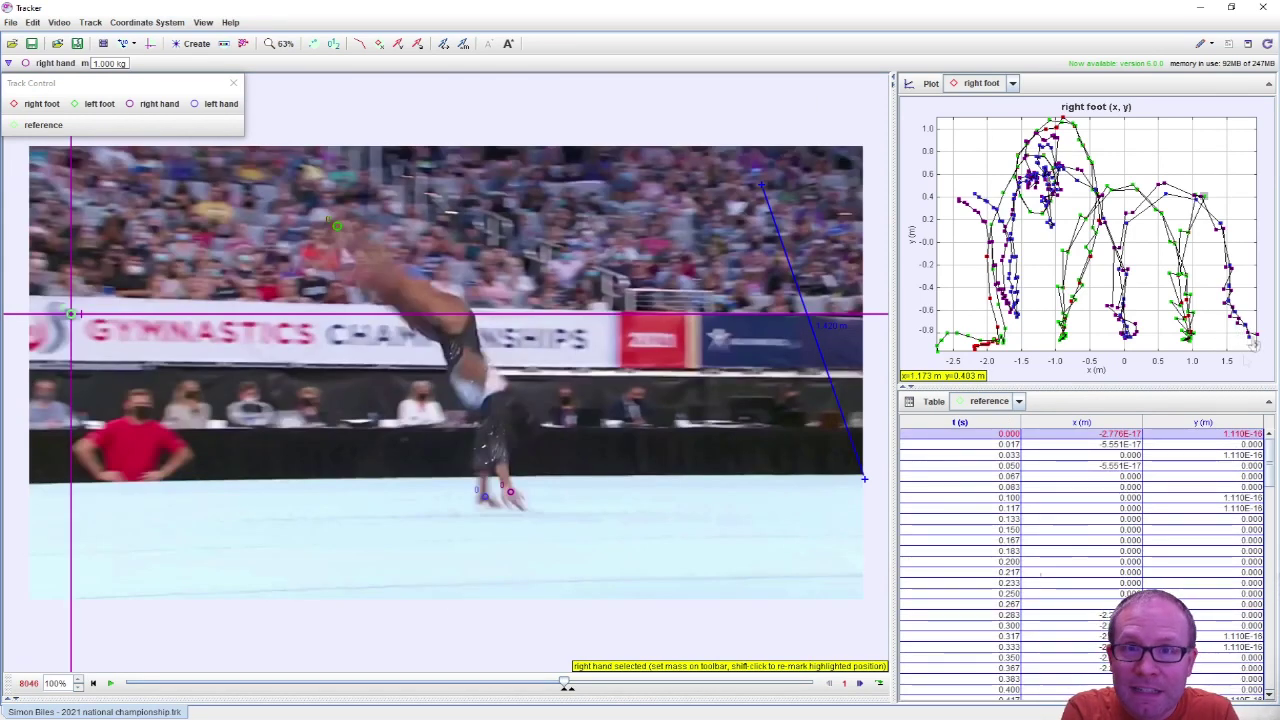
click(110, 683)
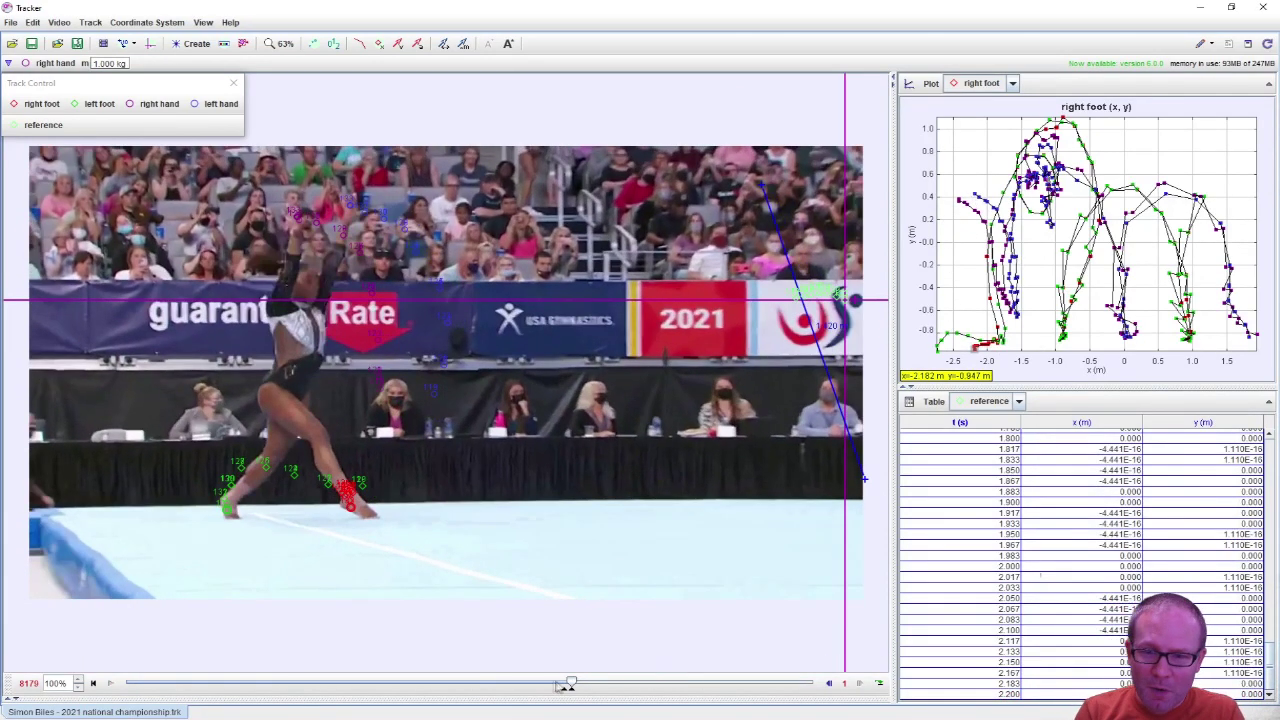
drag(571, 684, 563, 686)
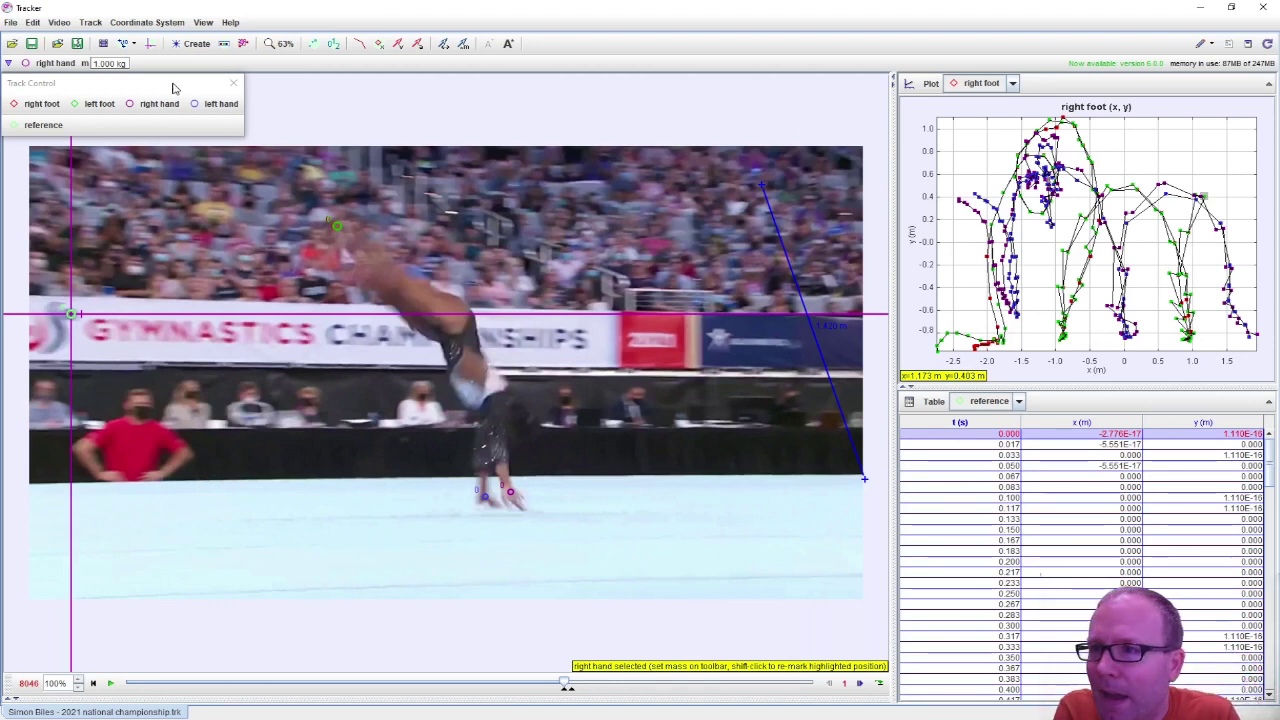
Create centre-of-mass track cm A from right foot, left foot, right hand and left hand, excluding reference.
click(196, 43)
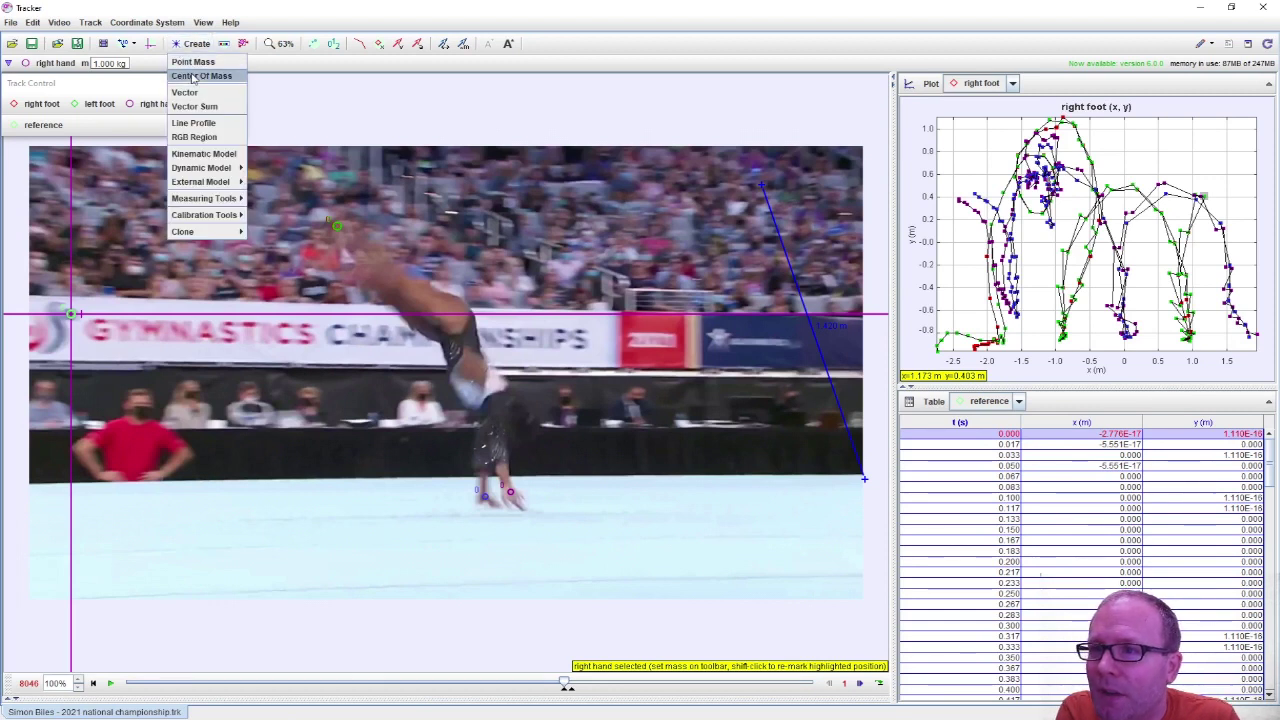
key(Escape)
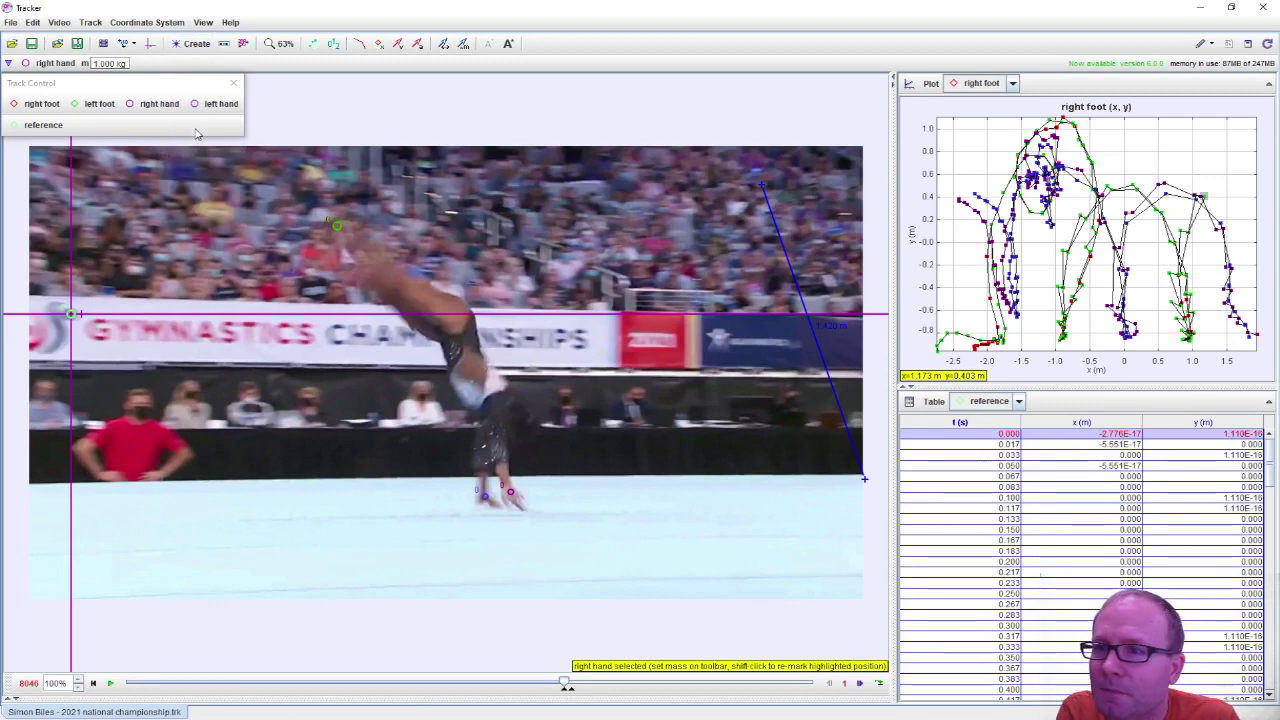
click(196, 43)
click(205, 74)
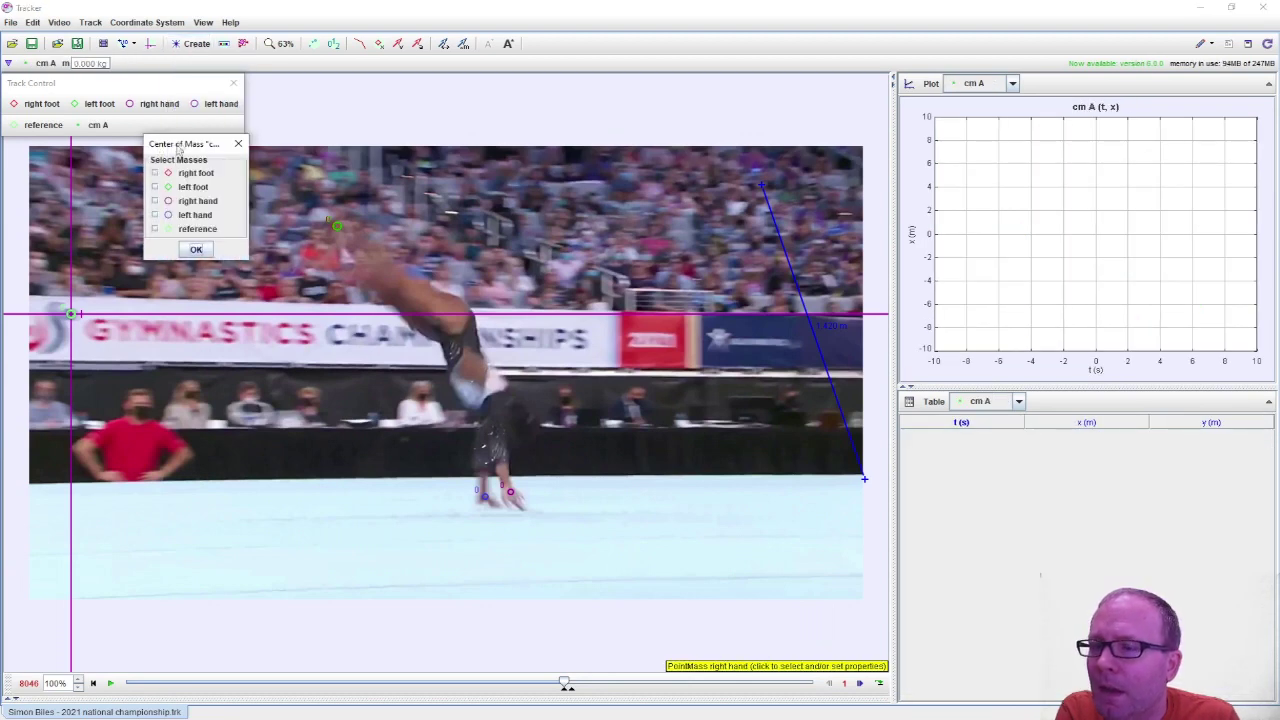
click(155, 175)
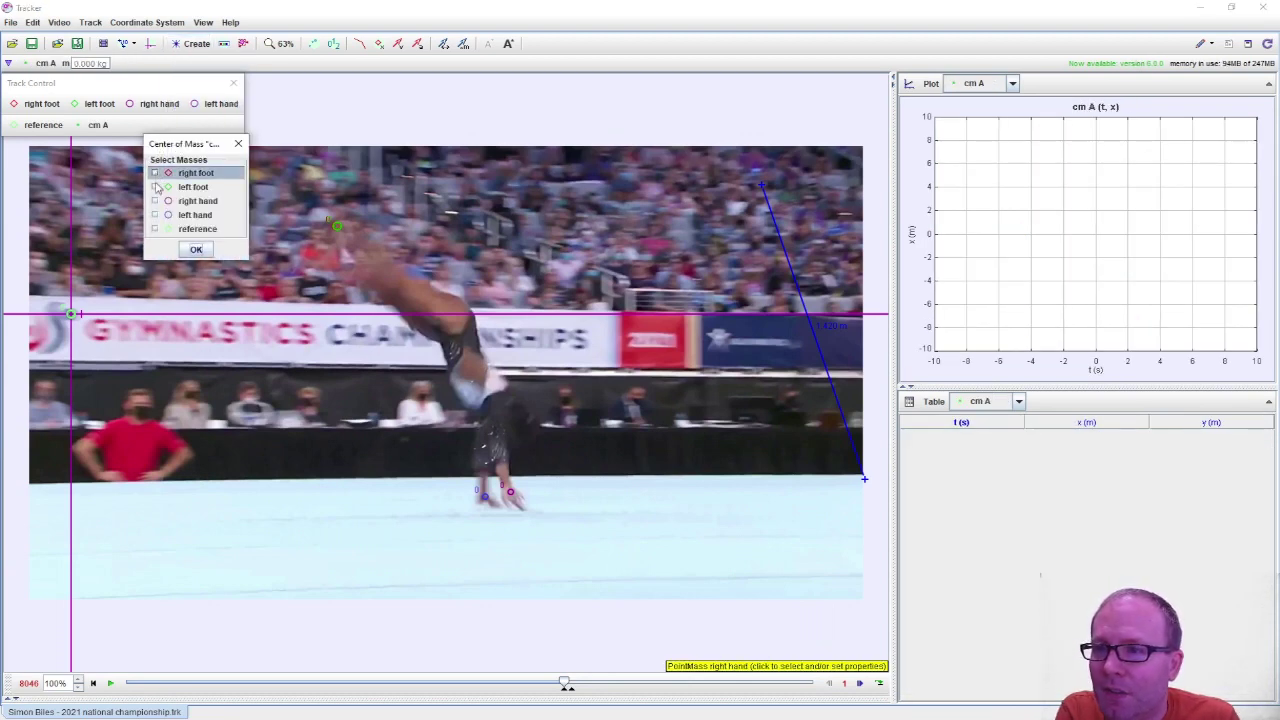
click(155, 188)
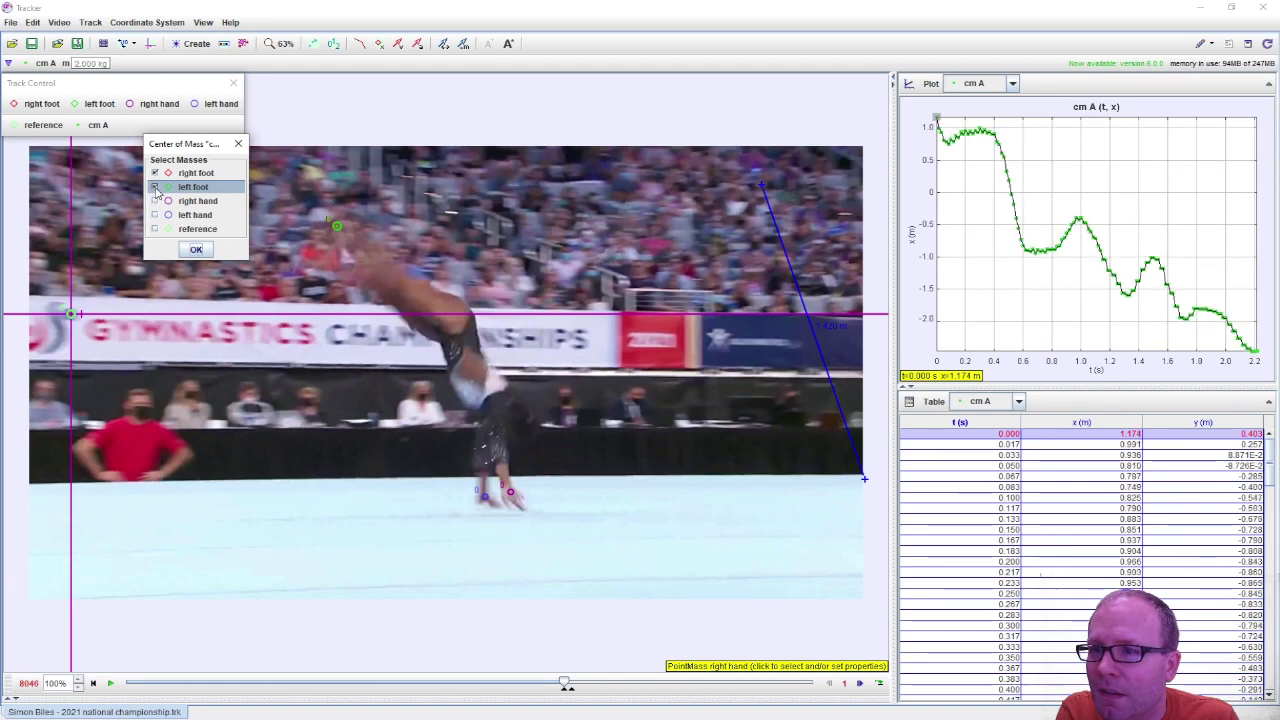
click(156, 202)
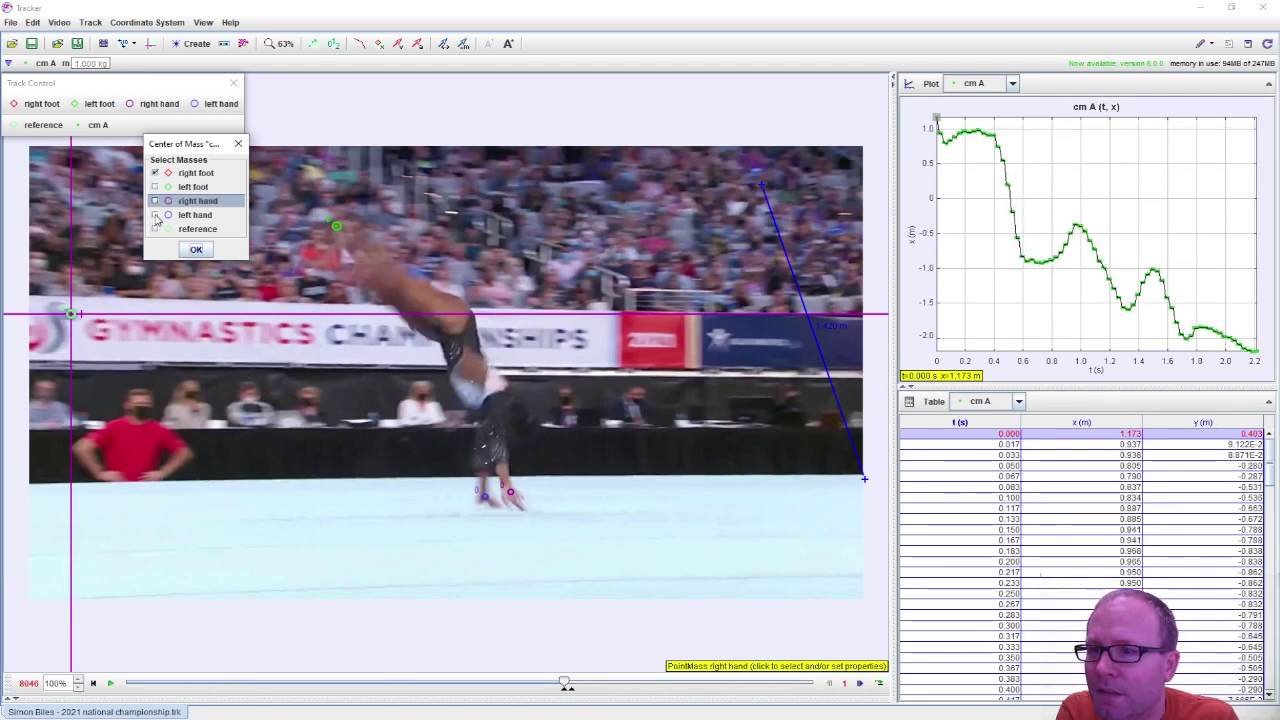
click(155, 215)
click(155, 188)
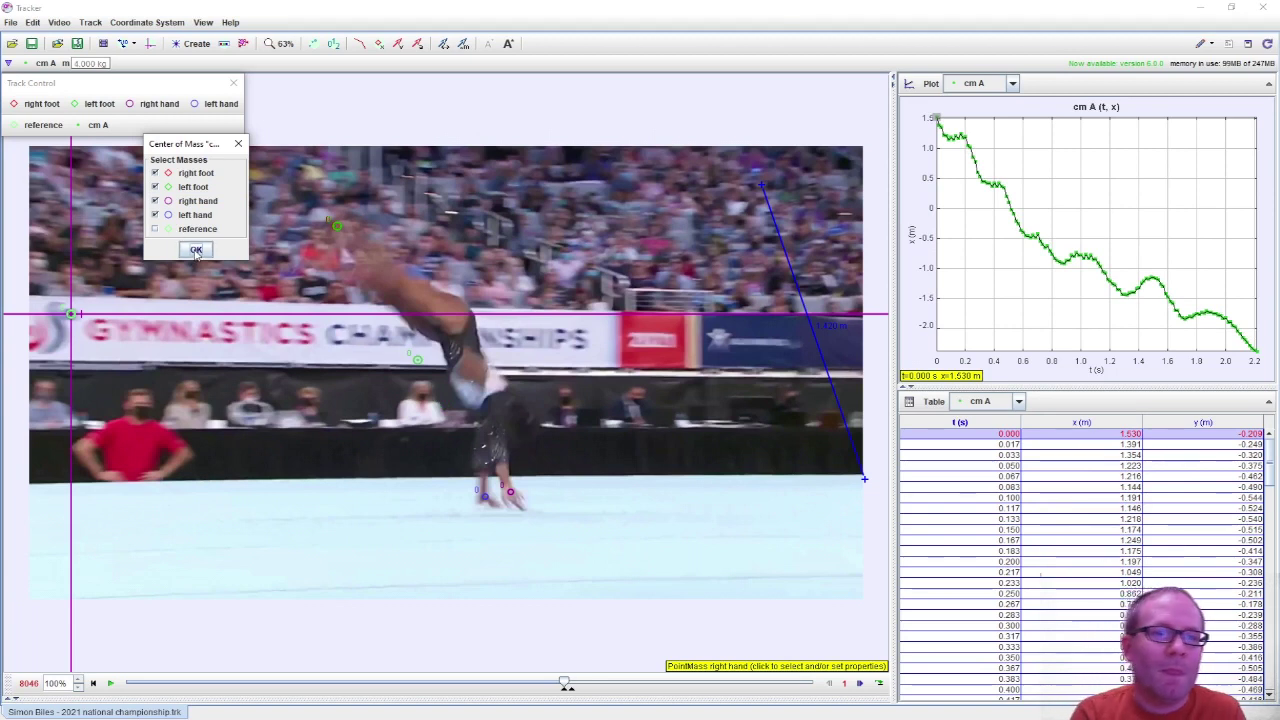
click(196, 250)
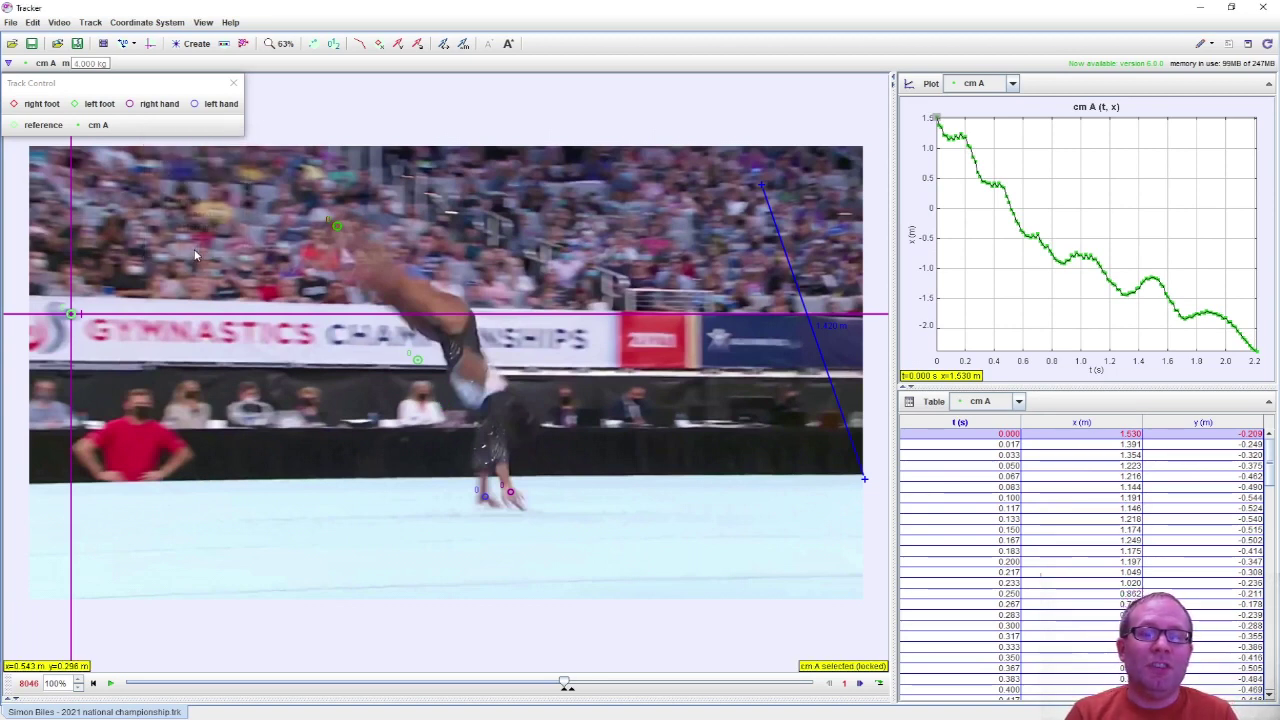
Change the cm A track's colour to aquamarine.
click(96, 125)
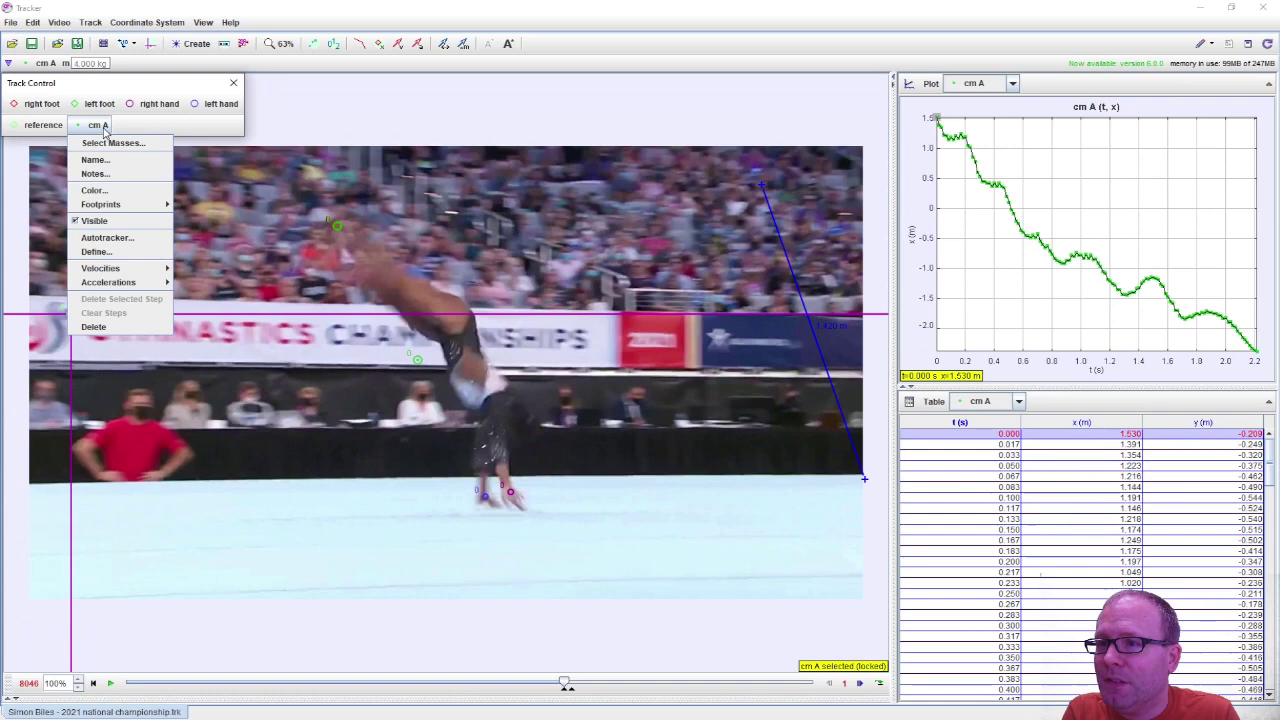
click(105, 189)
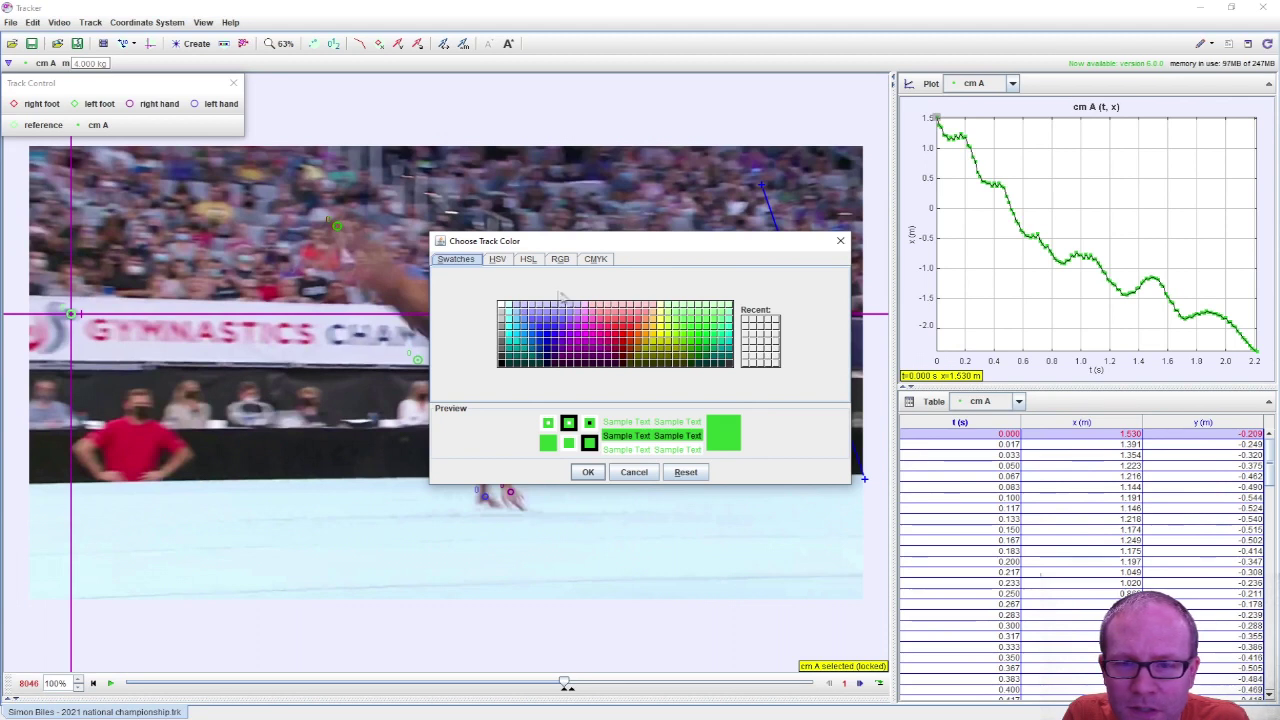
click(729, 338)
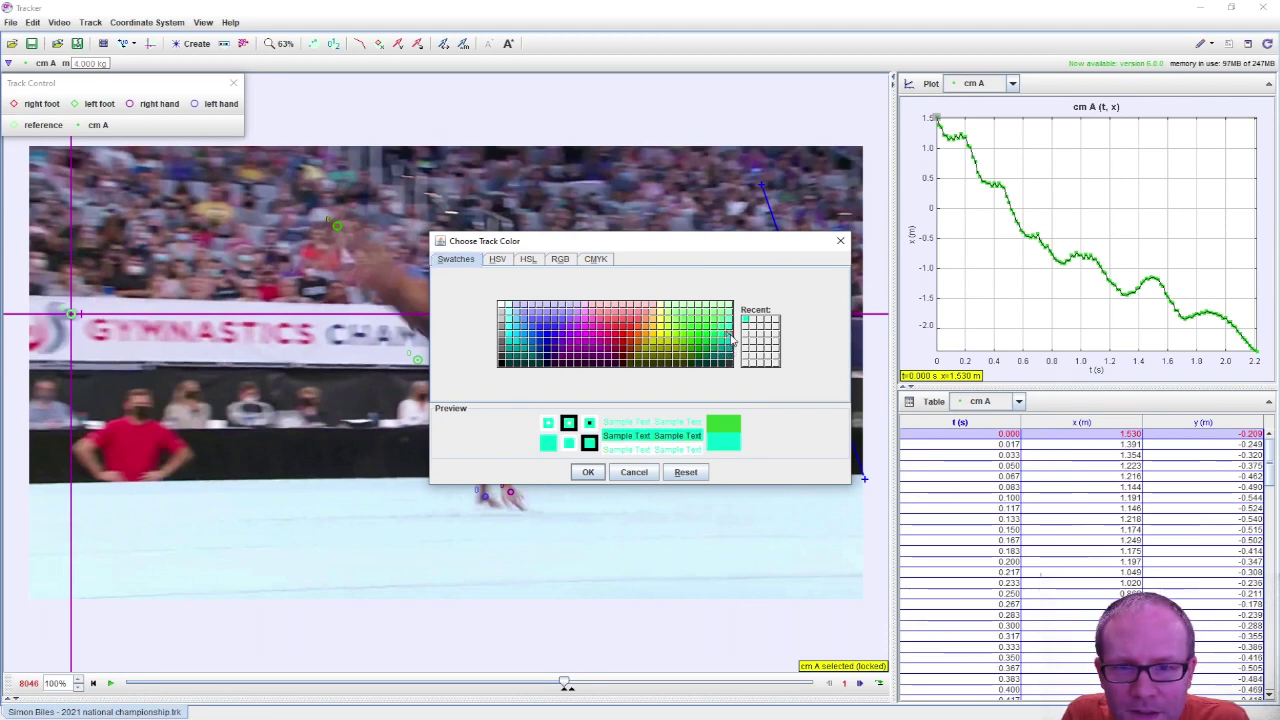
click(588, 473)
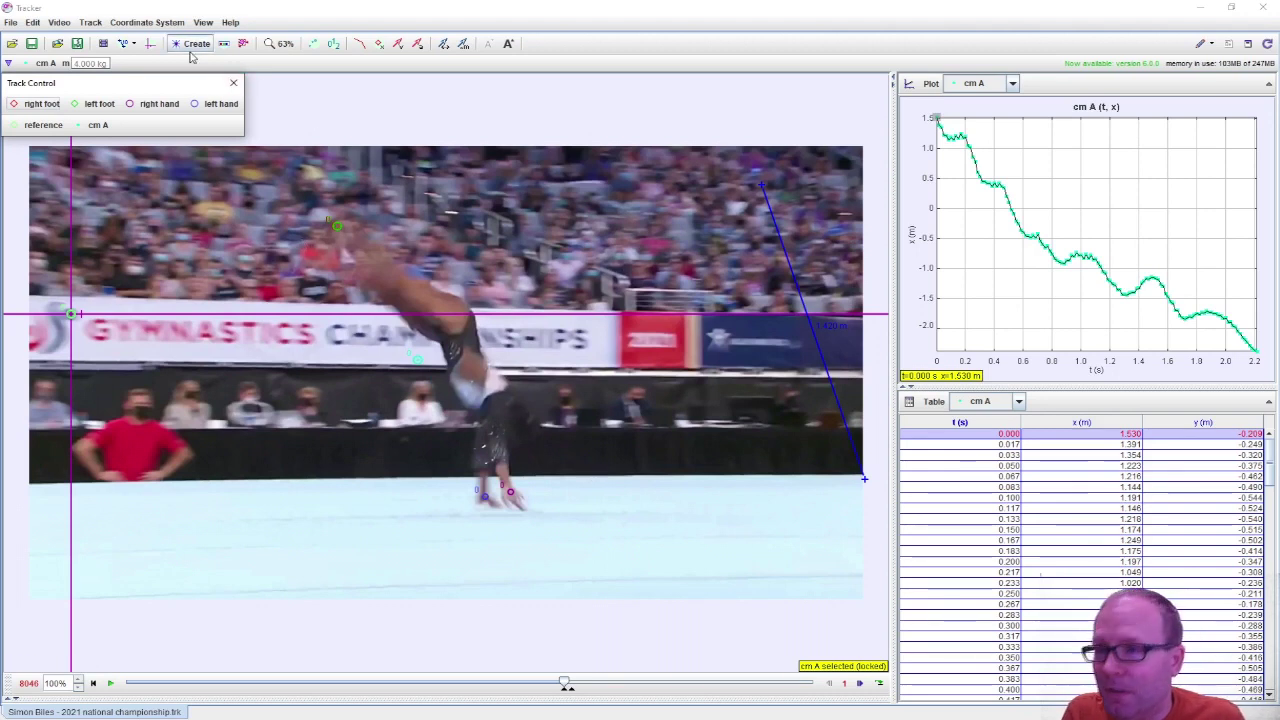
Set cm A's footprints to solid triangles.
click(95, 126)
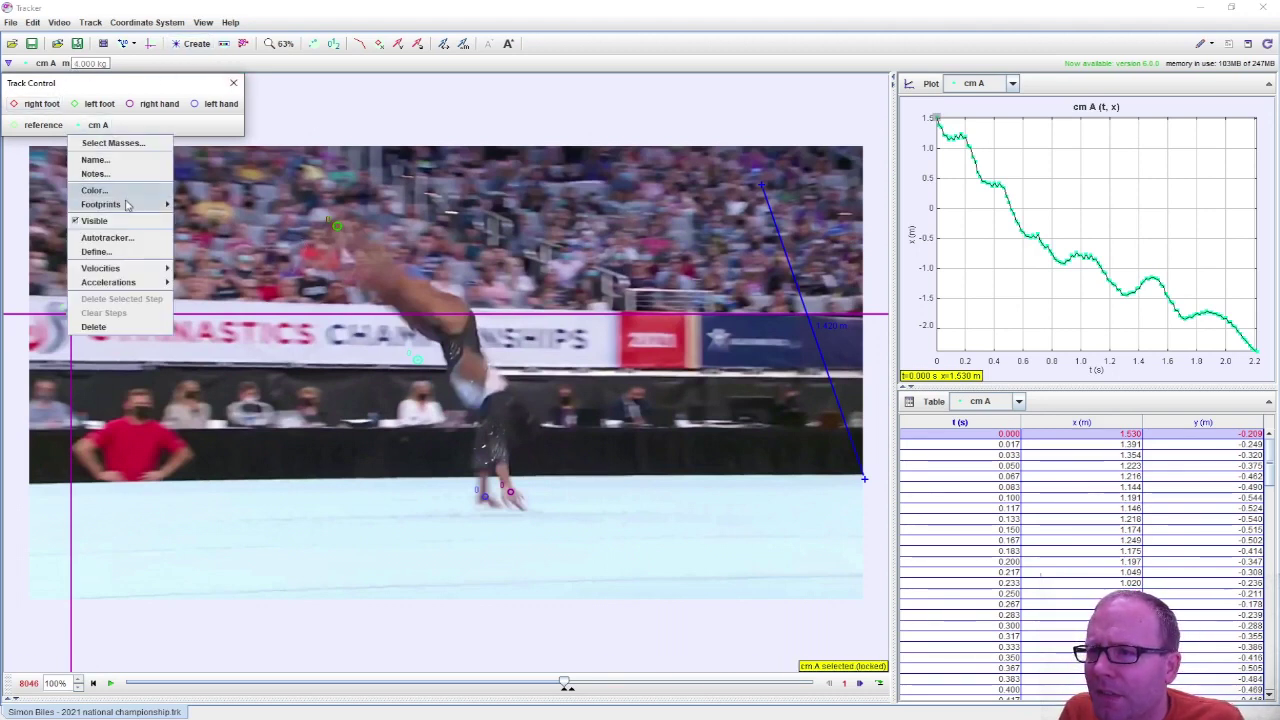
mouse_move(127, 205)
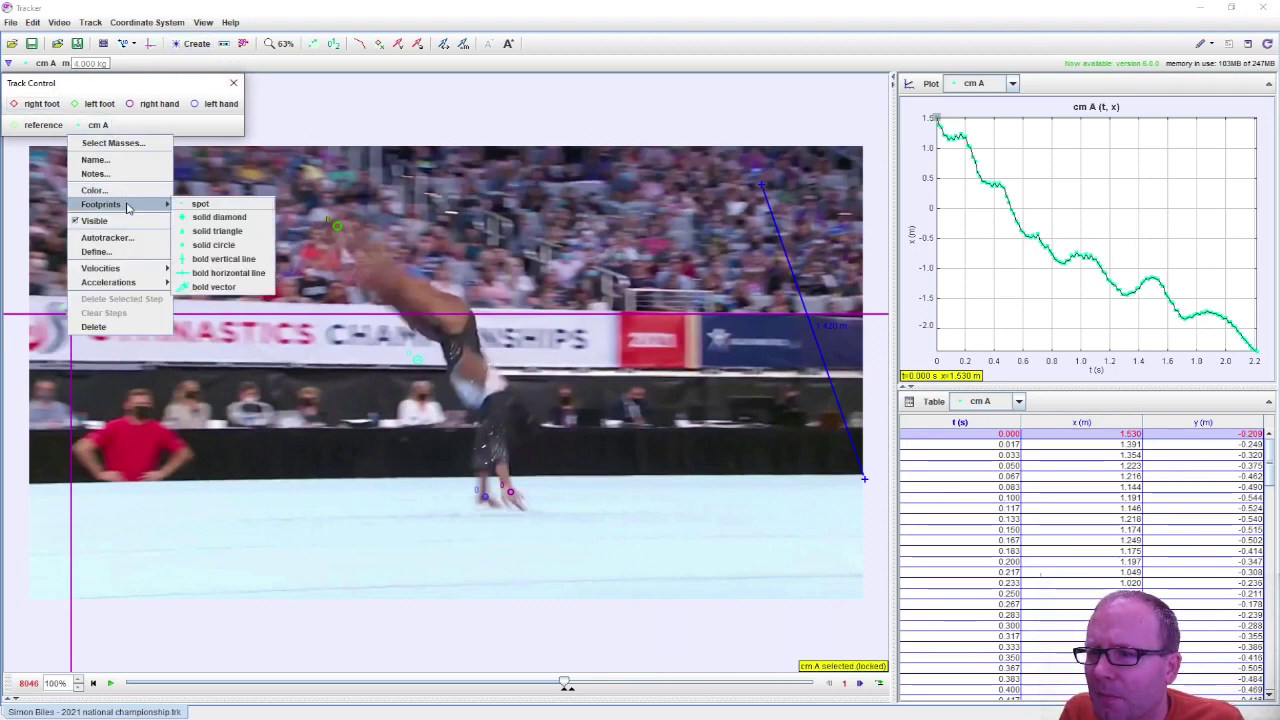
click(231, 236)
click(90, 127)
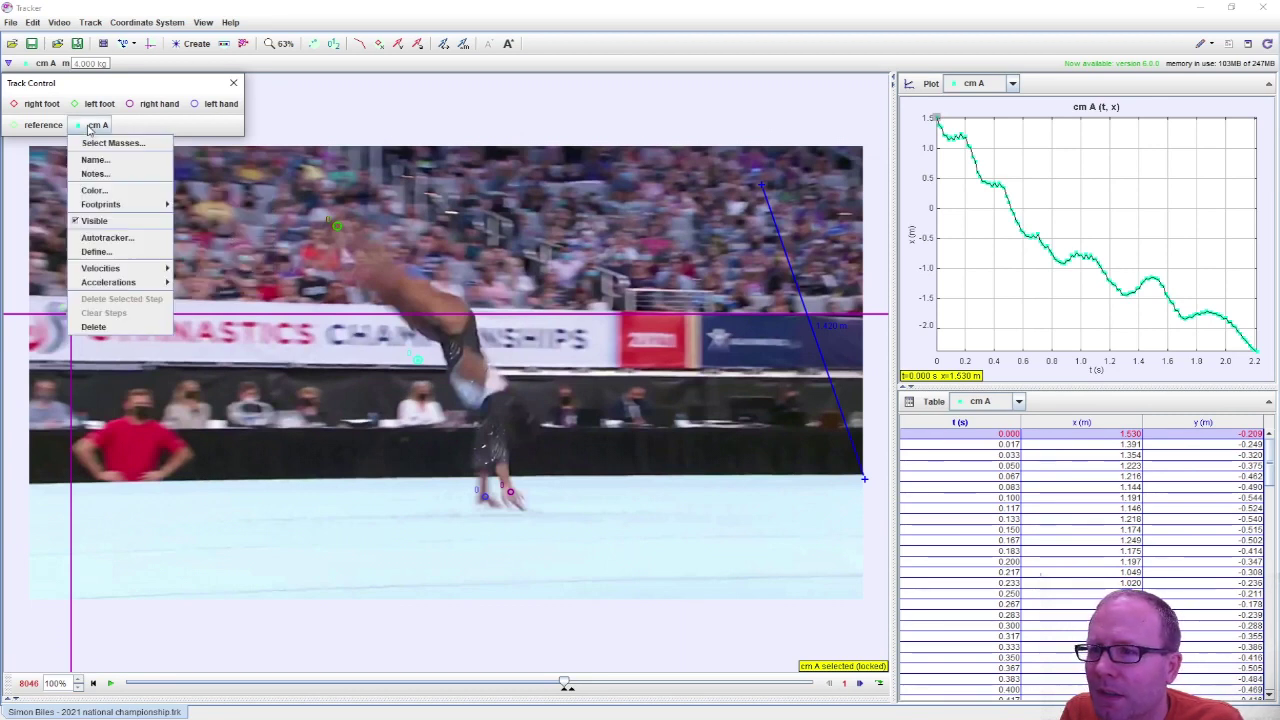
mouse_move(130, 213)
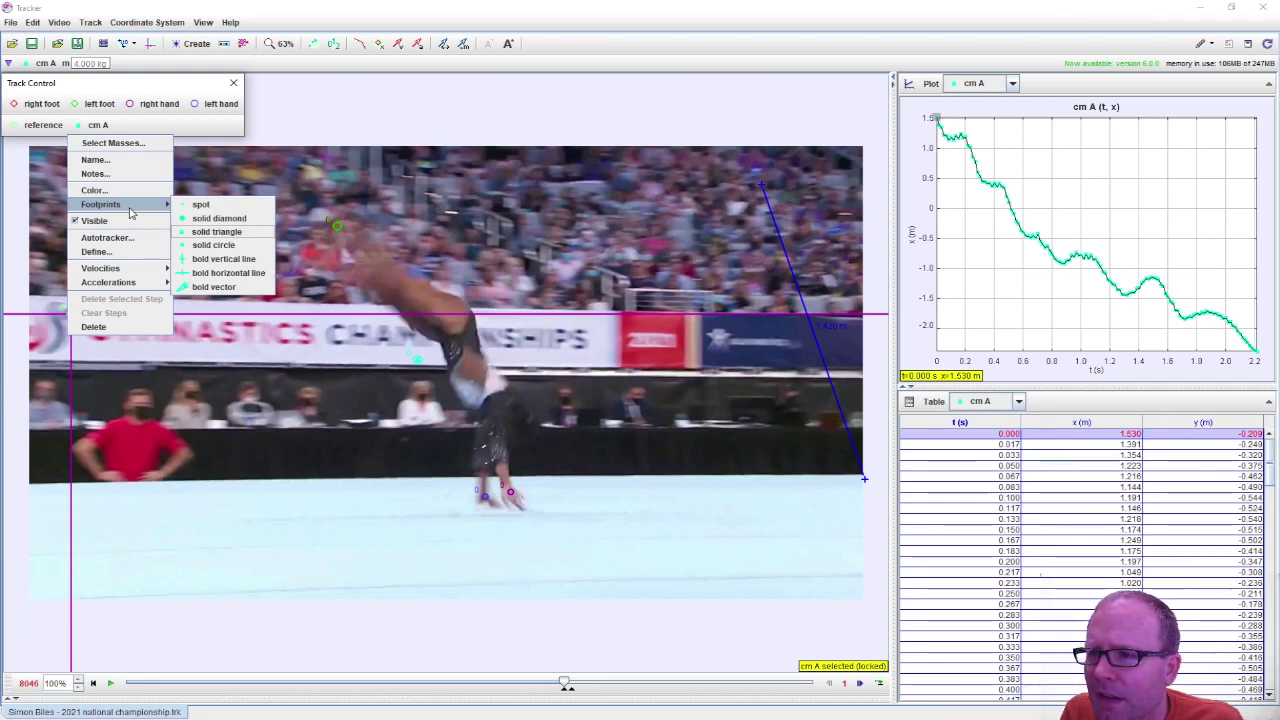
key(Escape)
key(Escape)
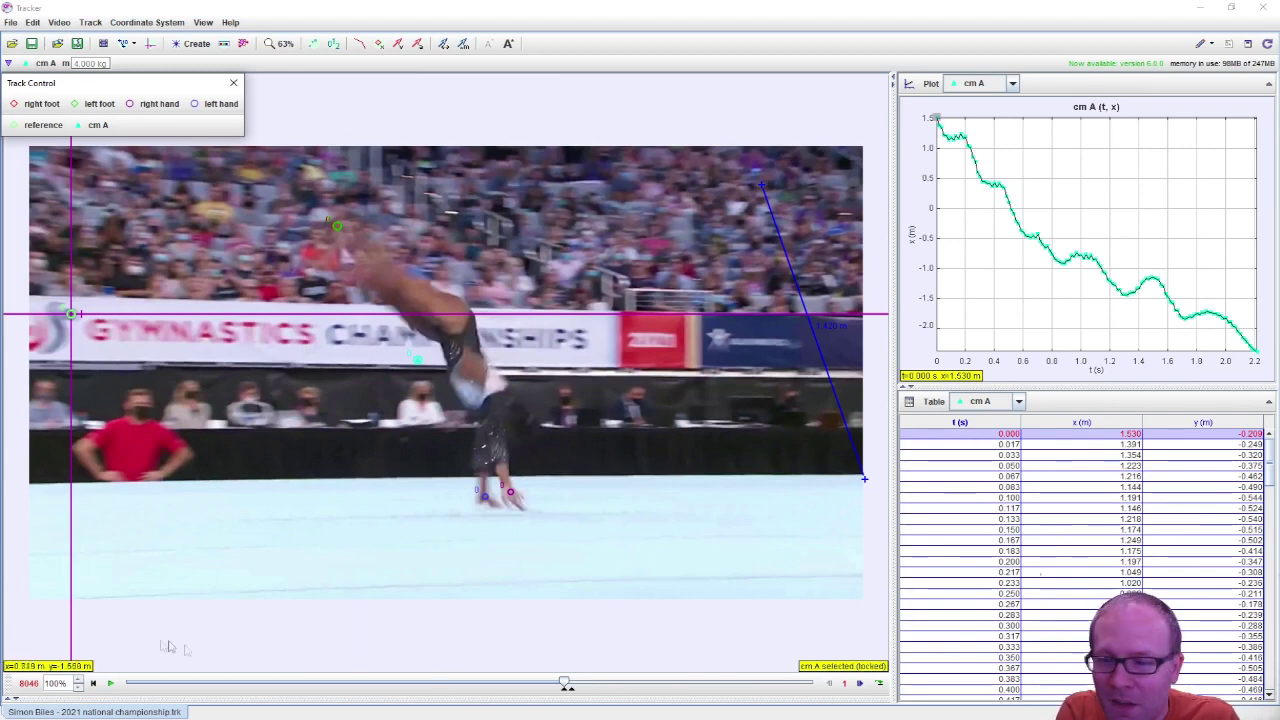
Play the routine so cm A's aquamarine path builds among the hand and foot marks.
click(111, 683)
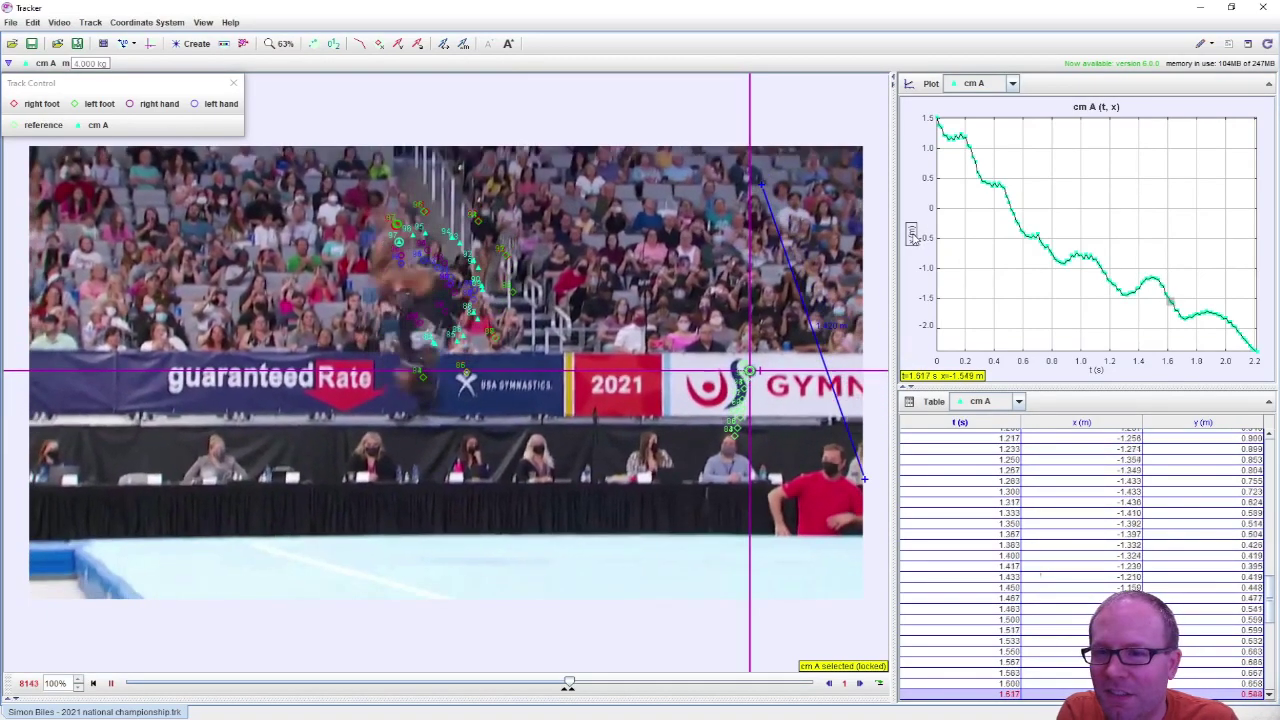
click(911, 236)
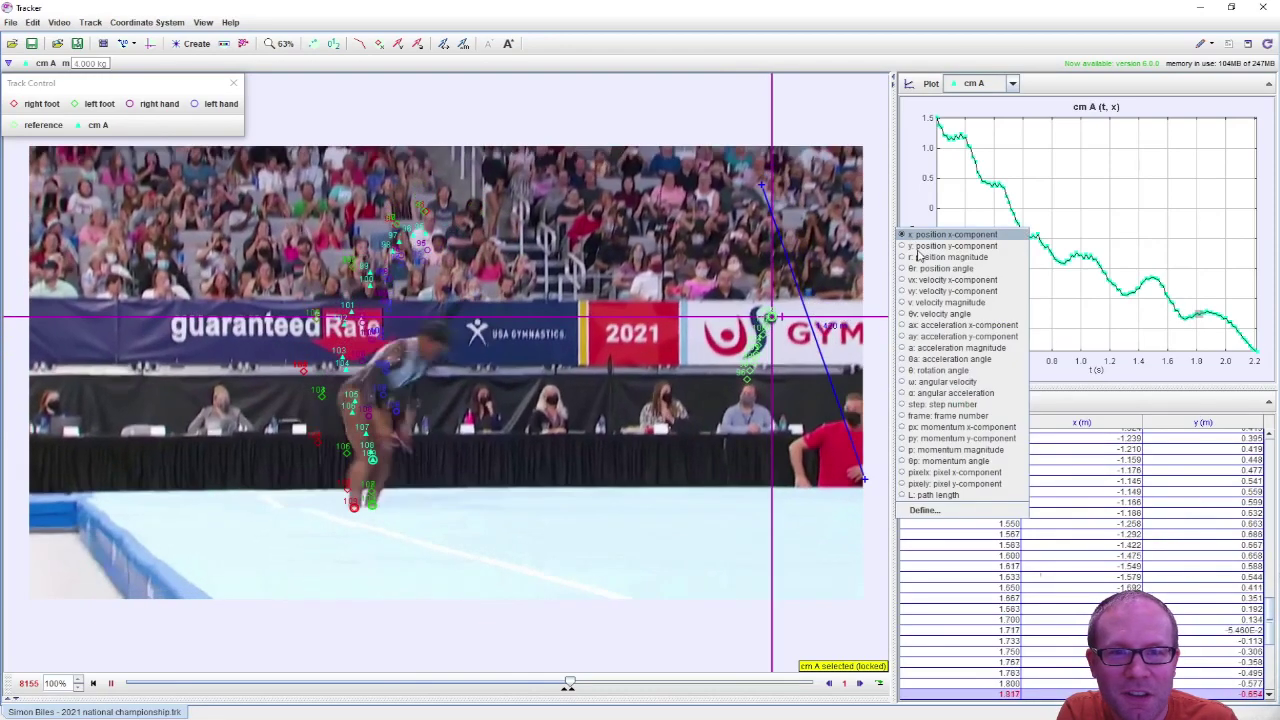
Plot cm A's y against x to trace the centre-of-mass path, then rewind to t = 2.067 s.
click(920, 256)
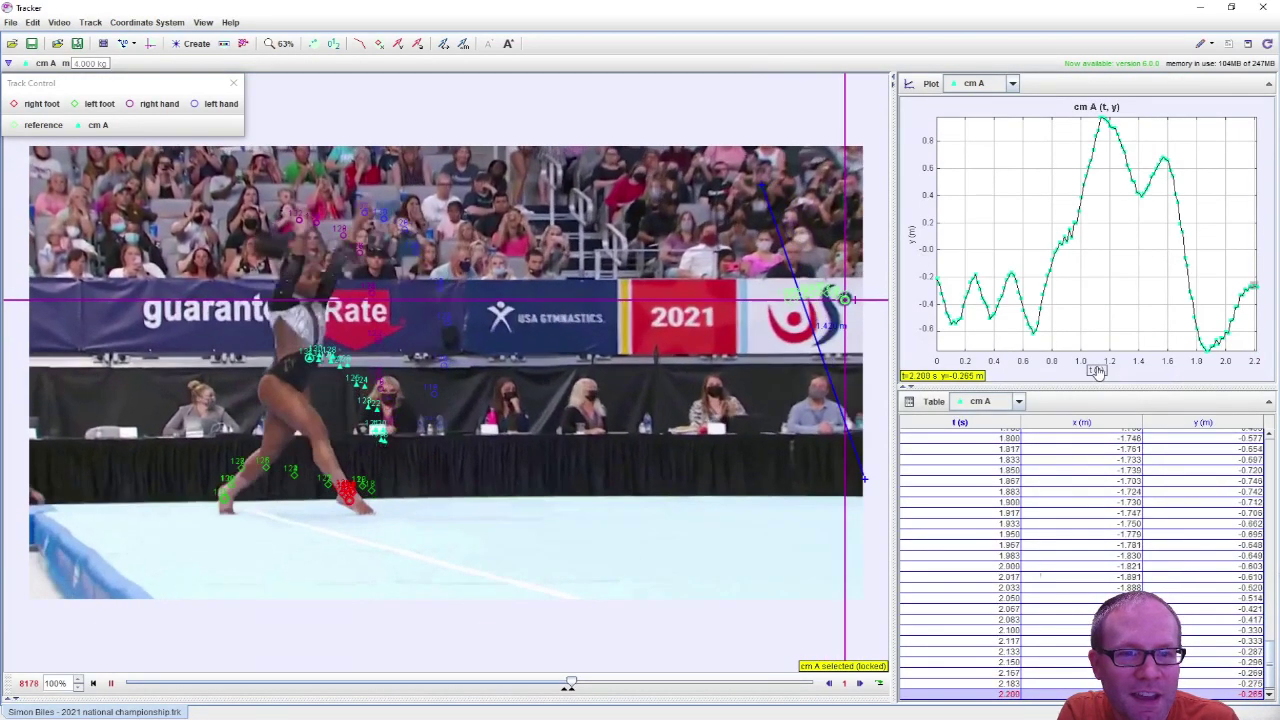
click(1097, 371)
click(1108, 388)
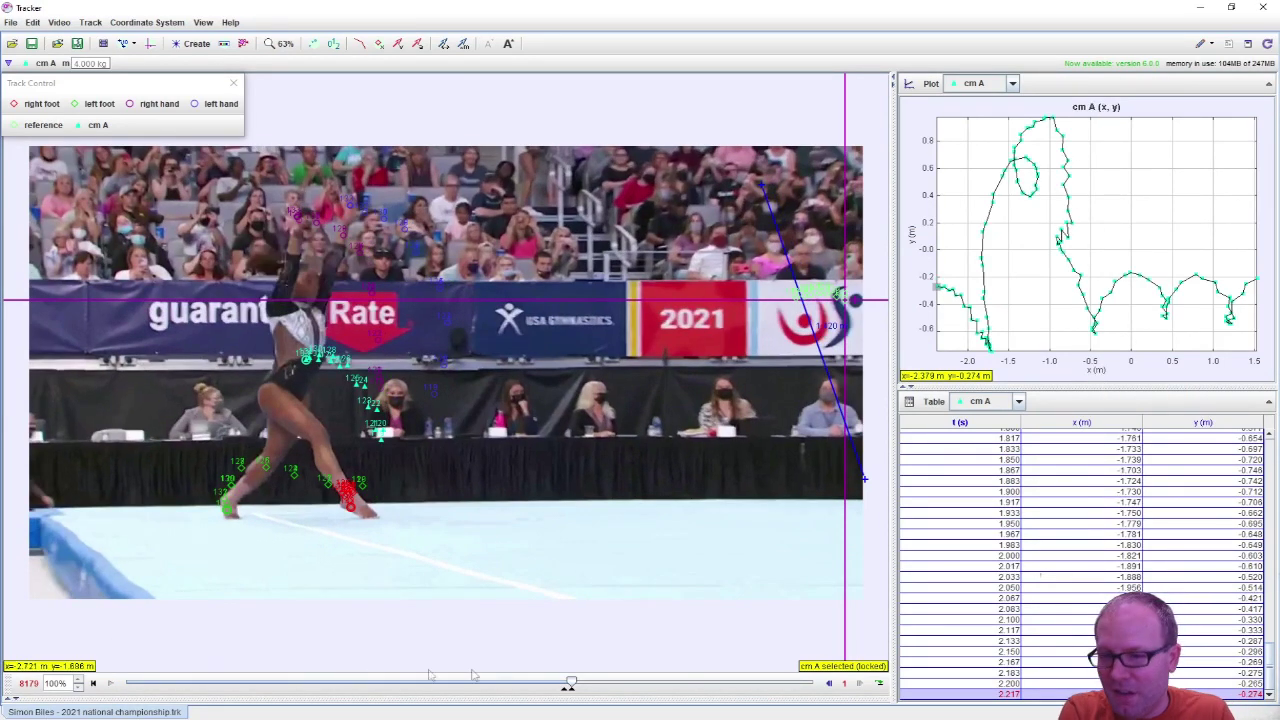
drag(561, 687, 559, 688)
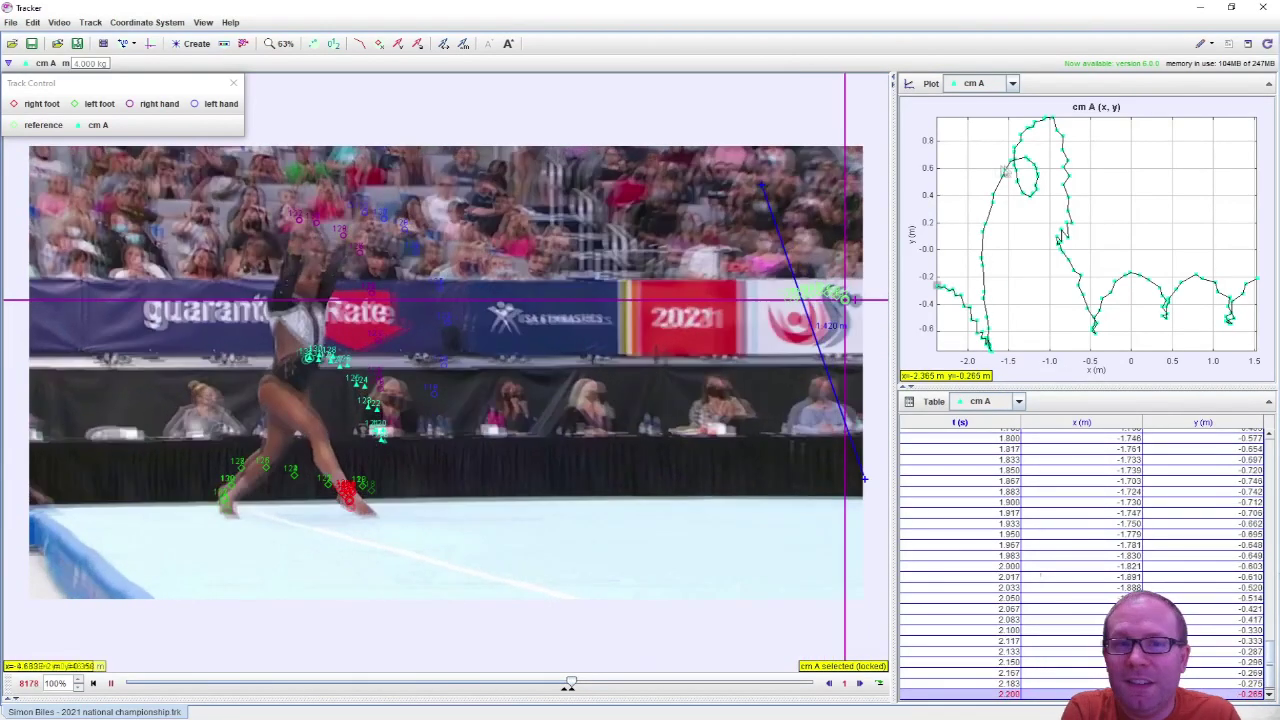
Change the cm A plot to speed v on the vertical axis against time t.
right_click(1105, 193)
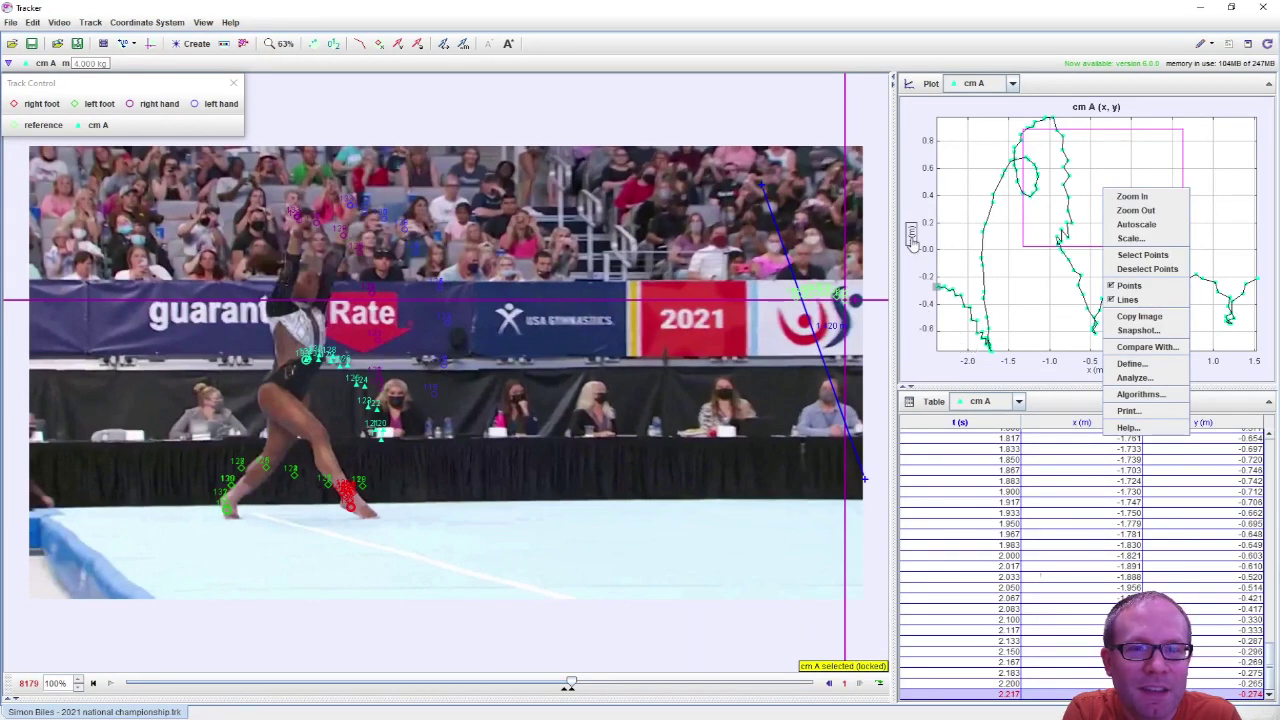
click(912, 238)
click(913, 236)
click(913, 240)
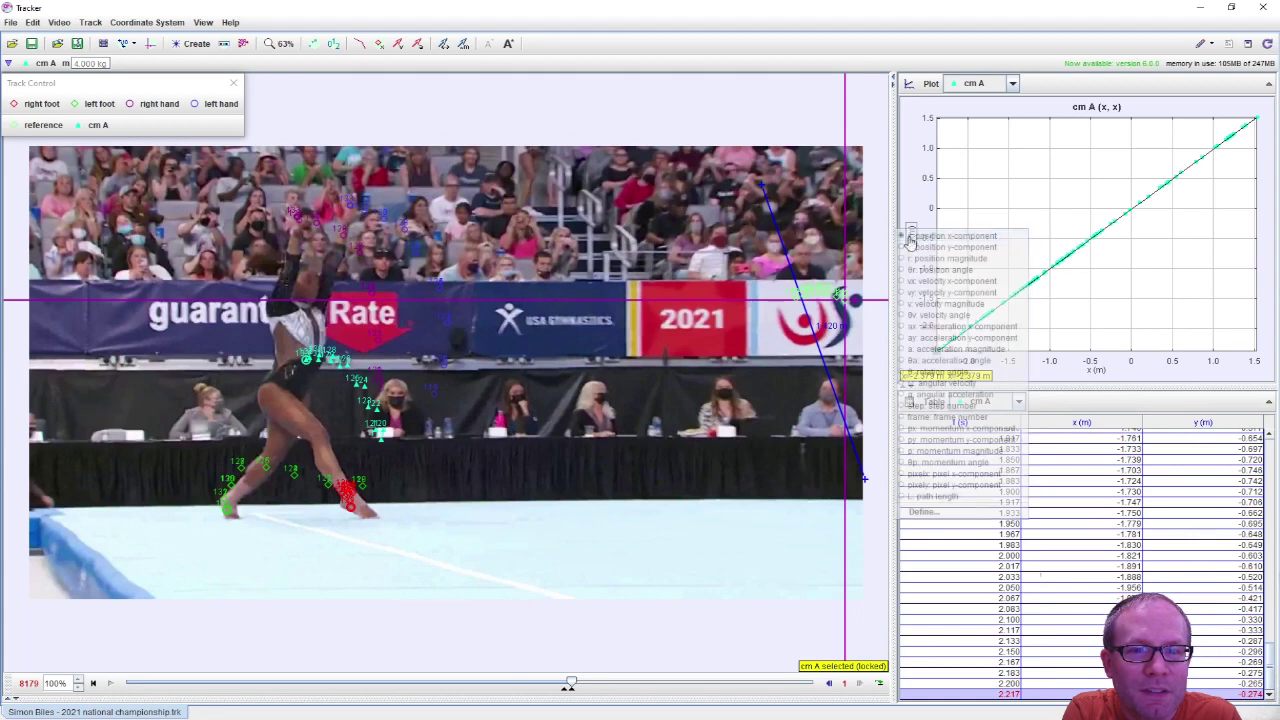
click(933, 304)
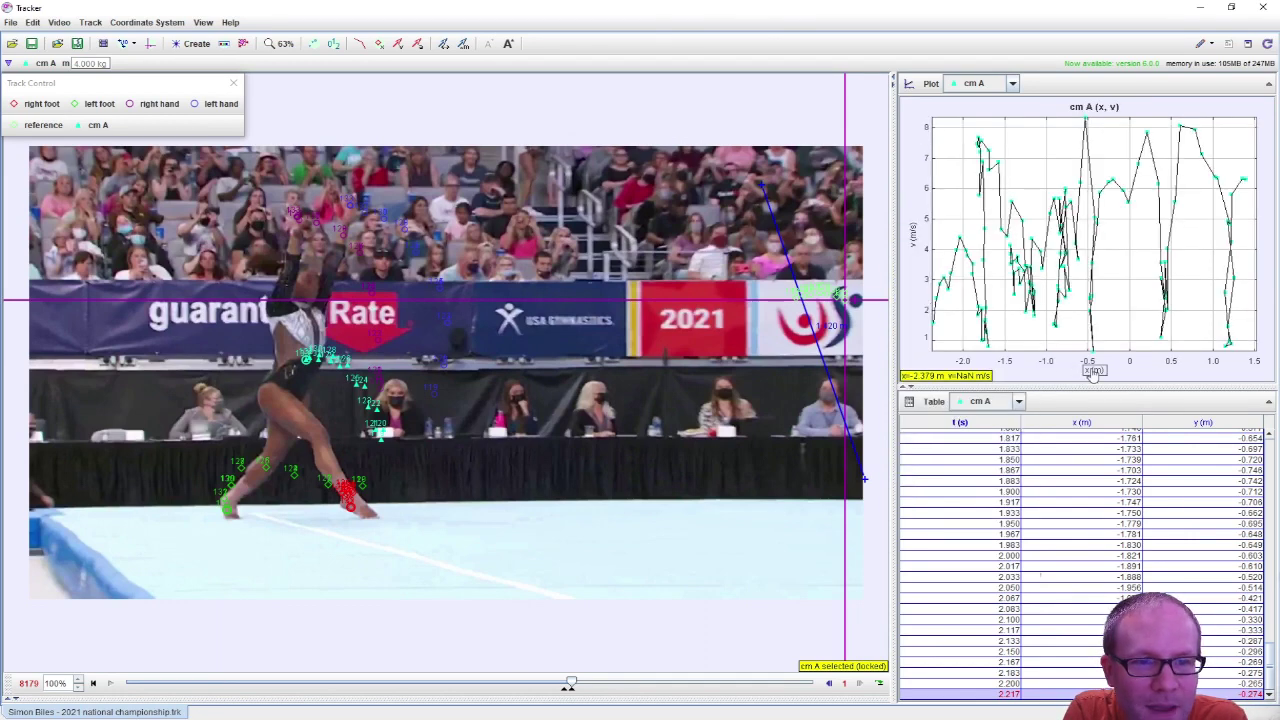
click(1093, 370)
click(1108, 372)
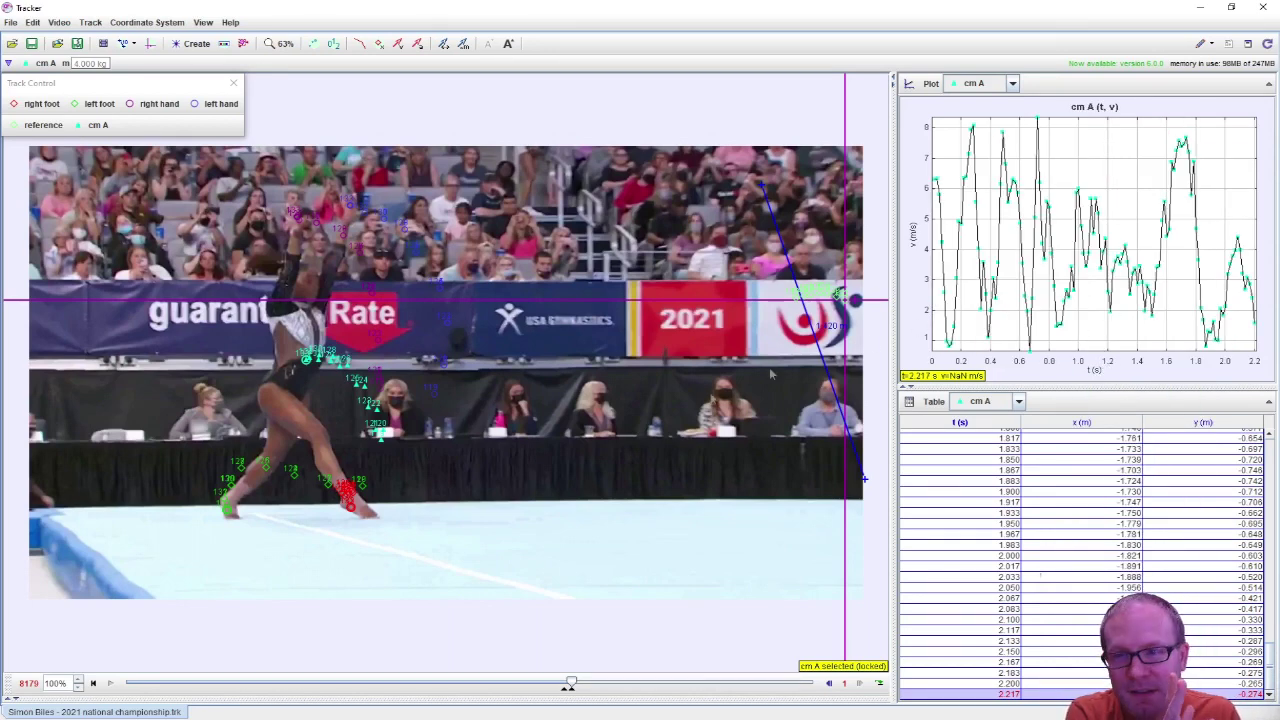
Move the video back to the routine's start and step forward one frame.
drag(569, 688, 563, 686)
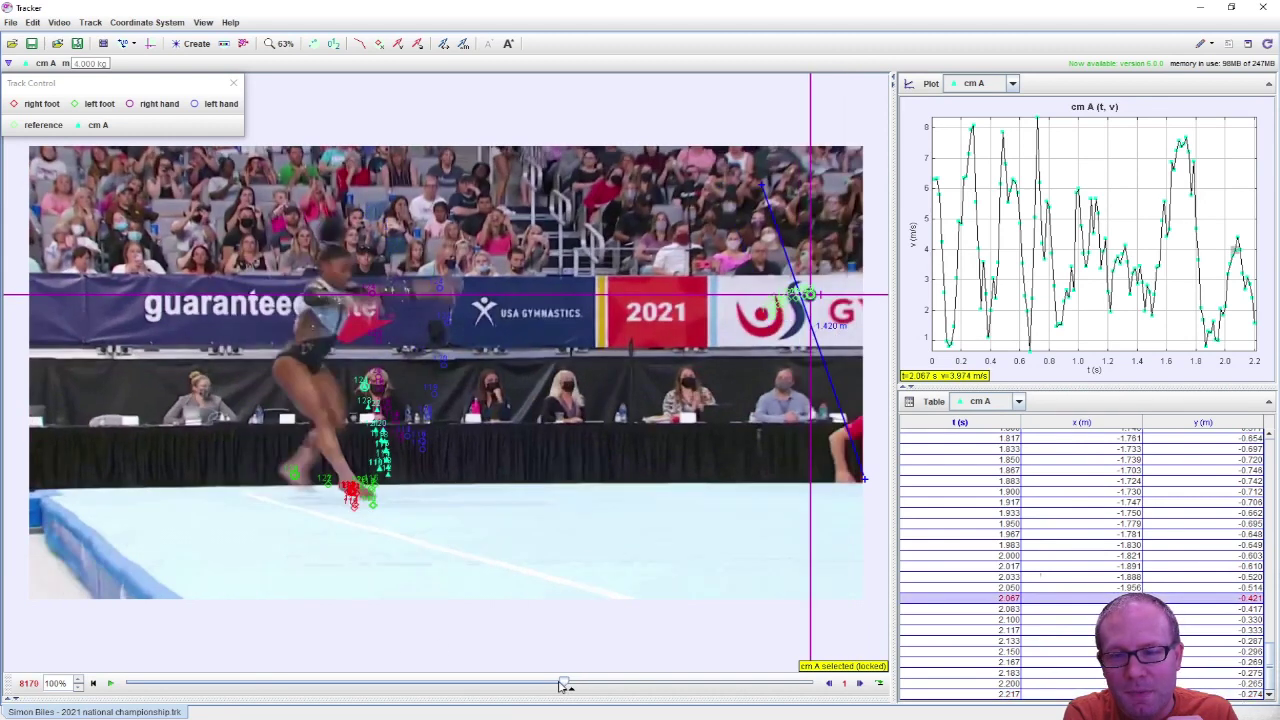
click(567, 688)
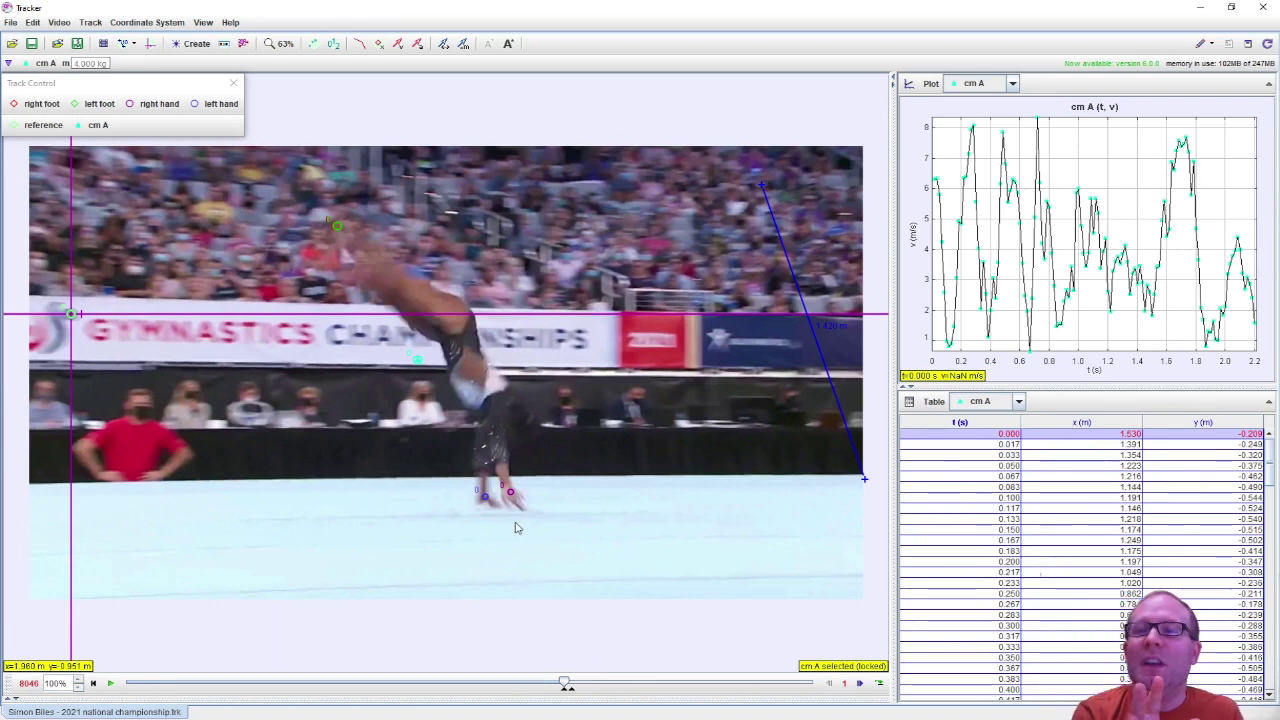
click(860, 684)
Step the video forward frame by frame, then advance to frame 8095 at t = 0.817 s.
click(860, 684)
click(860, 684)
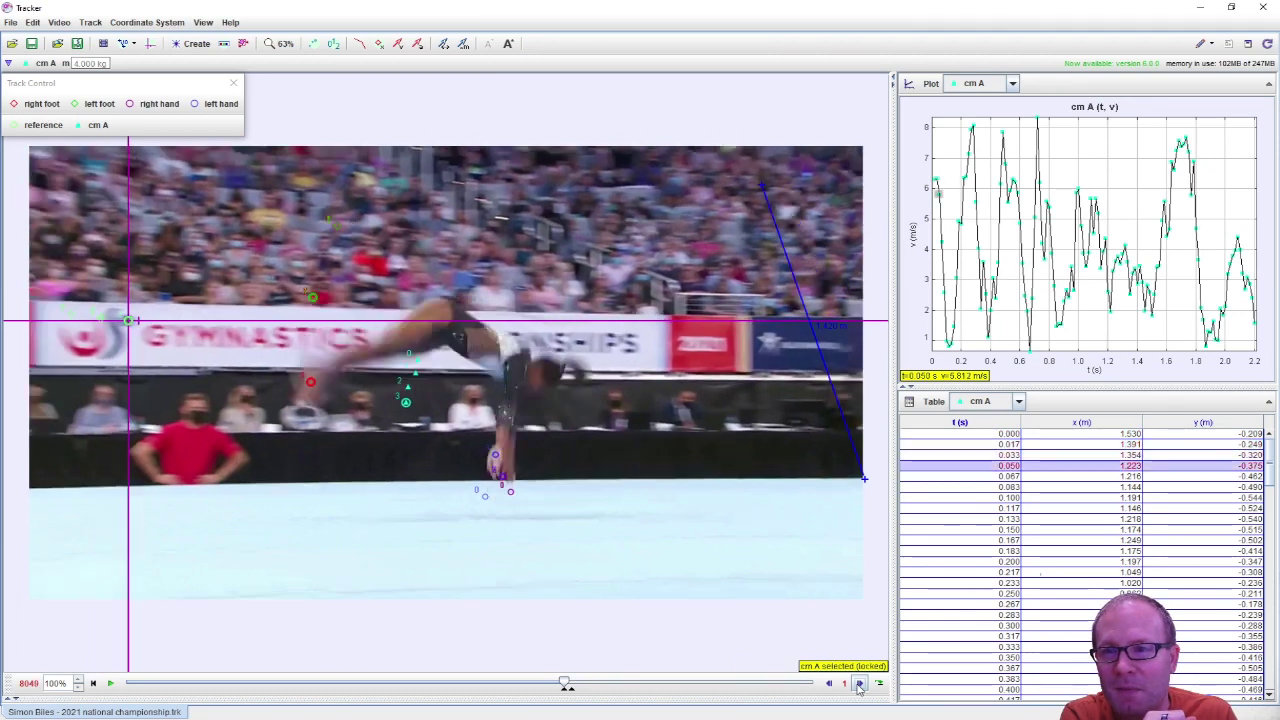
click(860, 684)
click(860, 684)
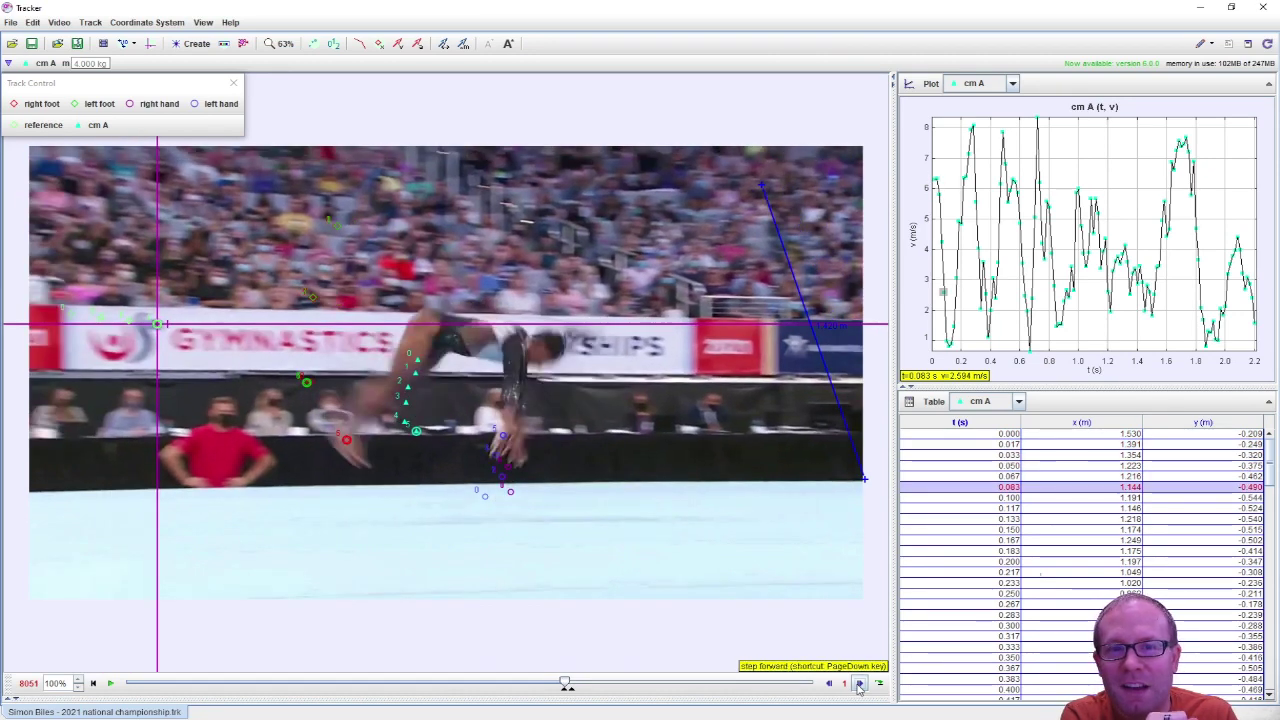
click(860, 684)
click(860, 684)
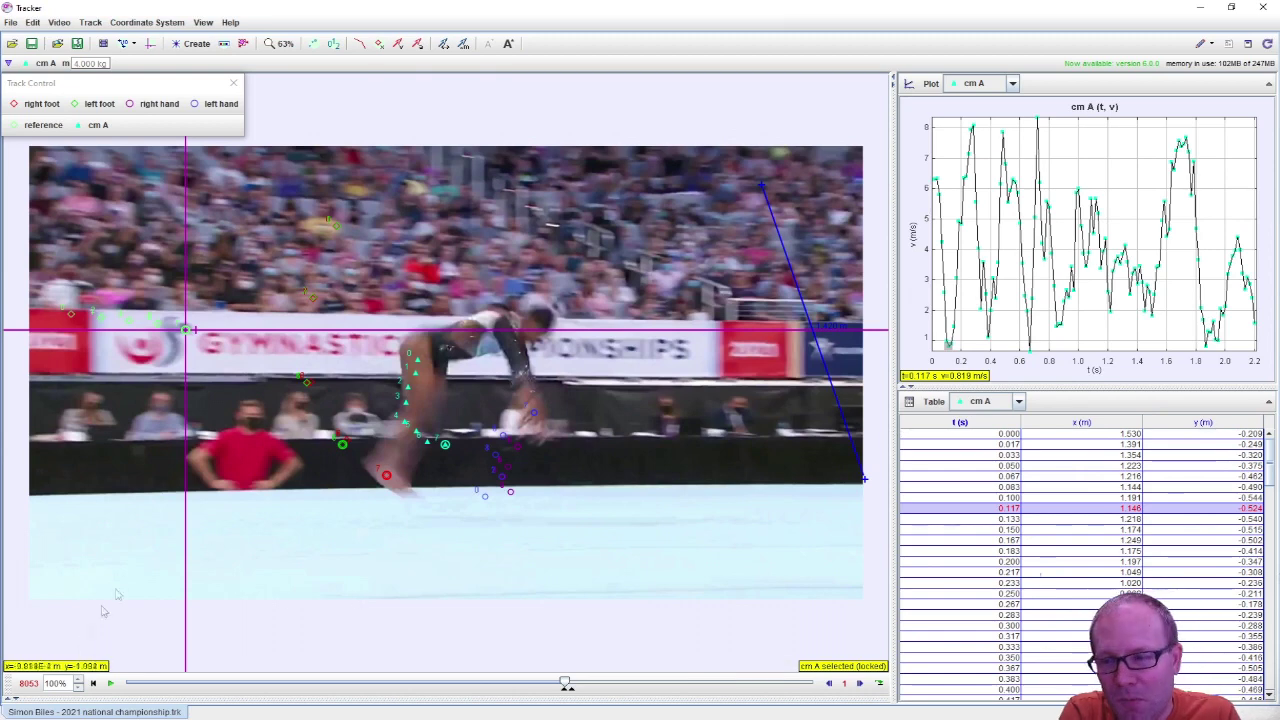
click(111, 683)
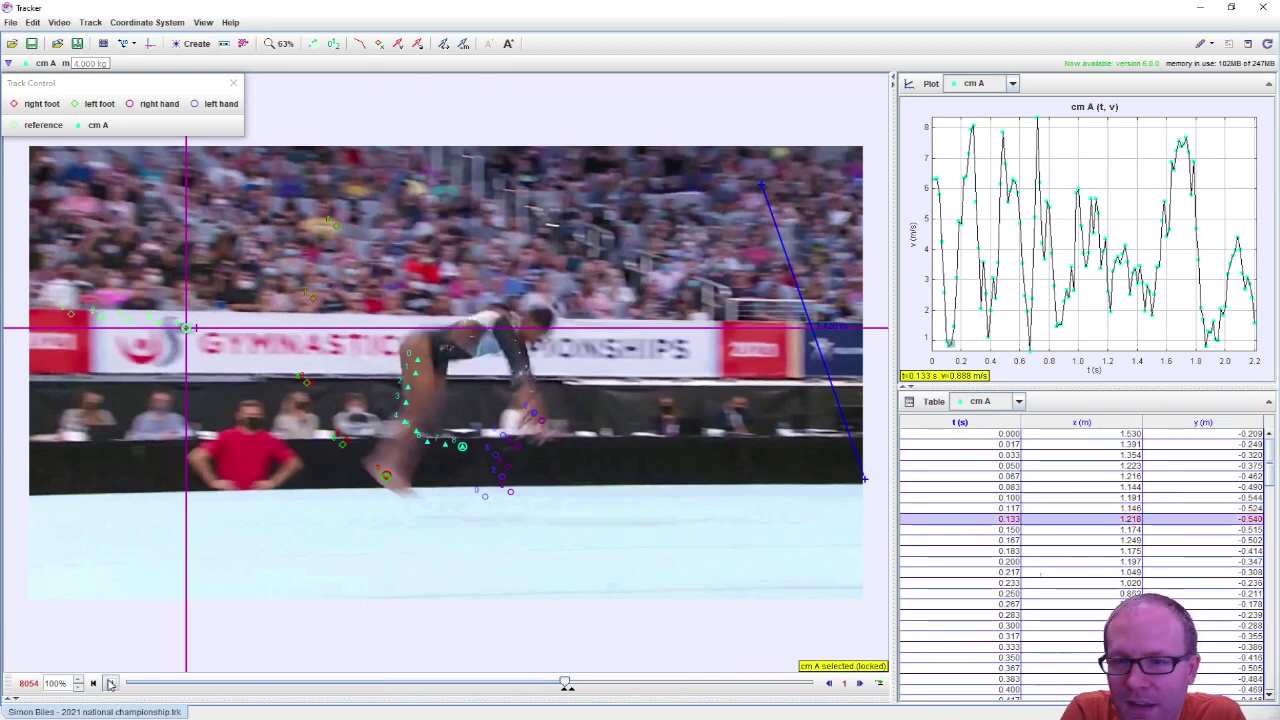
drag(111, 683, 111, 683)
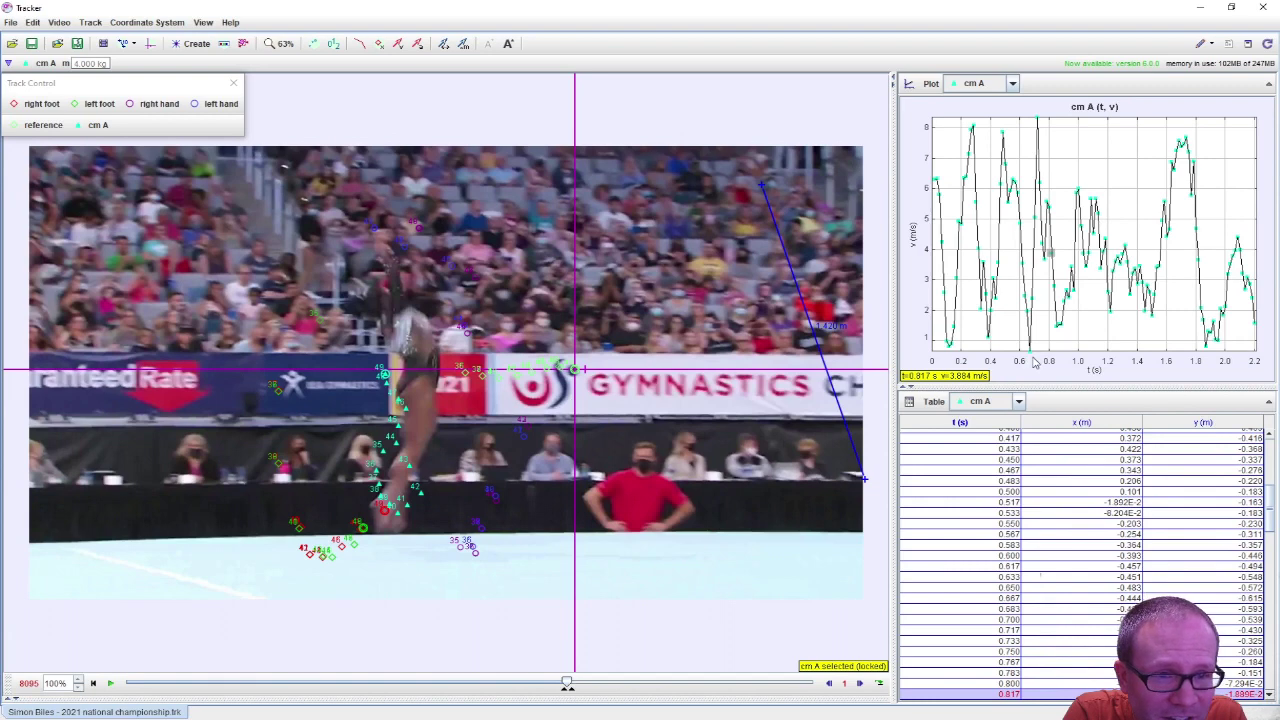
Adjust the minimum of the speed plot's time axis.
click(929, 362)
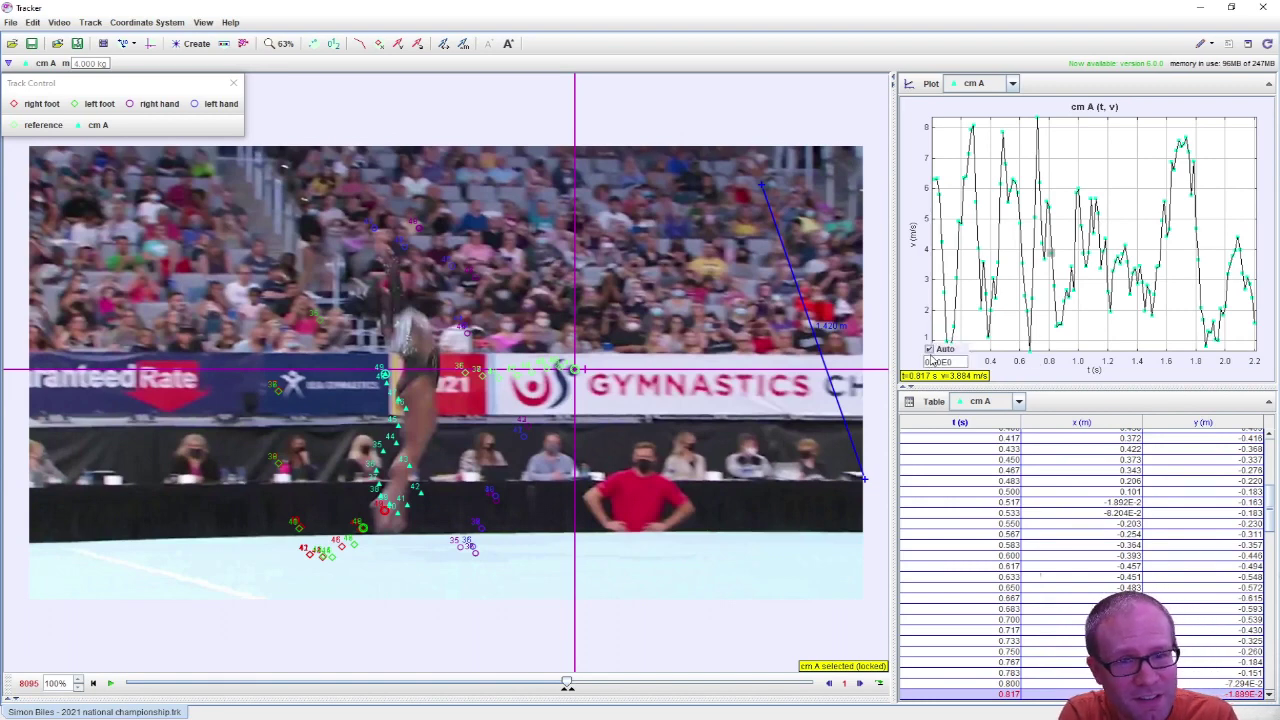
mouse_move(916, 354)
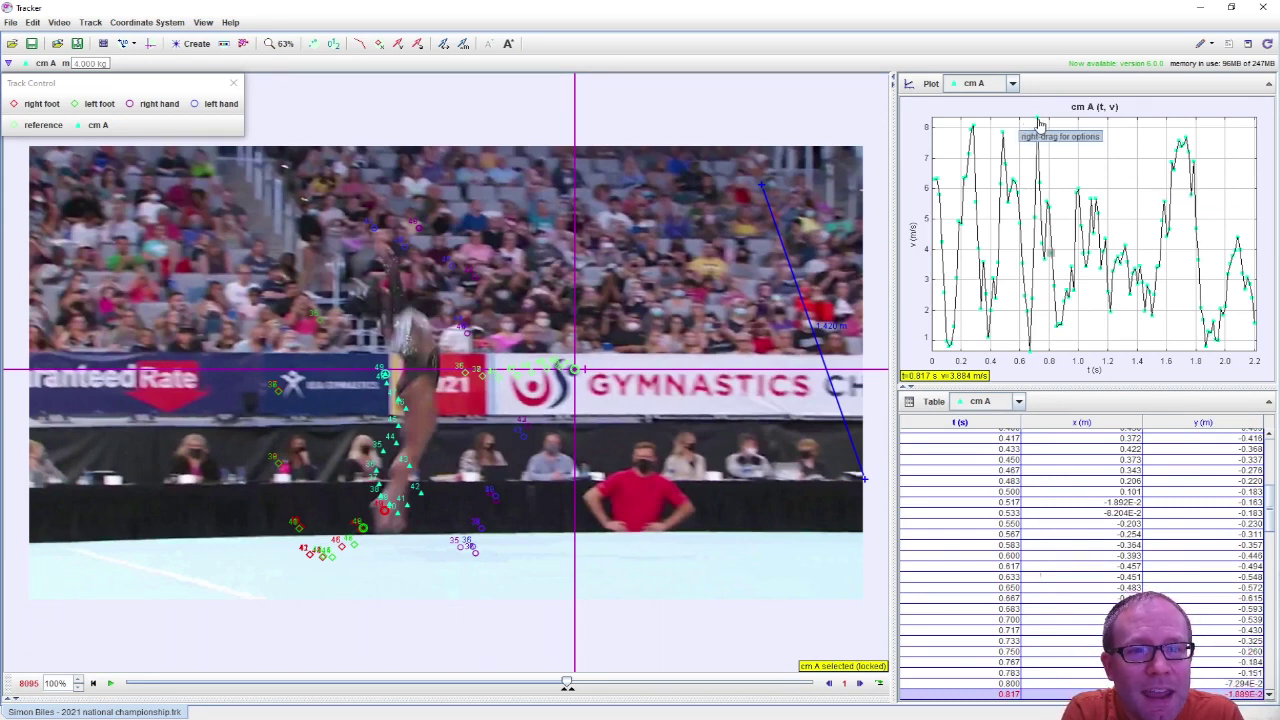
mouse_move(925, 118)
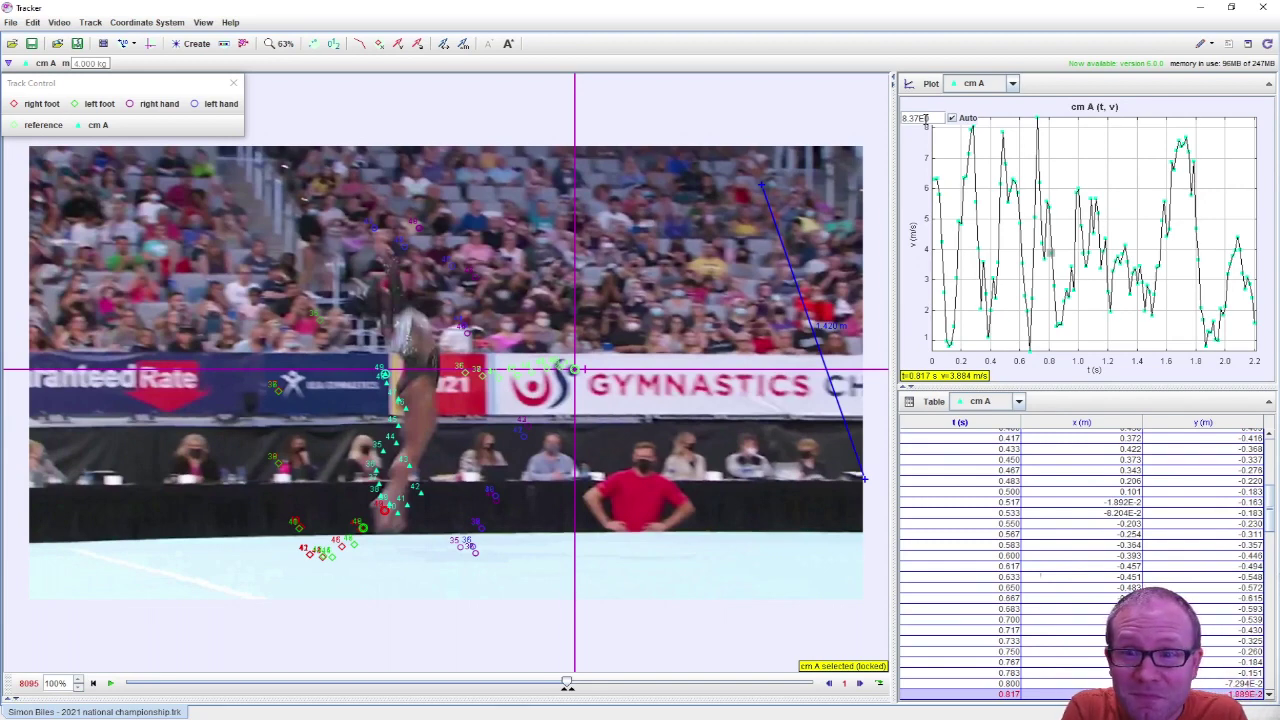
Play the routine to mid-flip, then jump to the 8.366 m/s speed peak at t = 0.717 s.
click(110, 683)
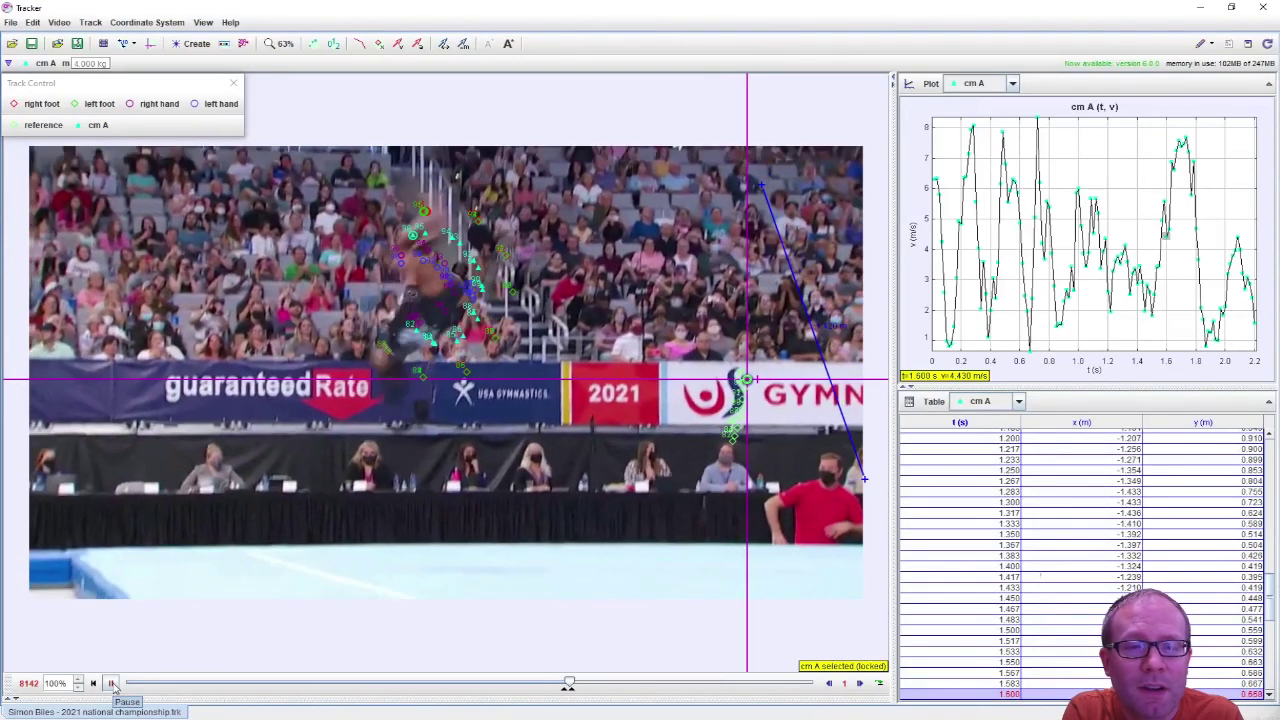
click(112, 683)
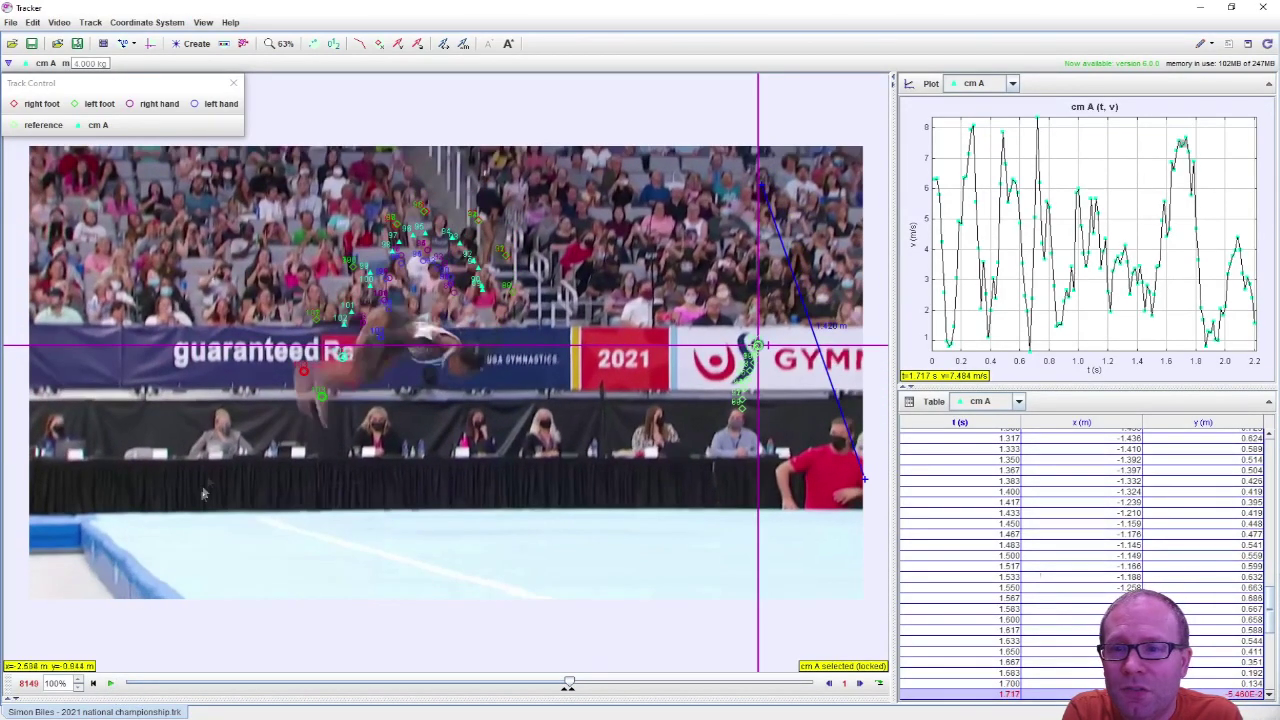
click(1038, 121)
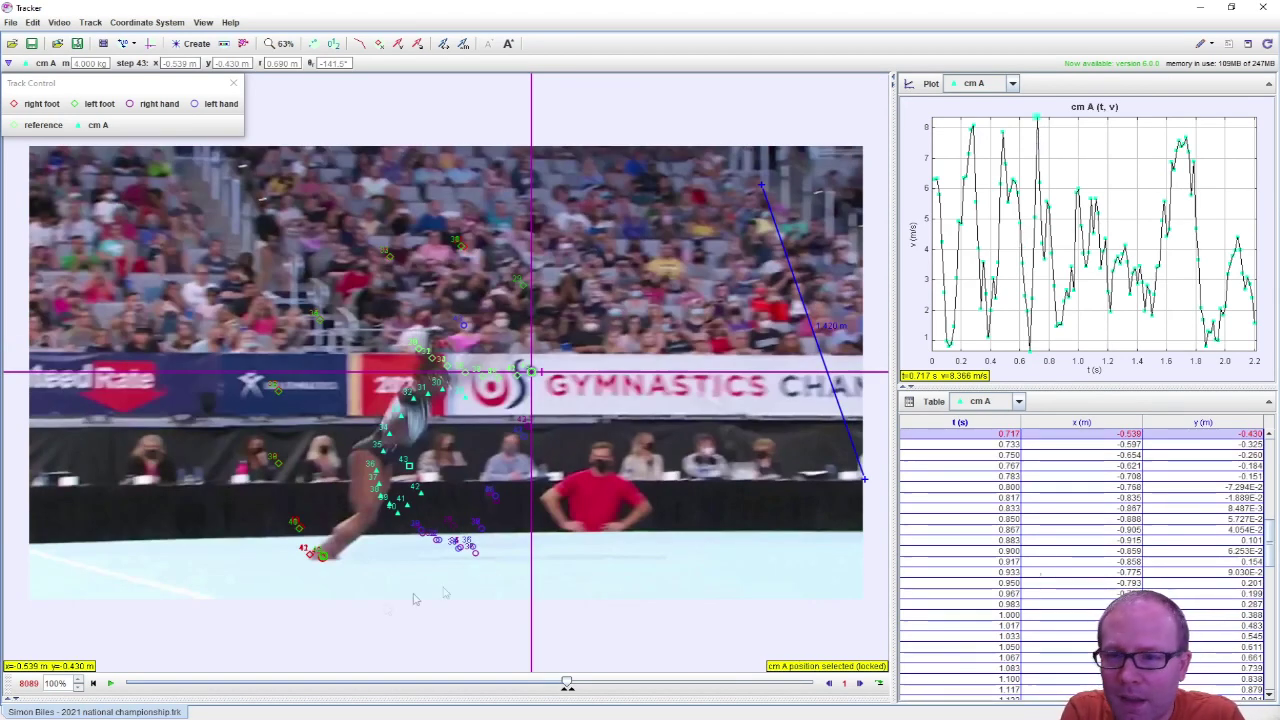
Replay around the speed peaks, jumping to the 0.550 s point and playing on to 1.067 s.
click(110, 684)
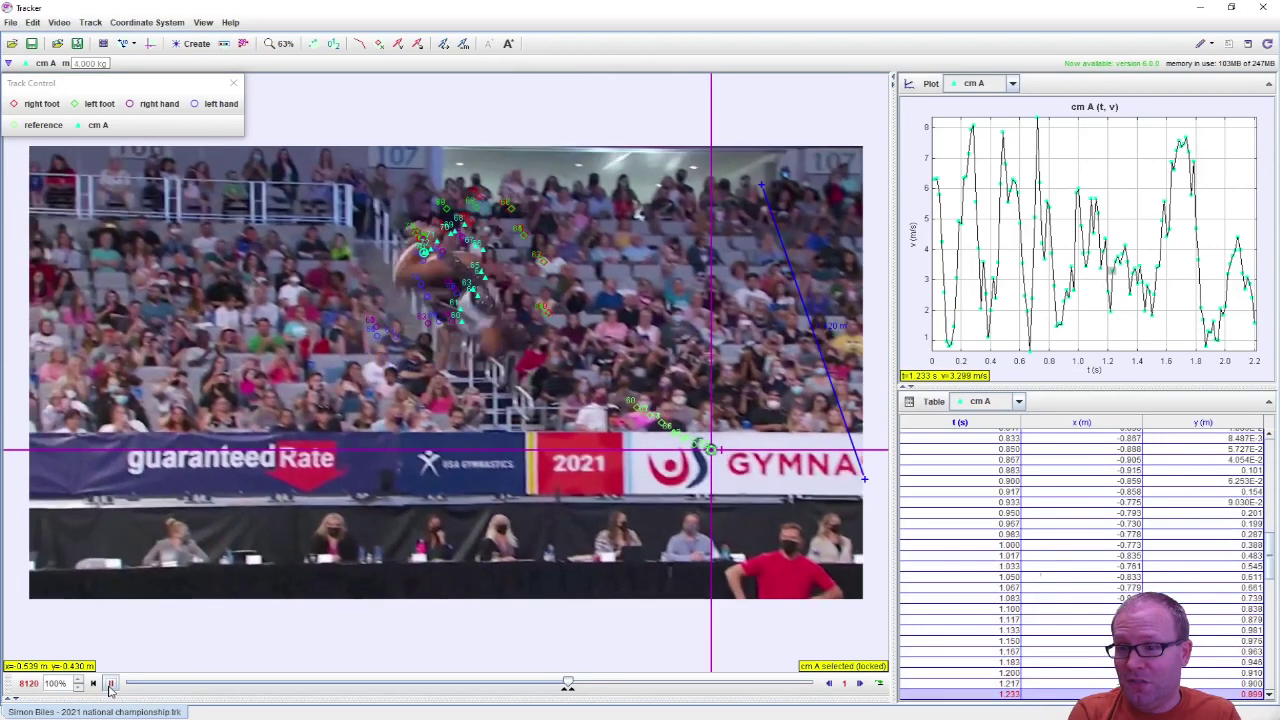
click(110, 684)
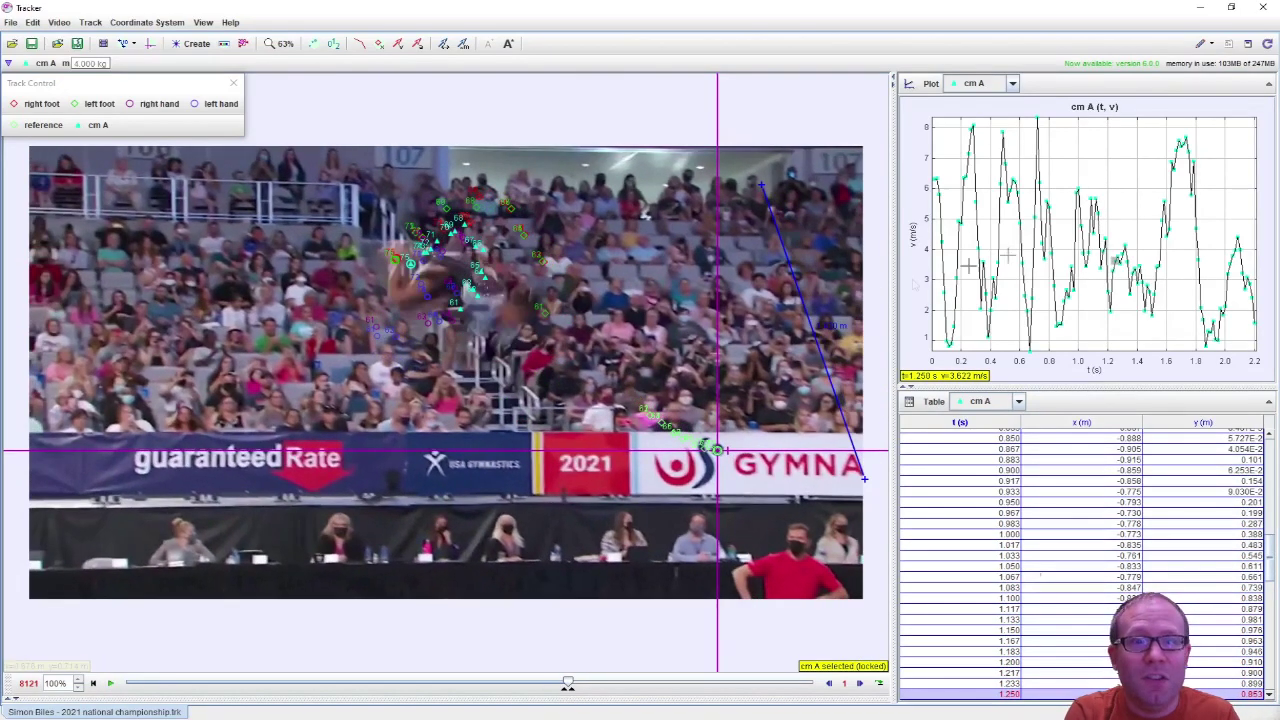
click(1013, 185)
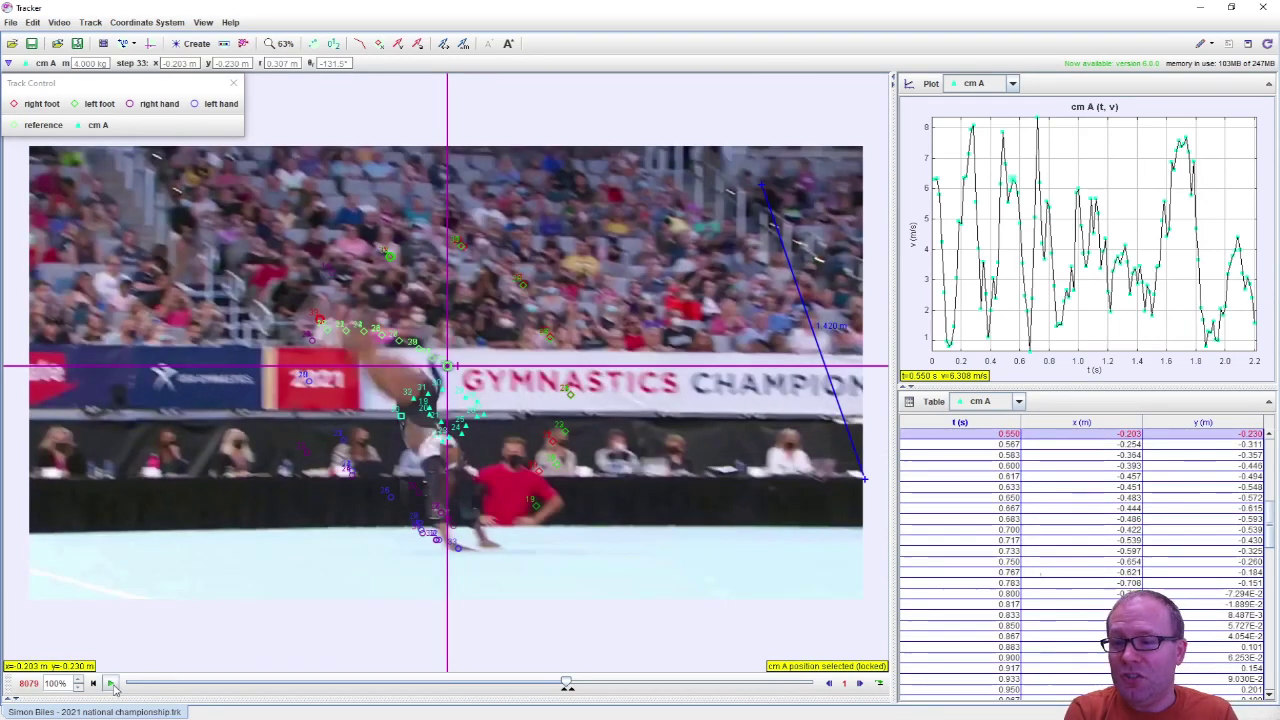
click(111, 684)
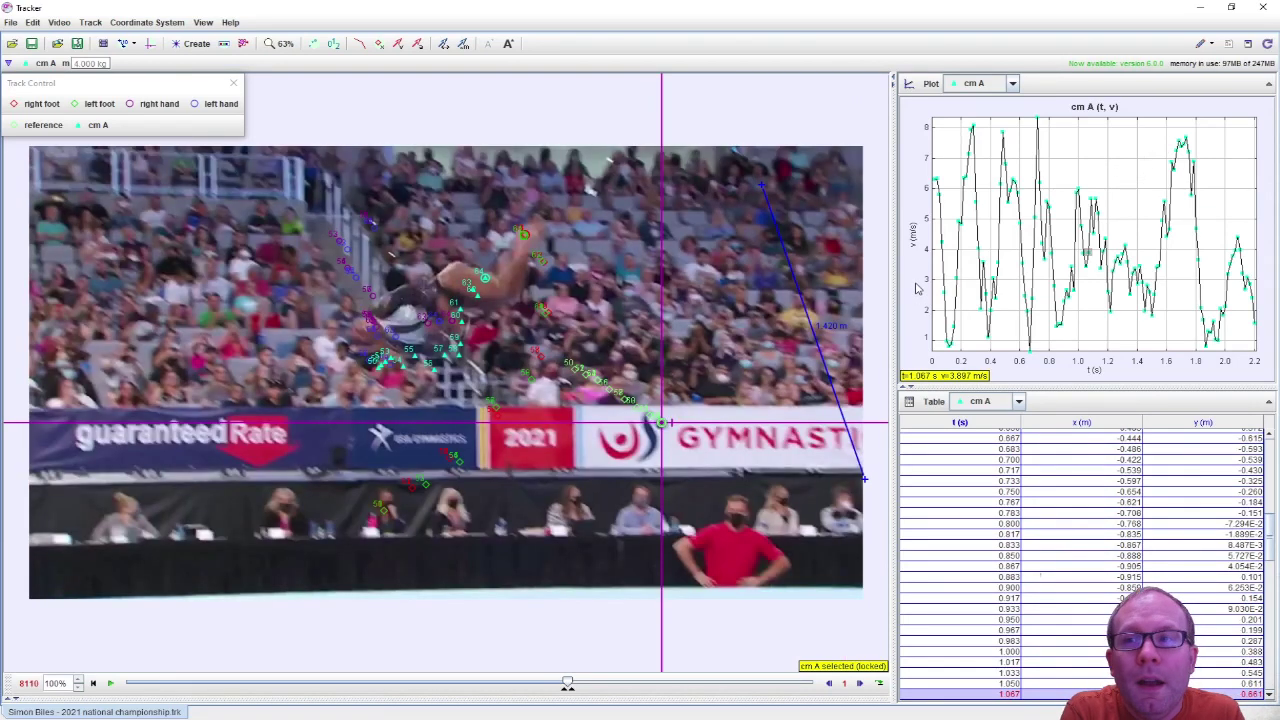
click(917, 243)
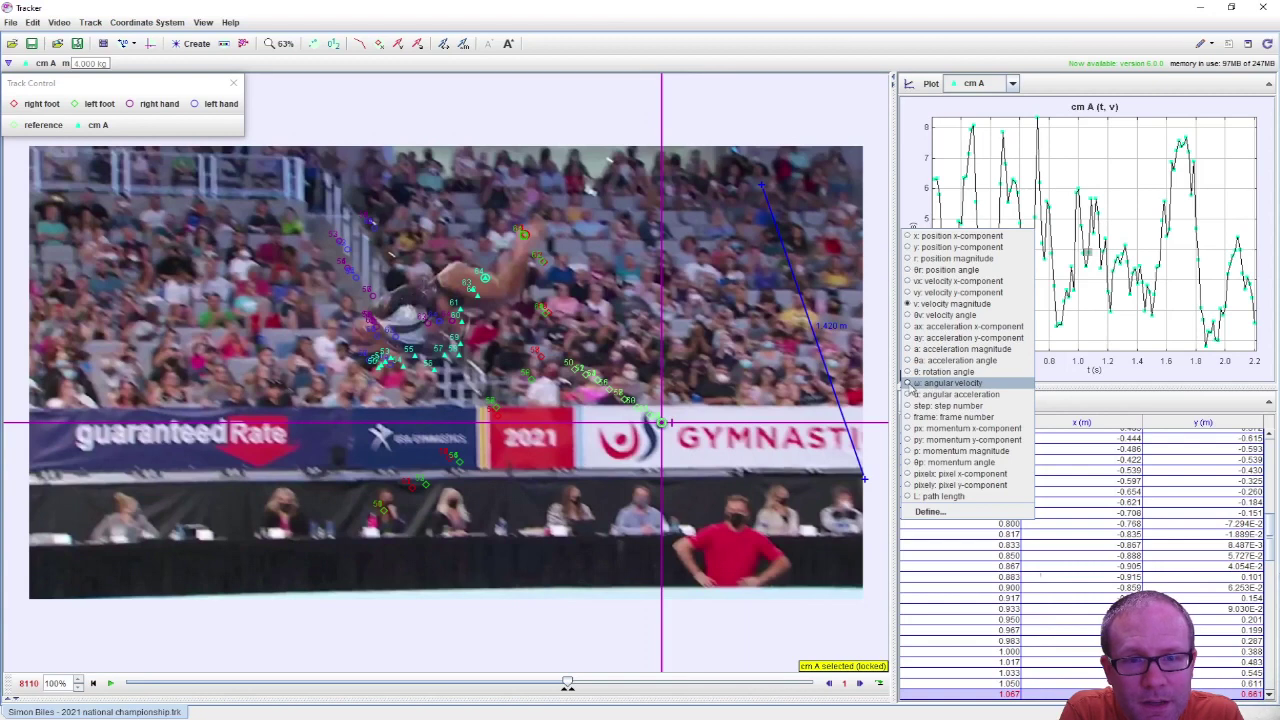
Switch the plot to angular velocity ω and replay from the clip's start, pausing at 0.267 s.
click(910, 384)
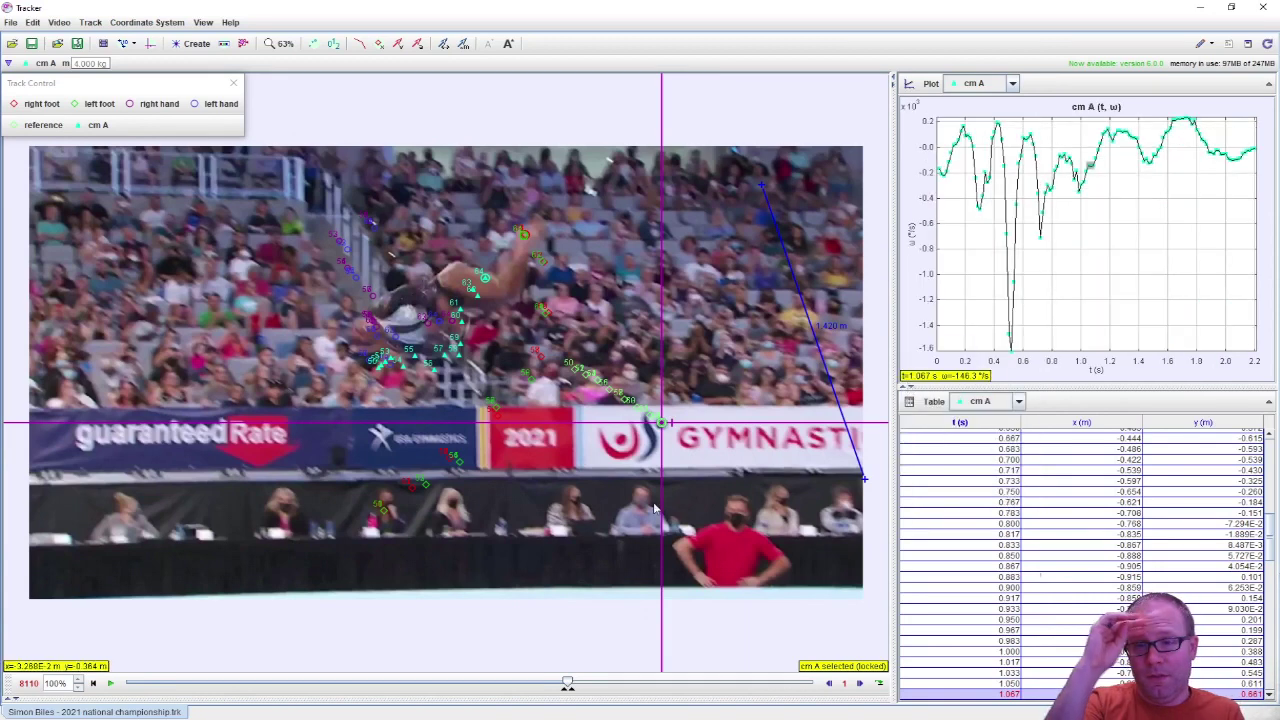
click(553, 685)
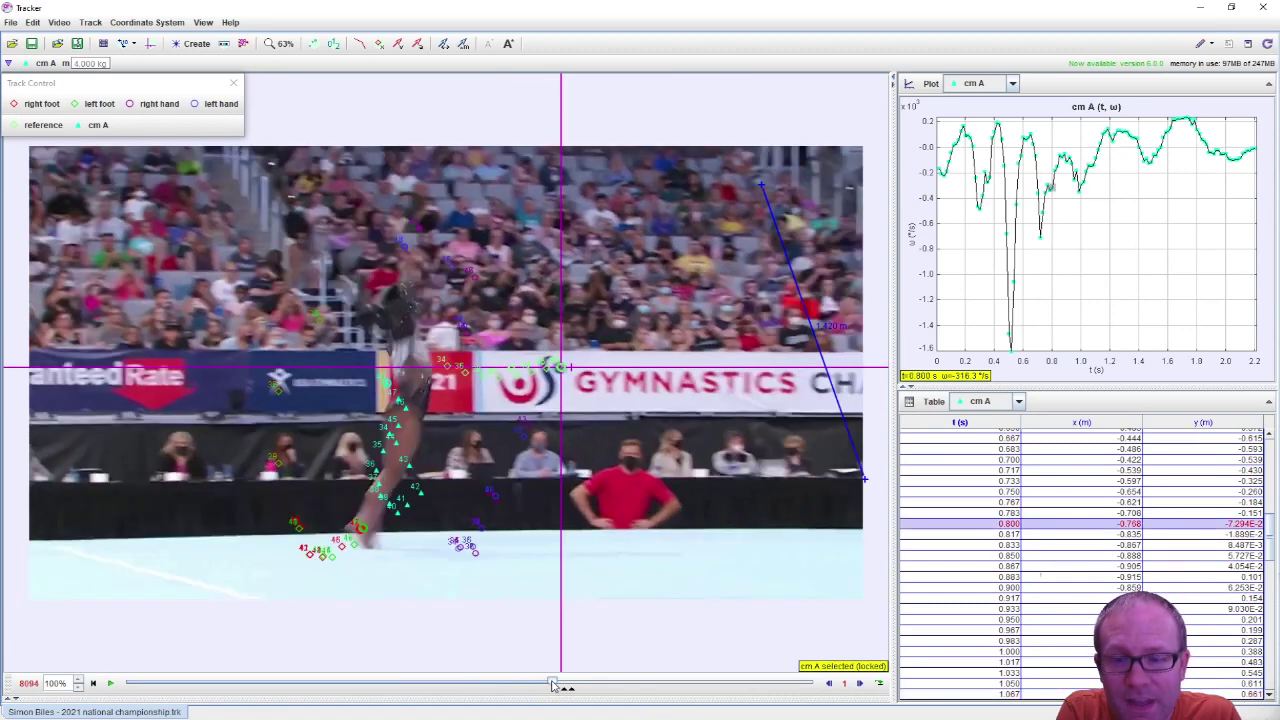
drag(553, 685, 563, 689)
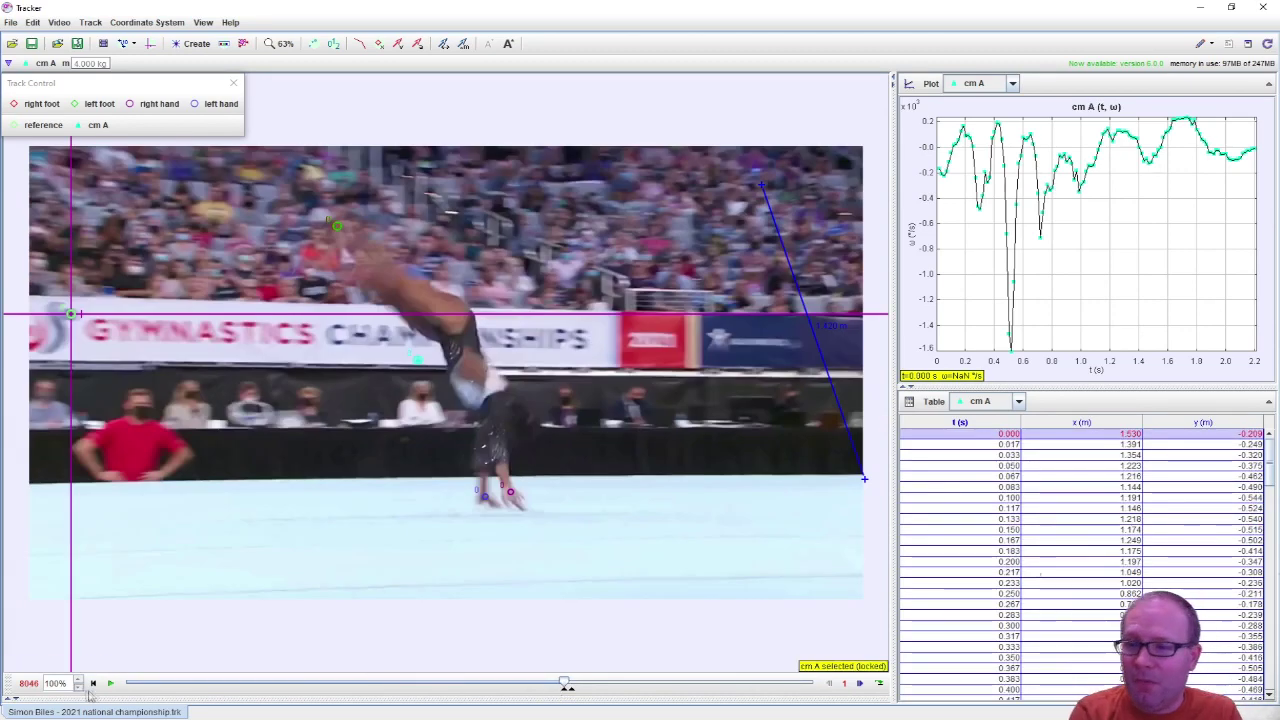
click(110, 683)
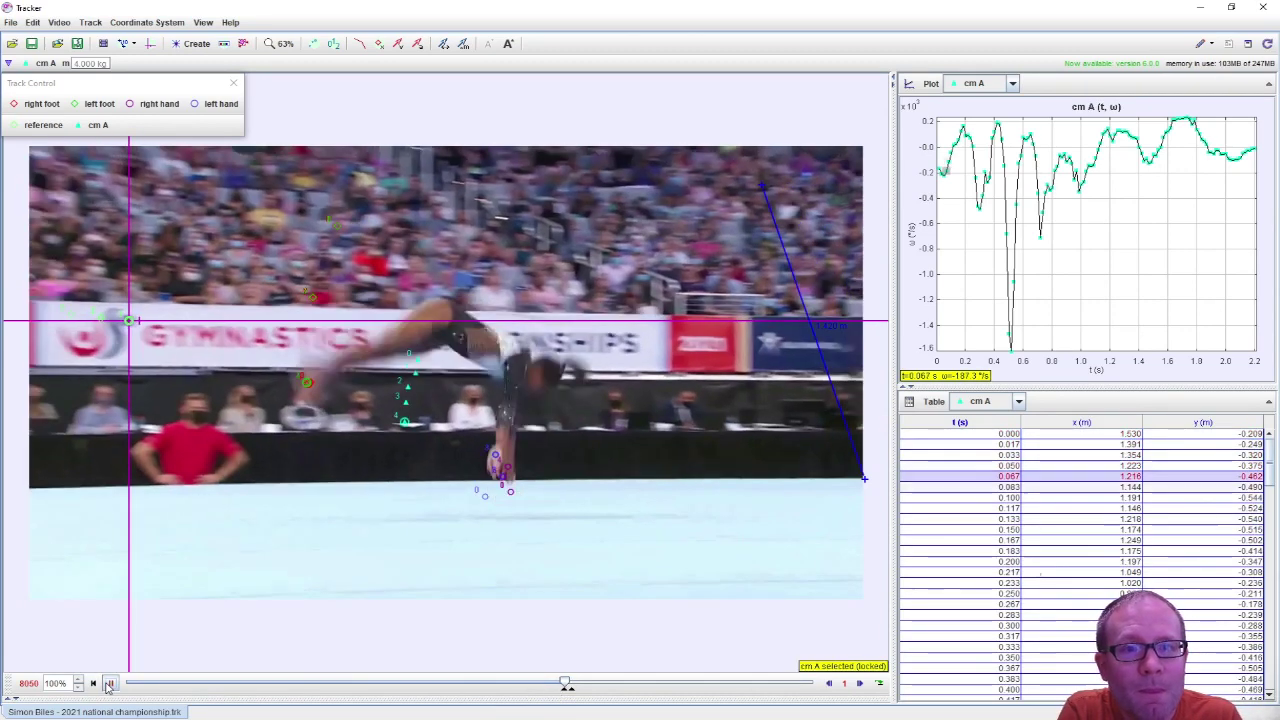
click(109, 684)
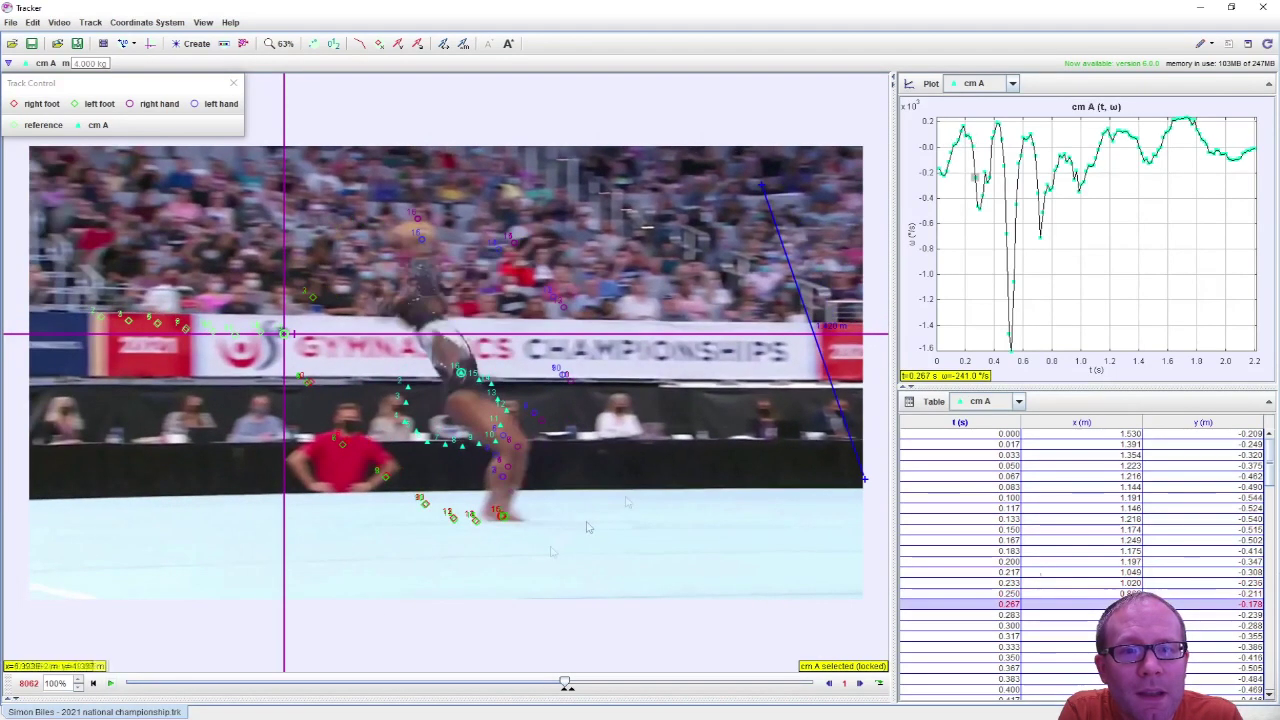
Jump the video to the 0.167 s point, then to the deepest ω dip (−1.604E3 °/s) at 0.517 s.
click(931, 118)
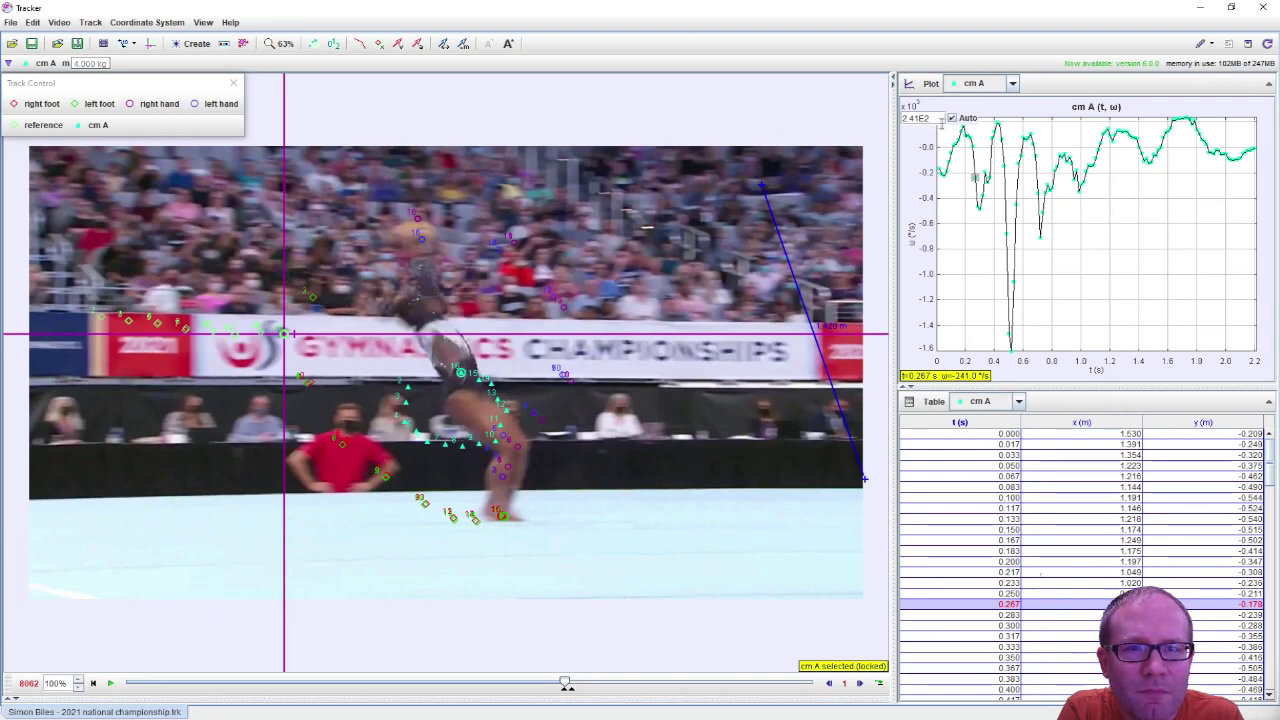
click(964, 133)
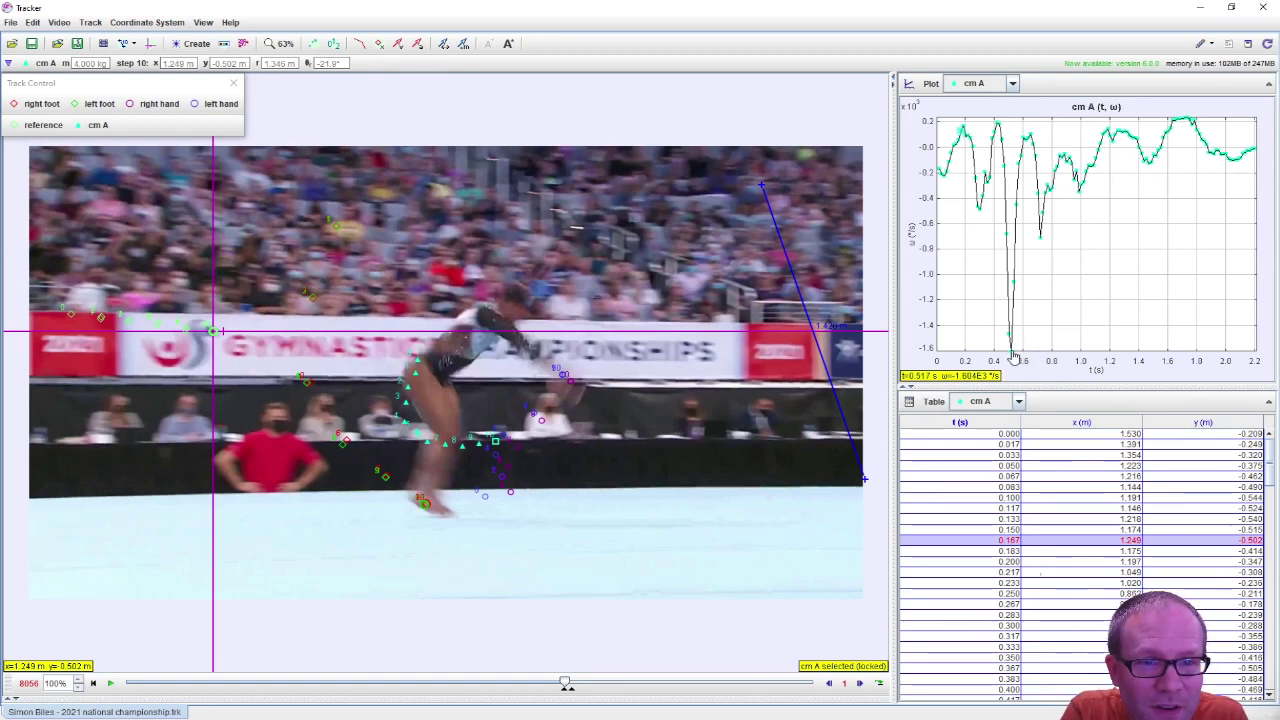
click(1010, 355)
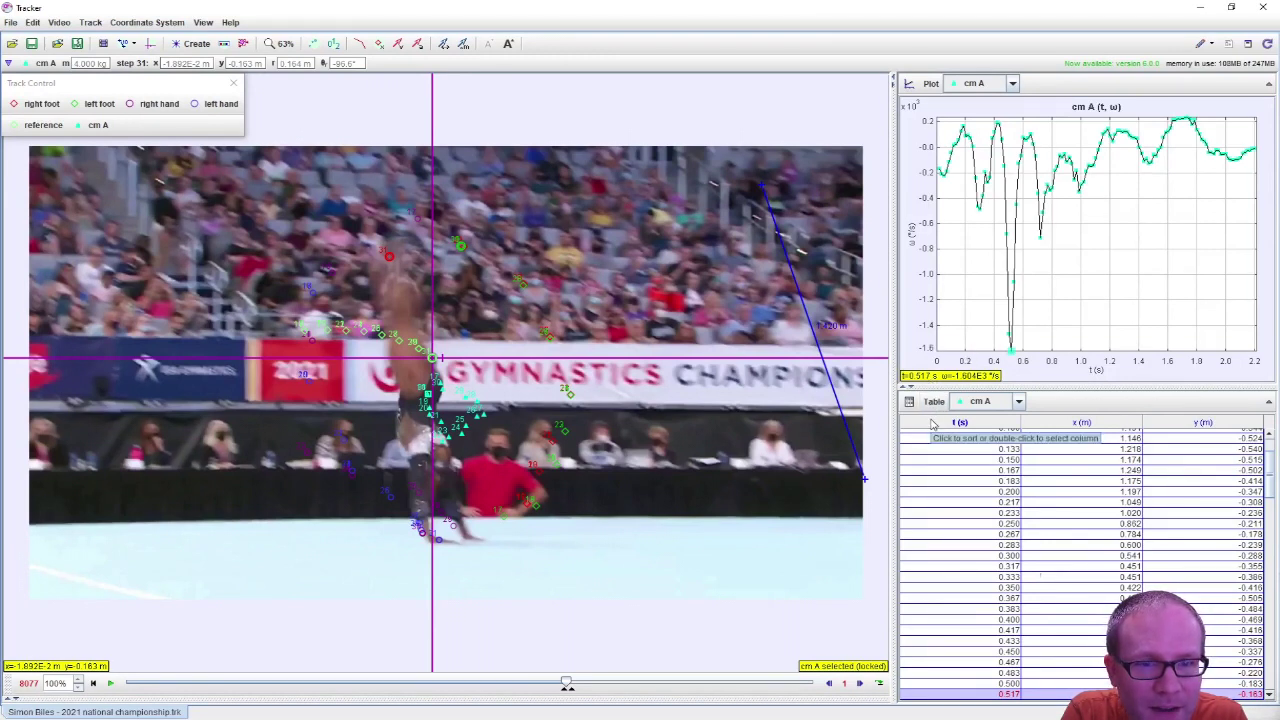
mouse_move(928, 349)
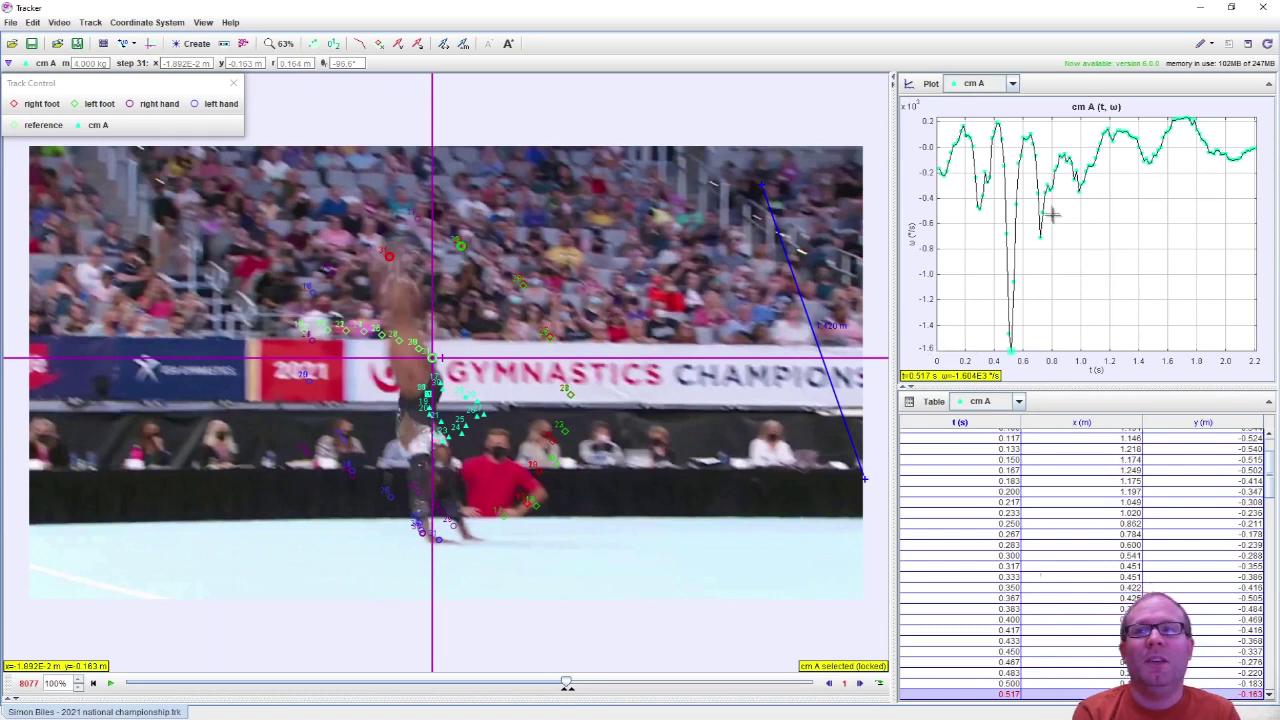
Compare cm A with the right foot, left foot, right hand and left hand tracks.
right_click(1166, 250)
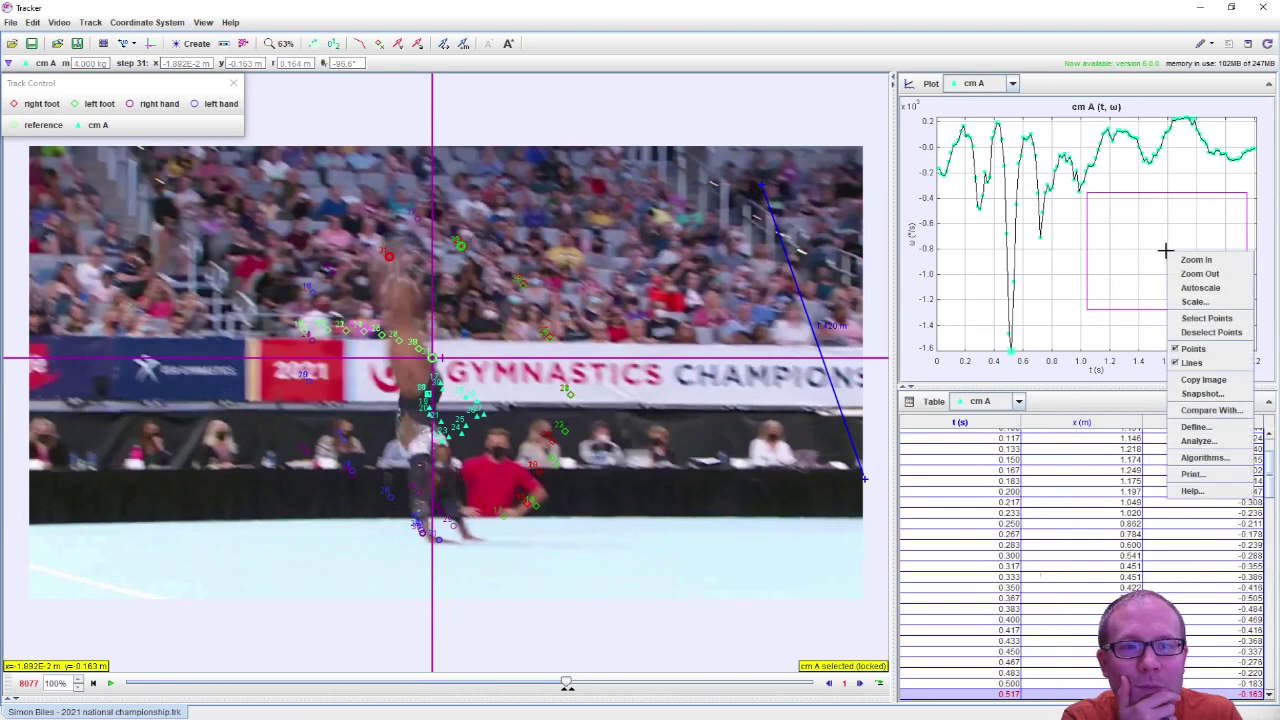
click(1180, 409)
click(620, 338)
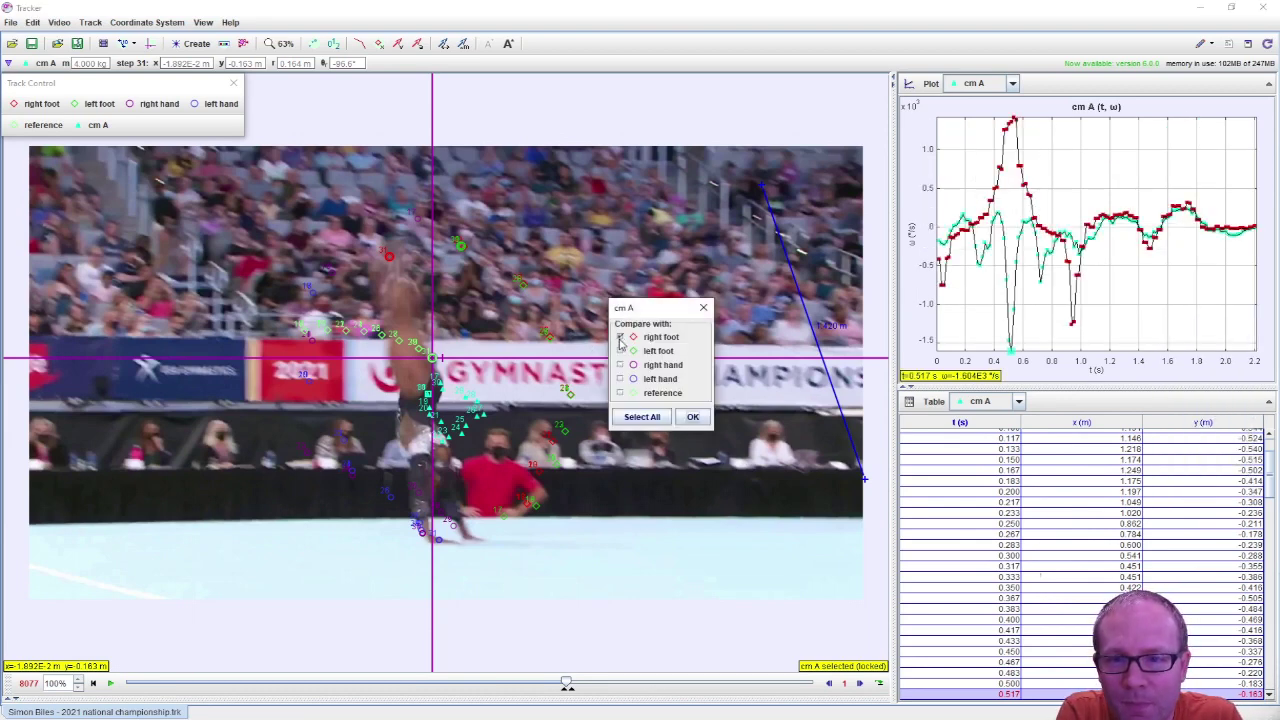
click(620, 351)
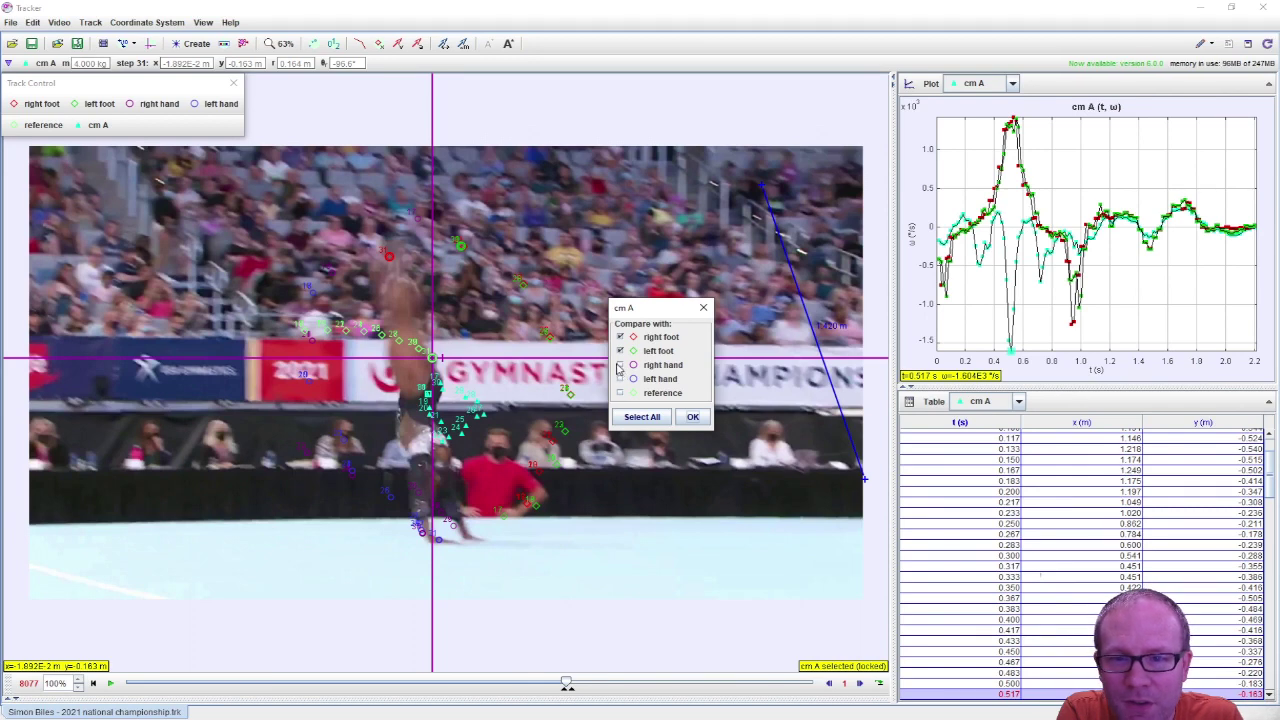
click(620, 365)
click(620, 379)
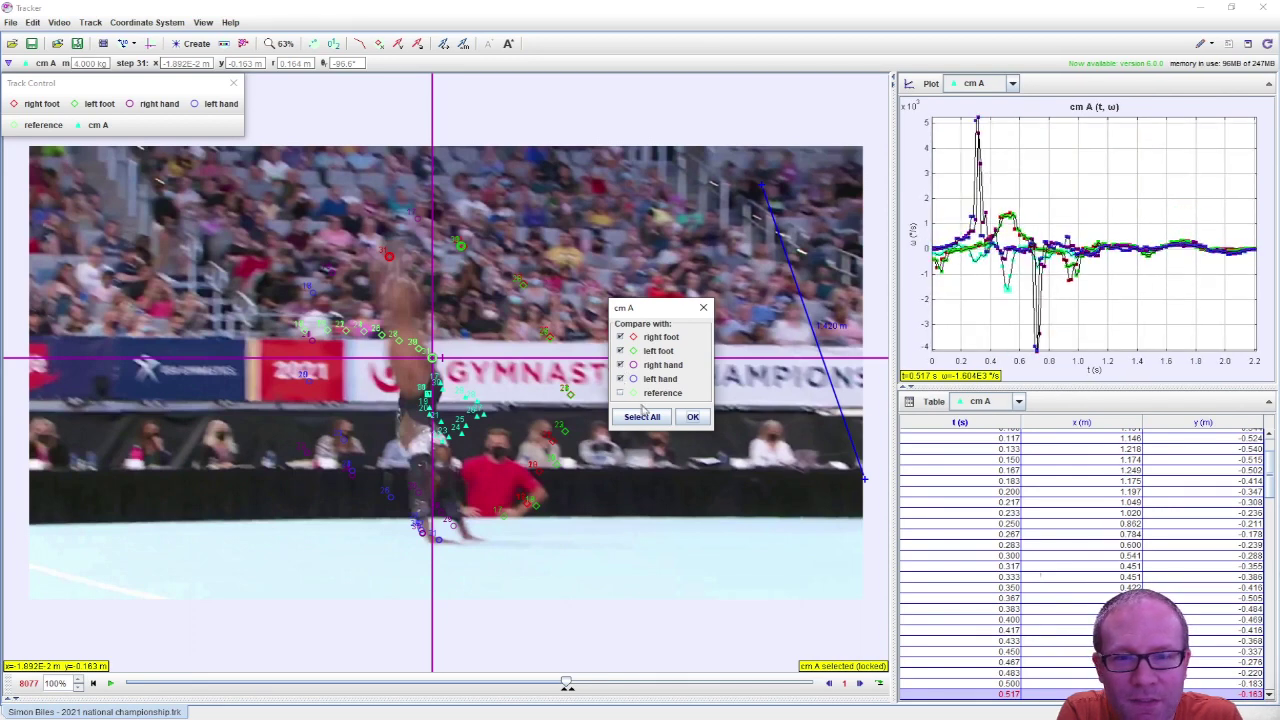
click(692, 416)
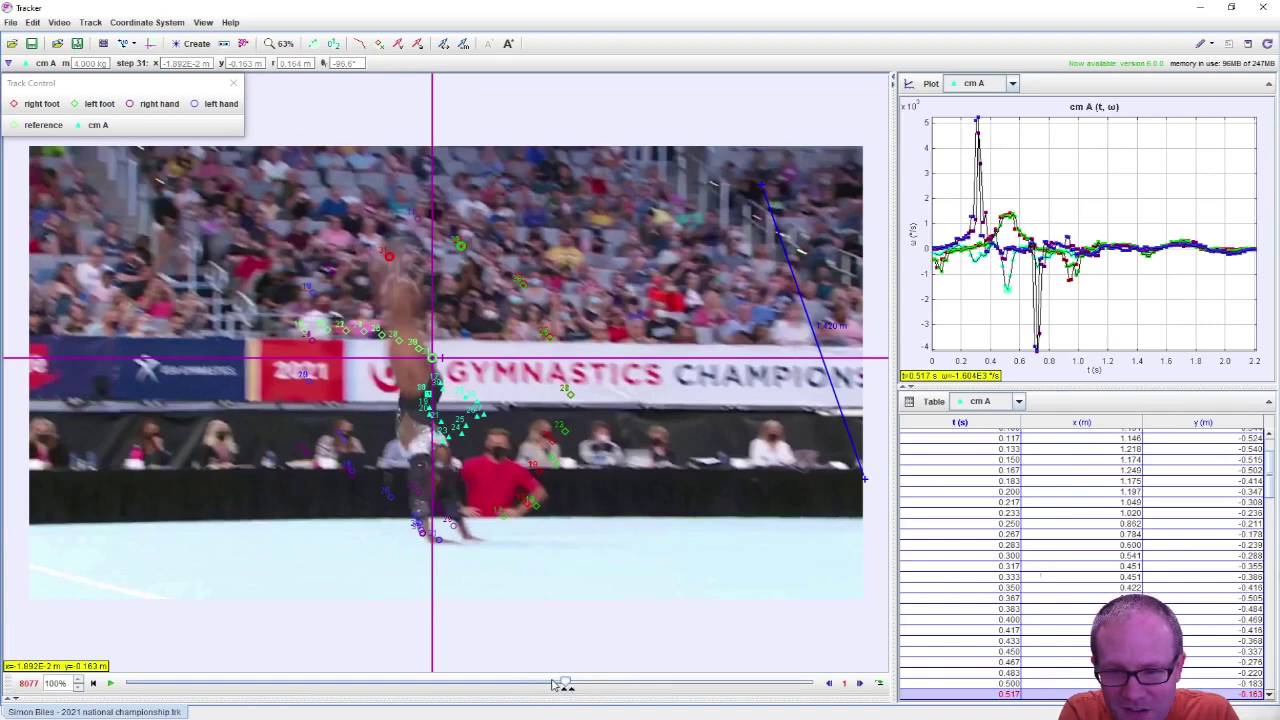
Replay the video from 0.367 s, pausing at 0.417 s, then playing on to 1.717 s.
drag(553, 684, 547, 683)
click(110, 683)
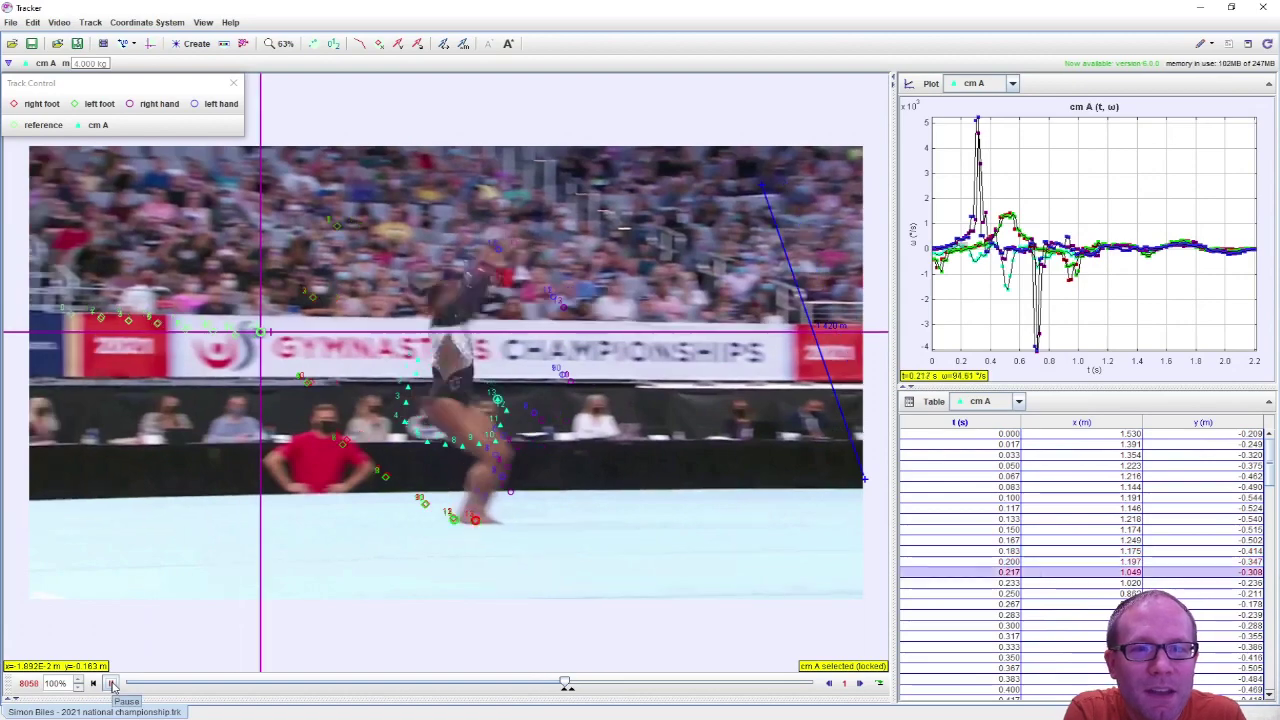
click(113, 685)
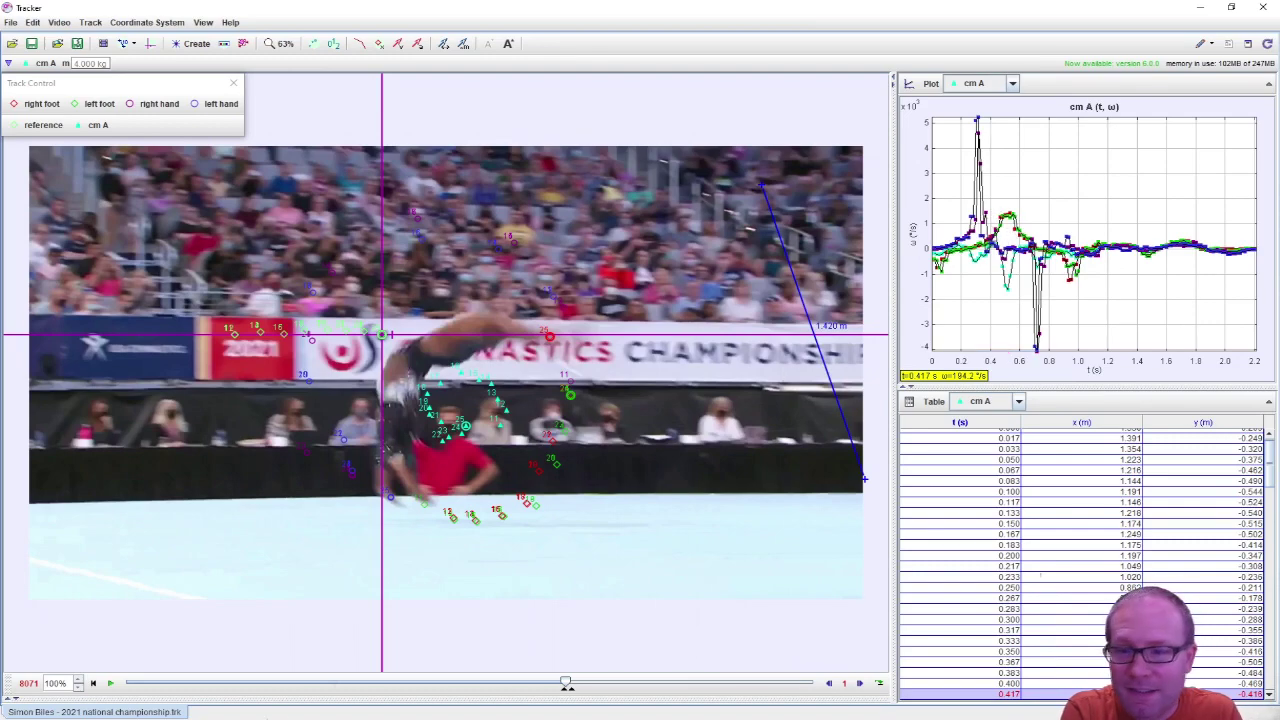
click(112, 684)
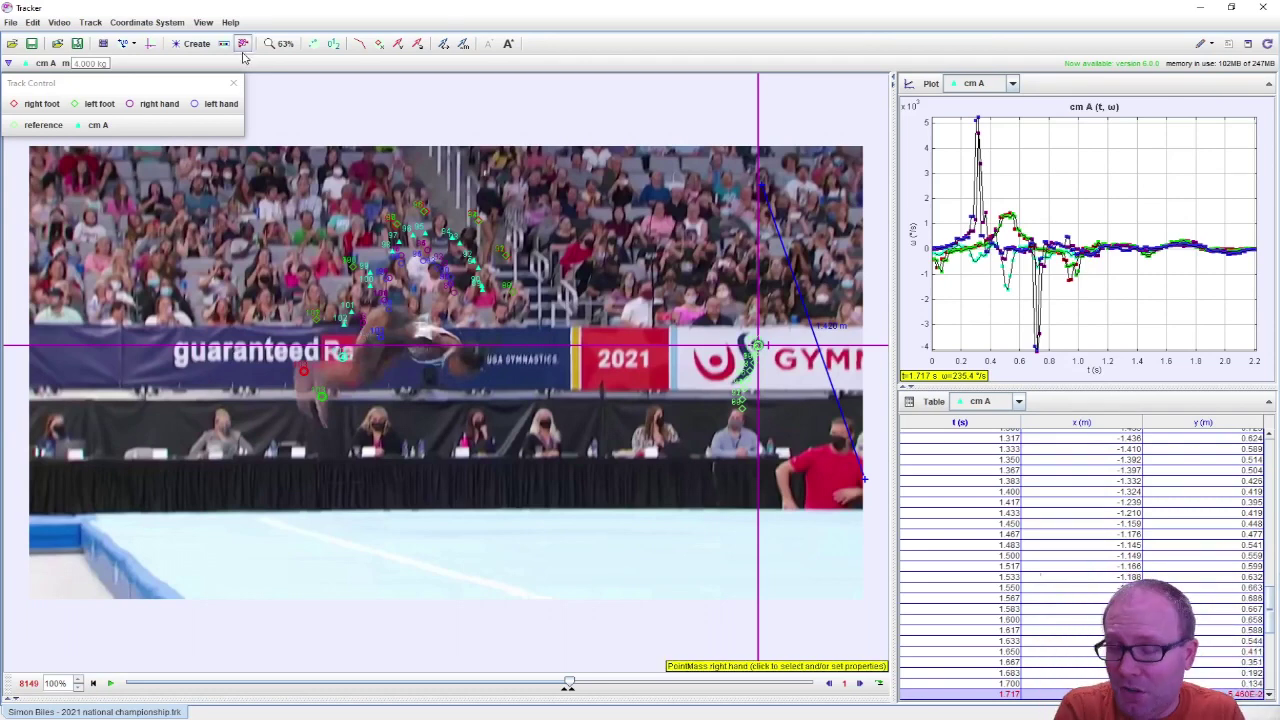
Set the reference frame to cm A so its x, y and ω read zero.
click(157, 26)
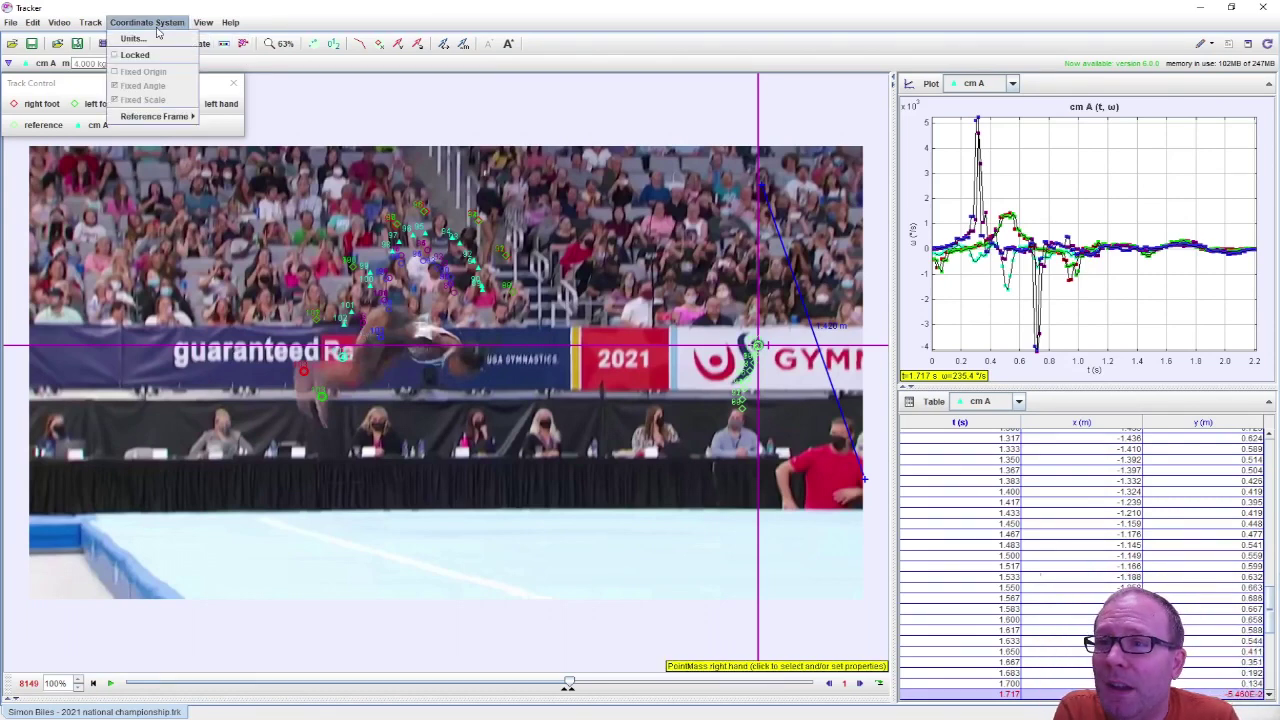
mouse_move(163, 117)
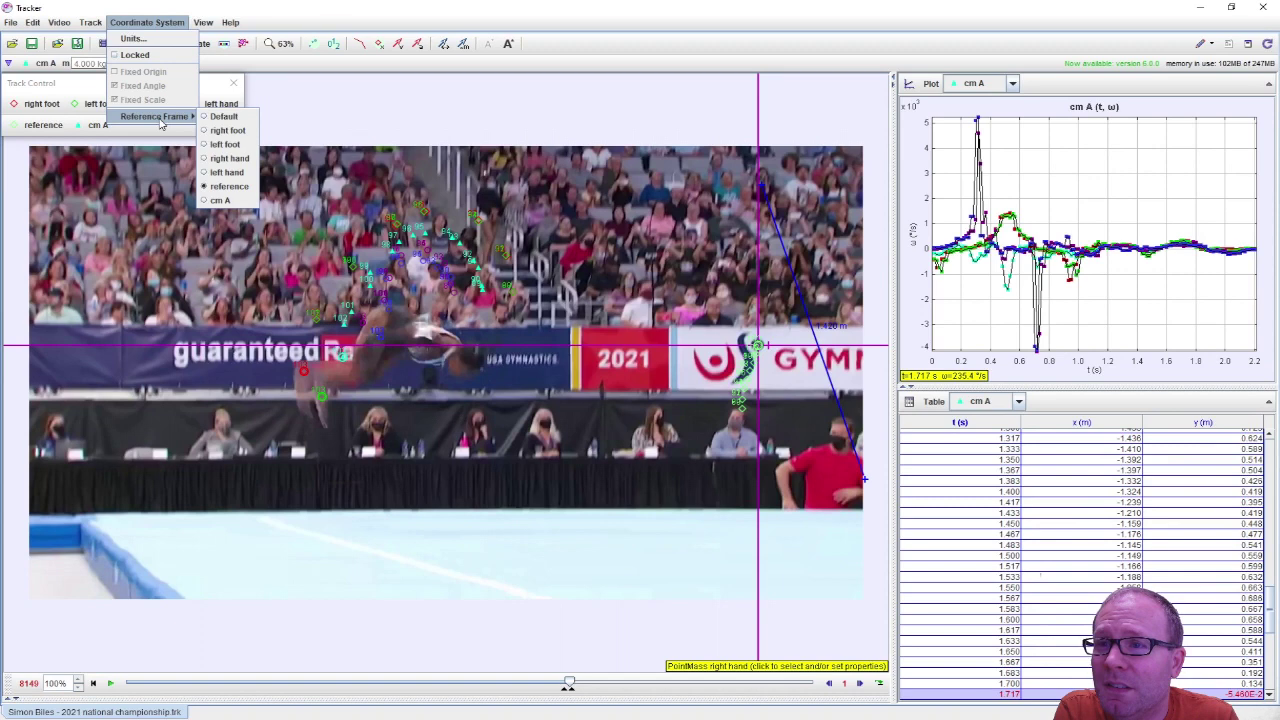
click(218, 200)
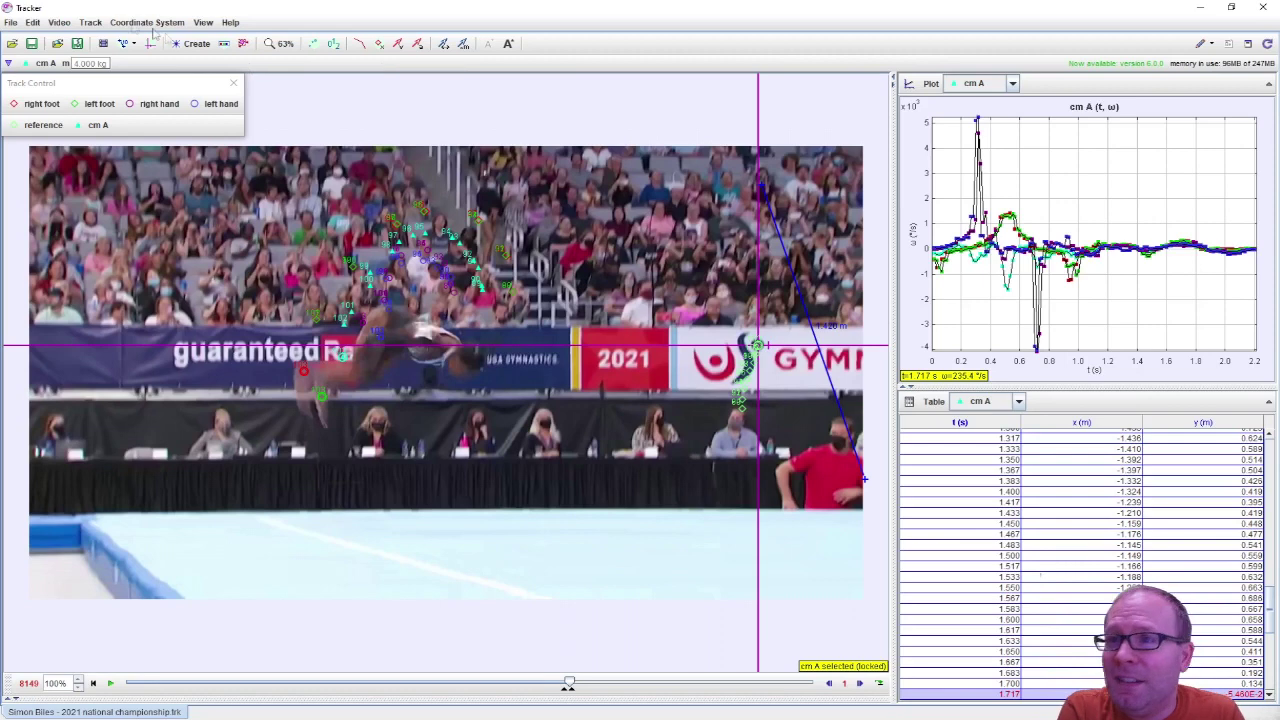
click(147, 22)
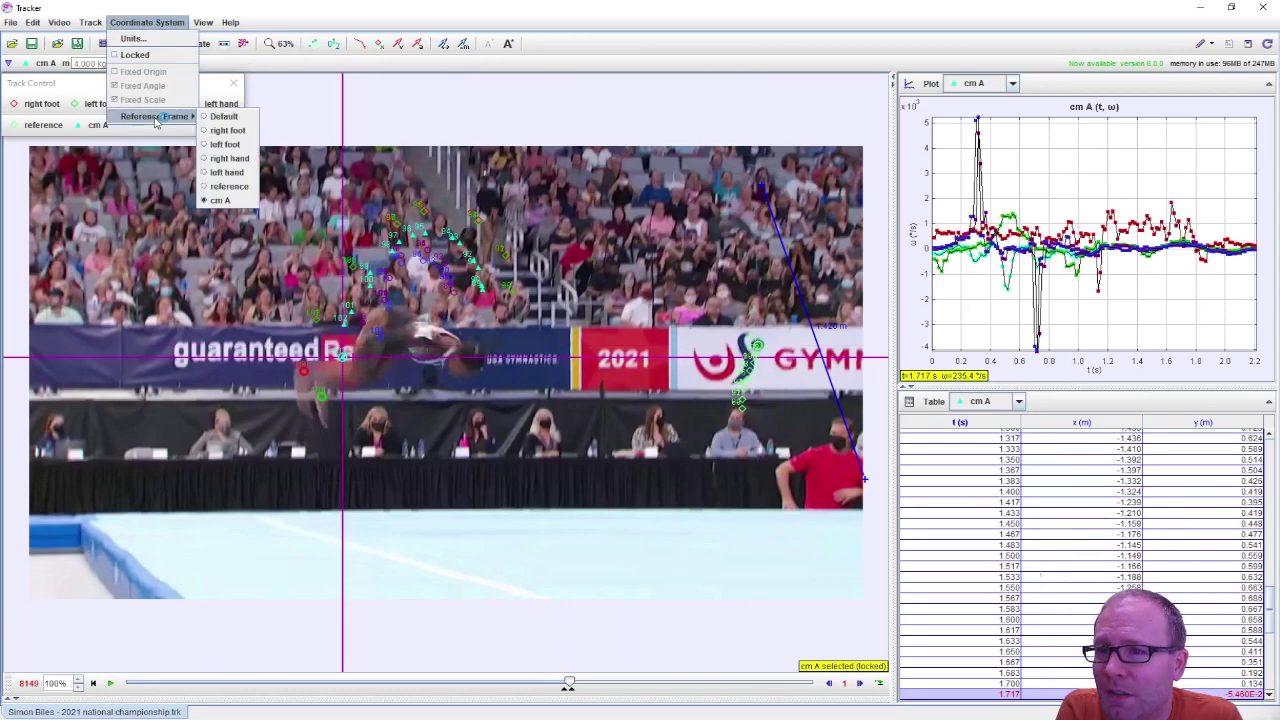
click(928, 78)
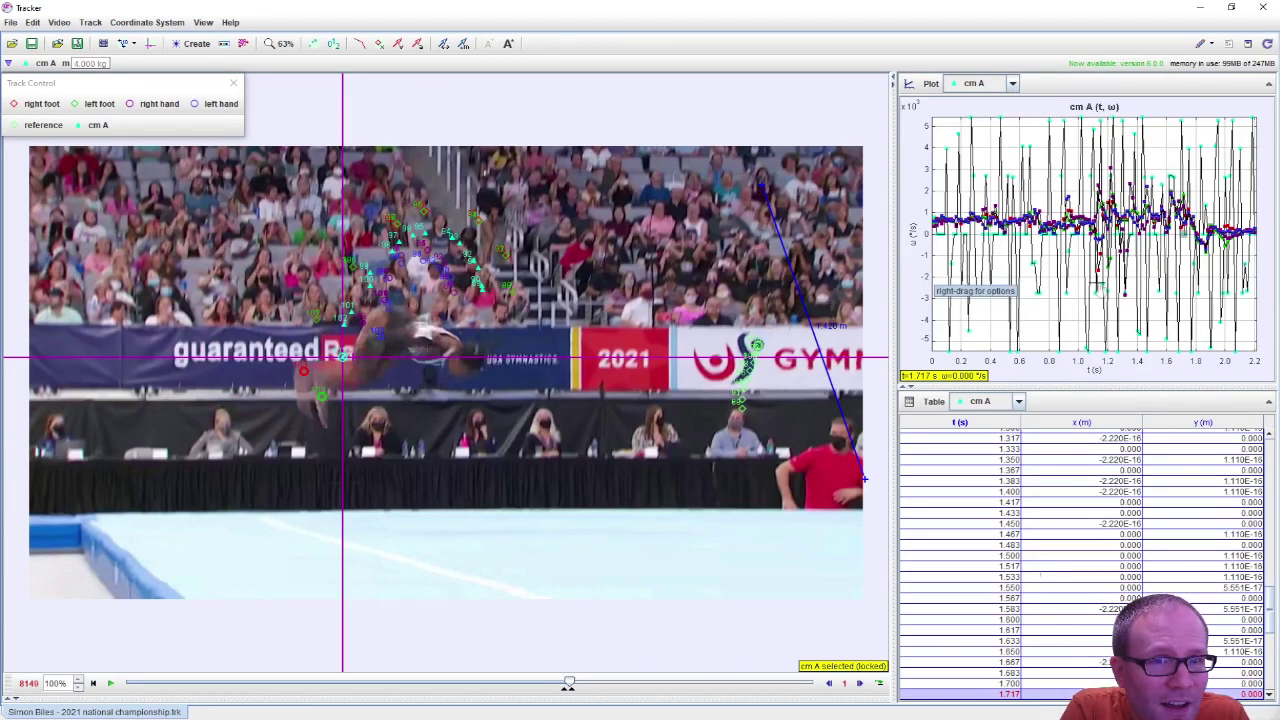
Plot cm A's y position against x position, then move the video back a few frames.
click(1013, 85)
click(1013, 86)
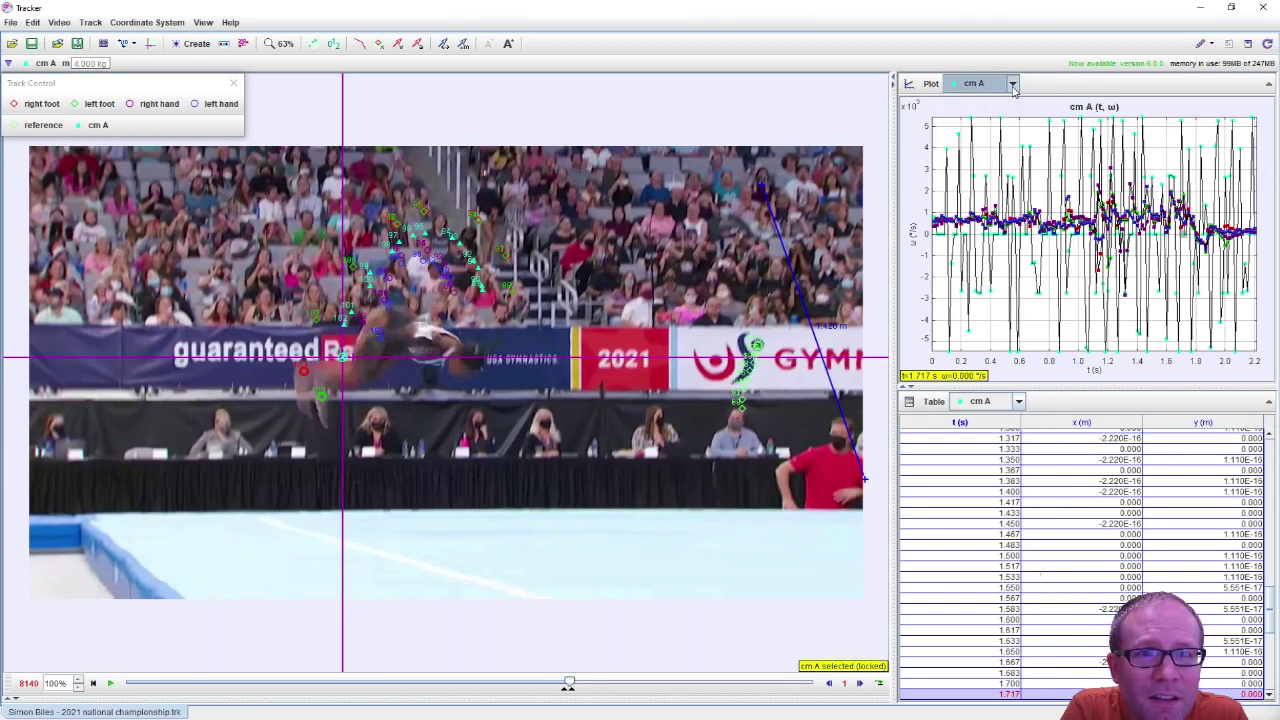
click(912, 232)
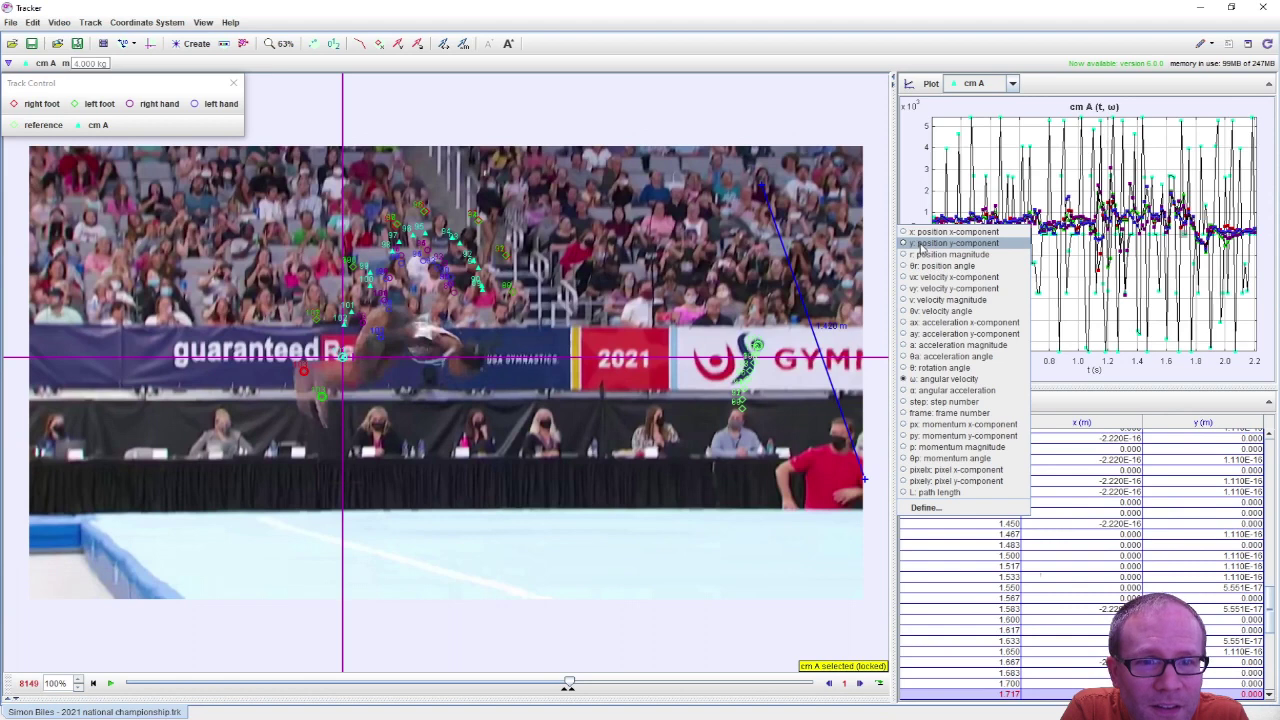
click(920, 243)
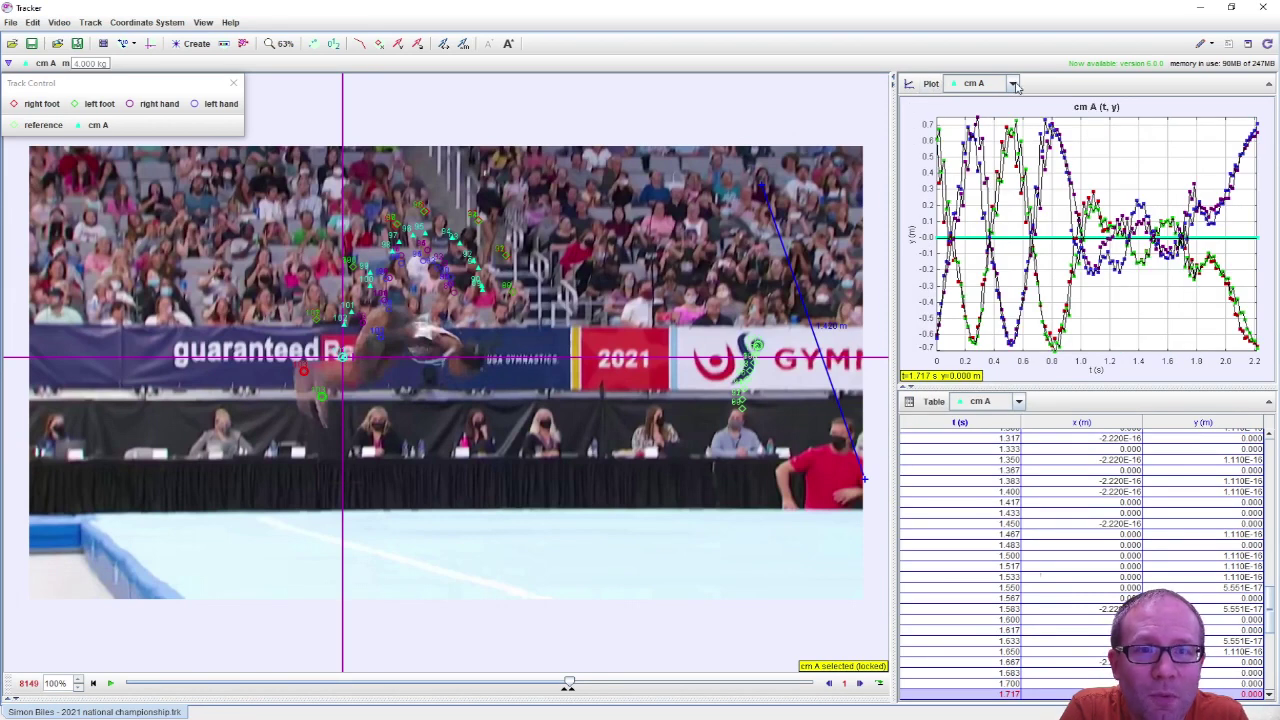
click(1094, 369)
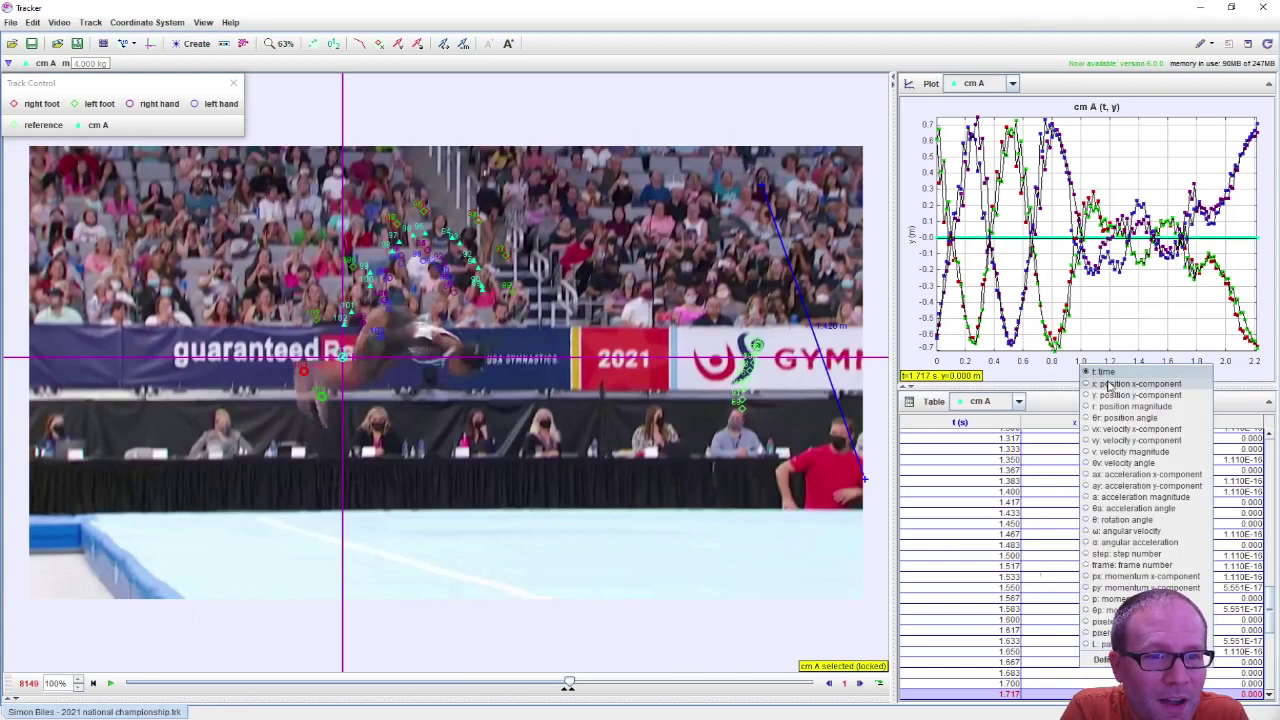
click(1108, 384)
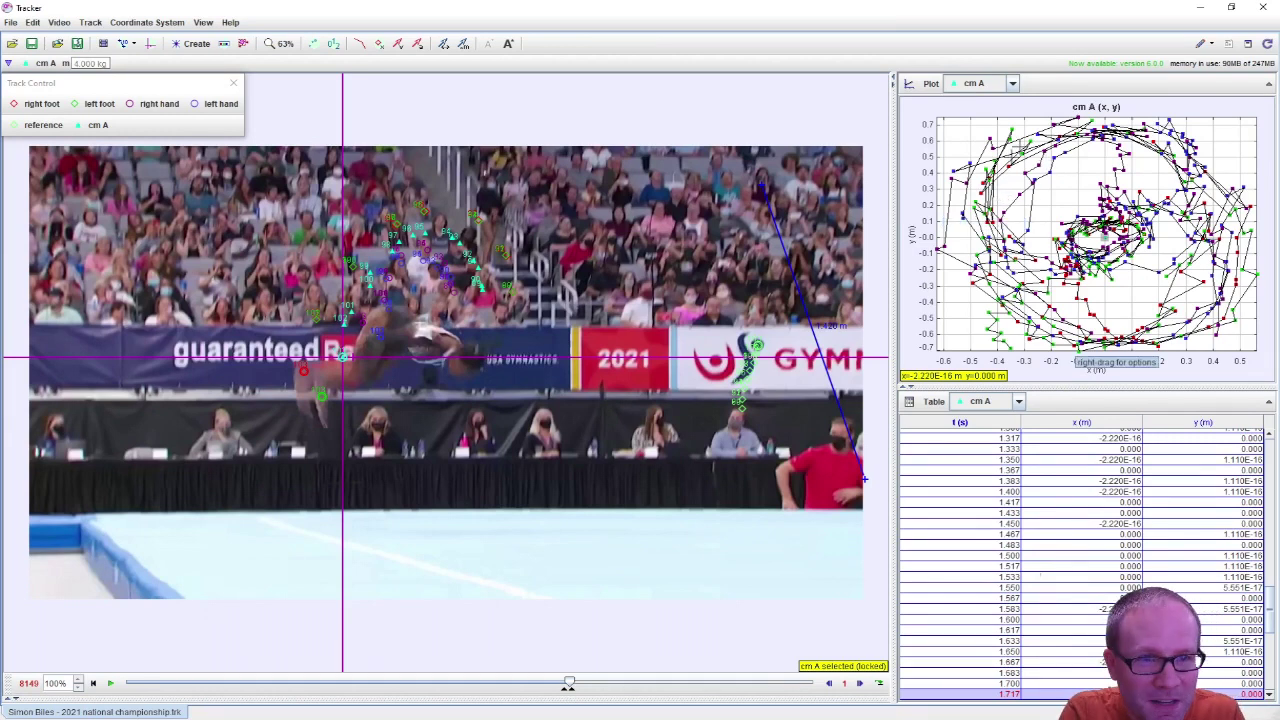
click(546, 683)
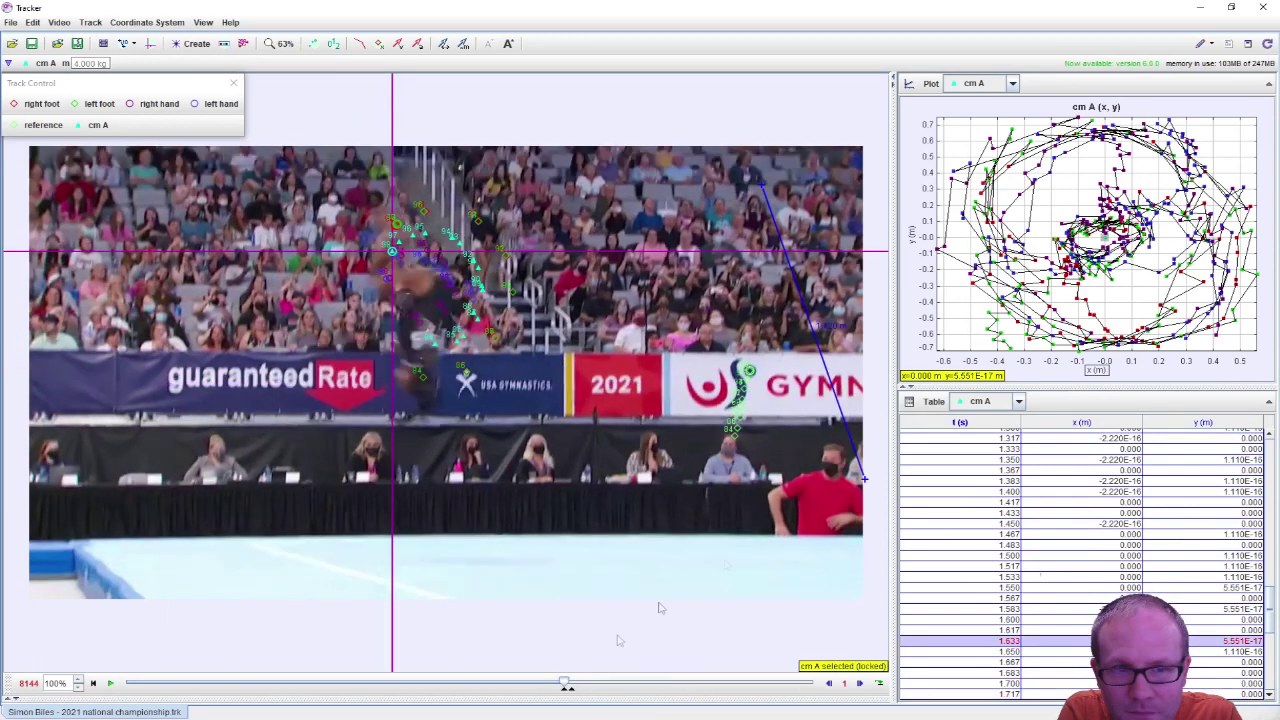
From the first frame, switch the y-versus-x graph to the right foot track and step forward.
key(Home)
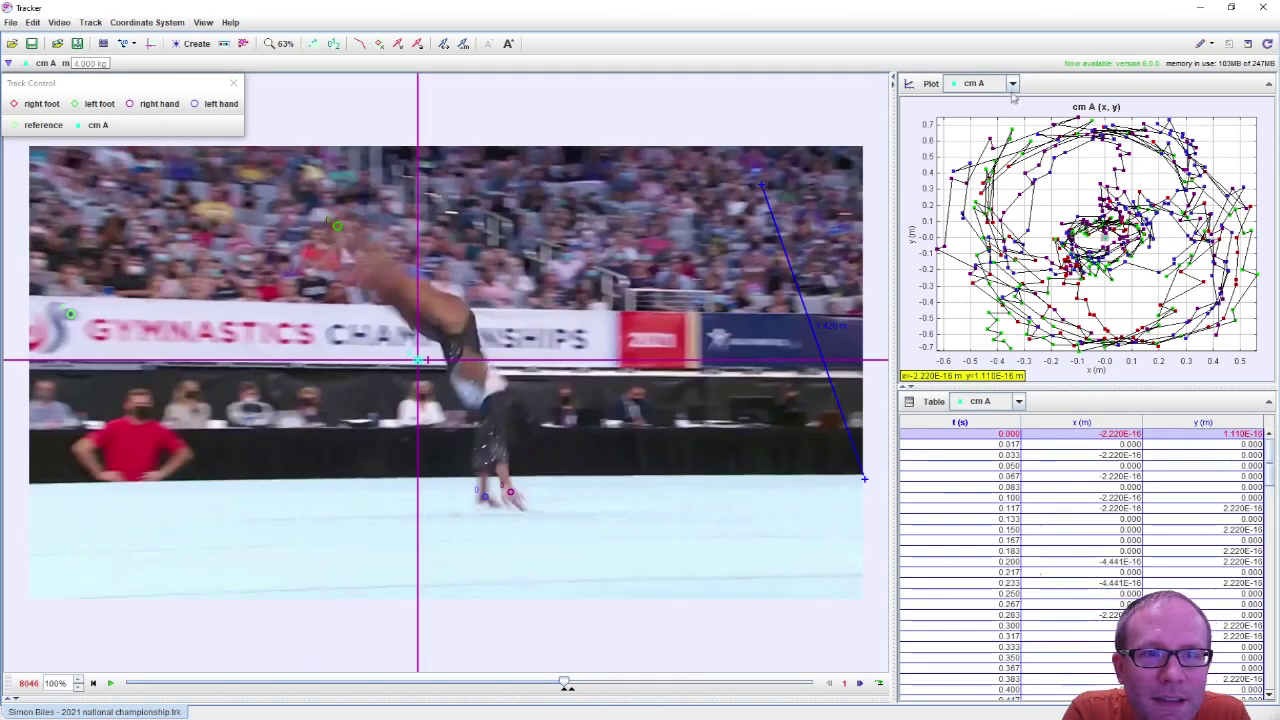
click(1013, 84)
click(1013, 84)
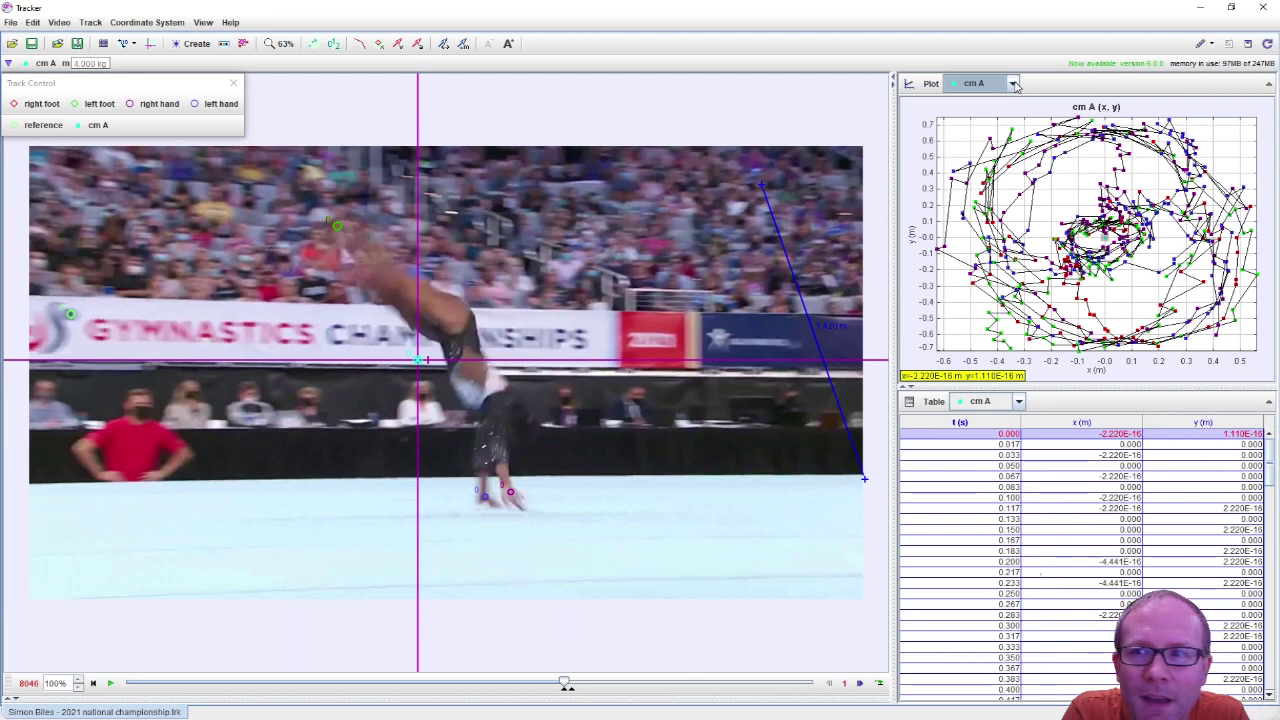
click(1013, 84)
click(1006, 104)
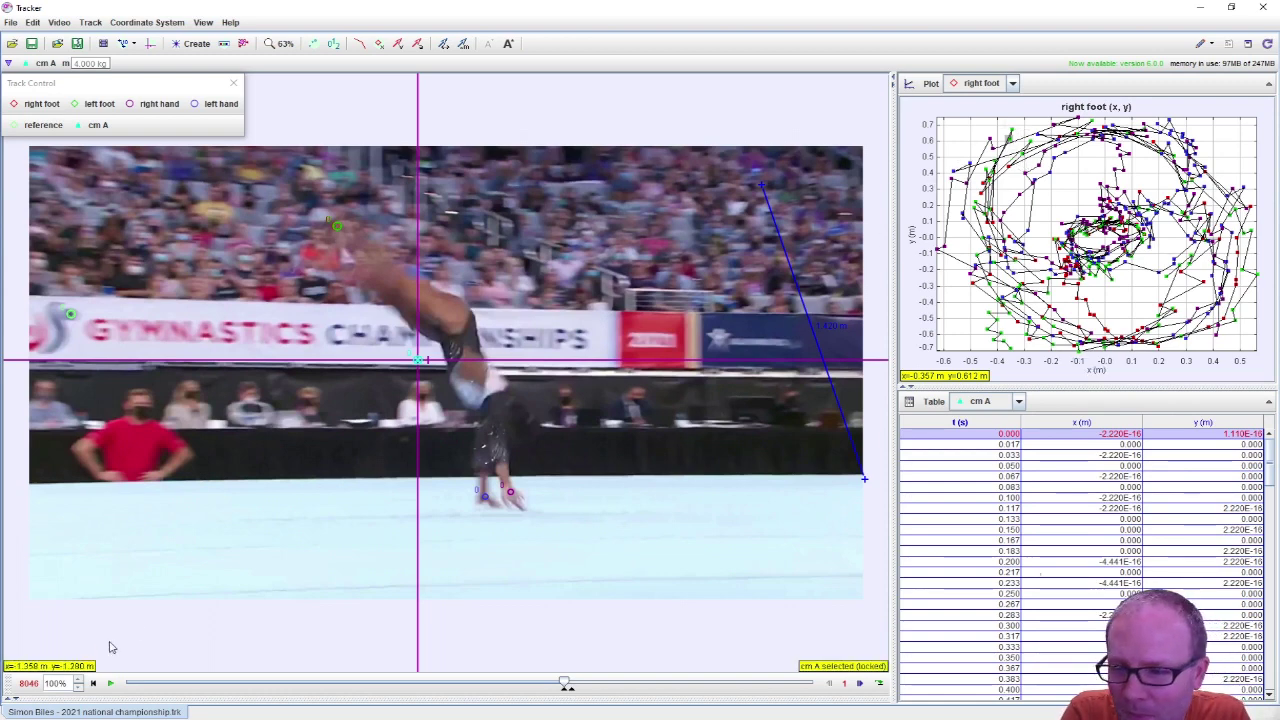
click(112, 684)
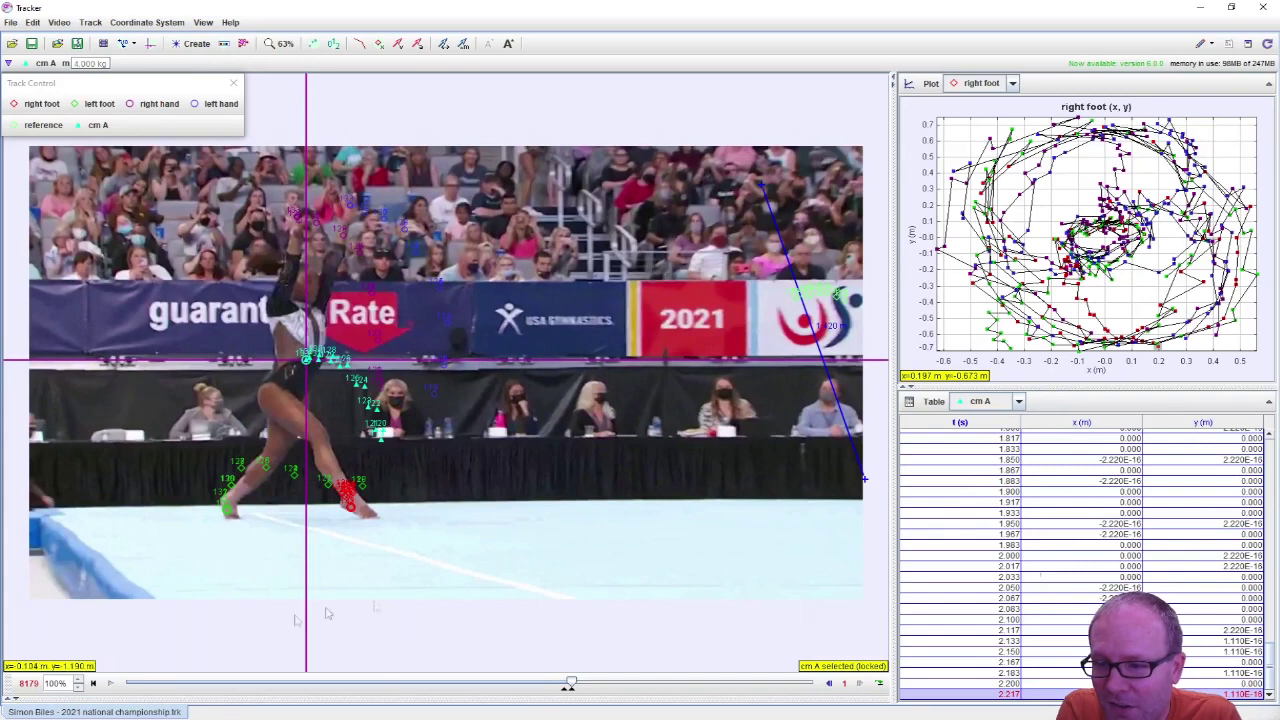
Plot the right foot's angular velocity ω against time t.
click(911, 235)
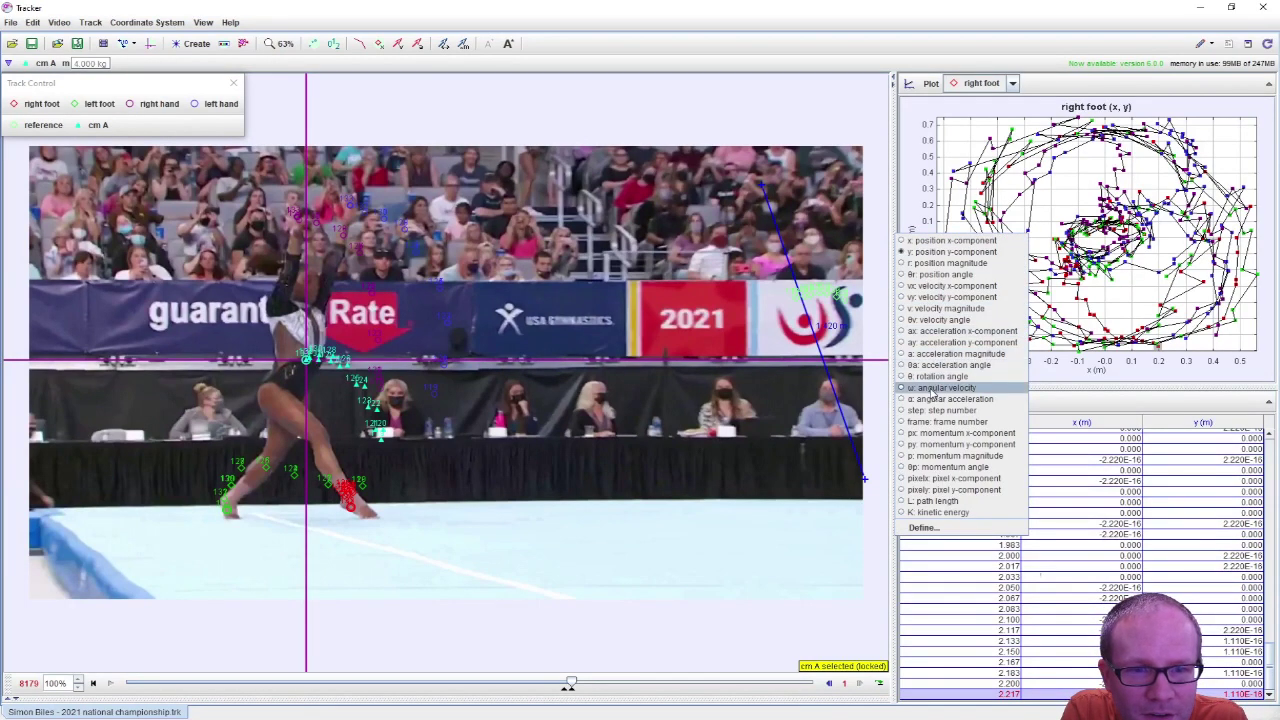
click(933, 390)
click(1094, 369)
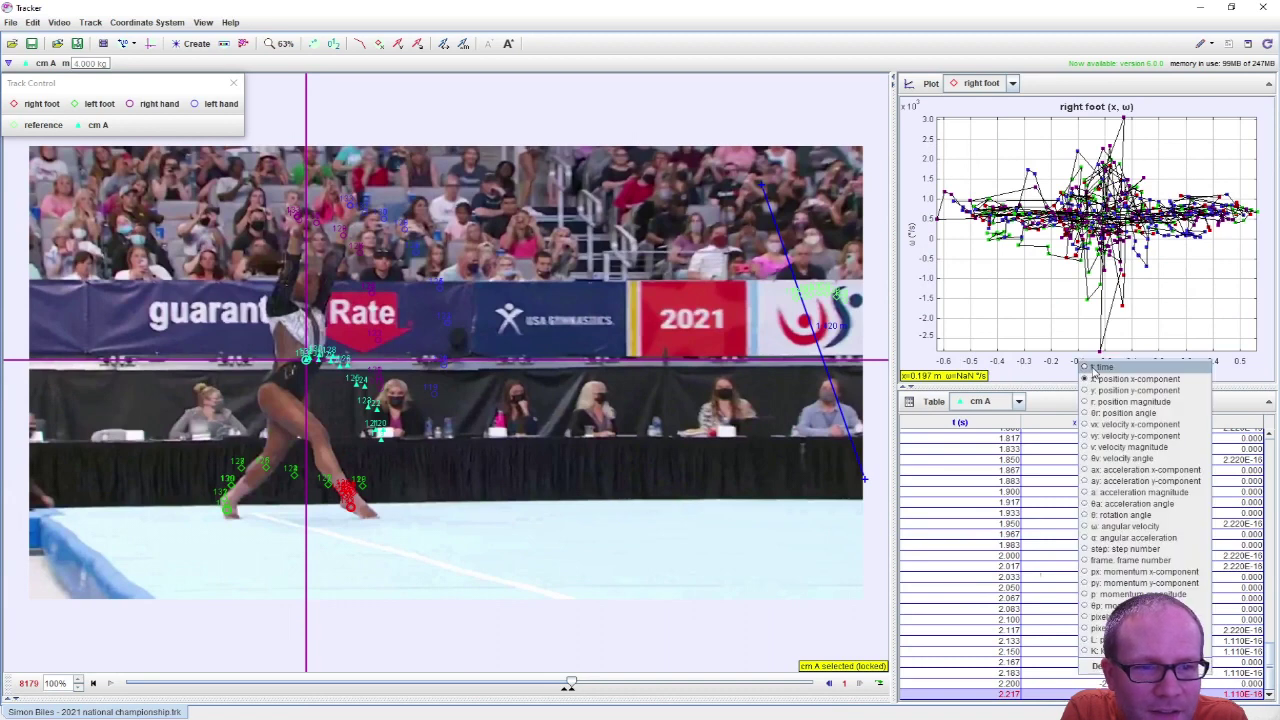
click(1100, 368)
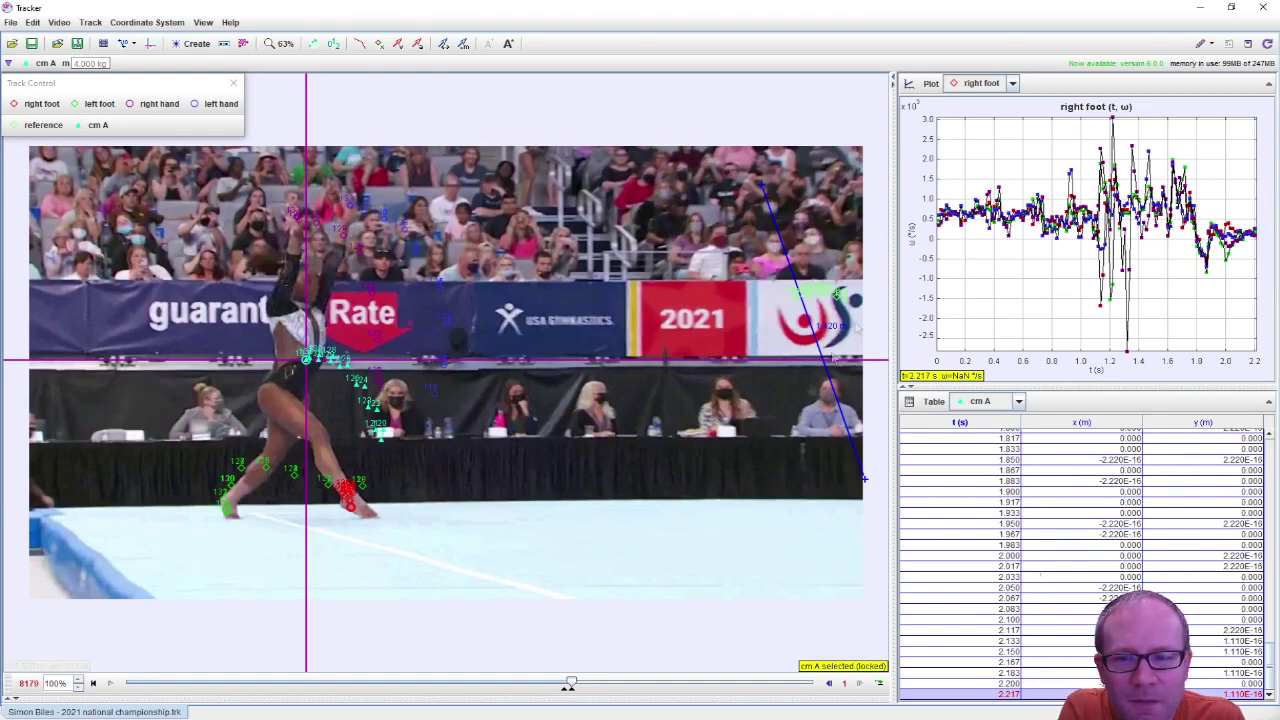
Rewind to the clip's start and play the routine through, pausing and resuming along the way.
drag(567, 684, 549, 685)
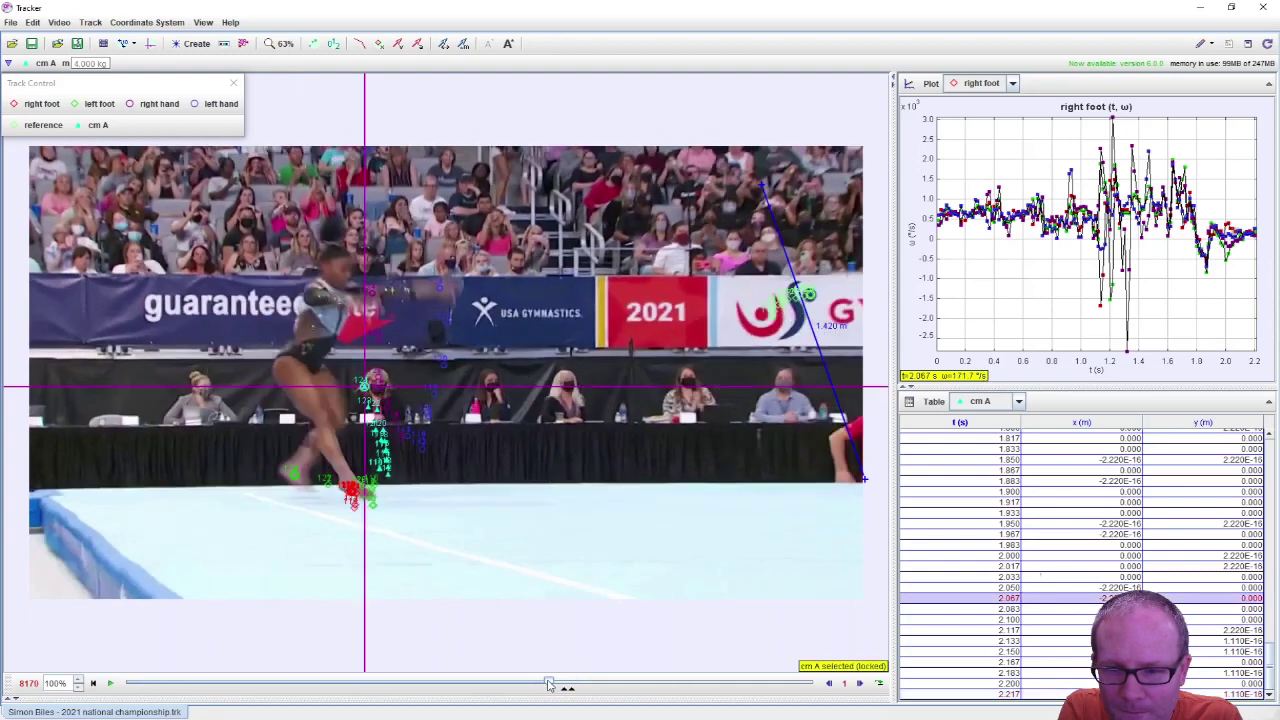
click(548, 684)
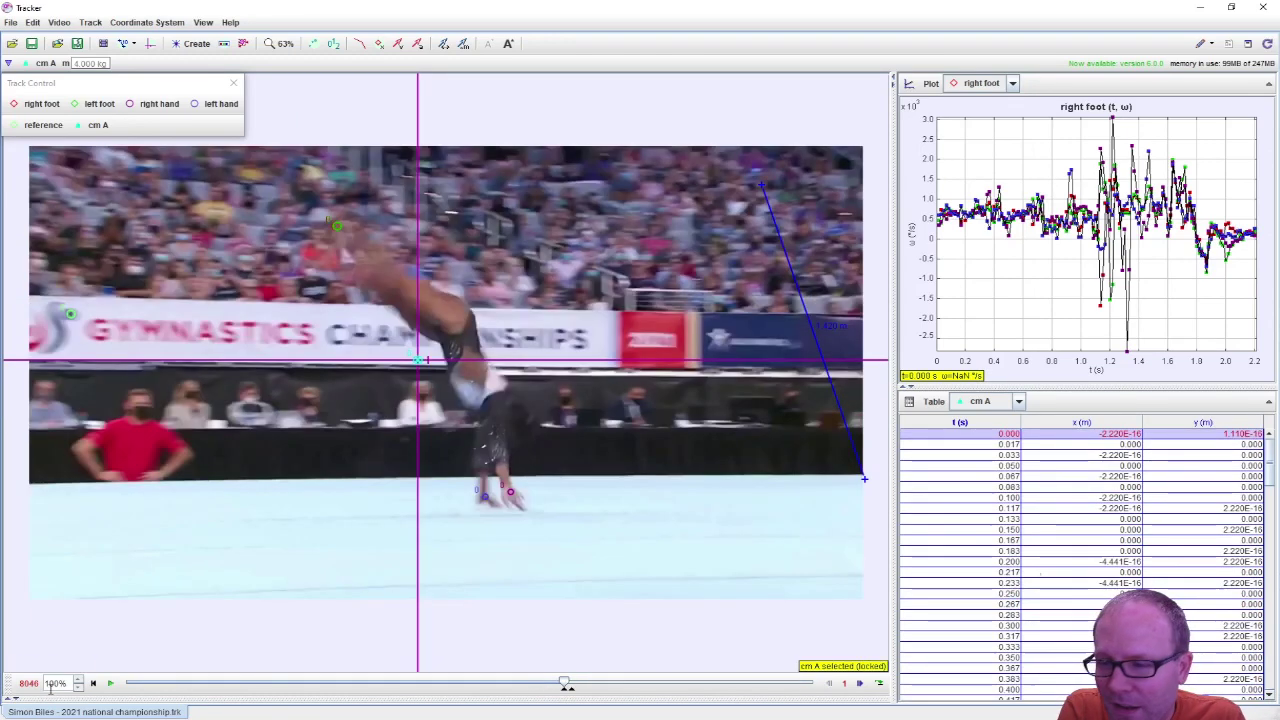
click(111, 684)
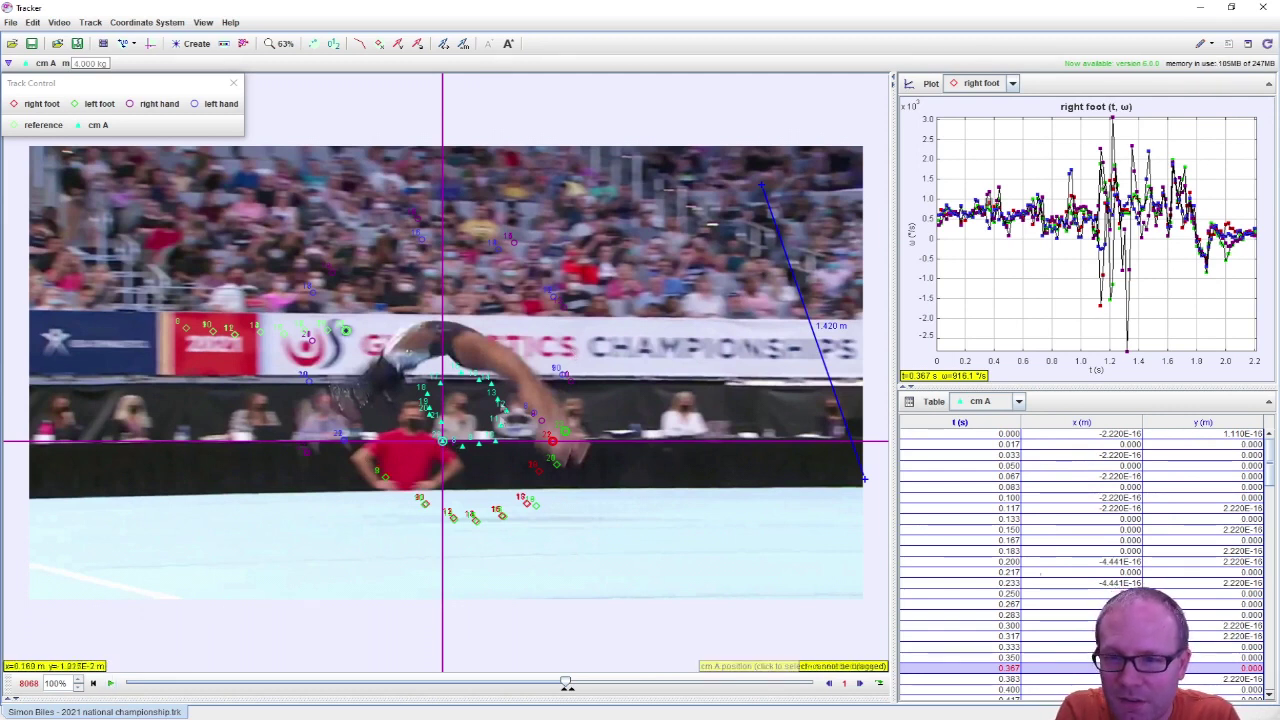
click(462, 386)
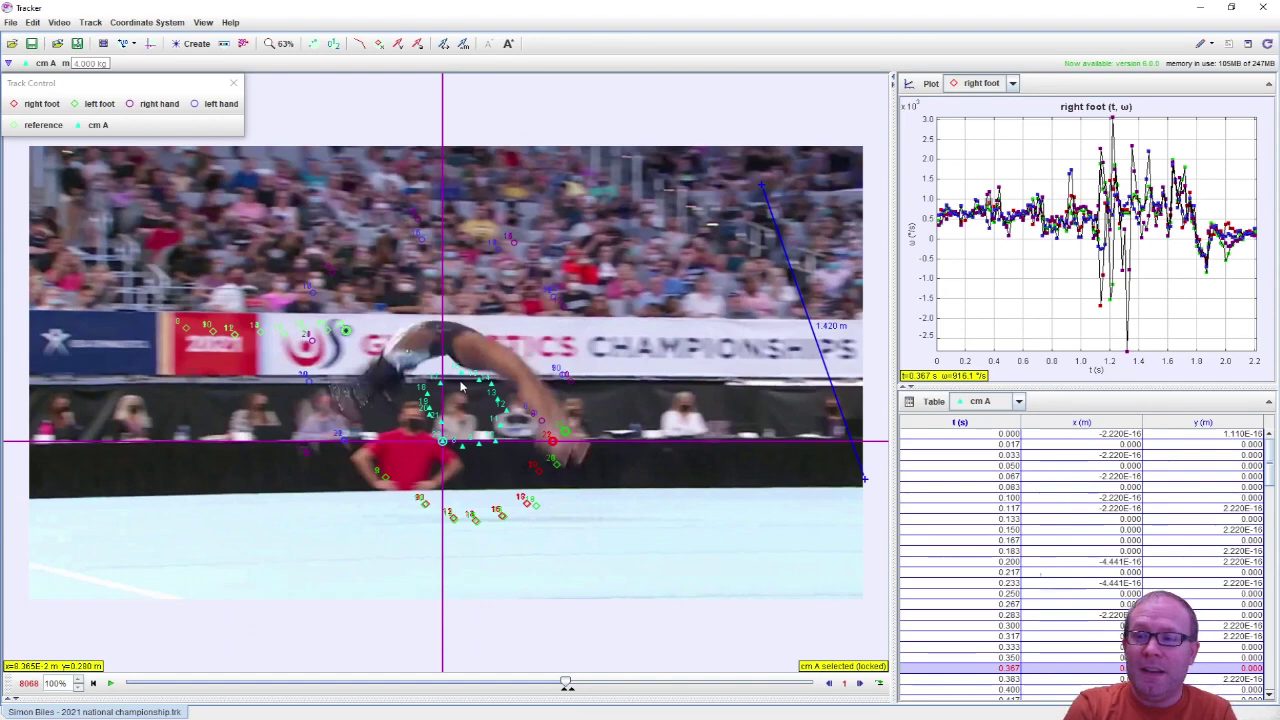
click(113, 683)
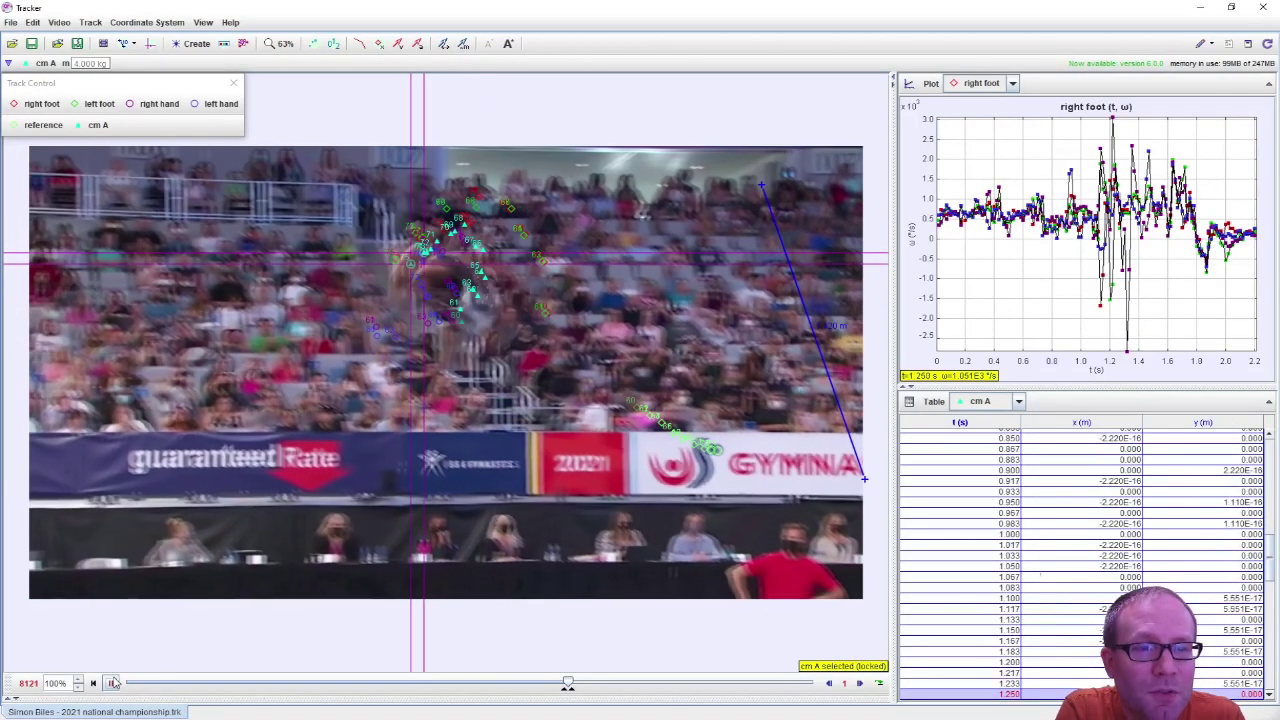
click(112, 683)
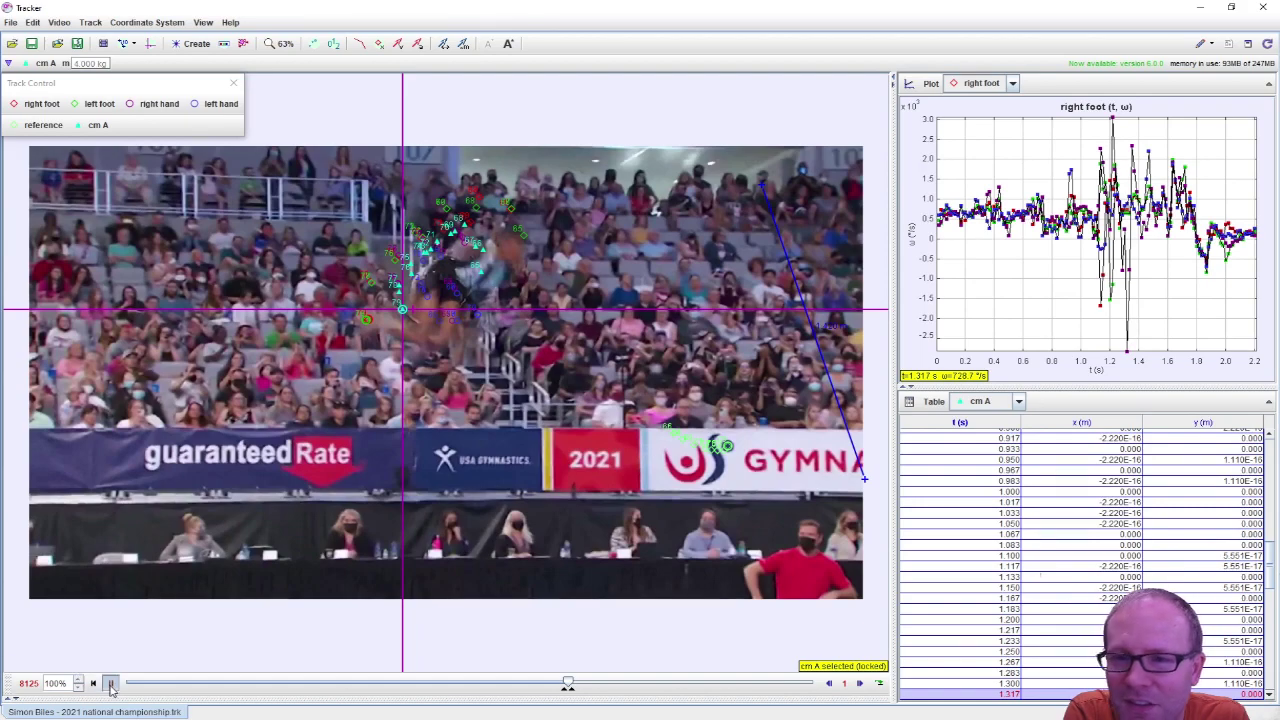
click(111, 684)
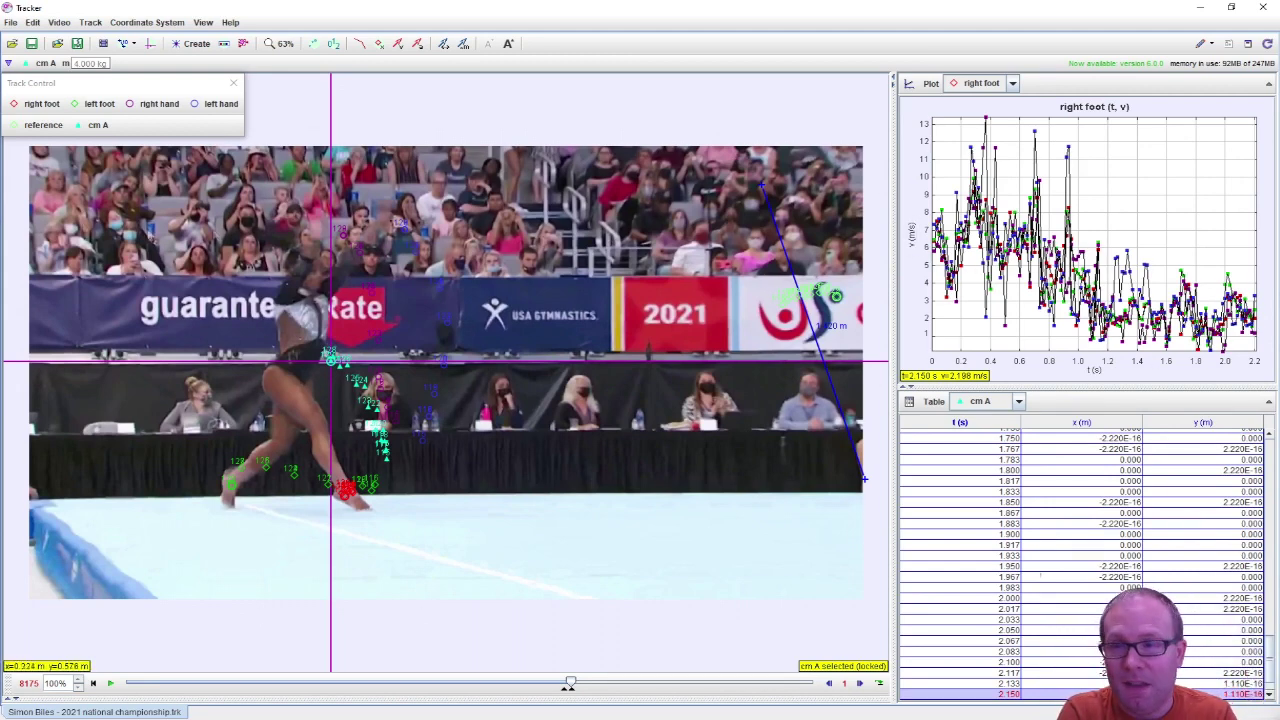
click(110, 684)
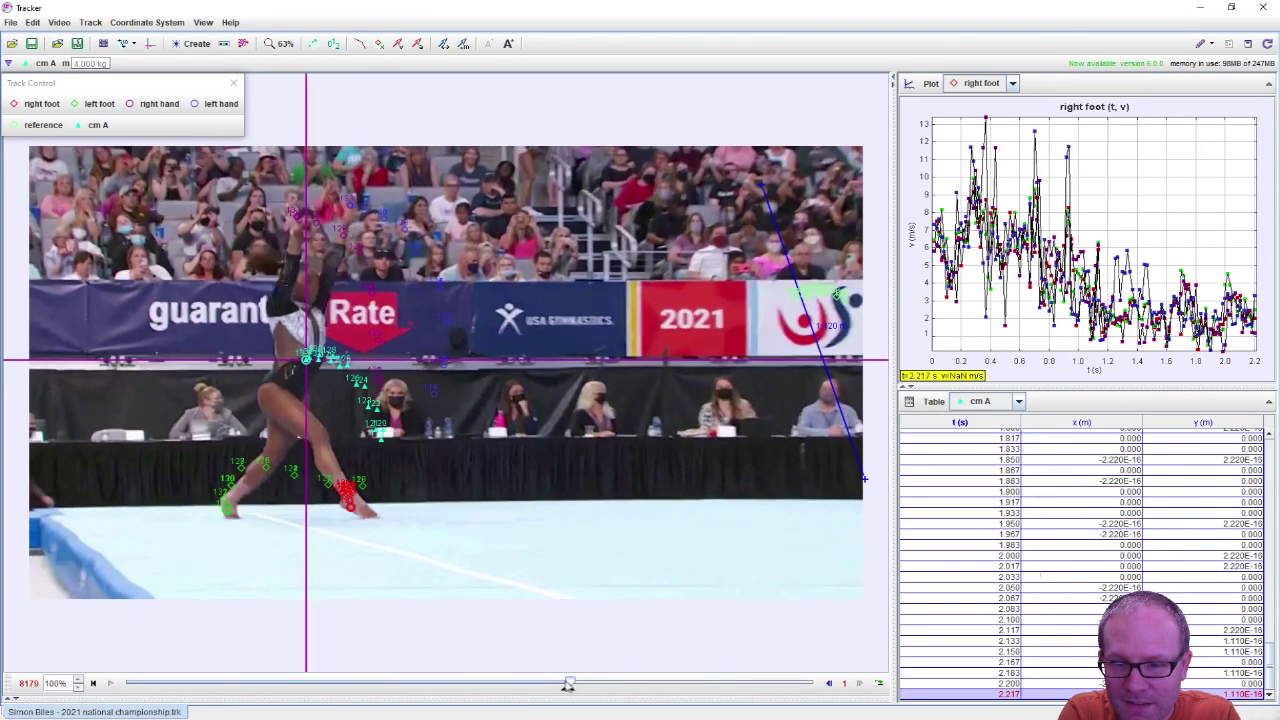
drag(568, 685, 557, 685)
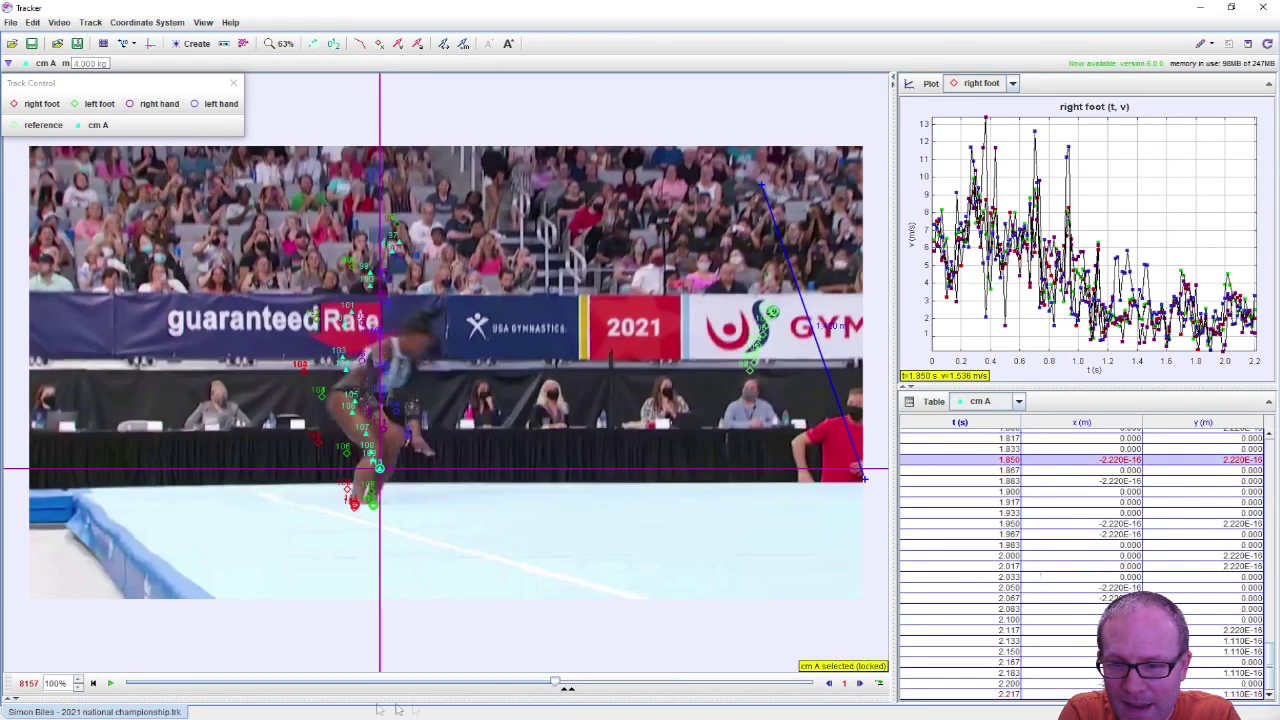
click(110, 683)
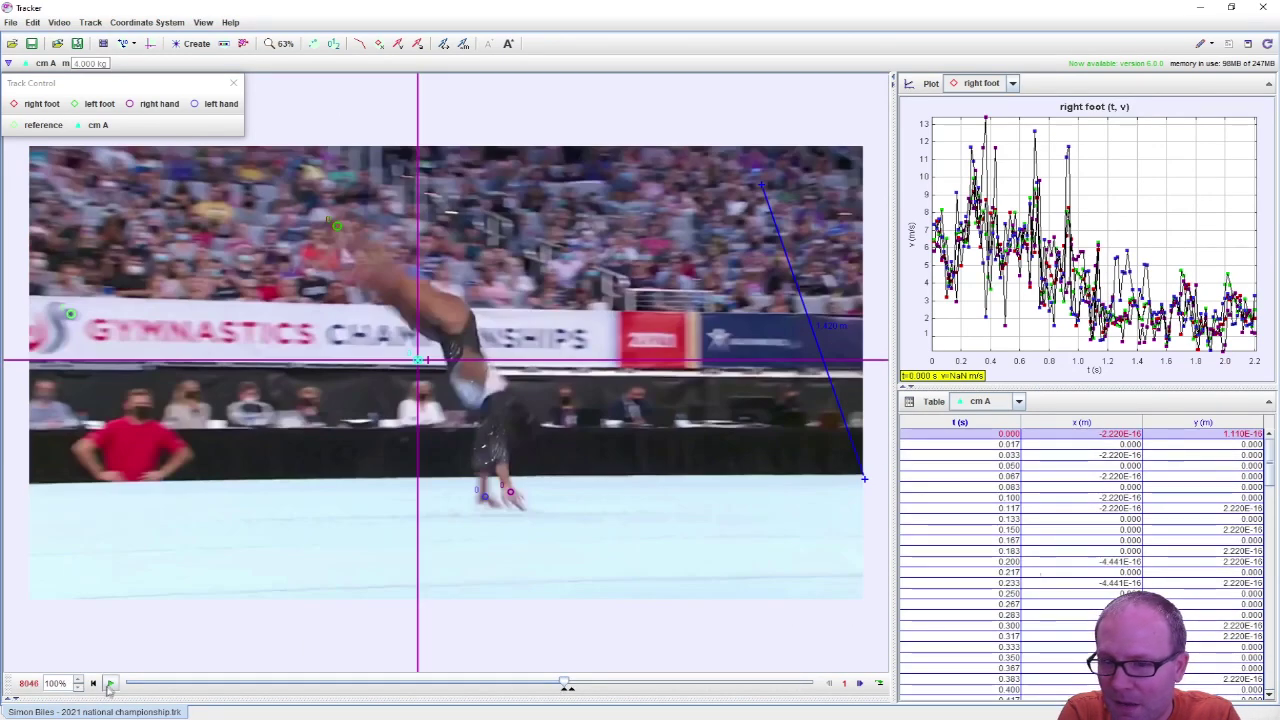